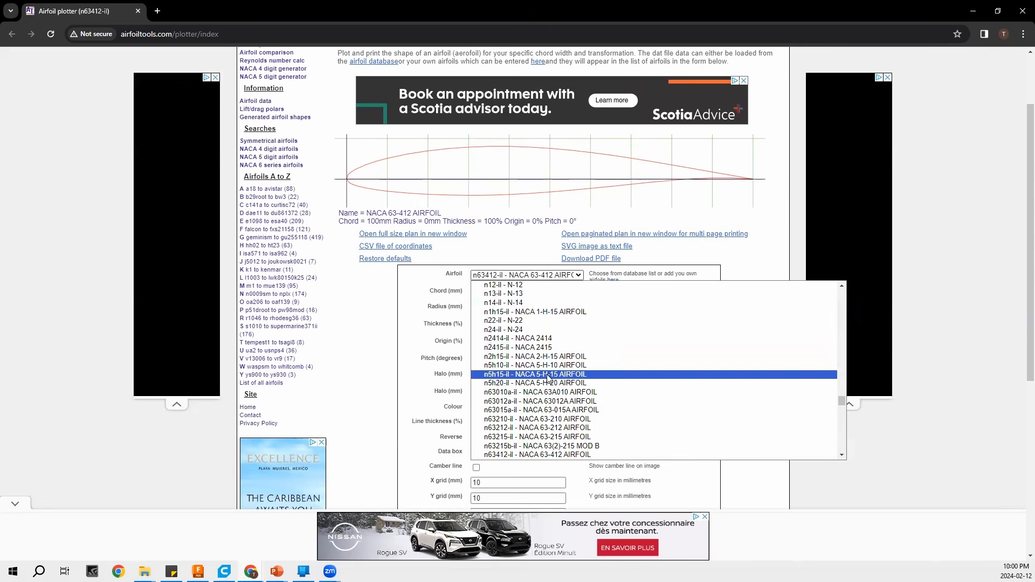
Choose naca4415-il - NACA 4415 as the airfoil from the database list
scroll(548, 377, up, 12)
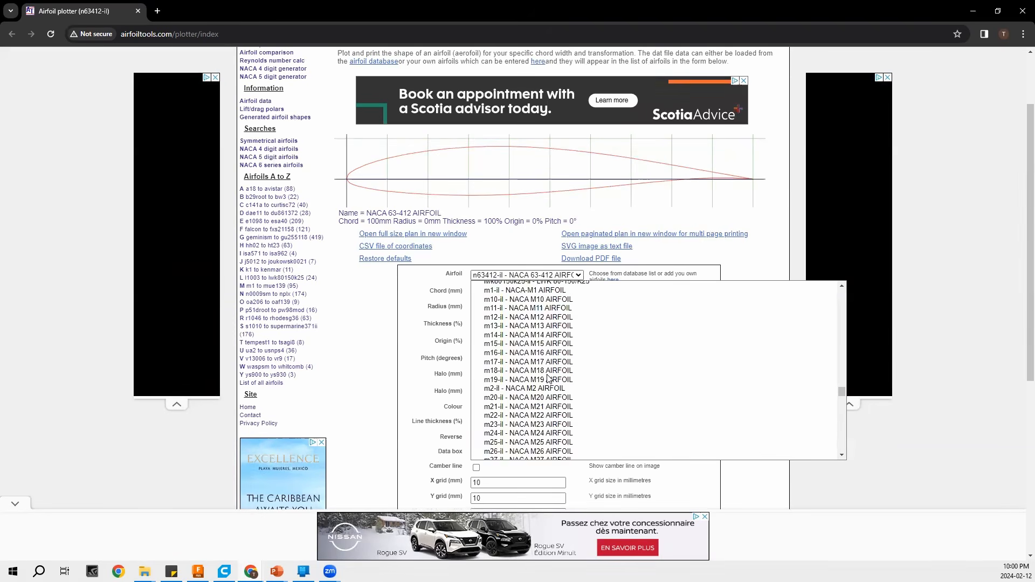
scroll(548, 377, up, 6)
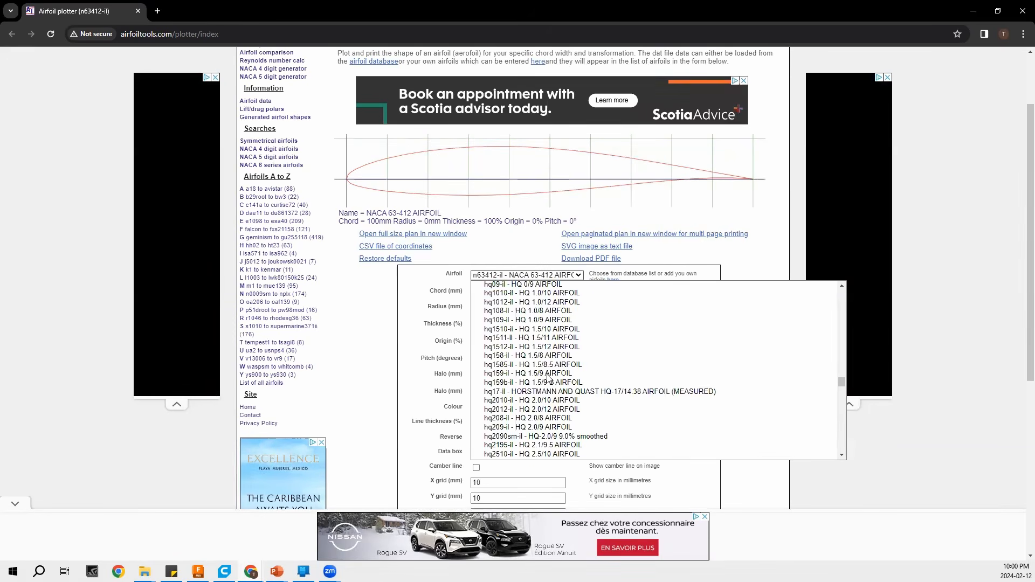
scroll(548, 377, down, 15)
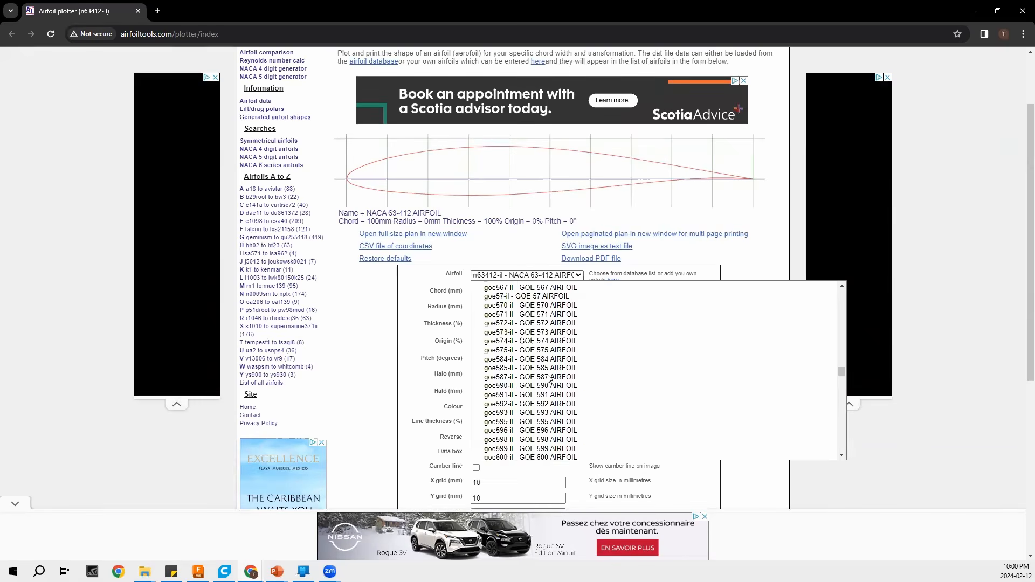
scroll(549, 377, down, 5)
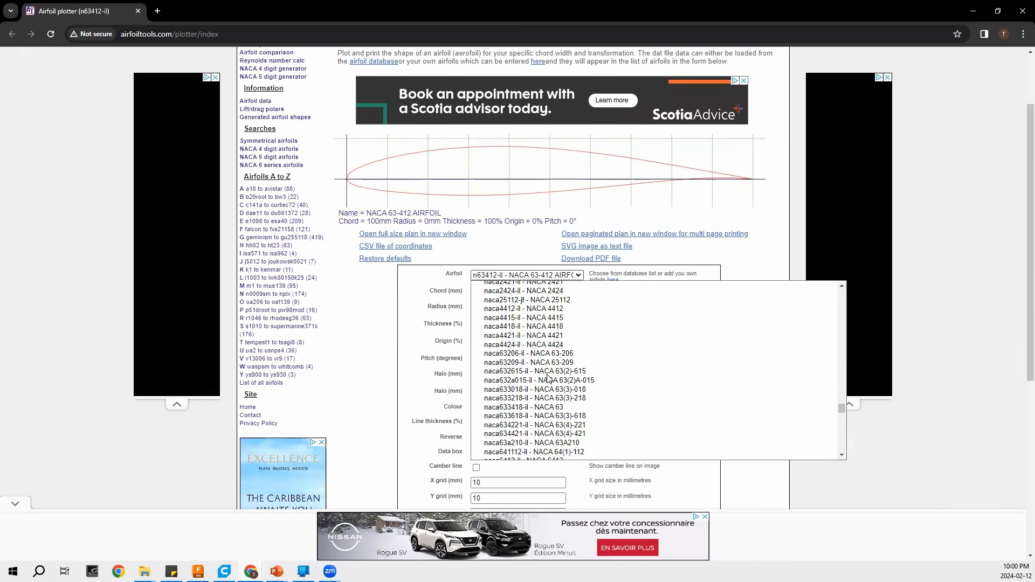
click(554, 322)
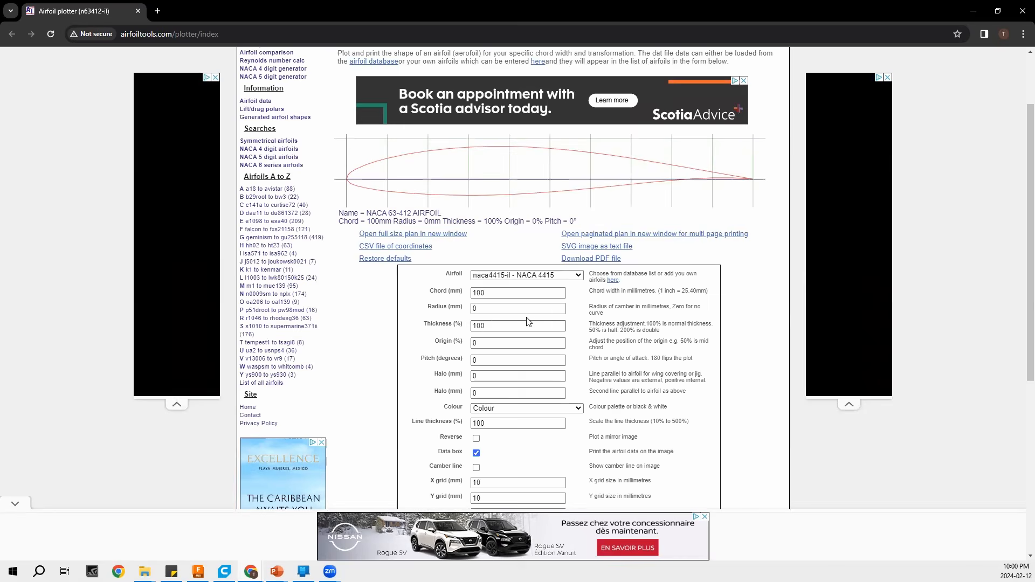
Set the chord to 1000 mm and plot the airfoil
click(492, 294)
text(0)
scroll(496, 414, down, 2)
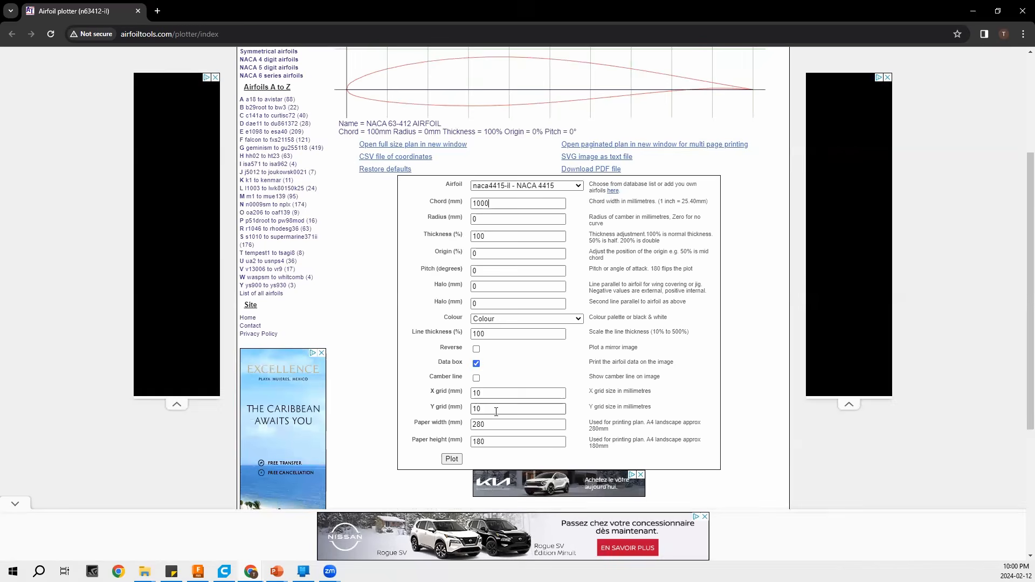
click(451, 459)
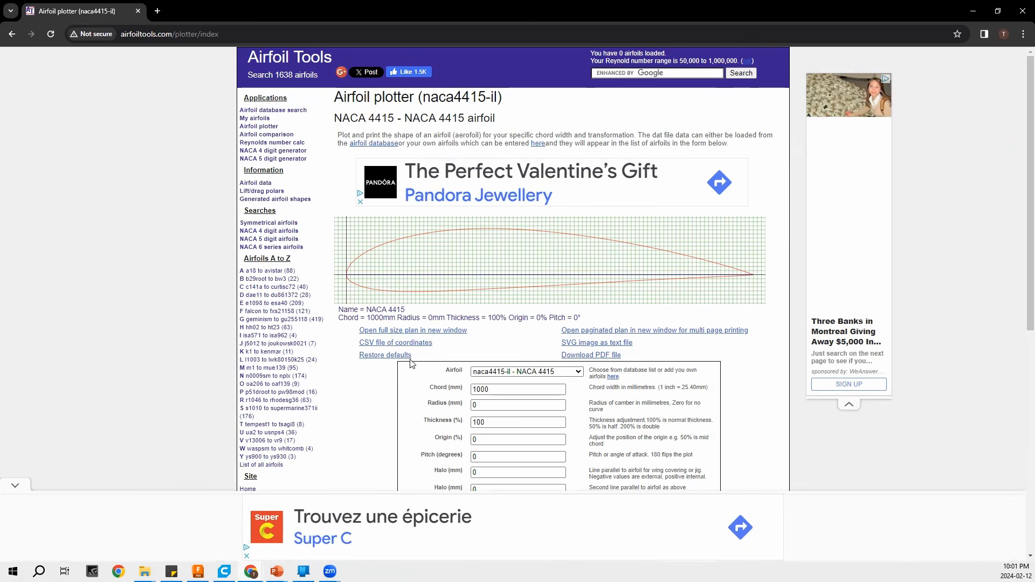
Download the plotted airfoil's coordinates as a CSV file and open the file in Excel
click(381, 345)
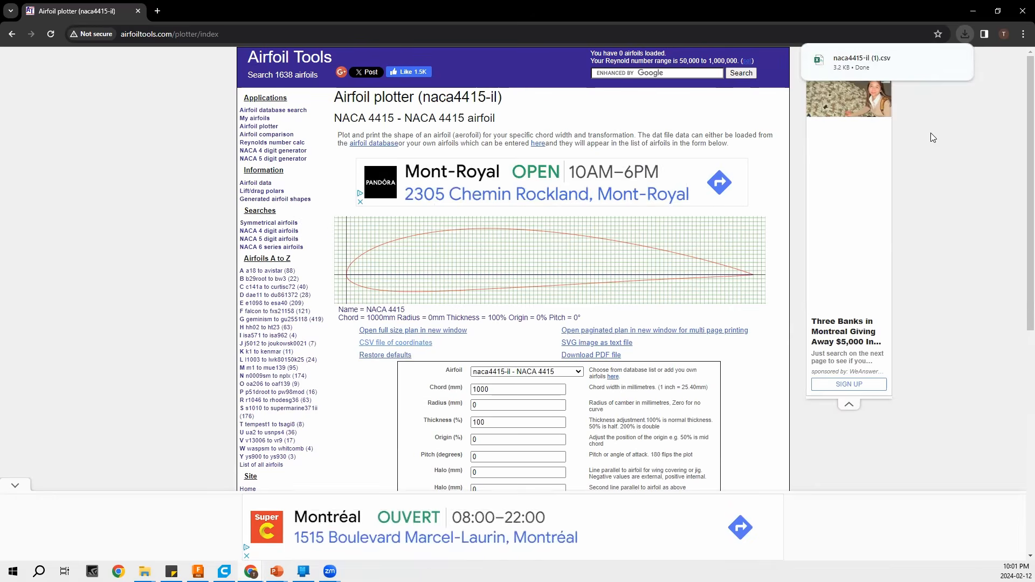
mouse_move(894, 68)
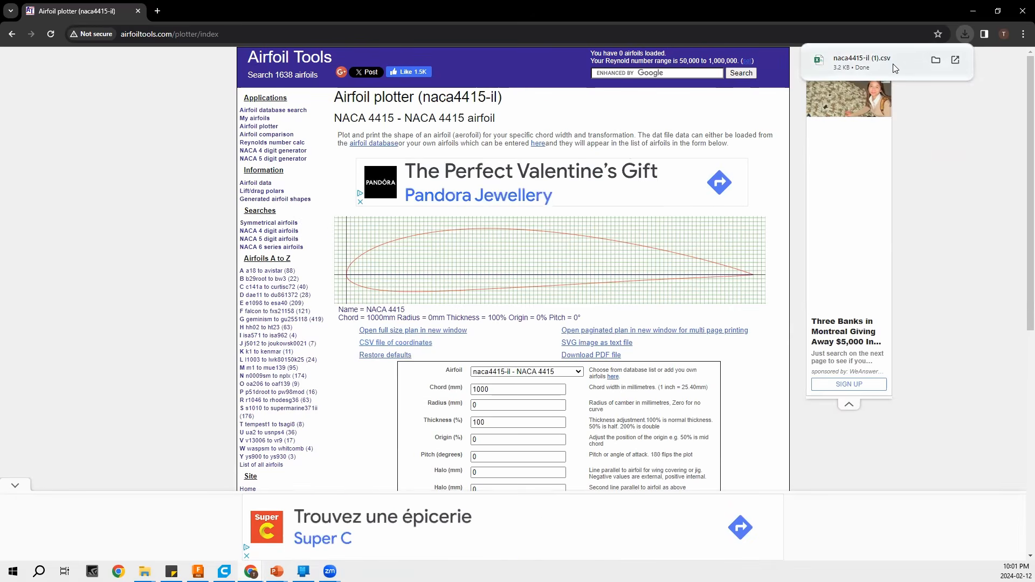
click(895, 68)
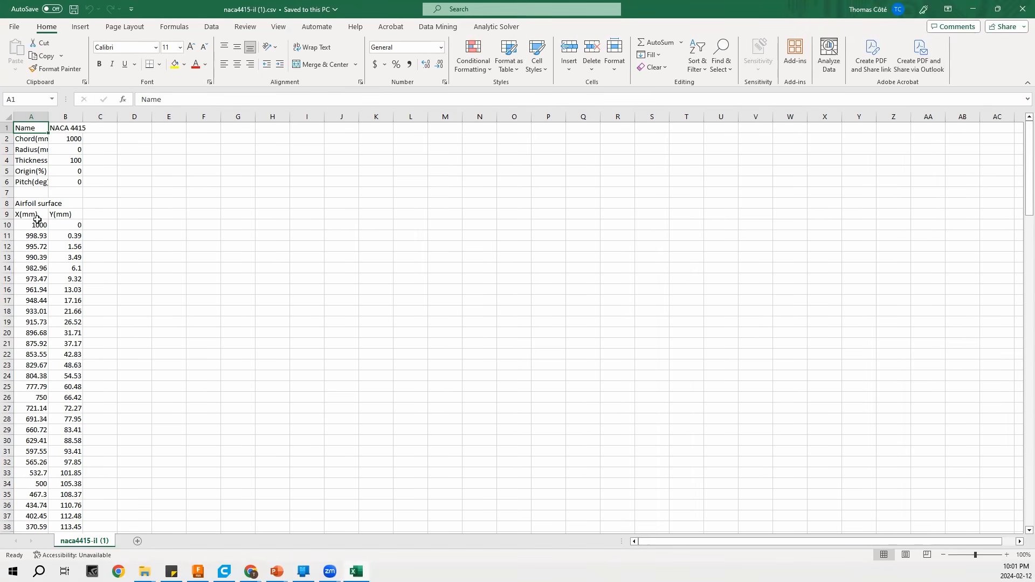
Look through the coordinate sections, and clear the header information above the airfoil surface points in A1:B9
scroll(70, 307, down, 15)
scroll(70, 308, down, 18)
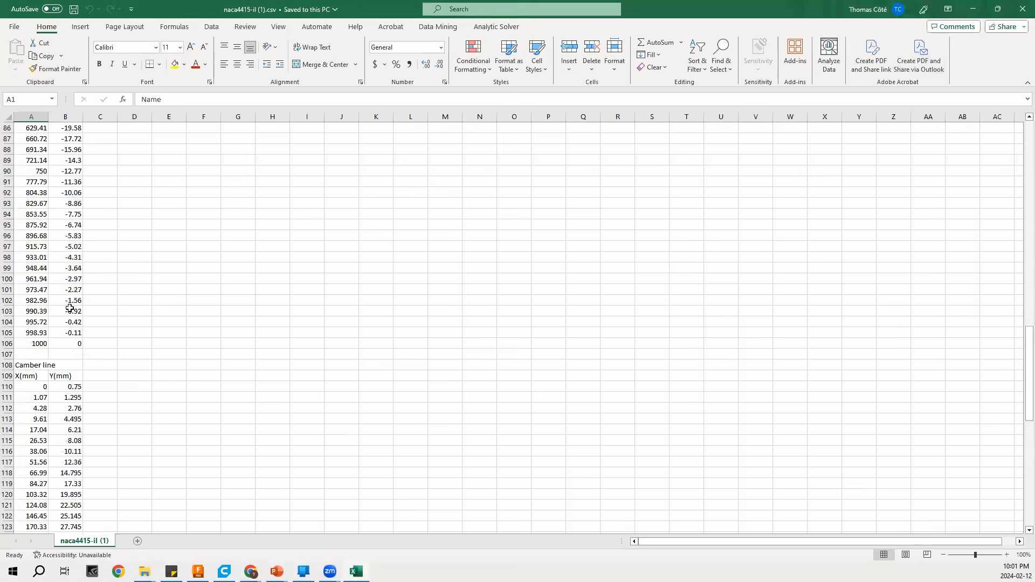
scroll(43, 253, down, 9)
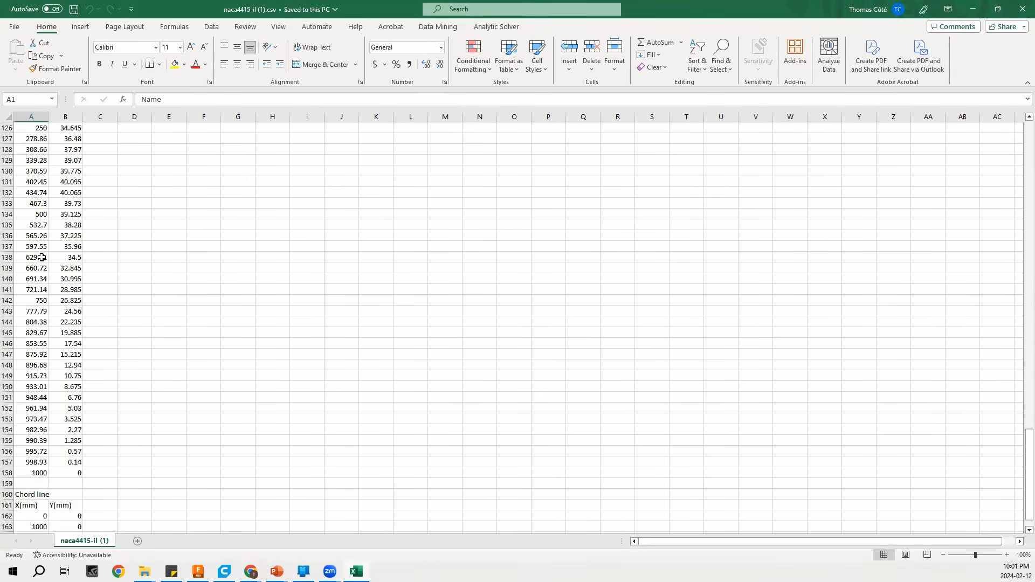
scroll(56, 359, up, 12)
scroll(56, 360, up, 20)
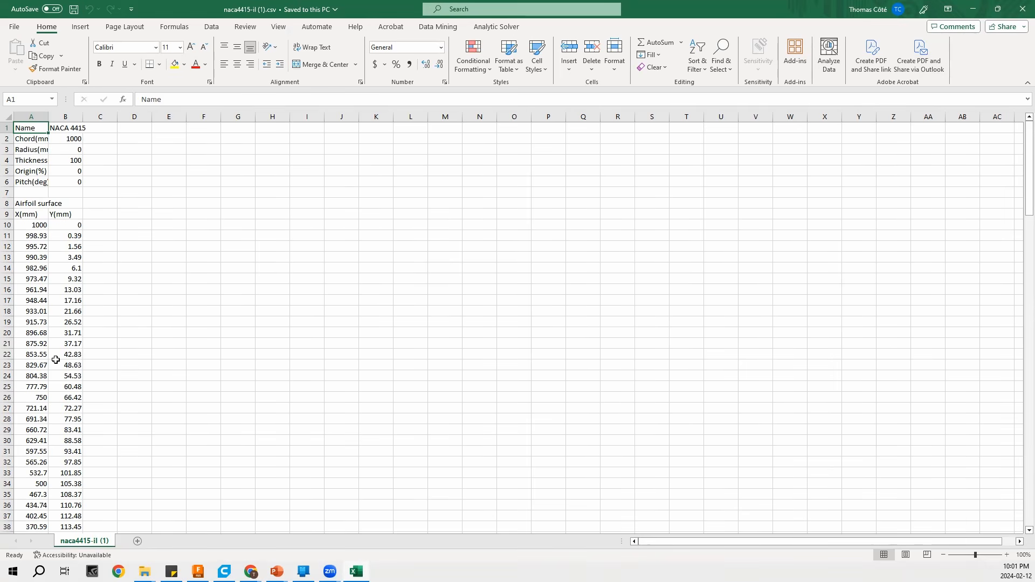
drag(32, 126, 66, 213)
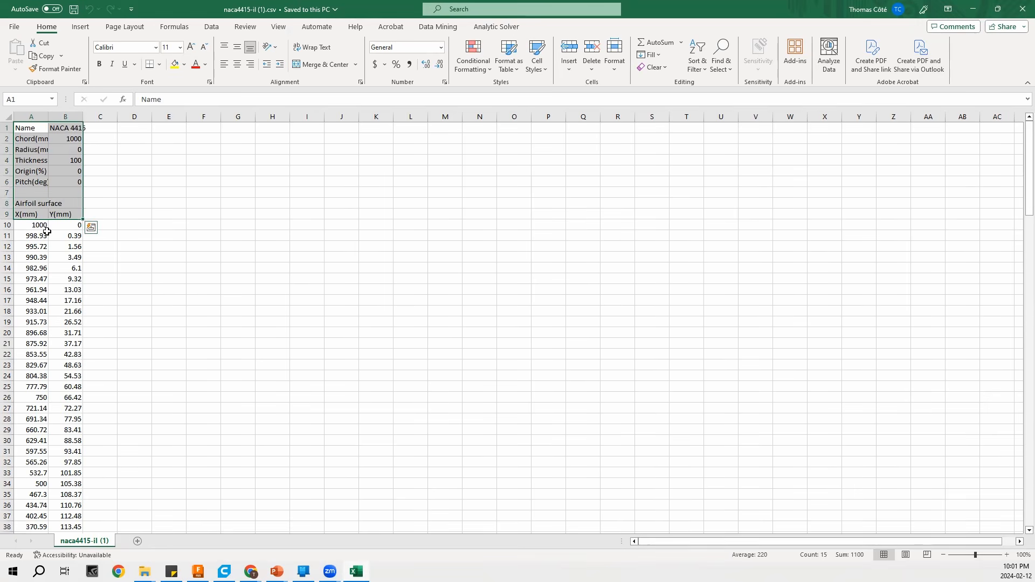
key(Delete)
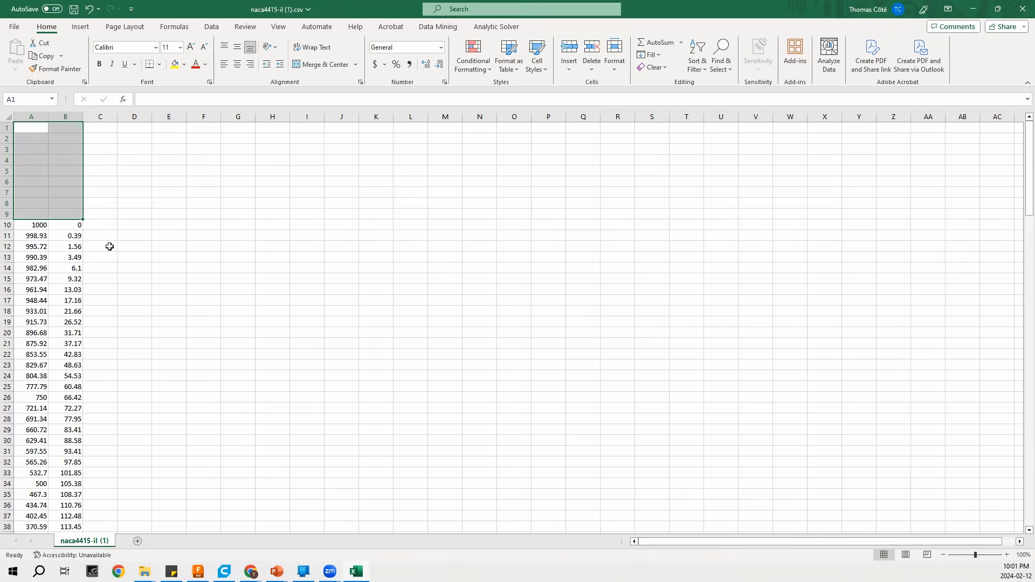
Clear the camber line and chord line data below the airfoil surface points, from row 108 down
scroll(109, 246, down, 20)
scroll(110, 247, down, 2)
drag(27, 257, 82, 279)
drag(84, 321, 79, 521)
key(Delete)
Move the airfoil surface coordinates to columns B and C, starting at cell B2
scroll(79, 520, up, 20)
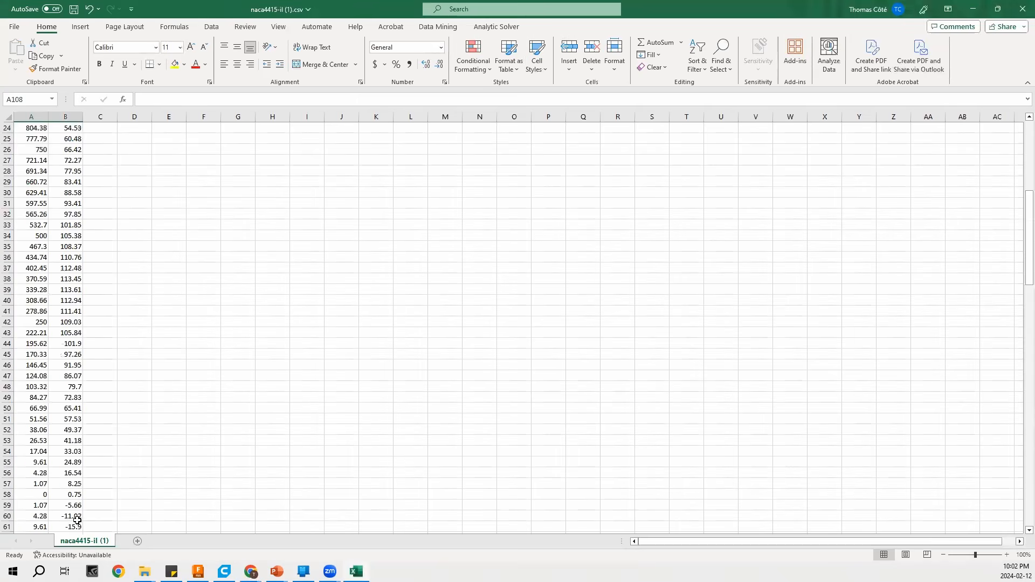
drag(40, 225, 67, 518)
key(ctrl+c)
scroll(116, 484, up, 20)
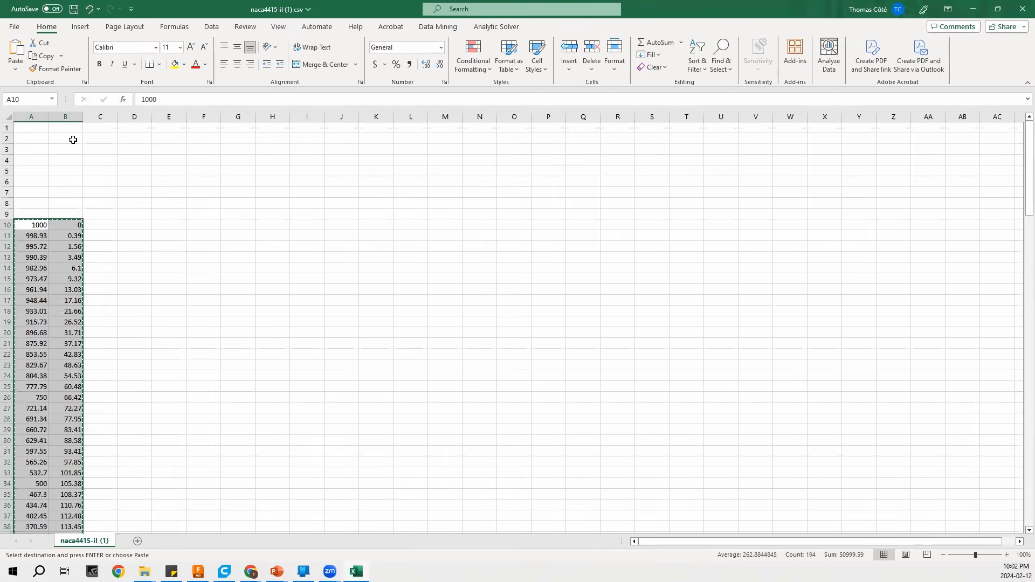
click(64, 134)
key(ctrl+v)
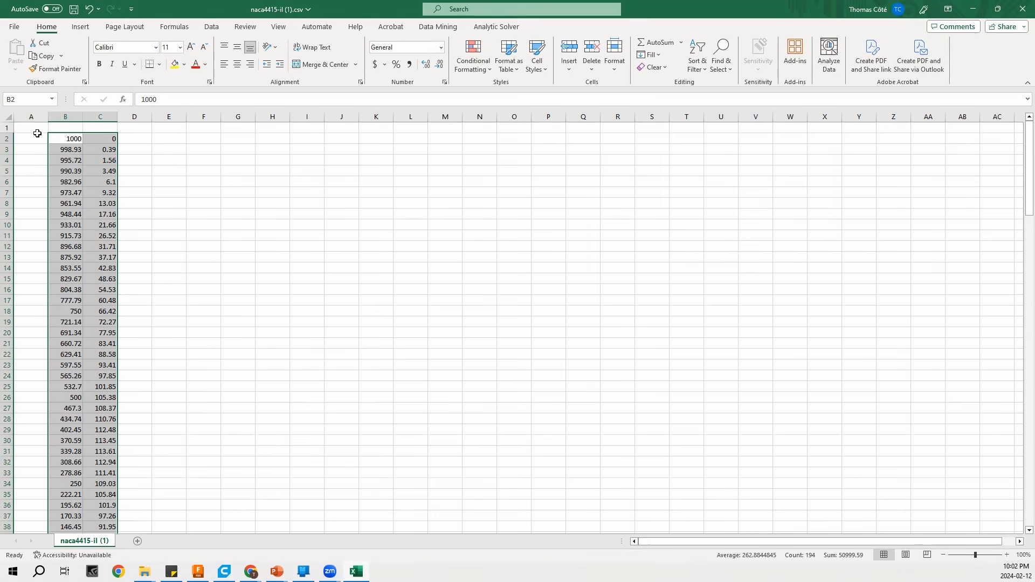
Enter 1 in cell A2 and fill it down column A beside every coordinate row
click(36, 138)
text(1)
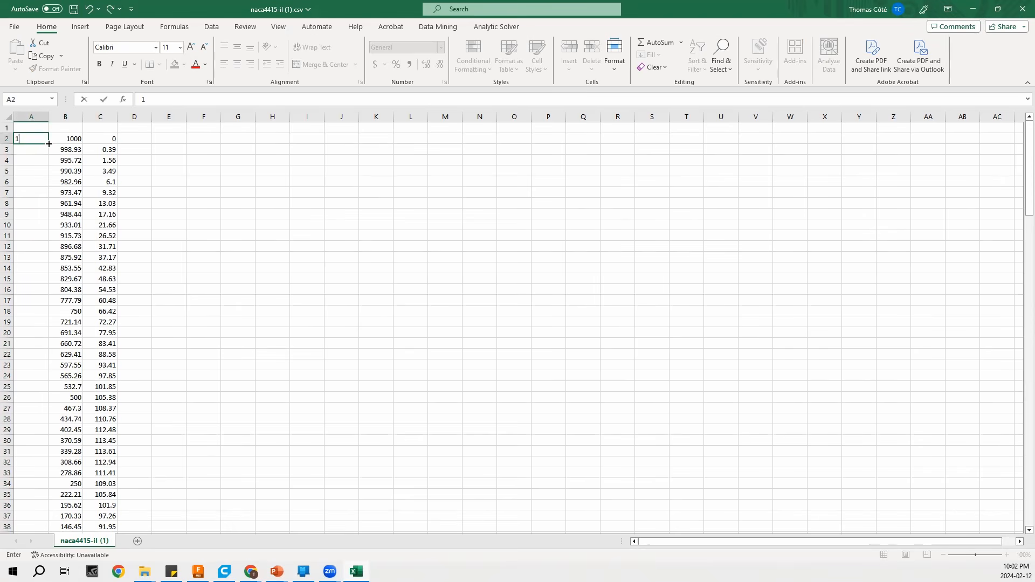
double_click(49, 144)
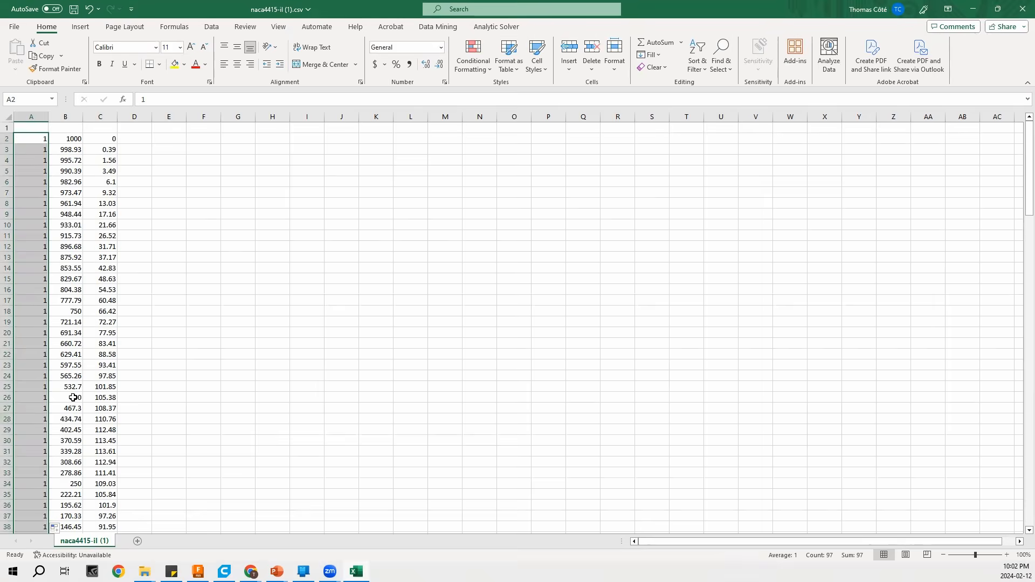
scroll(72, 405, down, 12)
scroll(72, 408, up, 12)
Enter Polyline=true in cell A1 above the coordinate table
click(38, 128)
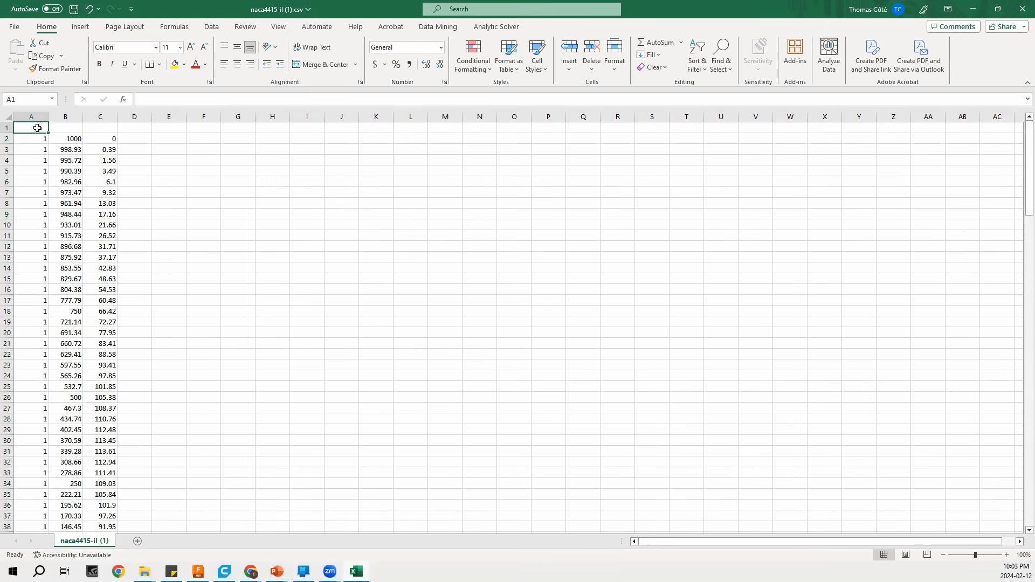
text(P)
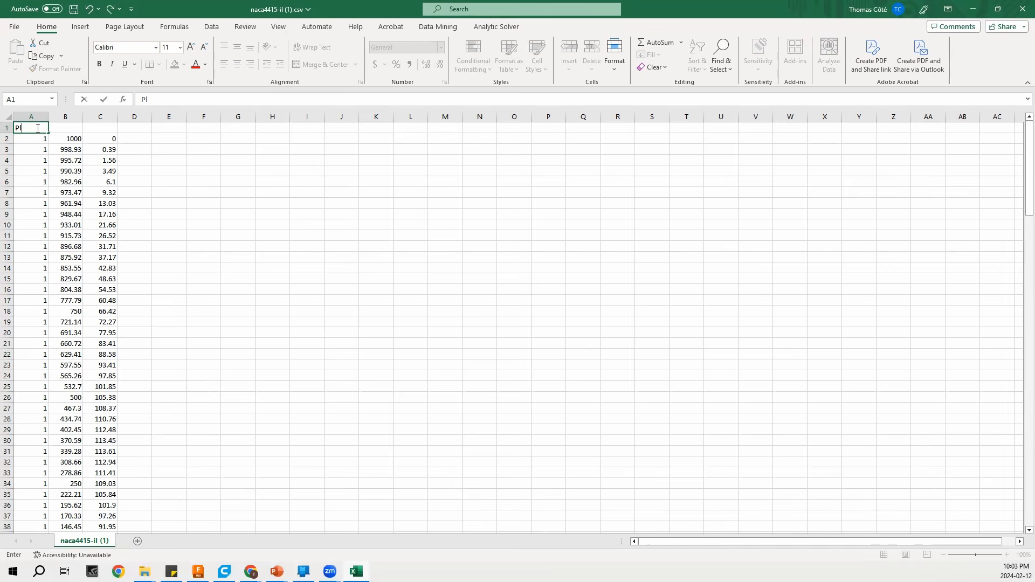
text(olyline=true)
click(251, 200)
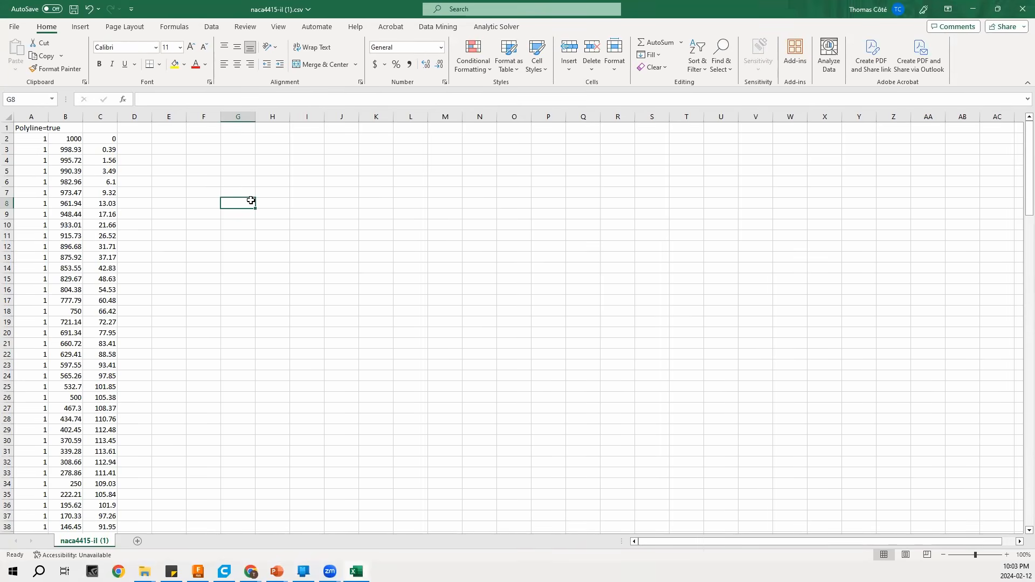
Save the sheet in Downloads as NACA4415.txt in the Text (Tab delimited) format
click(14, 27)
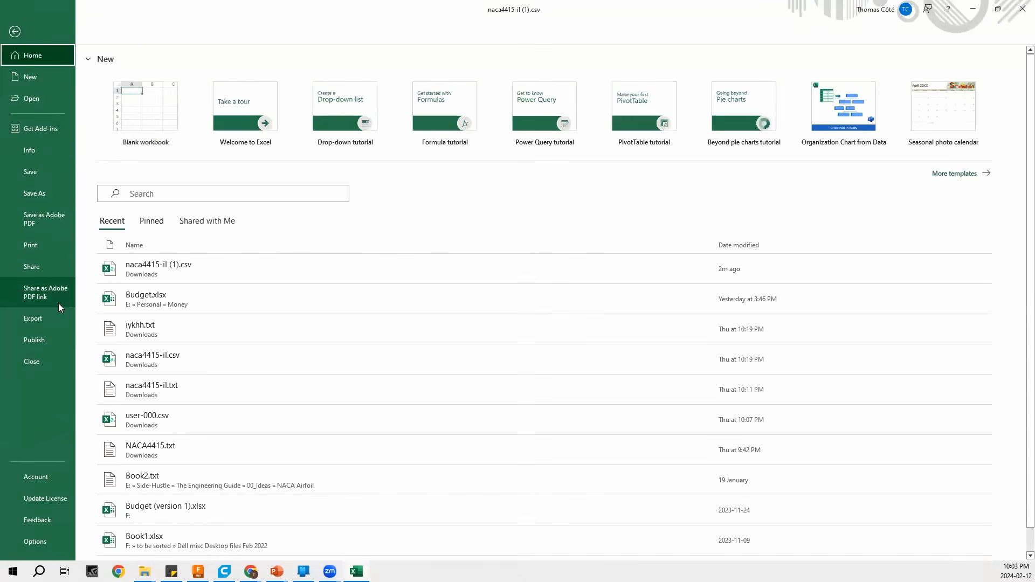
click(41, 193)
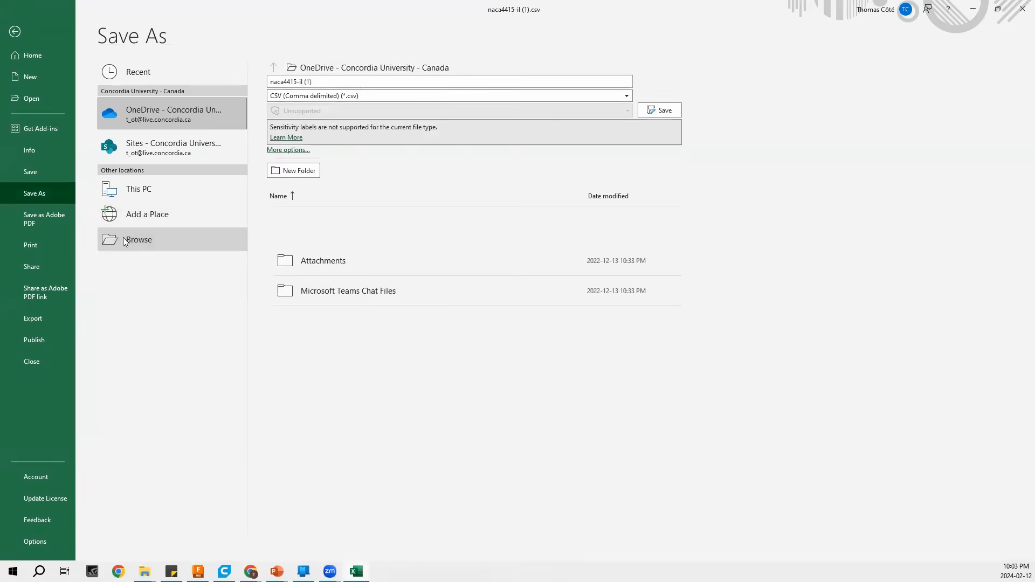
click(136, 239)
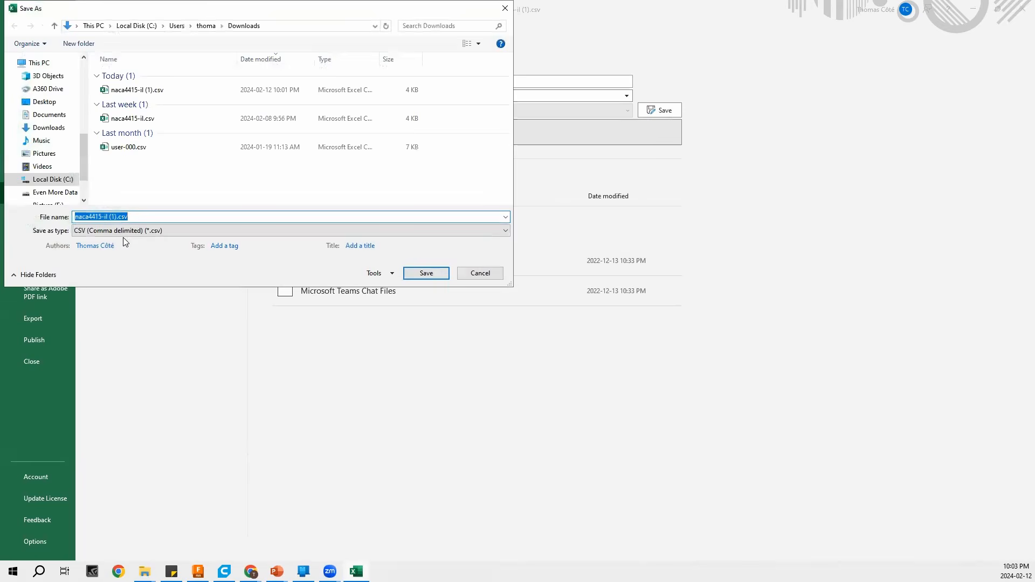
text(NACA)
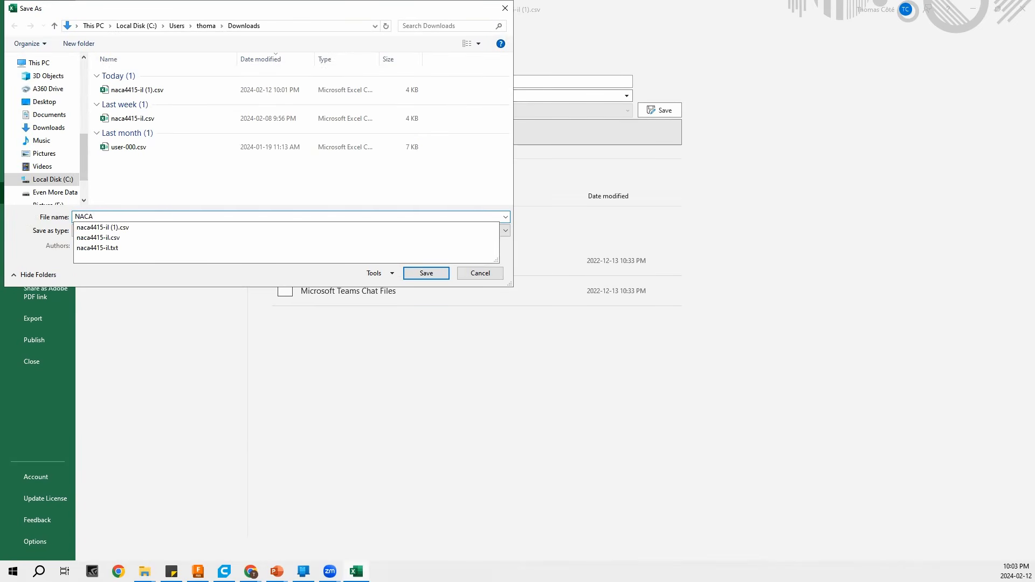
text(4415)
click(163, 192)
click(149, 233)
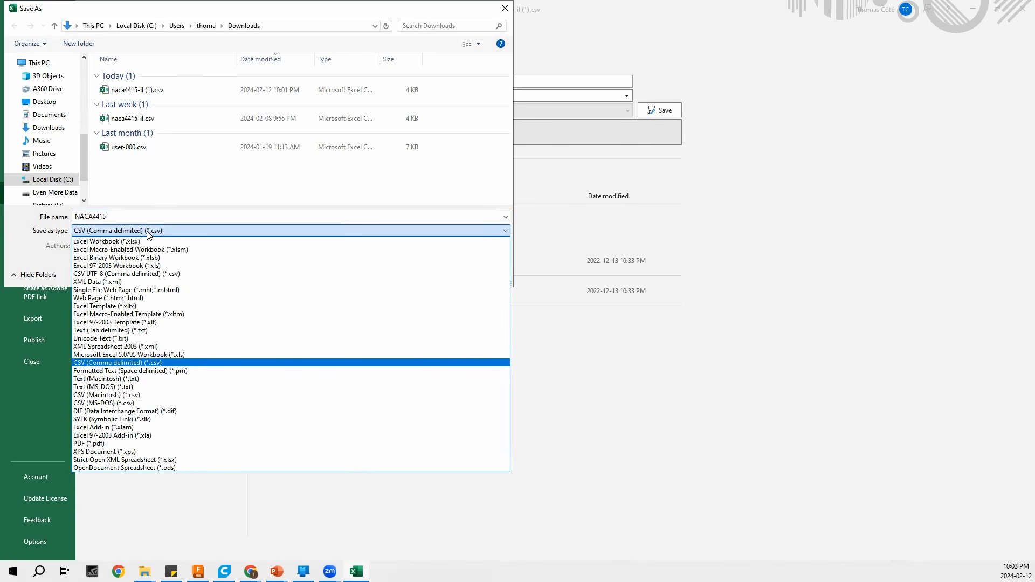
click(134, 330)
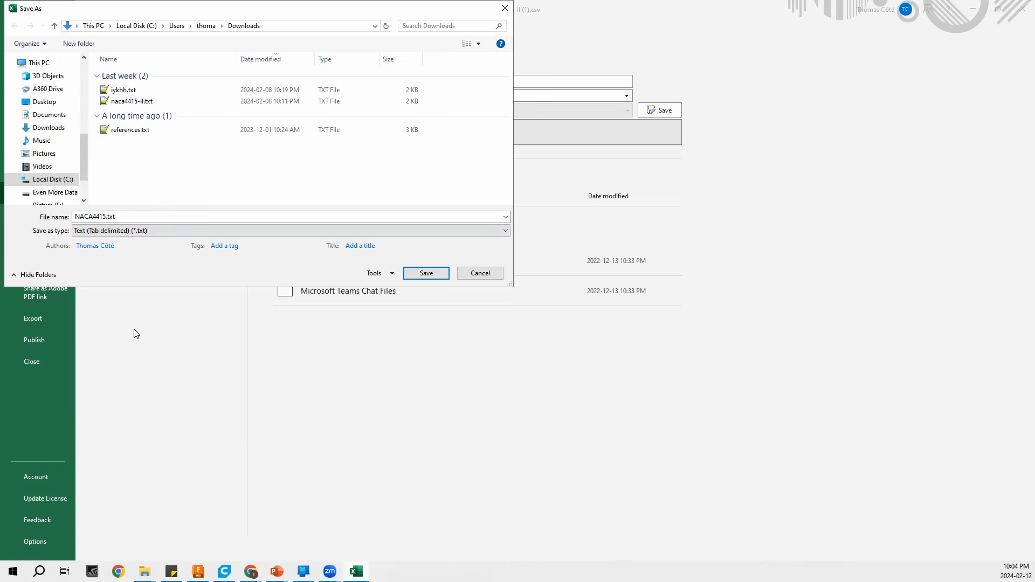
click(425, 273)
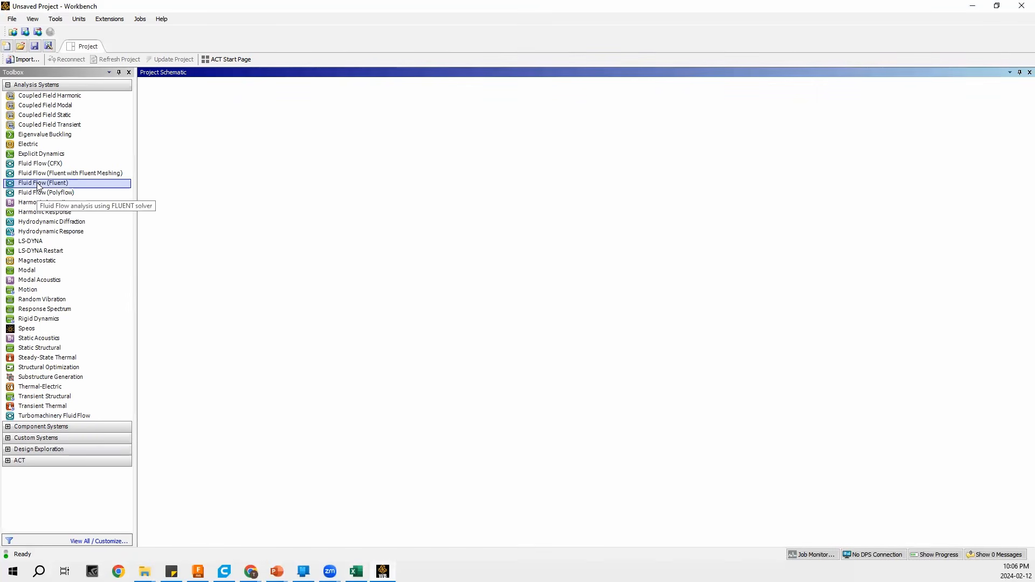
In Ansys Workbench, add a Fluid Flow (Fluent) system to the project schematic and open its geometry in SpaceClaim
drag(38, 186, 188, 134)
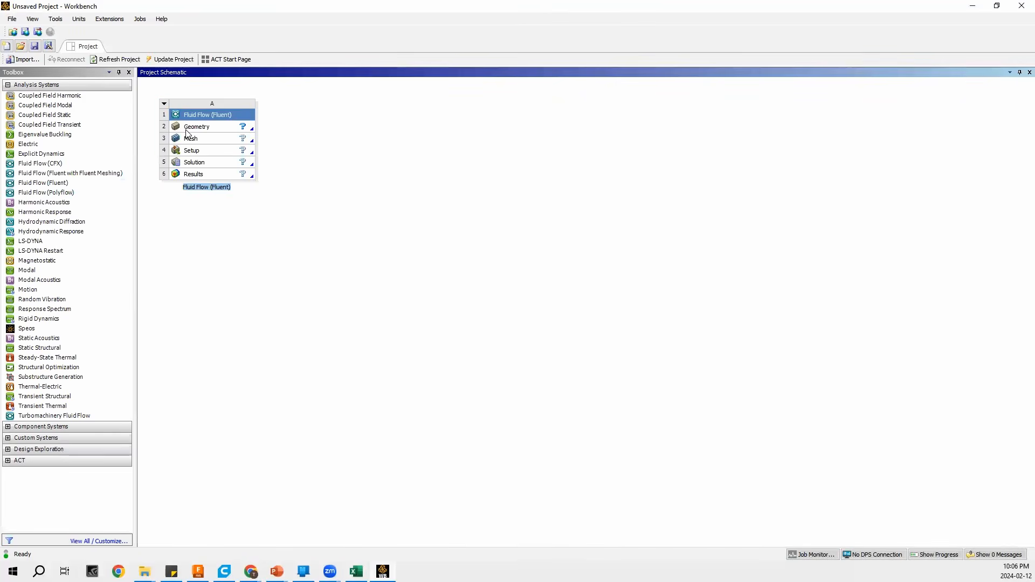
double_click(204, 130)
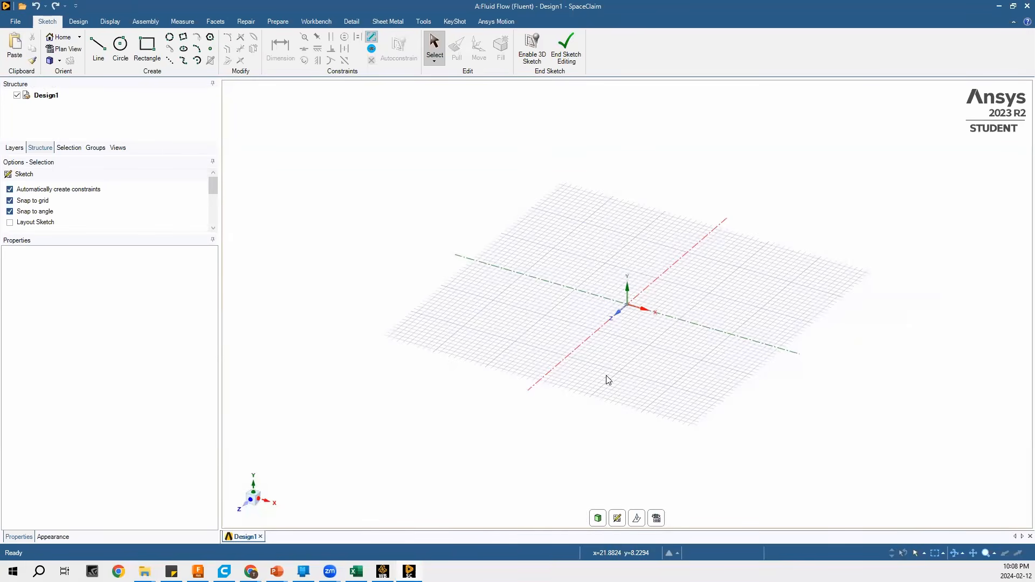
End the default horizontal sketch and start a new sketch on the XY plane
click(569, 53)
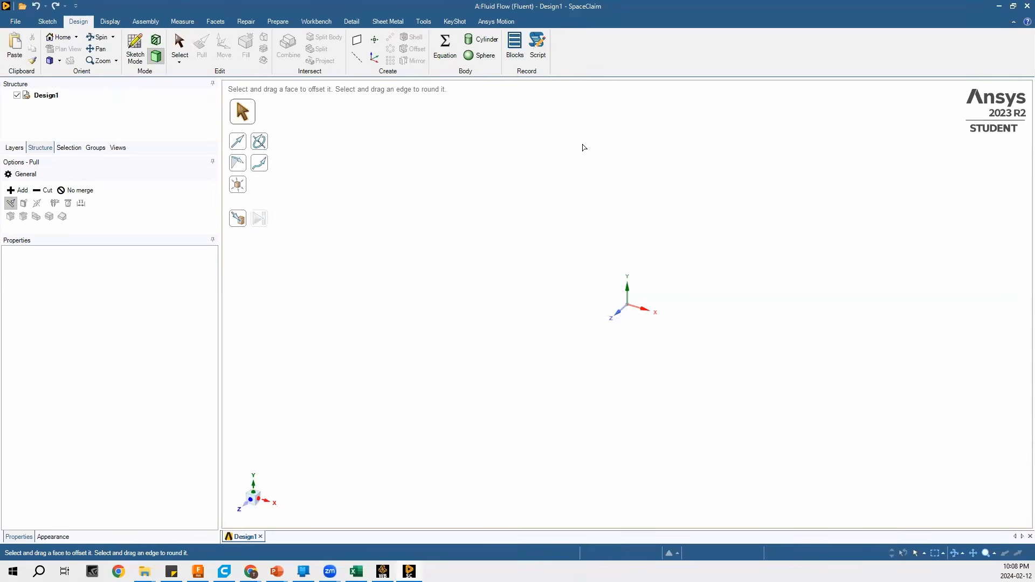
click(136, 49)
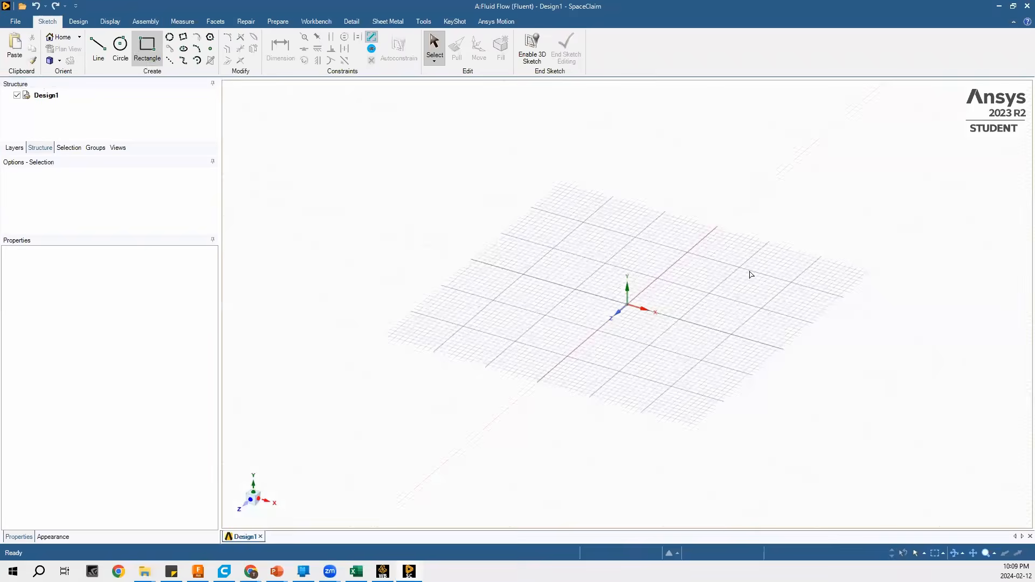
click(694, 254)
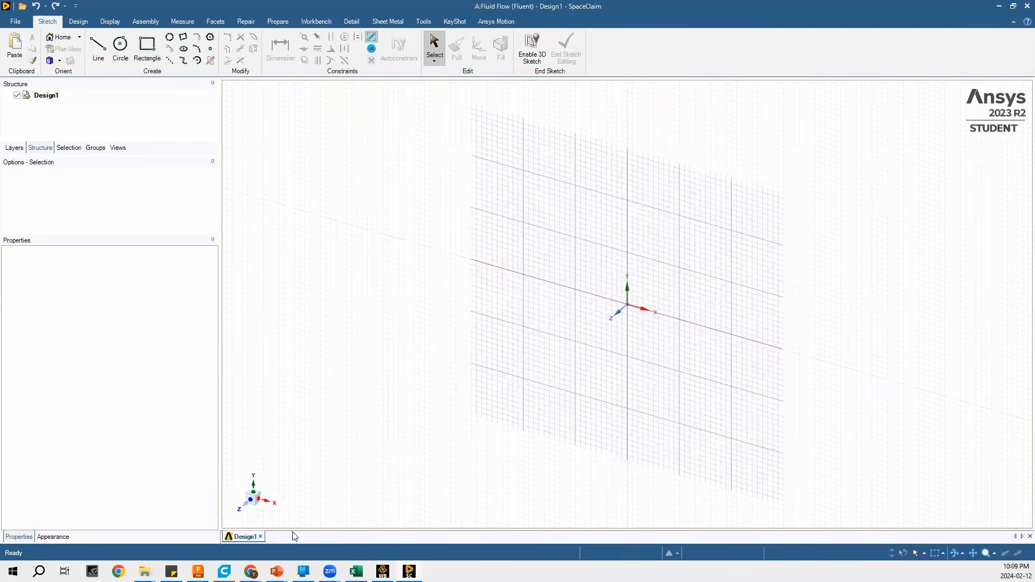
Face the XY sketch plane head-on and close the NACA4415.txt workbook in Excel
click(251, 503)
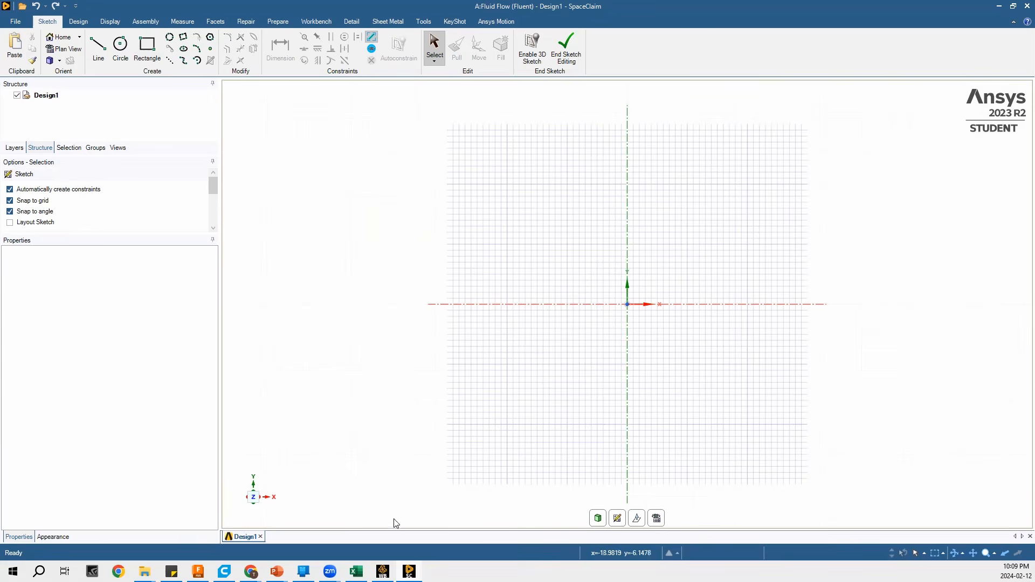
mouse_move(356, 572)
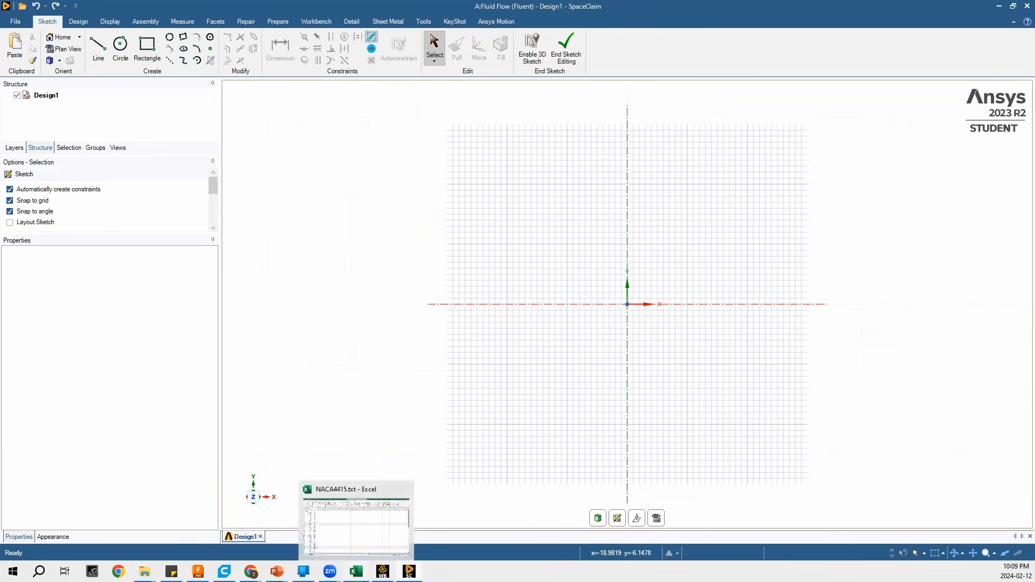
click(405, 490)
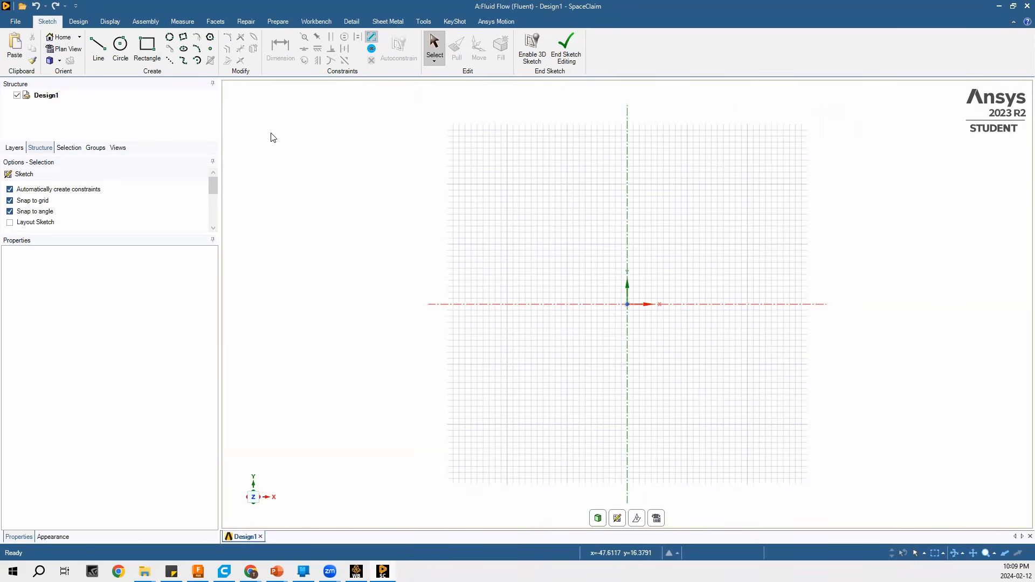
Insert NACA4415.txt from Downloads into the design as an assembly file, with the file filter set to All Supported Files
click(154, 26)
click(58, 57)
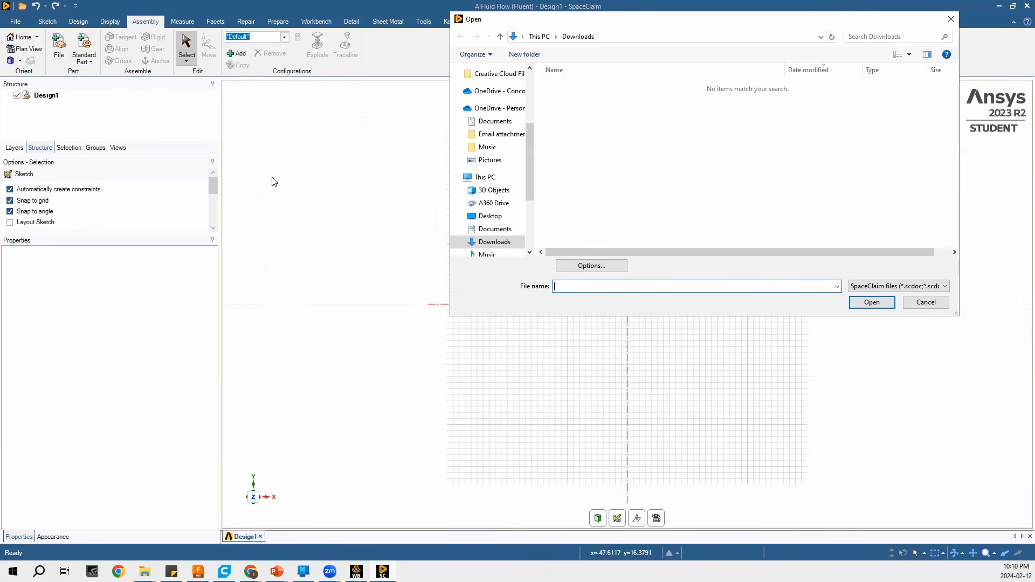
click(870, 285)
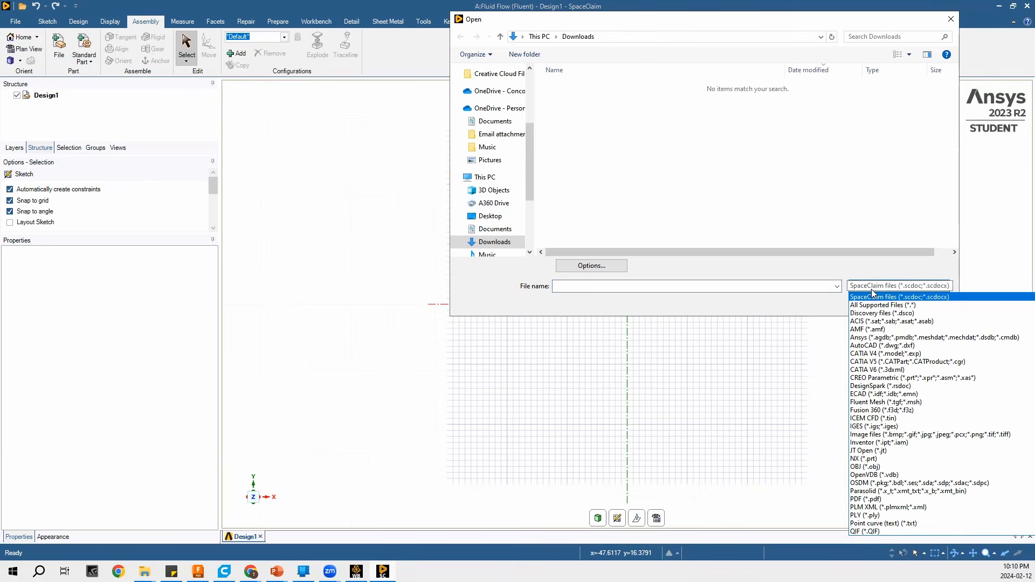
click(875, 305)
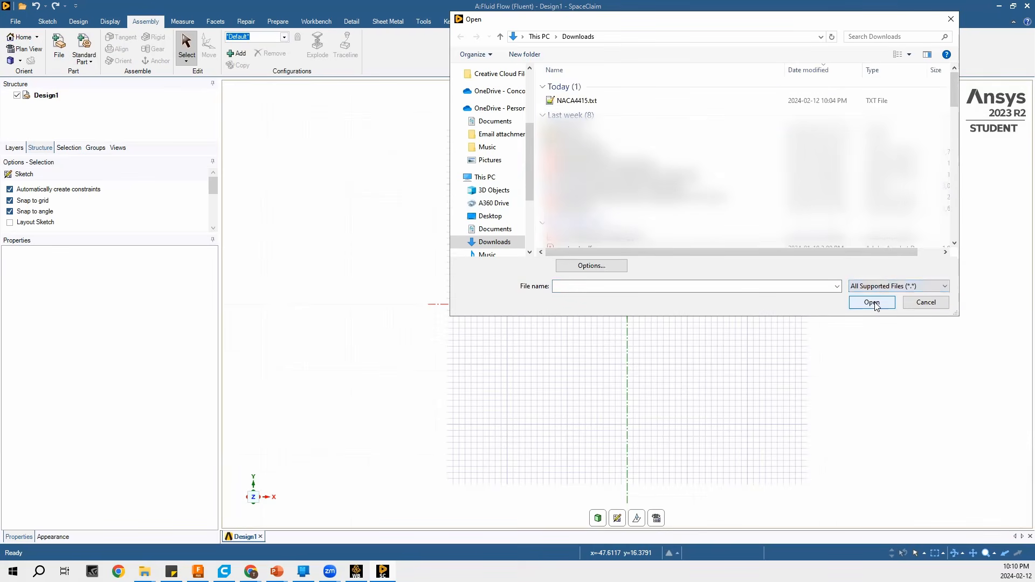
click(600, 103)
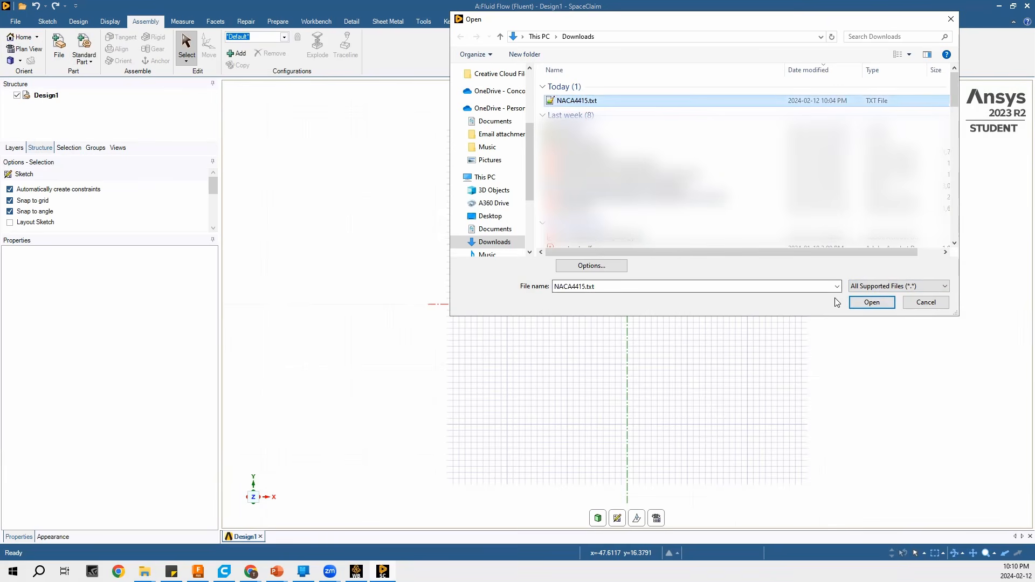
click(870, 302)
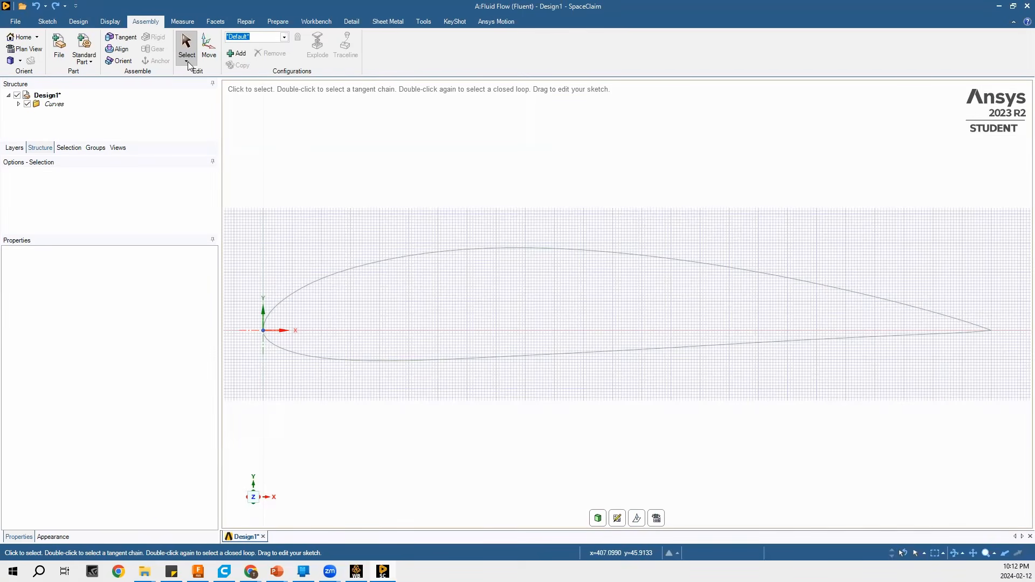
Fill the closed airfoil curve to turn it into a surface
click(79, 22)
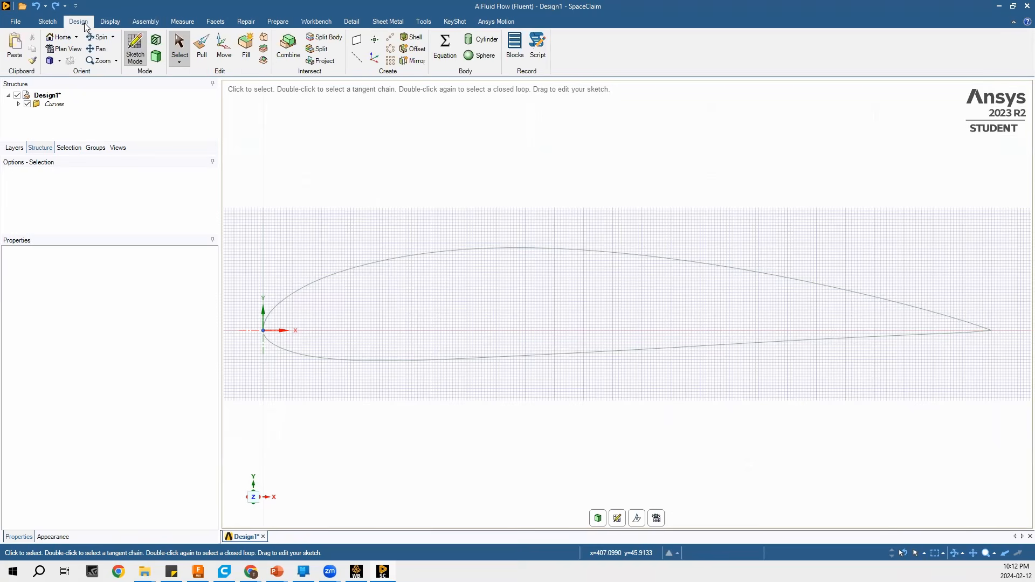
click(422, 252)
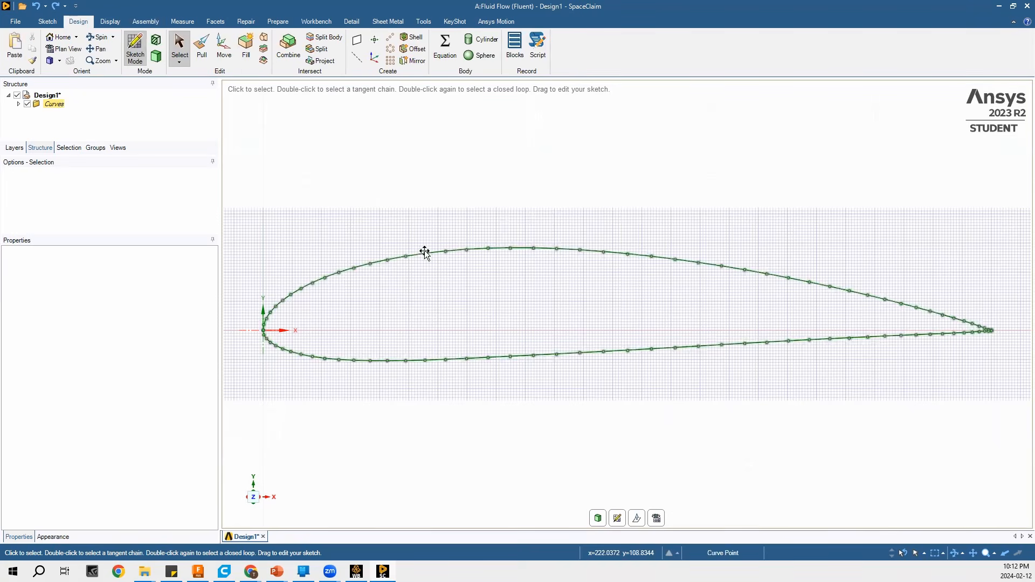
click(415, 257)
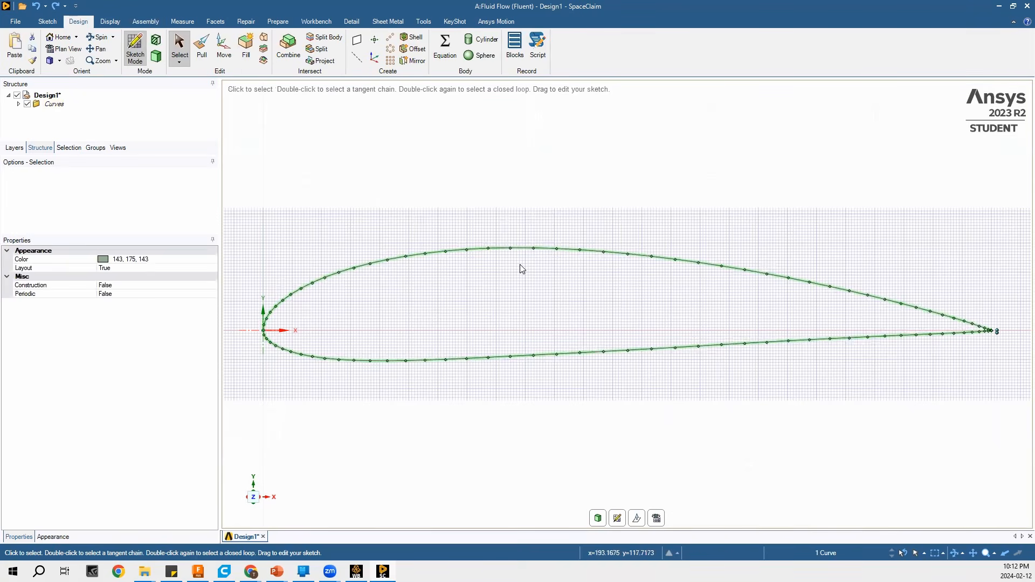
click(243, 54)
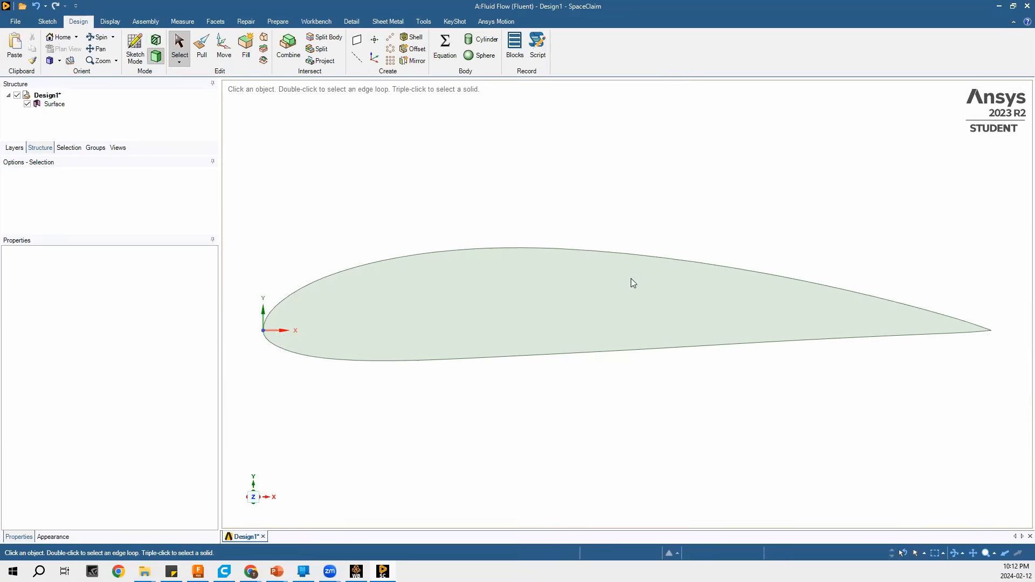
click(564, 329)
click(368, 362)
click(556, 489)
click(430, 342)
click(399, 410)
click(502, 340)
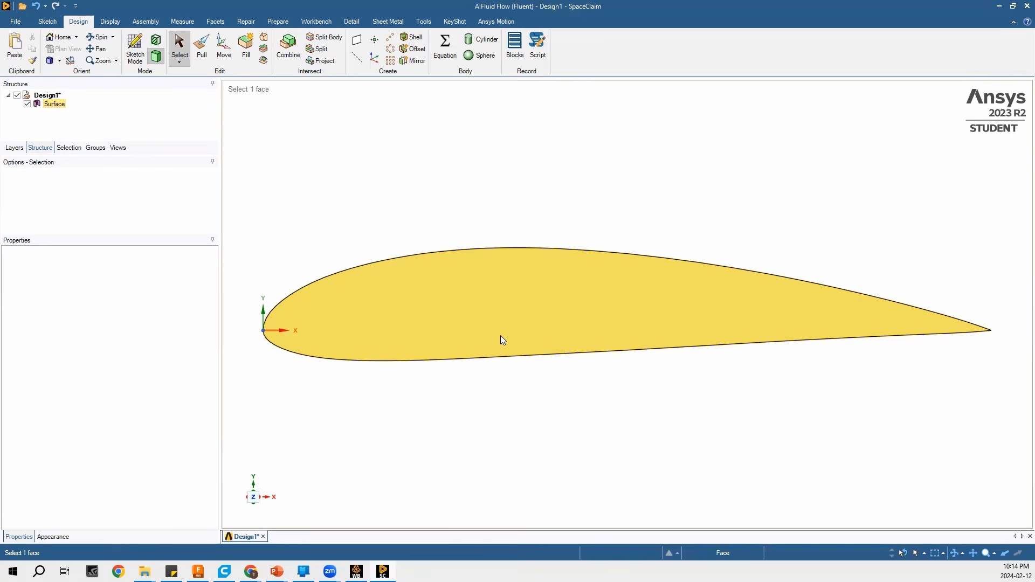
key(Escape)
Start a new sketch on the airfoil surface
scroll(404, 446, down, 2)
scroll(437, 476, down, 2)
scroll(392, 397, up, 2)
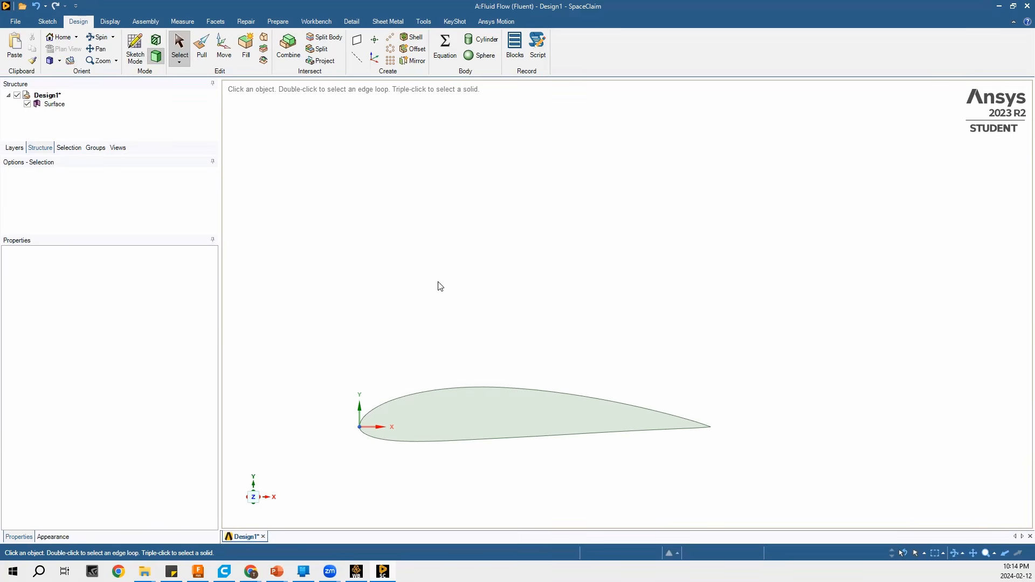
click(135, 49)
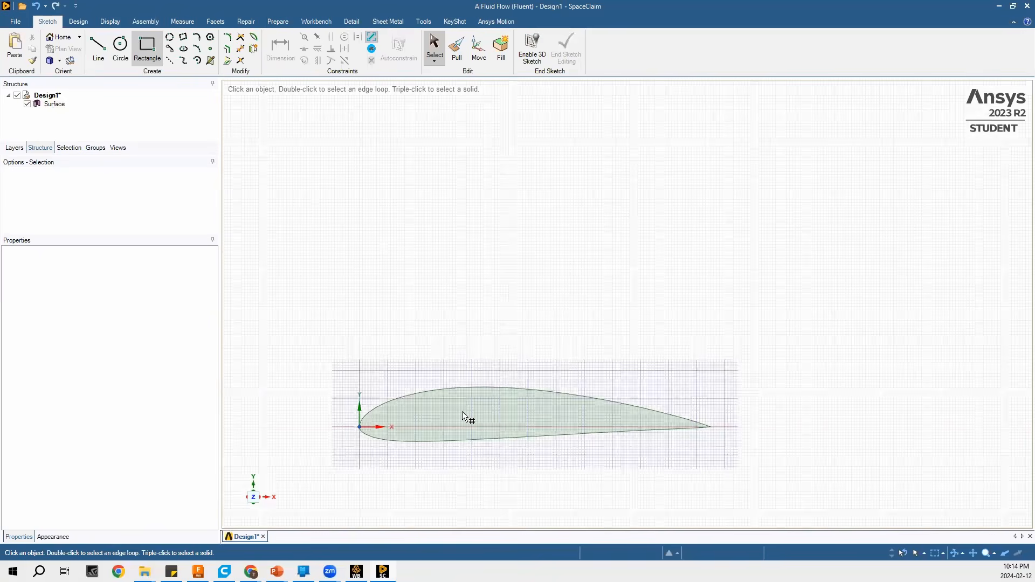
scroll(479, 295, down, 3)
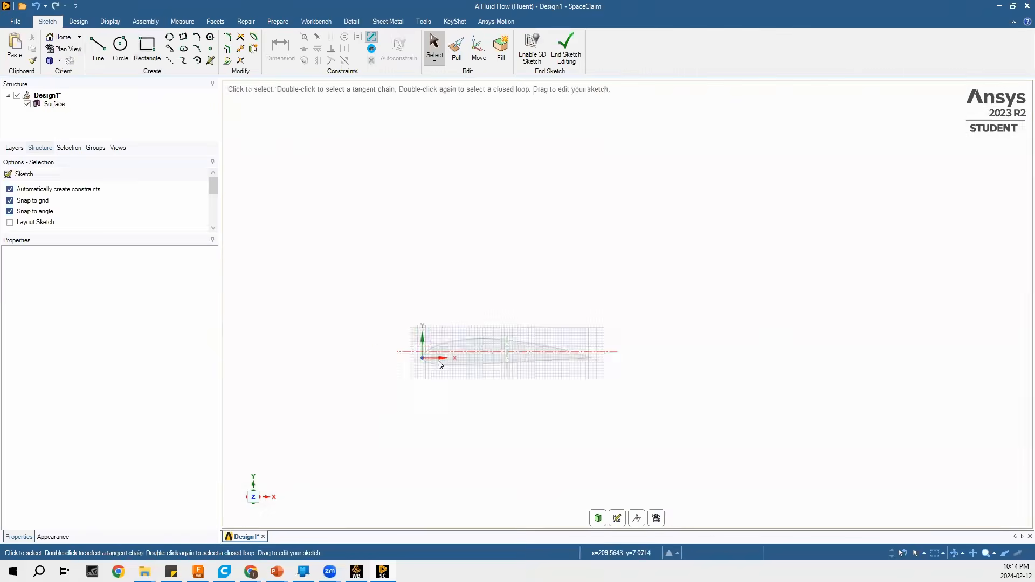
scroll(438, 350, up, 5)
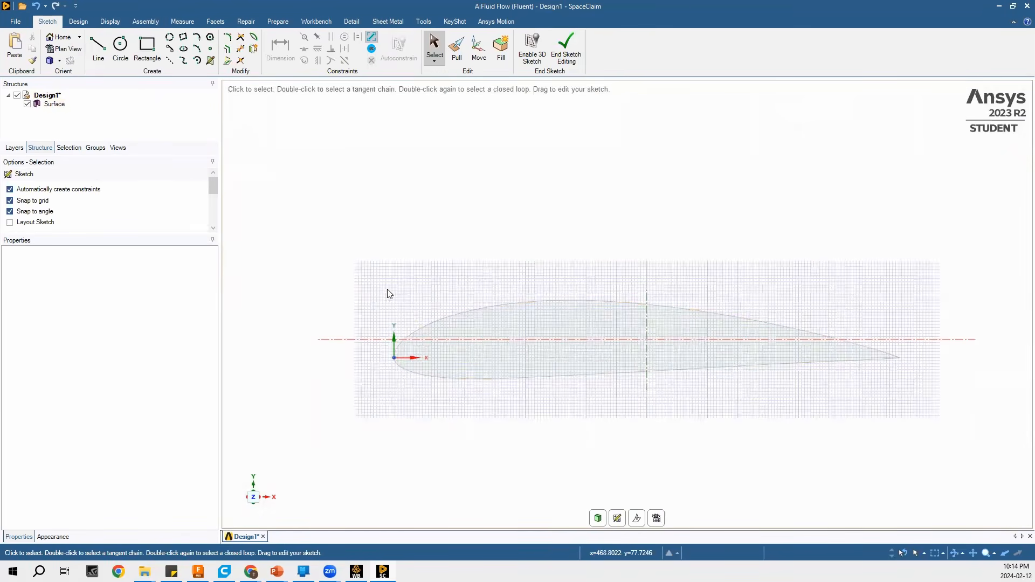
Draw a 100 mm horizontal line from the airfoil's leading edge towards the trailing edge and make it a construction line
click(98, 48)
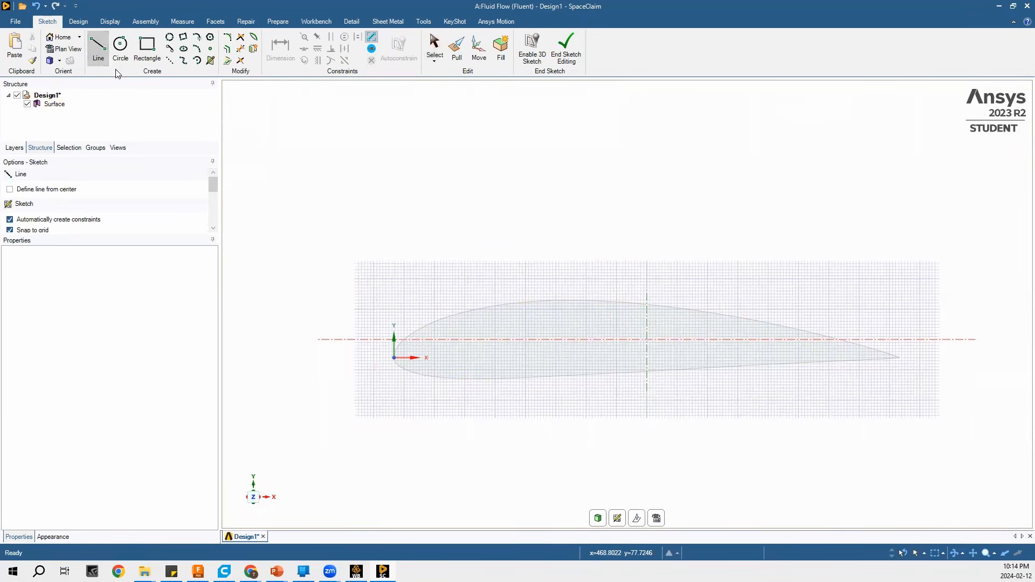
click(394, 358)
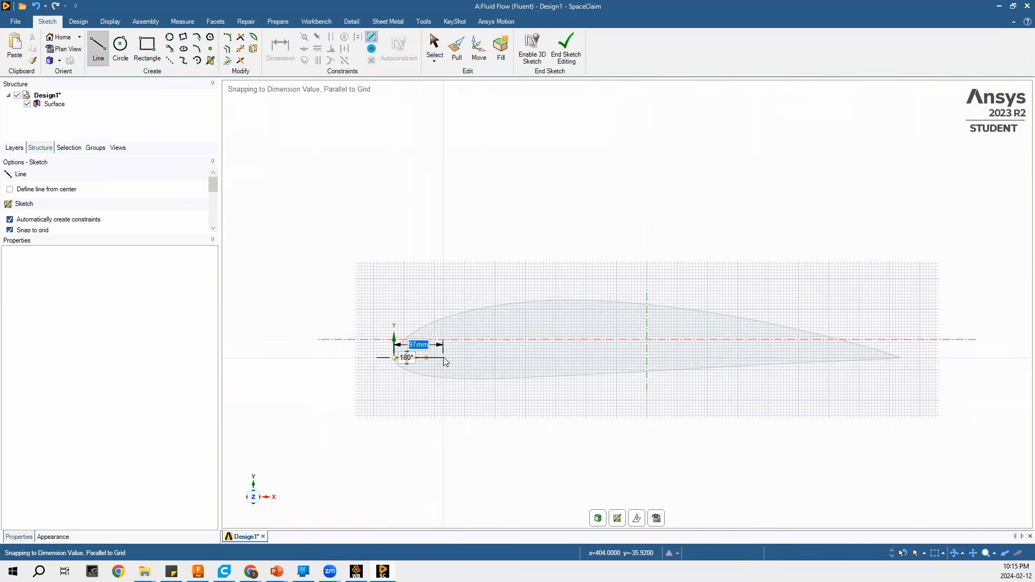
text(100)
key(Return)
click(444, 357)
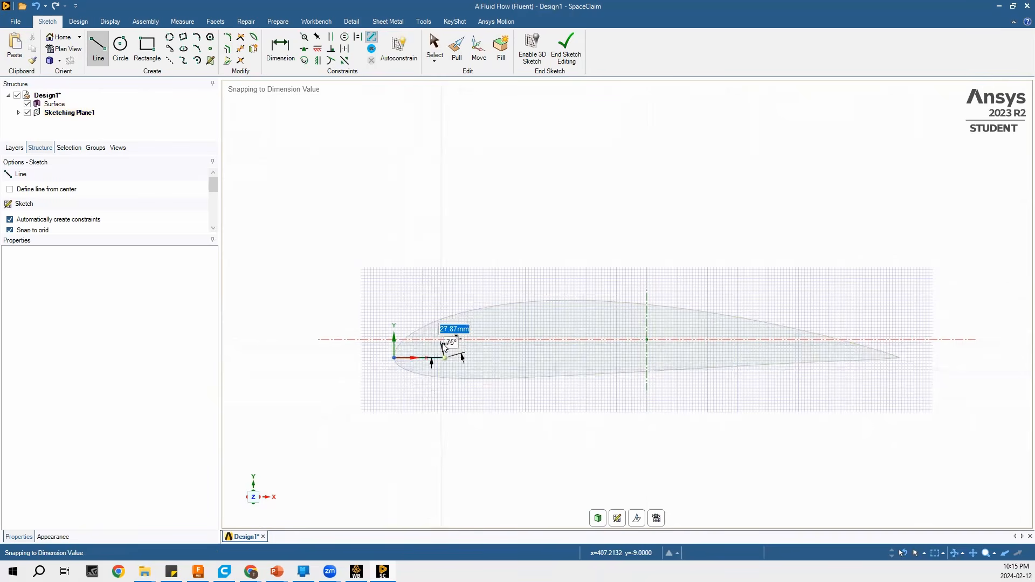
key(Escape)
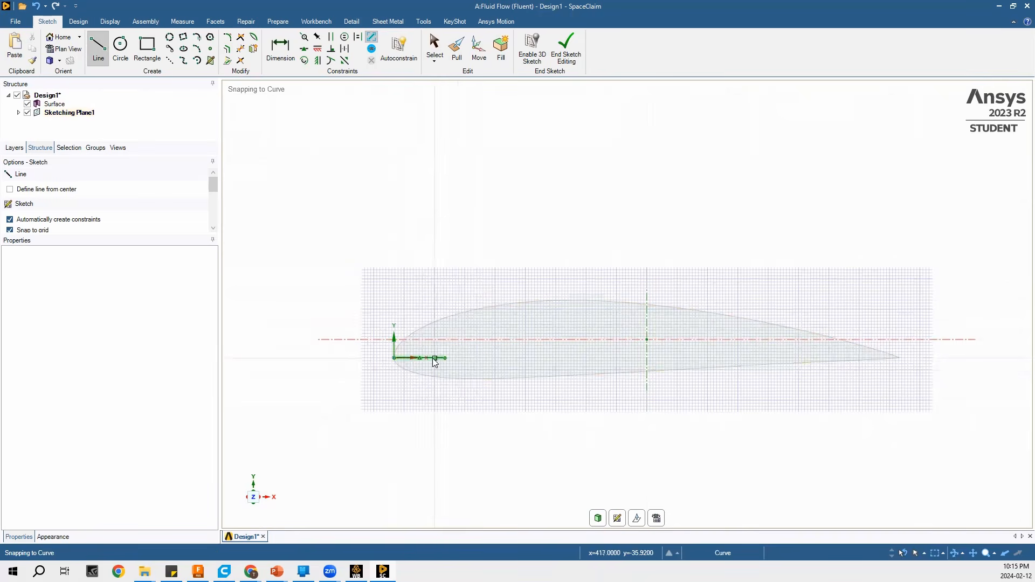
right_click(435, 362)
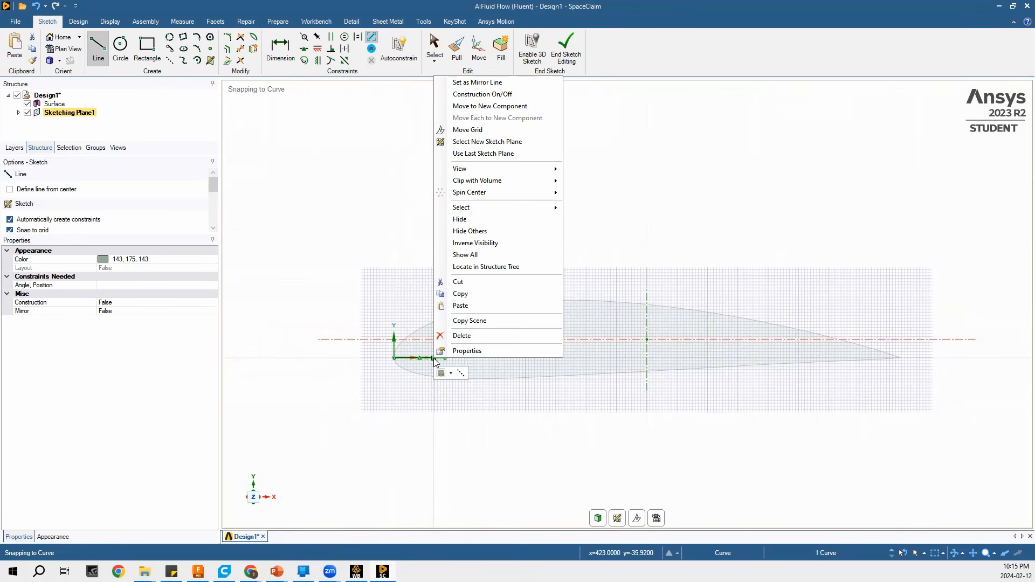
click(465, 377)
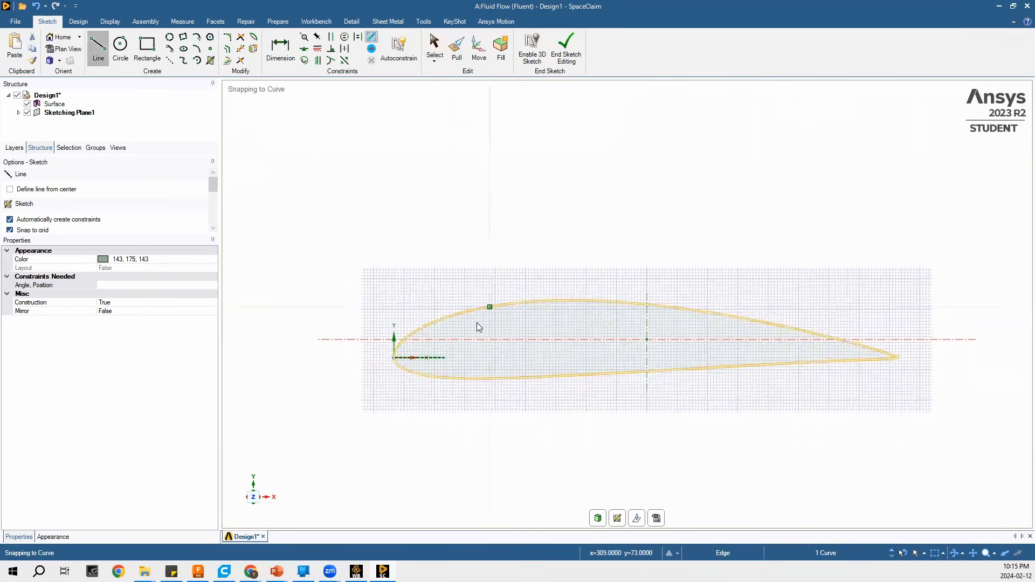
Draw a 7500 mm vertical line upward from the free end of the construction line
click(443, 357)
scroll(450, 405, up, 2)
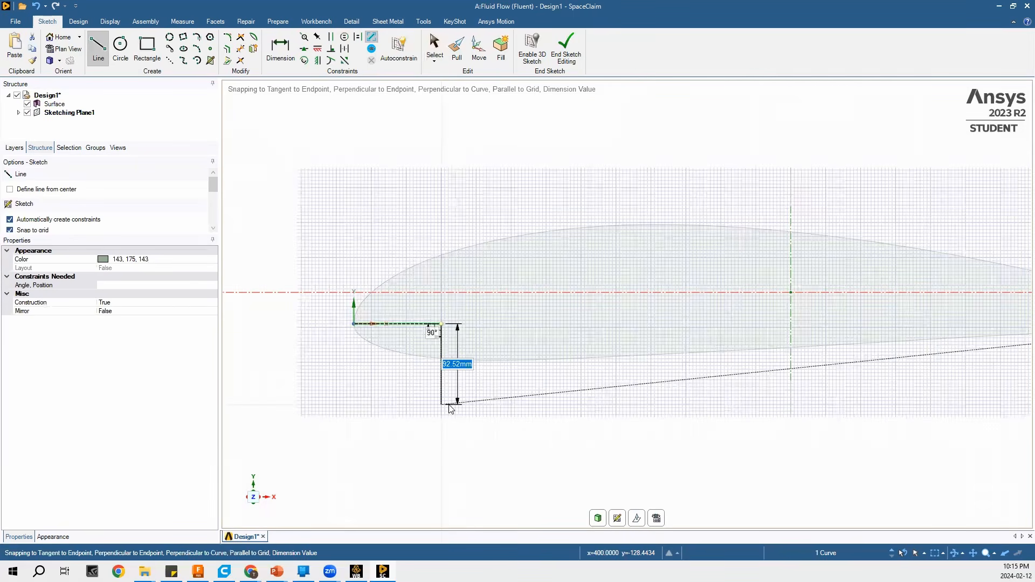
scroll(437, 214, down, 3)
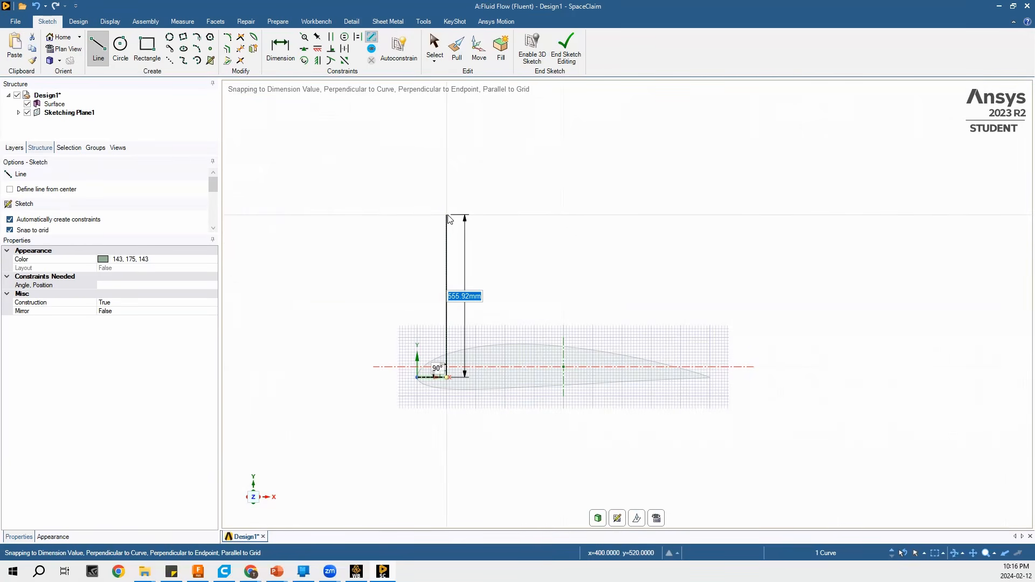
text(7500)
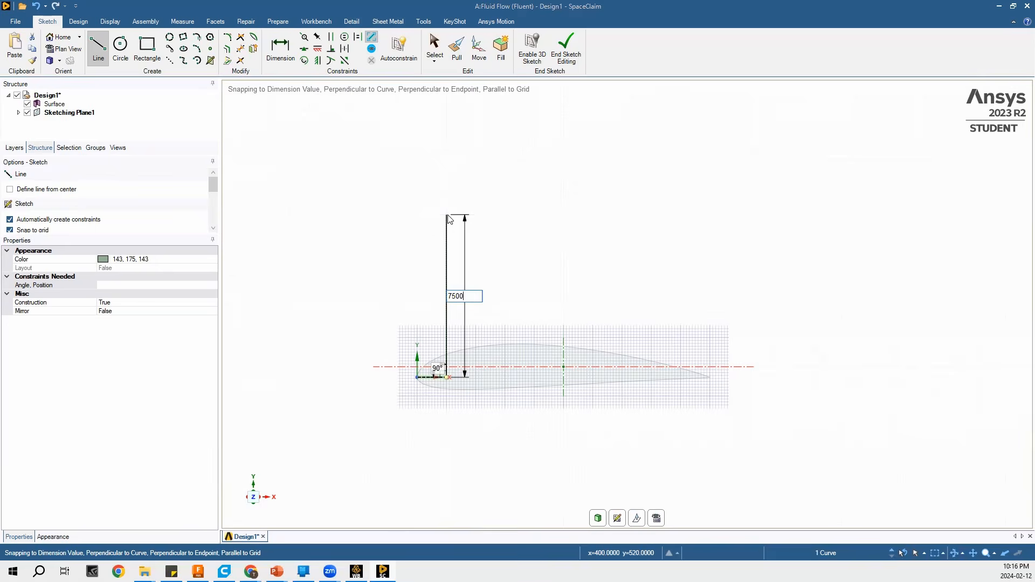
key(Return)
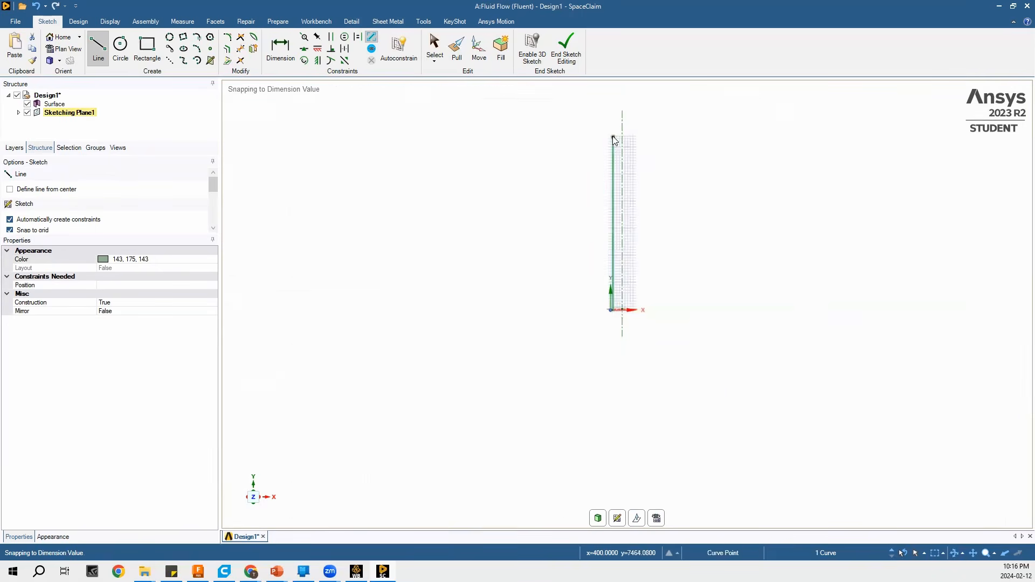
Draw a second vertical line, 7500 mm long, downward from the free end of the construction line
click(98, 55)
scroll(593, 316, up, 5)
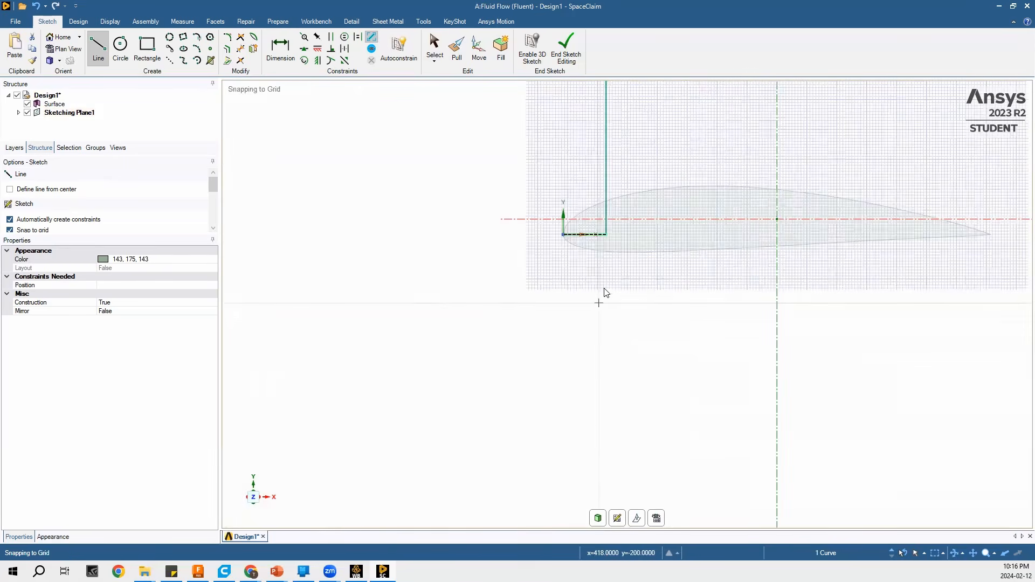
click(606, 235)
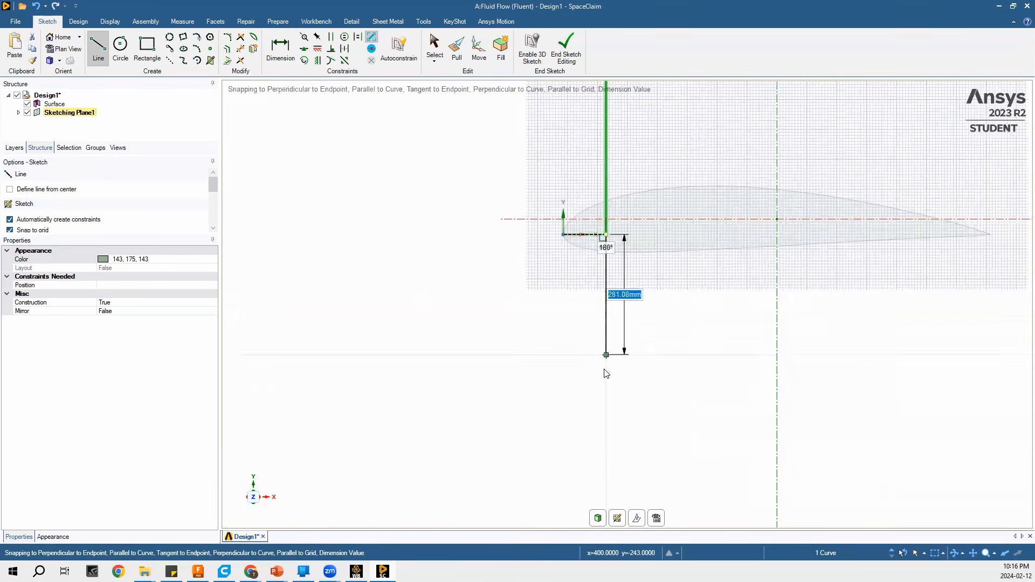
scroll(605, 407, up, 3)
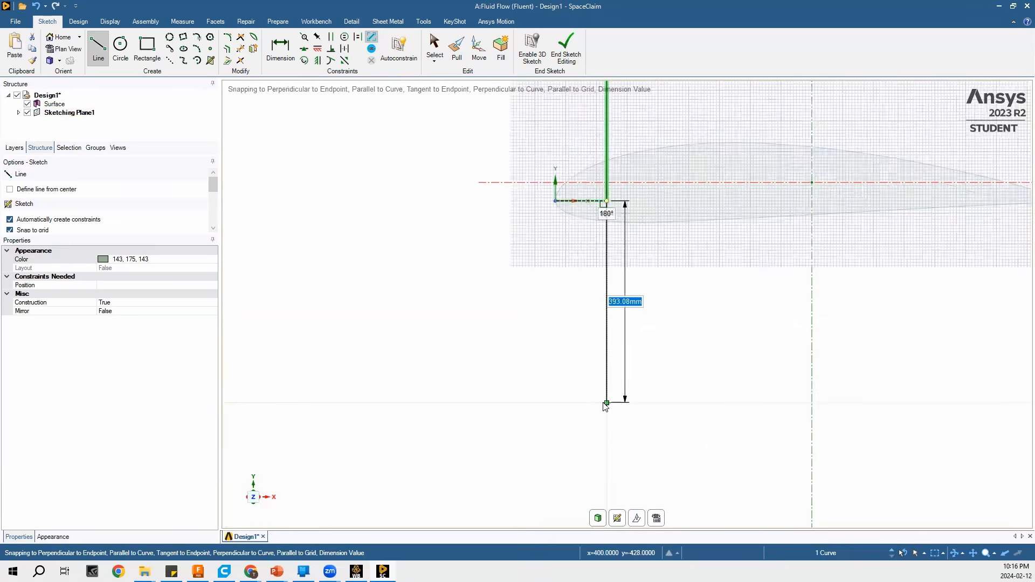
scroll(605, 407, down, 3)
text(7500)
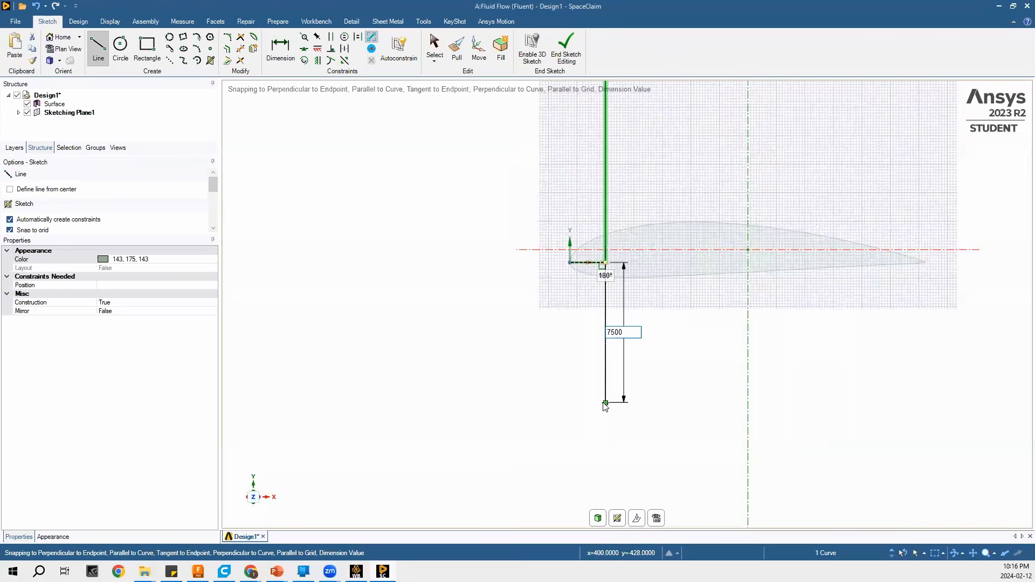
key(Return)
scroll(606, 407, down, 10)
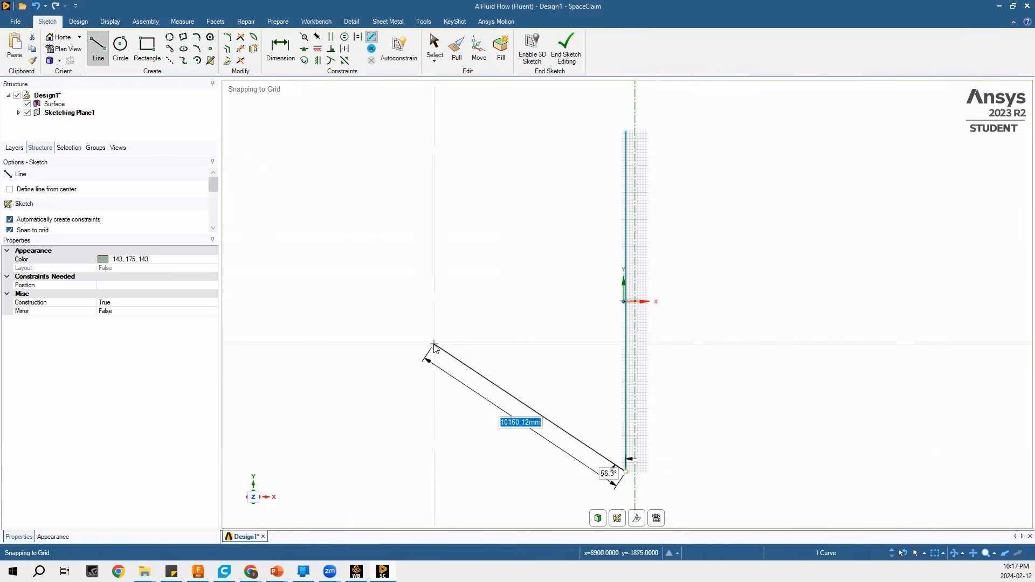
key(Escape)
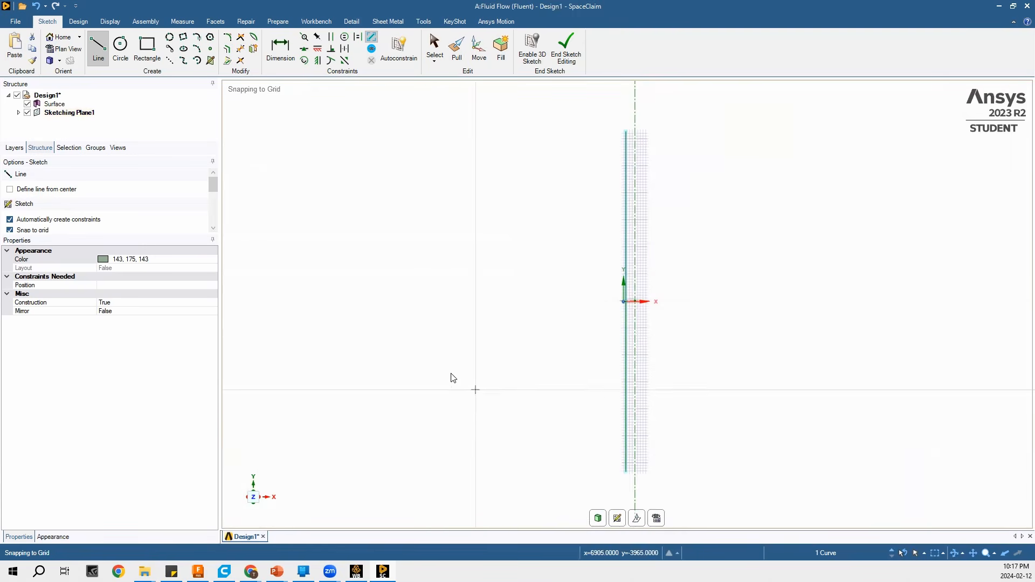
Draw a 15000 mm diameter circle centred where the two vertical lines meet and trim away its half on the trailing-edge side
click(120, 48)
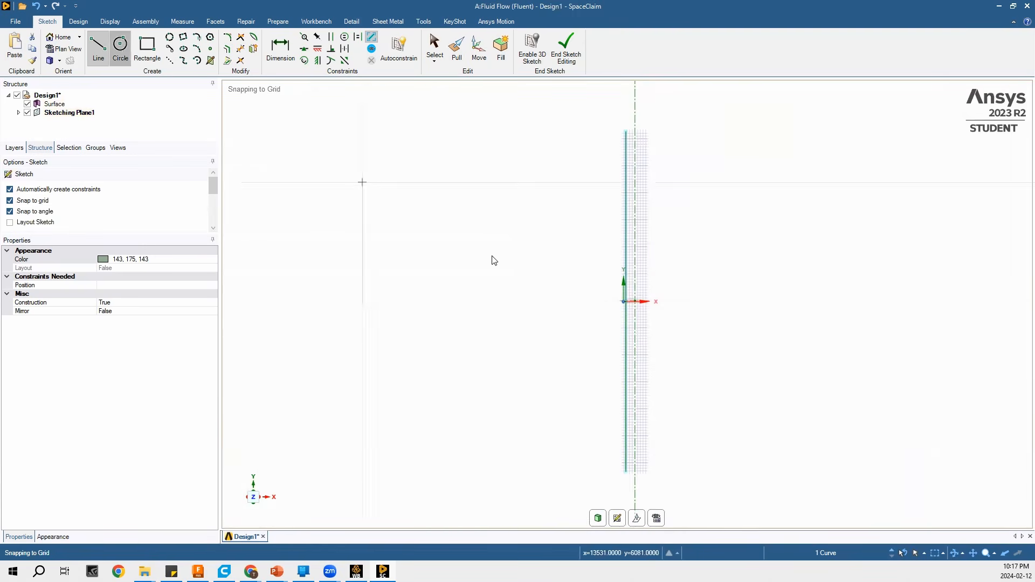
scroll(640, 309, up, 4)
scroll(606, 282, up, 6)
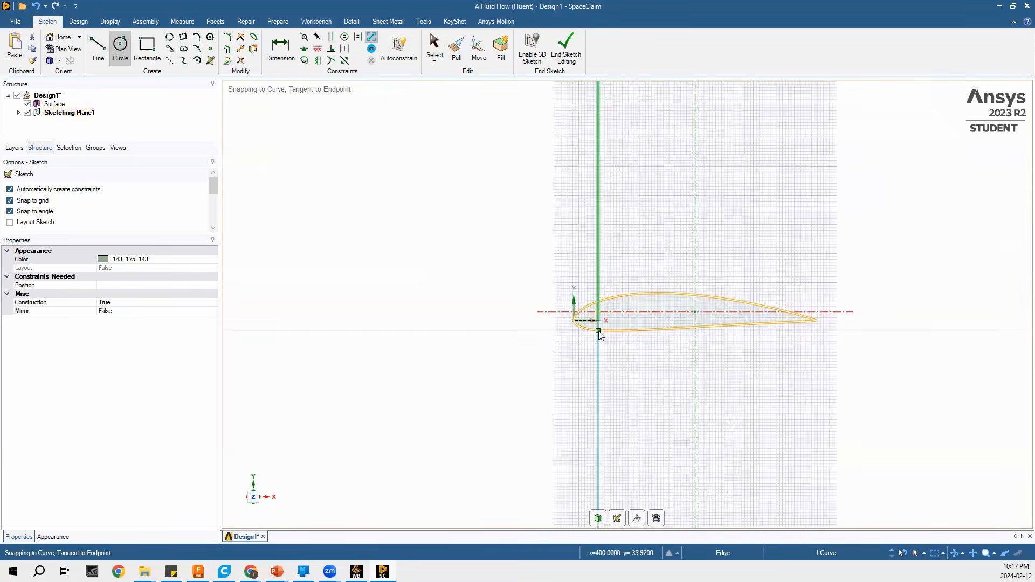
scroll(597, 322, down, 10)
click(598, 323)
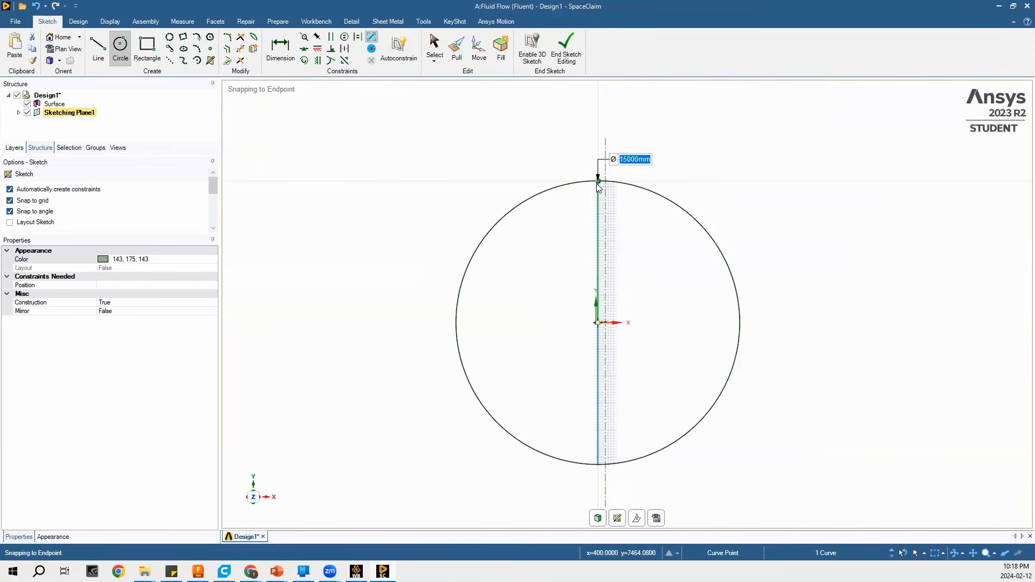
click(597, 184)
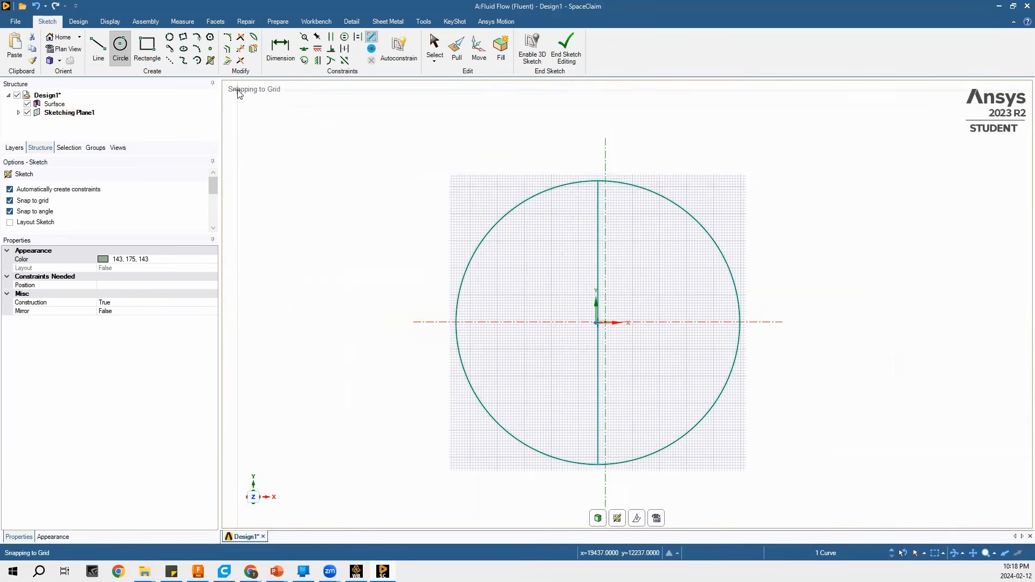
click(241, 50)
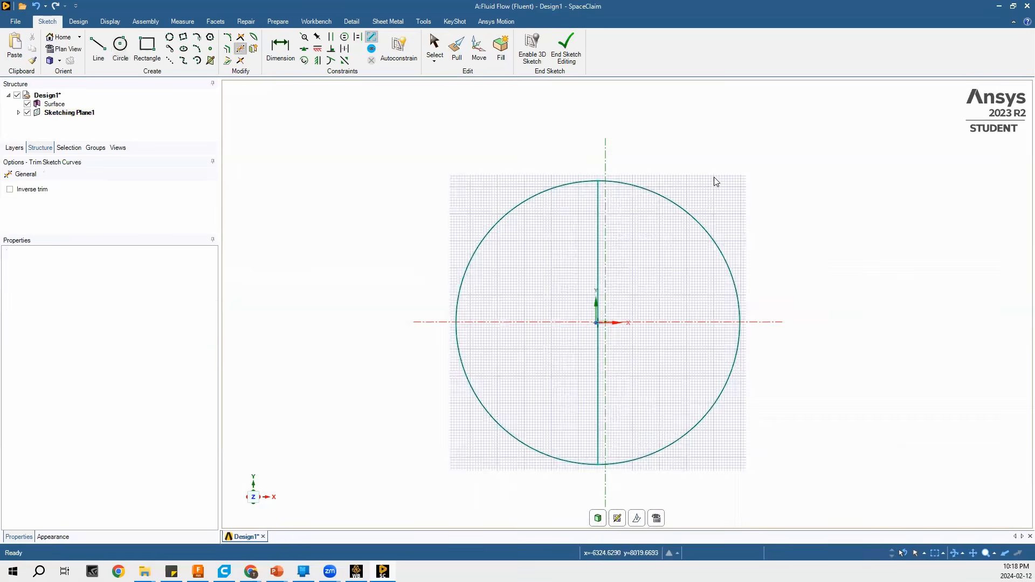
click(680, 209)
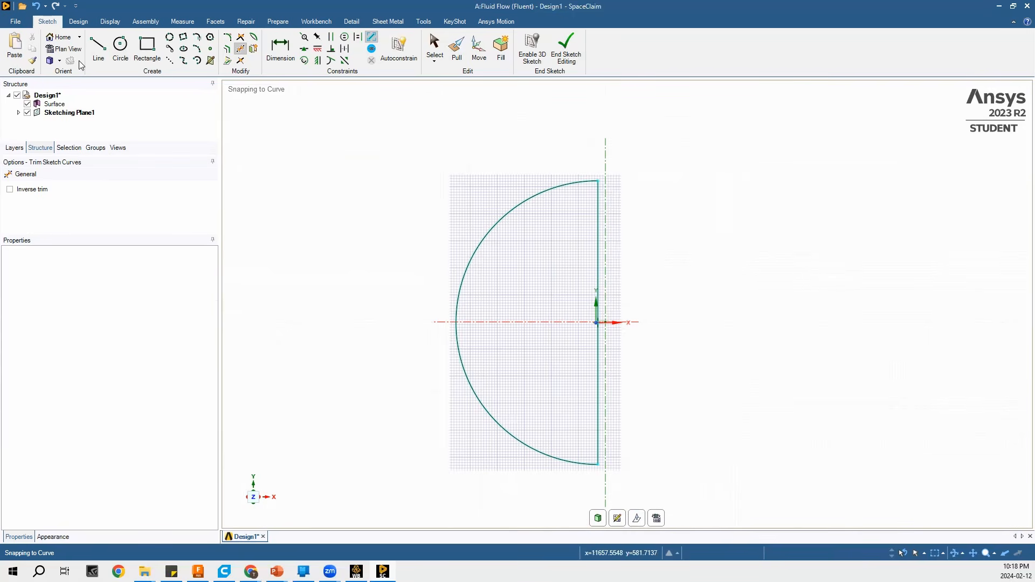
Draw a 15000 mm horizontal line from the arc's upper end, then a vertical and a horizontal line back to its lower end
click(98, 48)
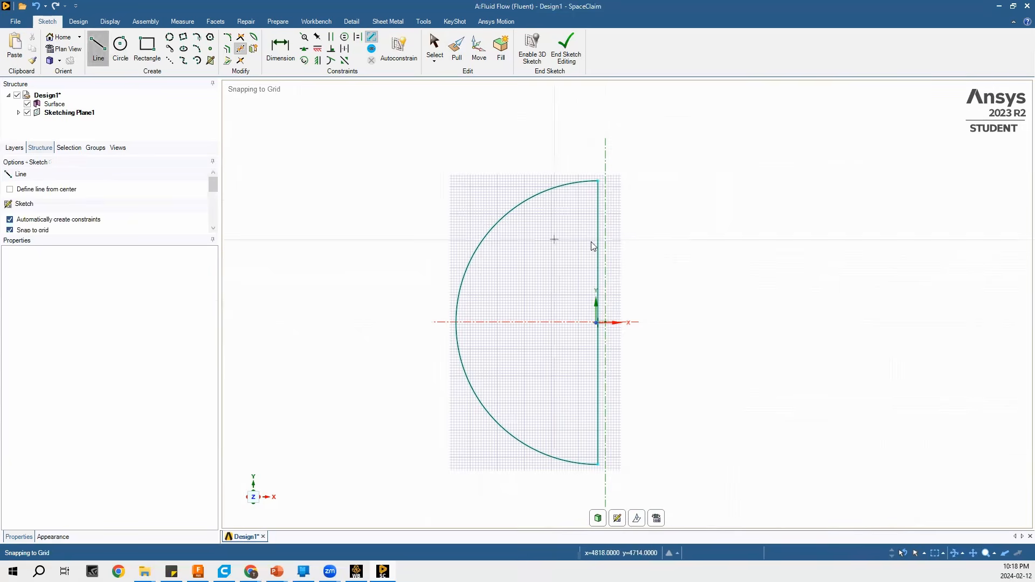
click(599, 182)
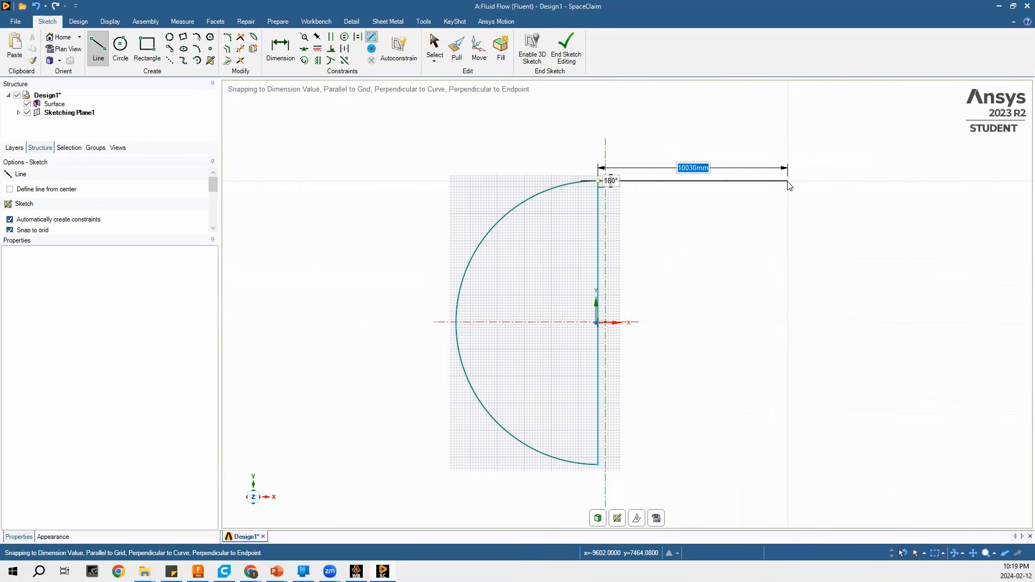
text(15000)
key(Return)
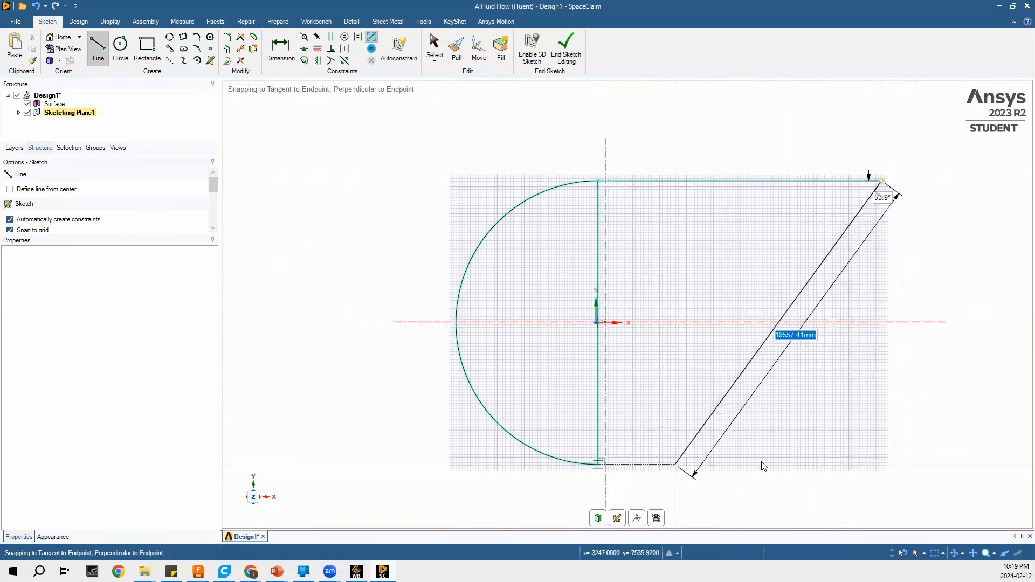
click(882, 465)
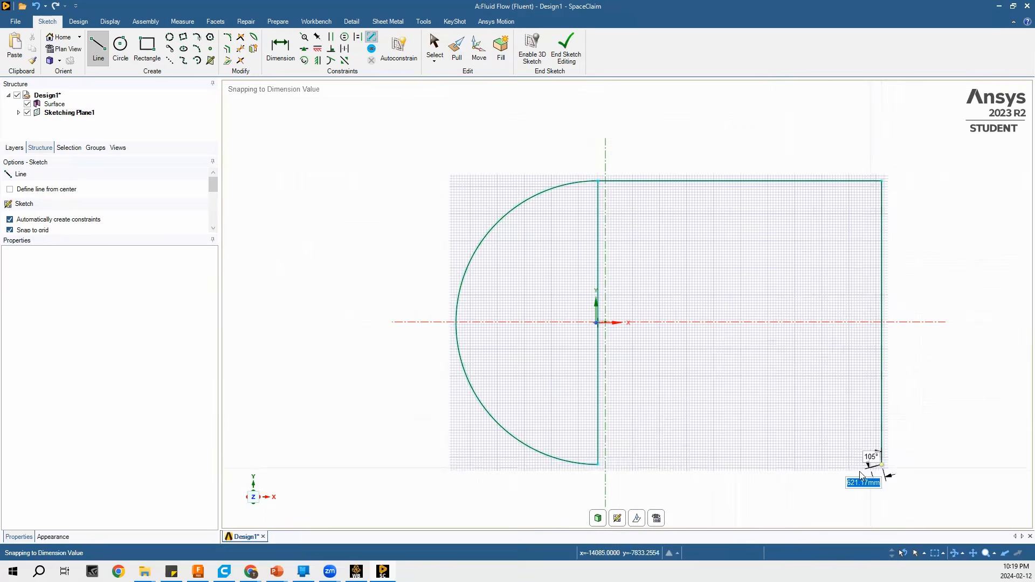
click(598, 465)
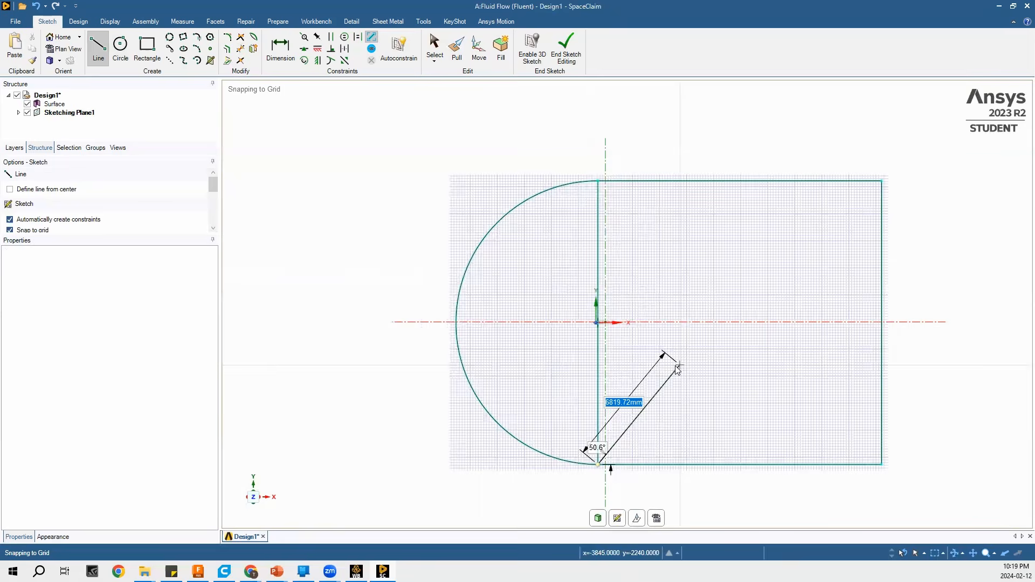
key(Escape)
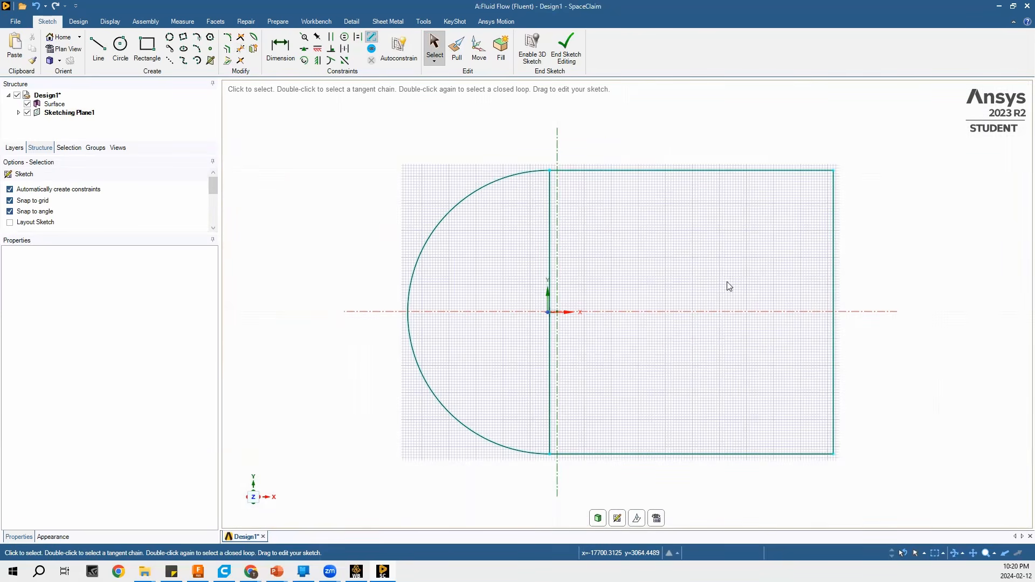
Turn the two inner vertical lines into construction lines and finish the sketch to create the domain surface
click(549, 205)
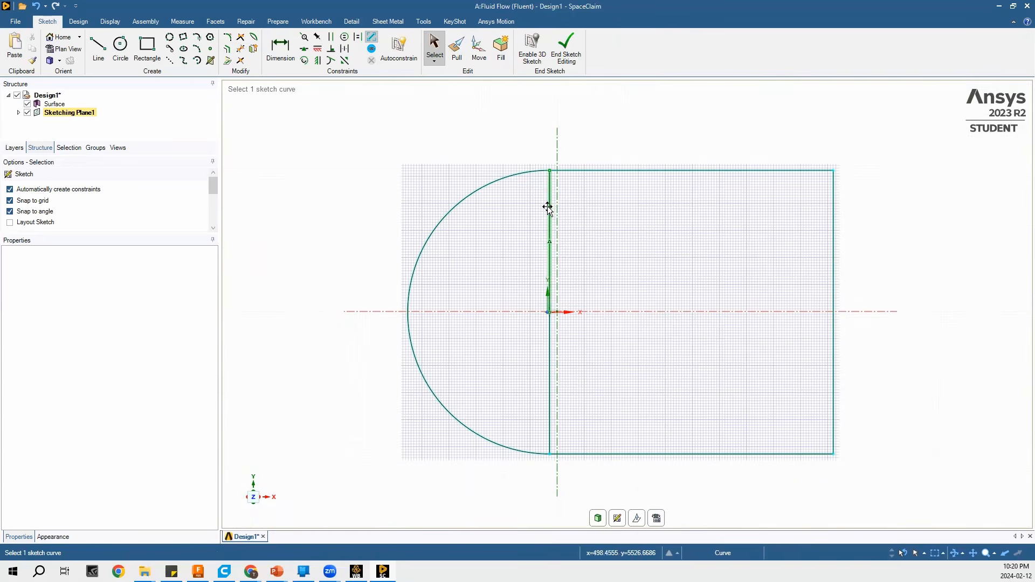
right_click(547, 207)
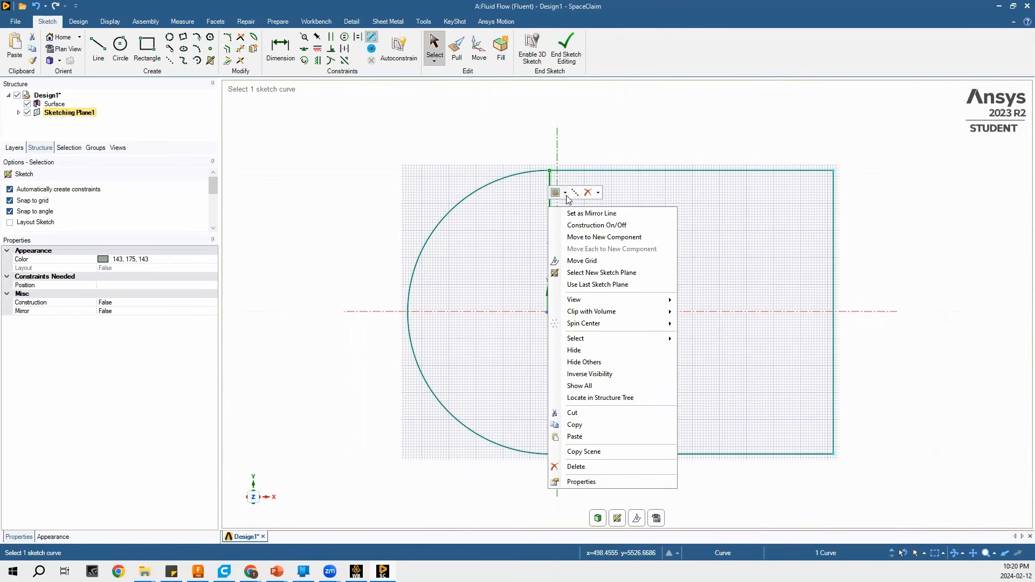
click(549, 339)
right_click(549, 340)
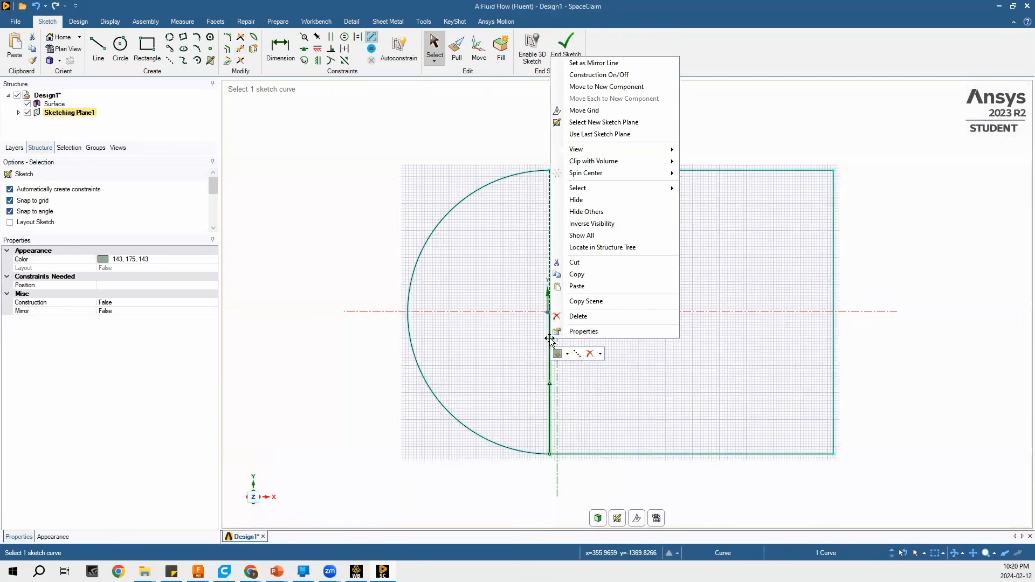
click(577, 354)
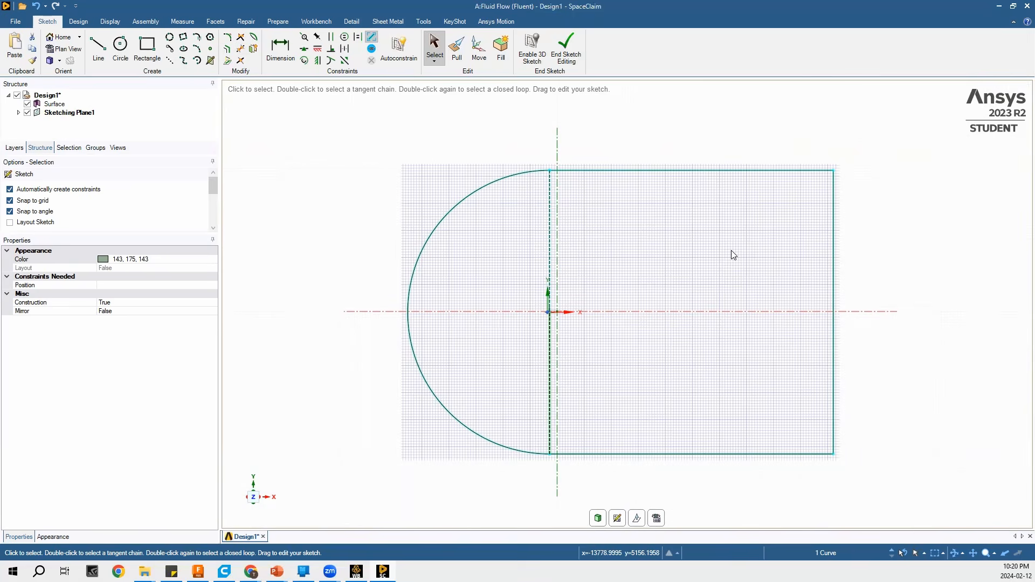
click(566, 49)
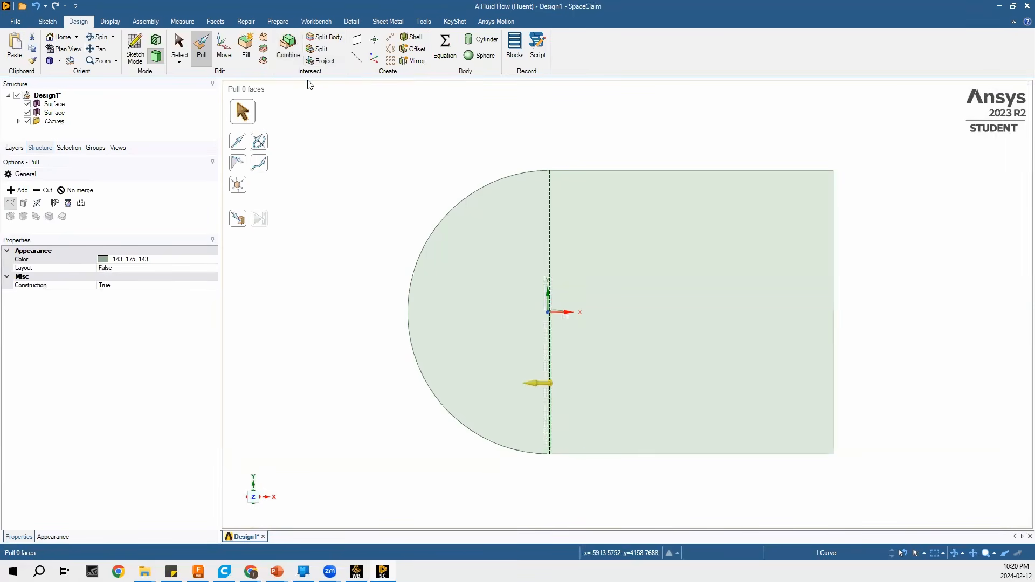
Combine the fluid domain surface as target with the airfoil surface as cutter, keeping the cutter
click(292, 48)
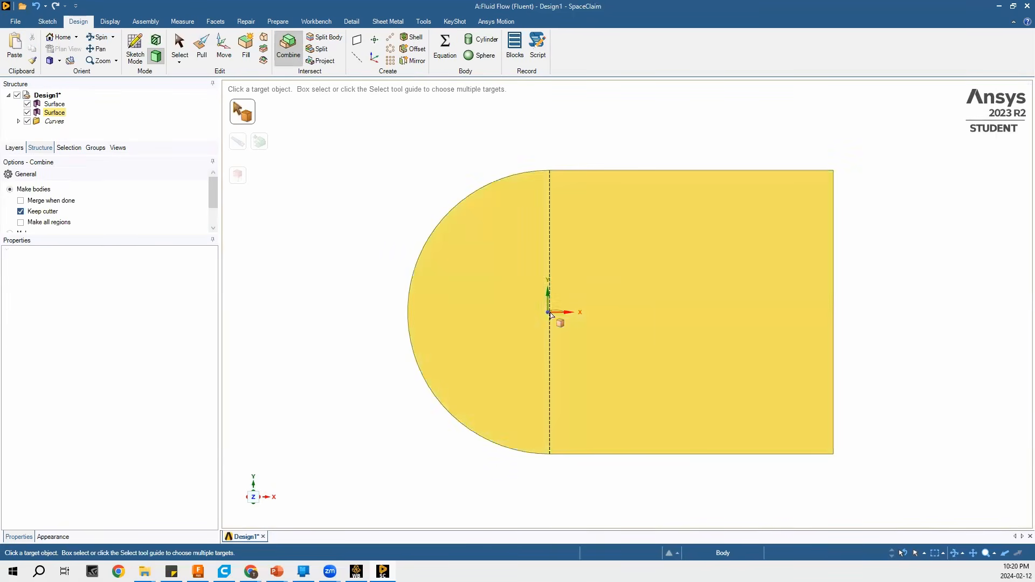
scroll(550, 315, up, 3)
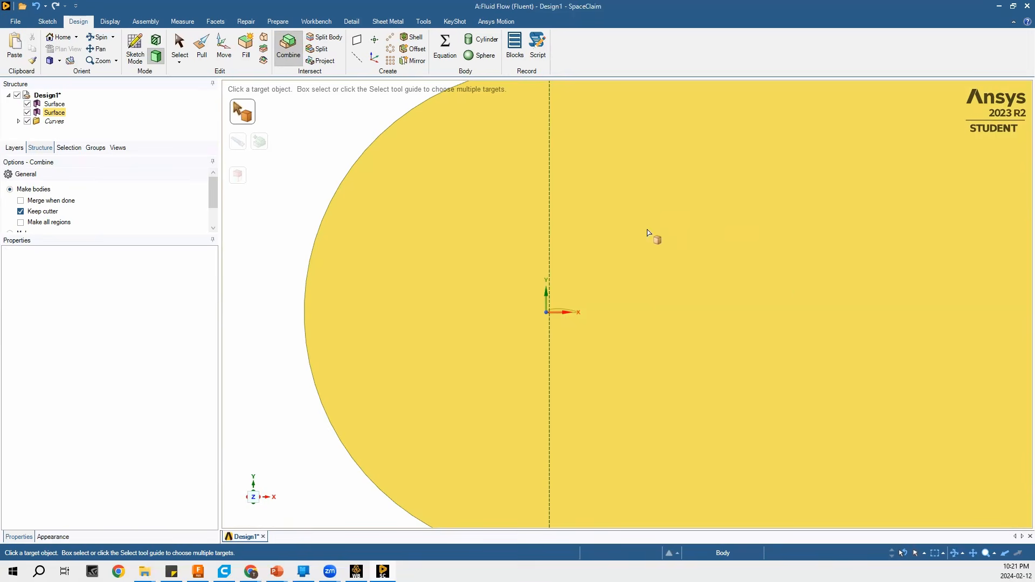
click(711, 247)
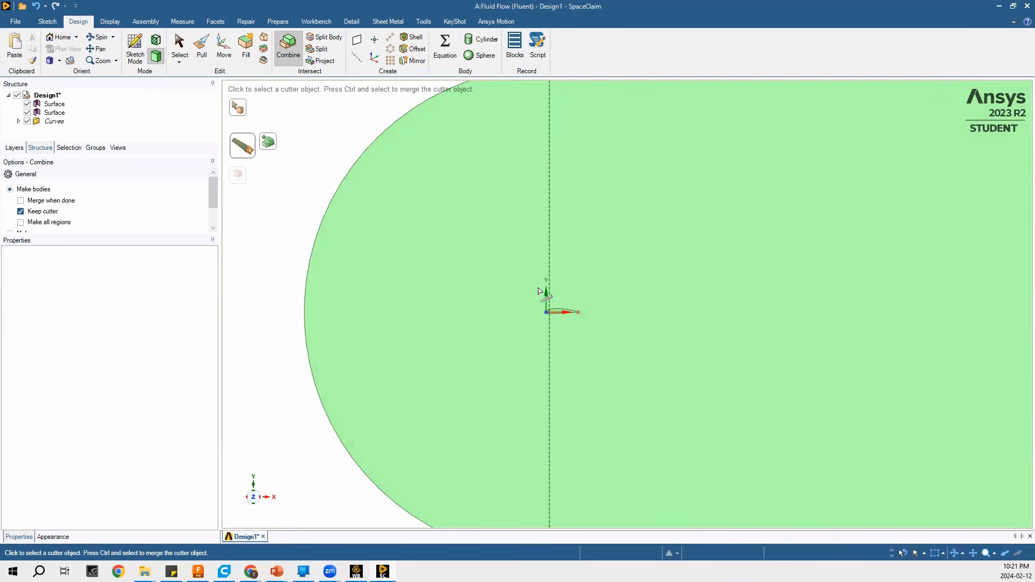
scroll(572, 324, up, 3)
scroll(520, 291, up, 1)
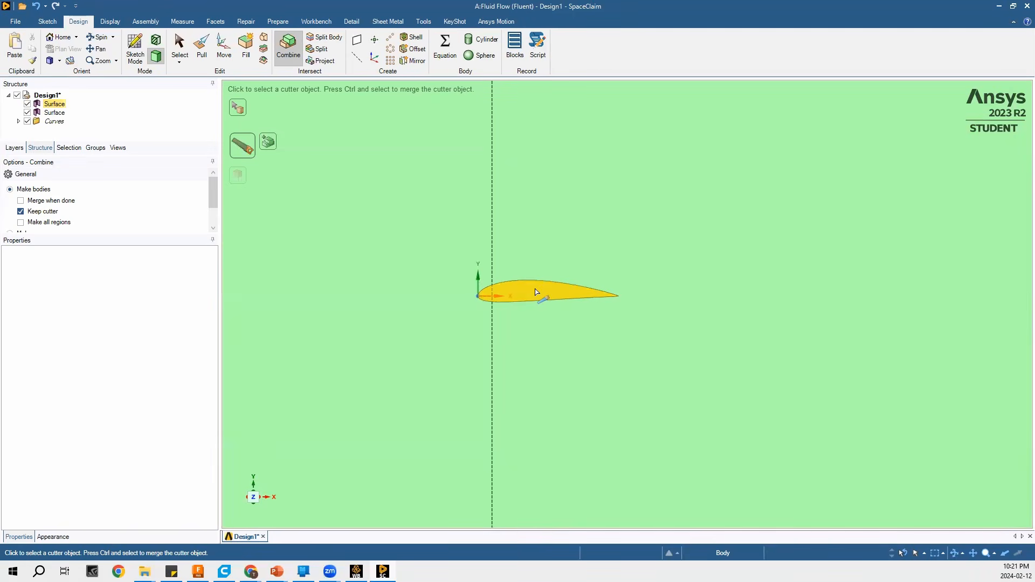
key(Escape)
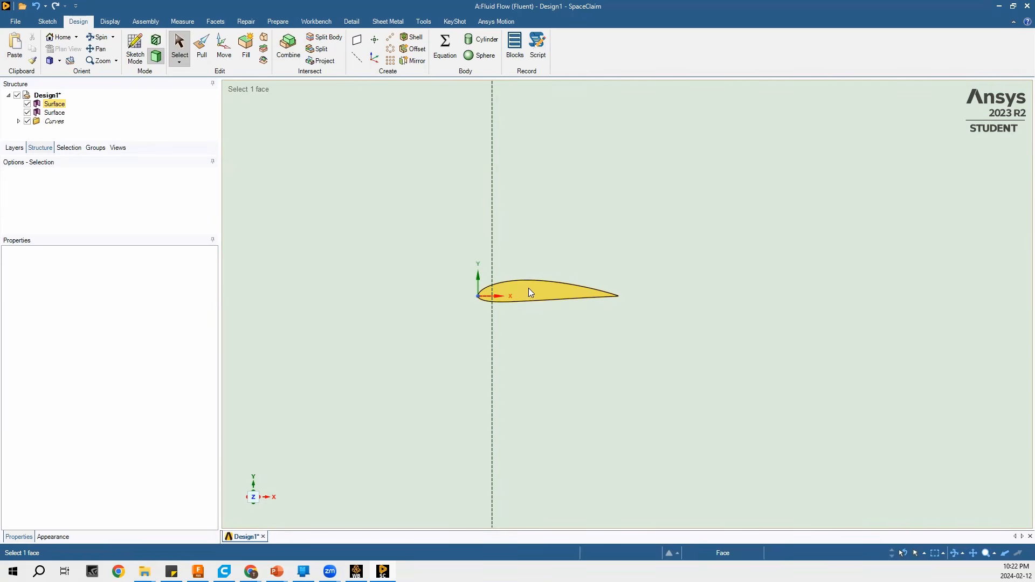
Delete the airfoil surface and the leftover airfoil-shaped face inside the fluid domain
click(529, 289)
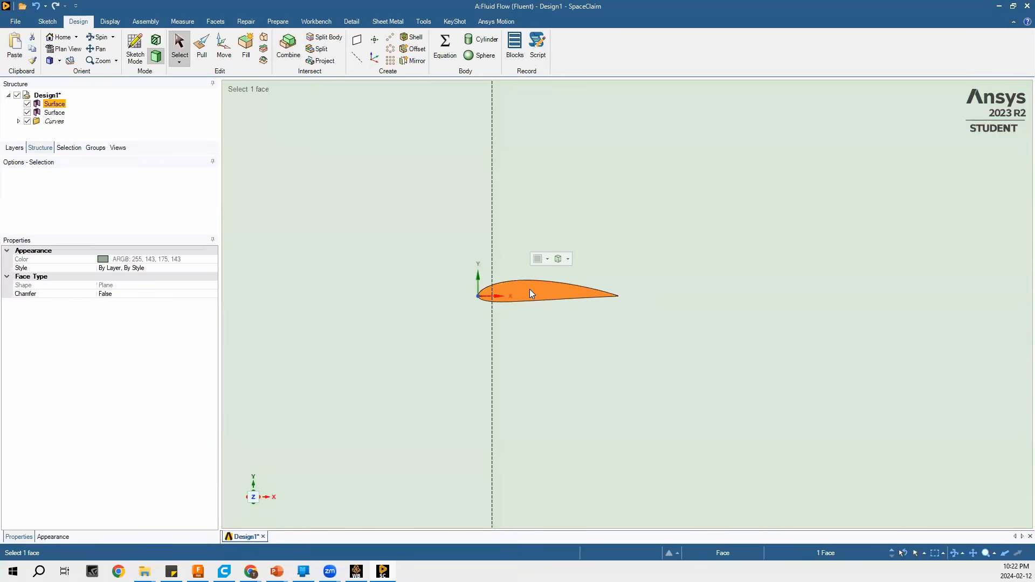
key(Delete)
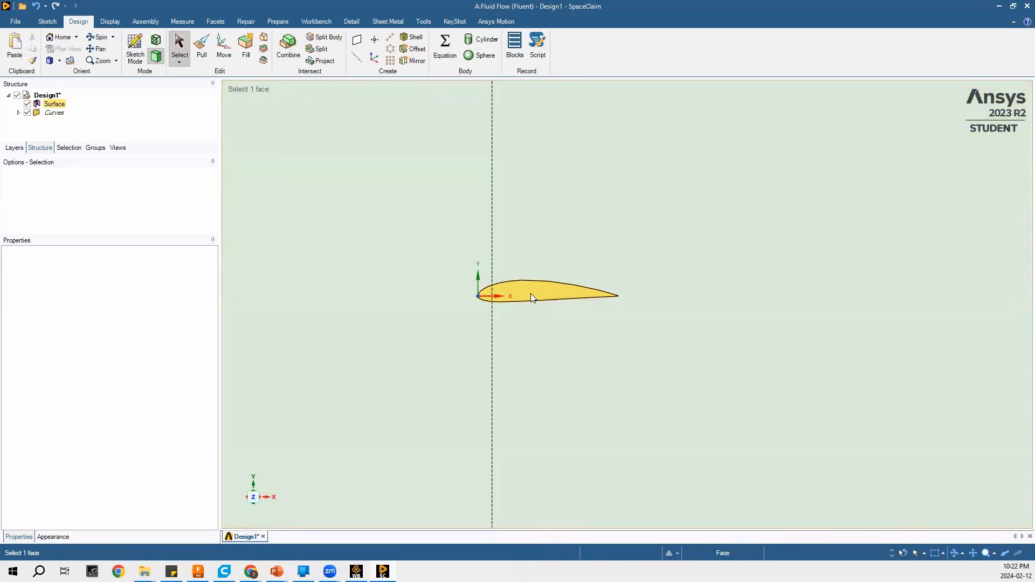
click(531, 295)
key(Escape)
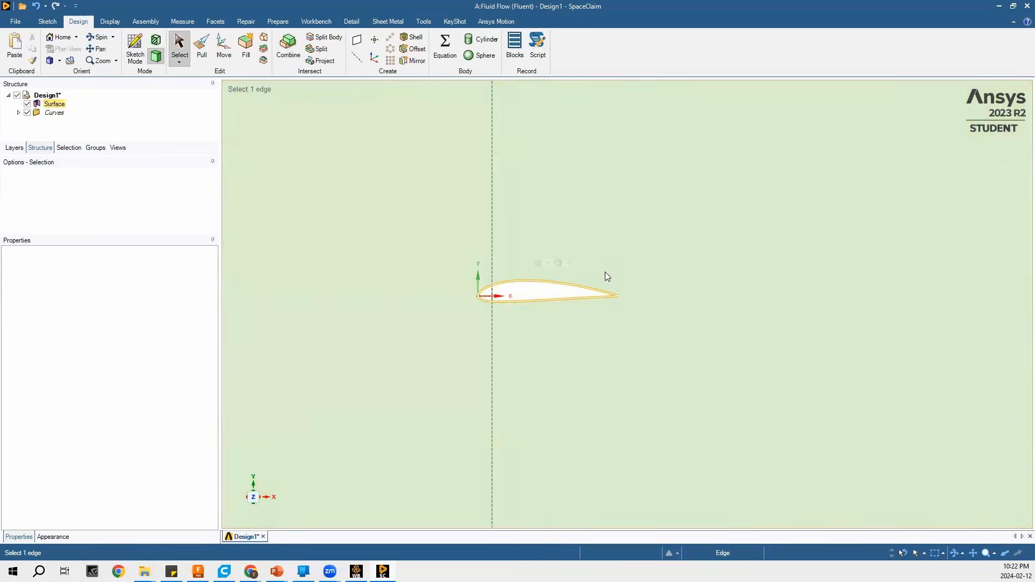
Examine the airfoil cutout and the full outline of the fluid domain surface
scroll(532, 289, up, 2)
scroll(531, 288, down, 3)
scroll(531, 289, down, 10)
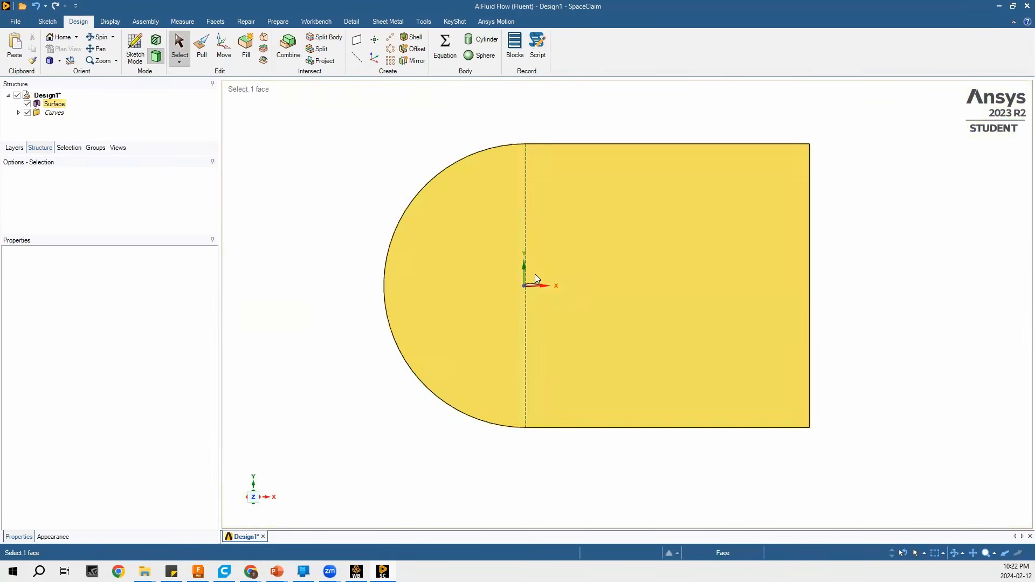
scroll(532, 285, up, 1)
scroll(662, 270, up, 1)
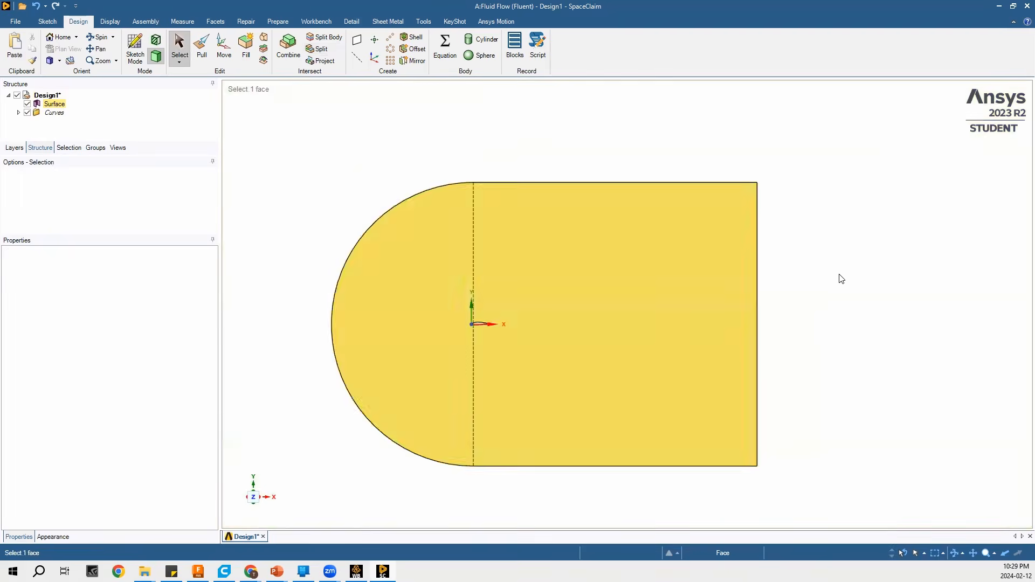
scroll(838, 279, up, 1)
scroll(836, 279, down, 3)
scroll(551, 492, up, 1)
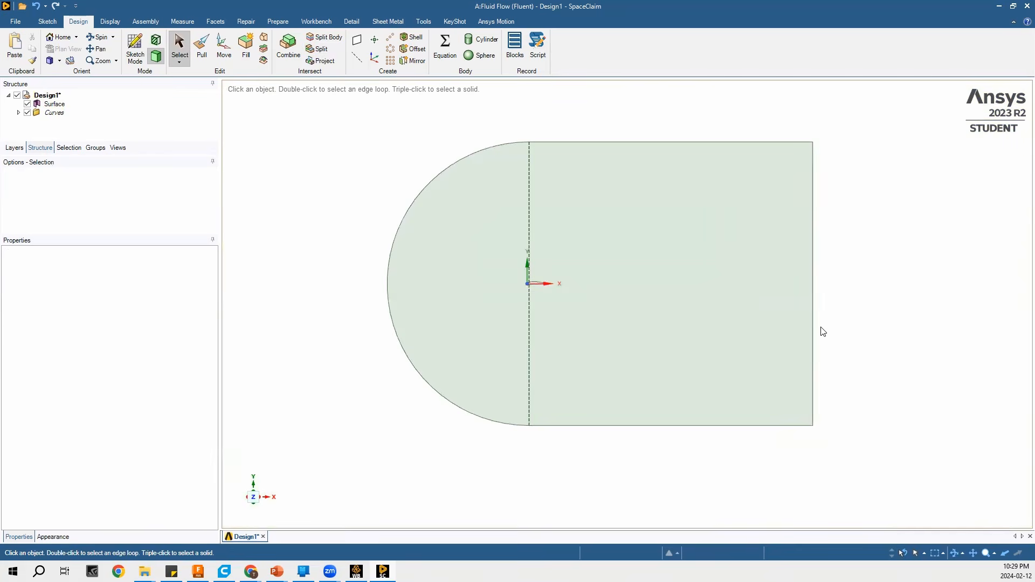
scroll(835, 310, up, 1)
scroll(839, 298, down, 1)
scroll(848, 134, up, 1)
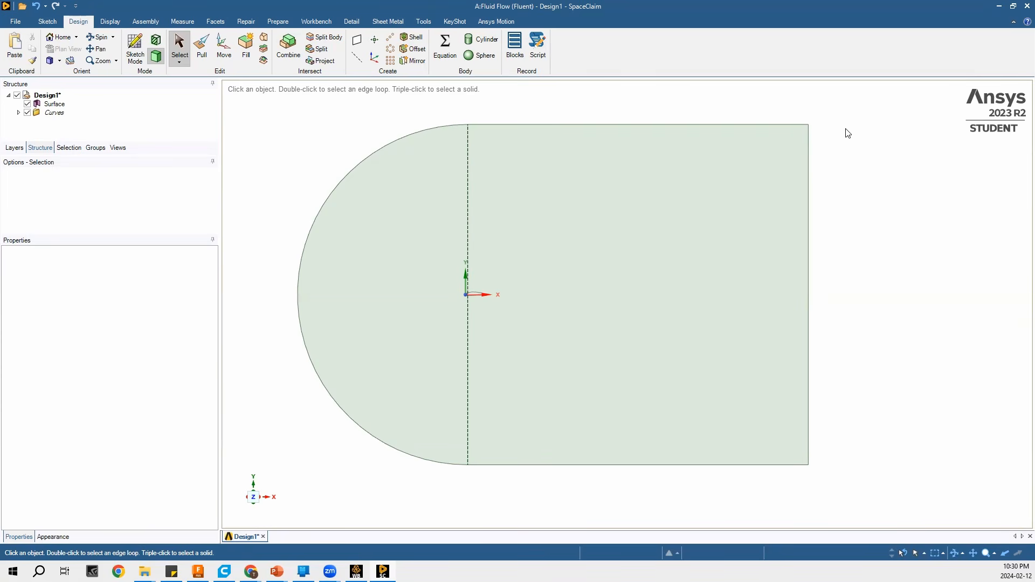
click(600, 375)
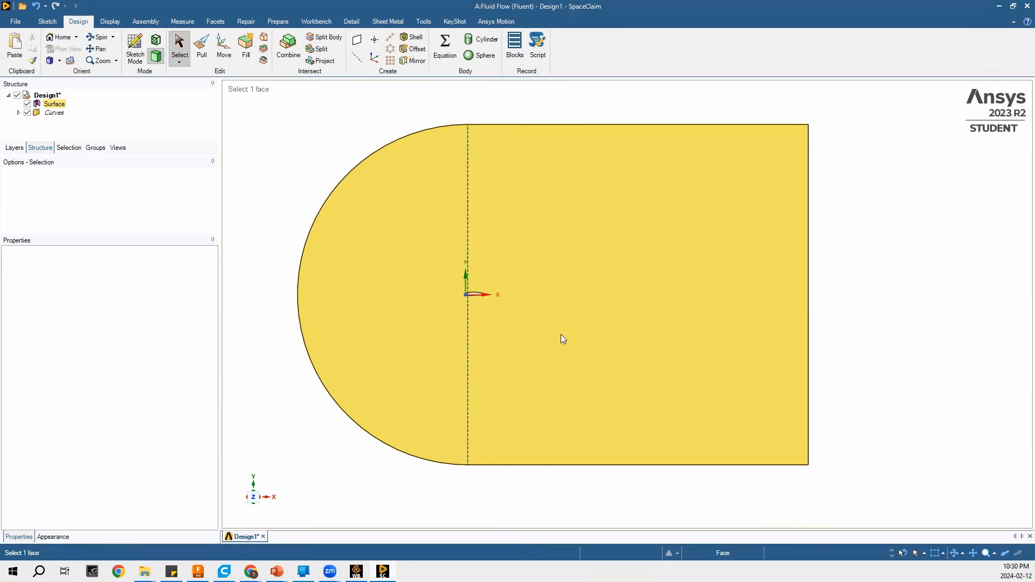
click(335, 163)
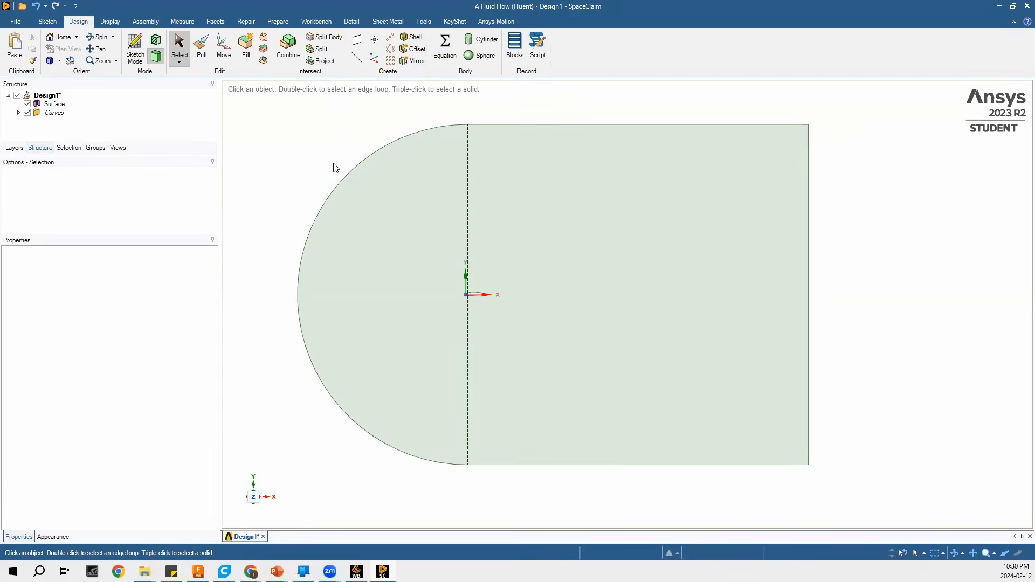
Split the fluid domain face into four with horizontal and vertical cuts through the airfoil's trailing-edge vertex
click(326, 49)
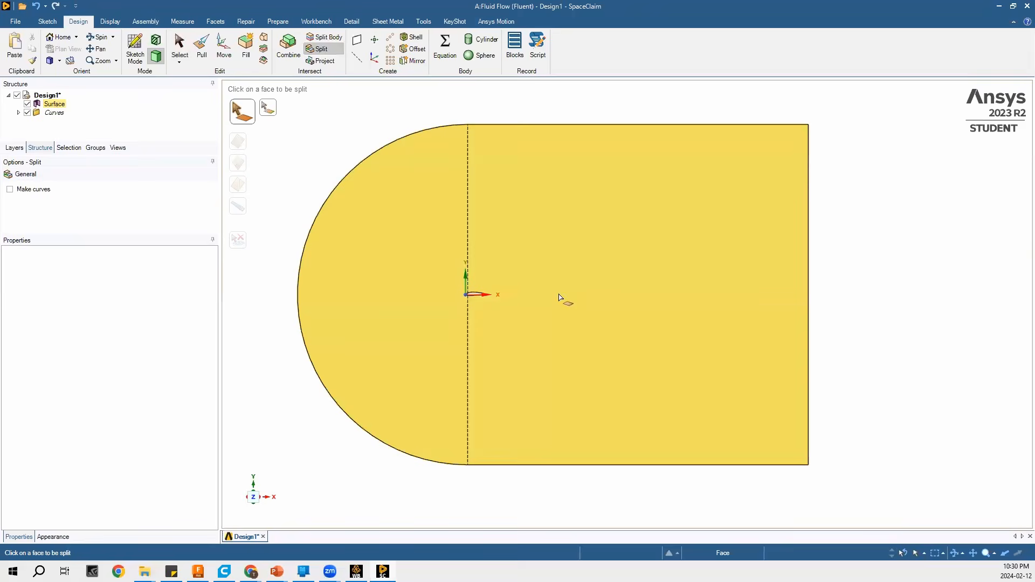
click(550, 243)
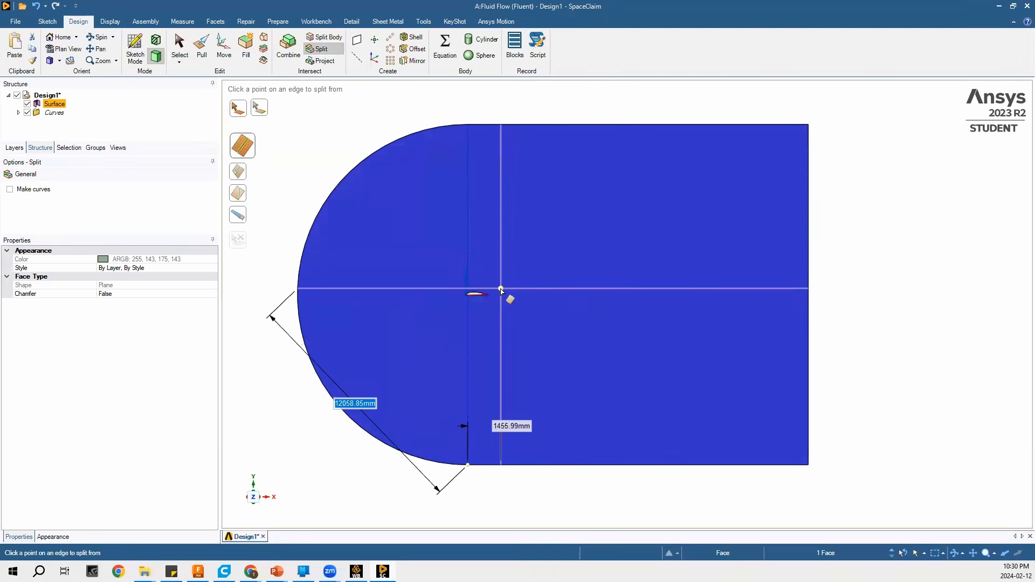
scroll(487, 294, up, 5)
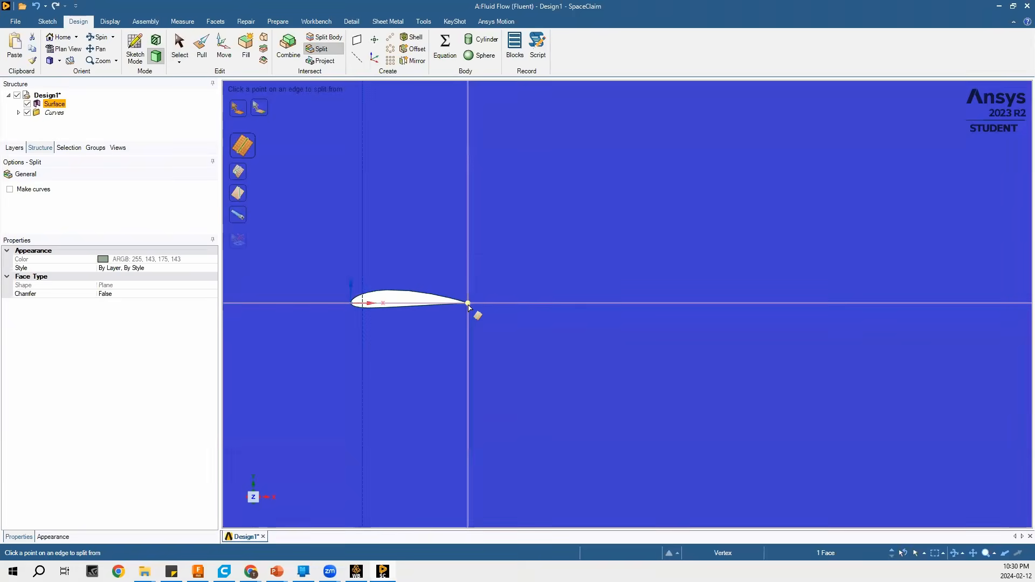
scroll(468, 307, up, 5)
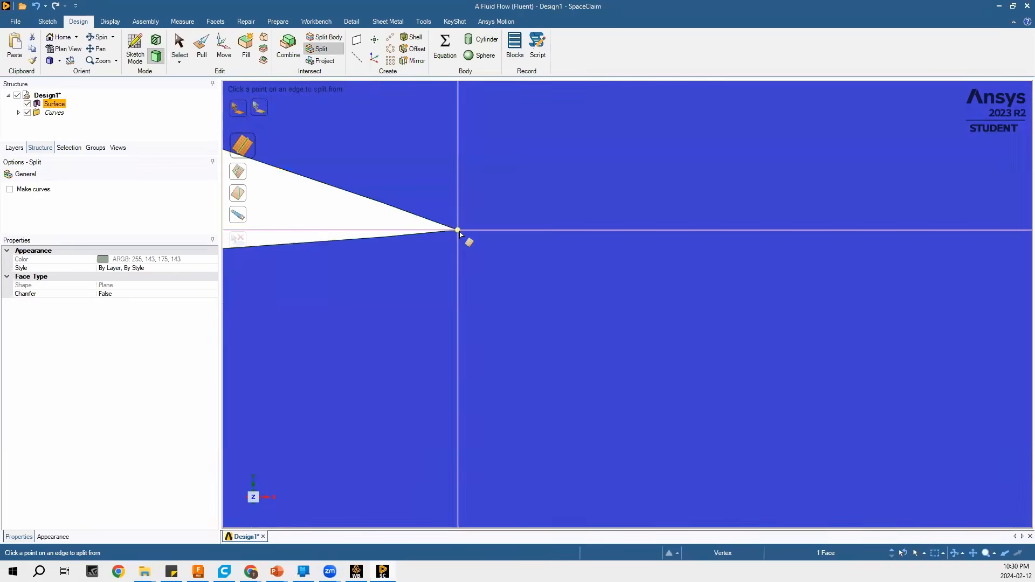
click(457, 231)
scroll(572, 273, down, 8)
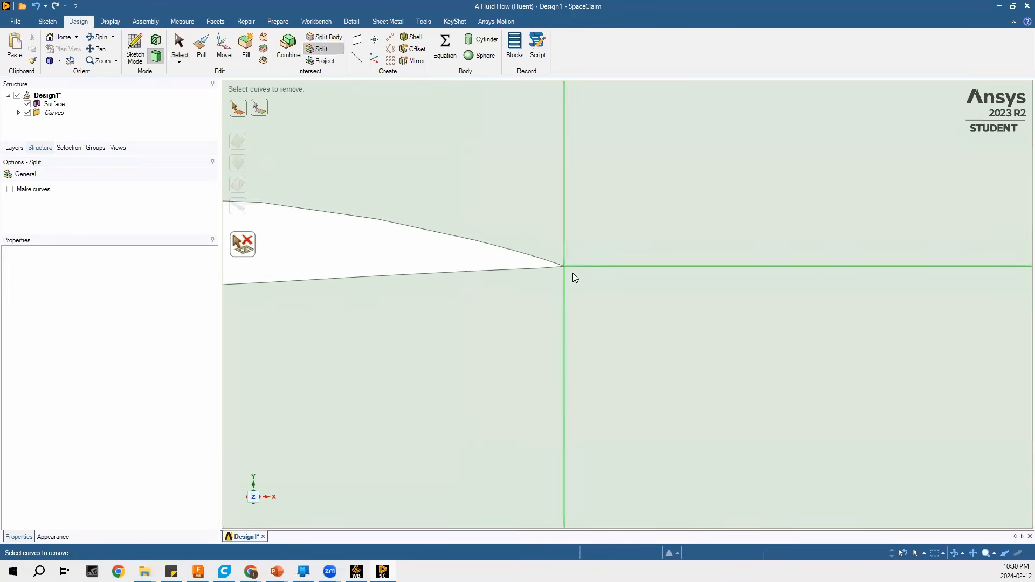
scroll(573, 273, down, 5)
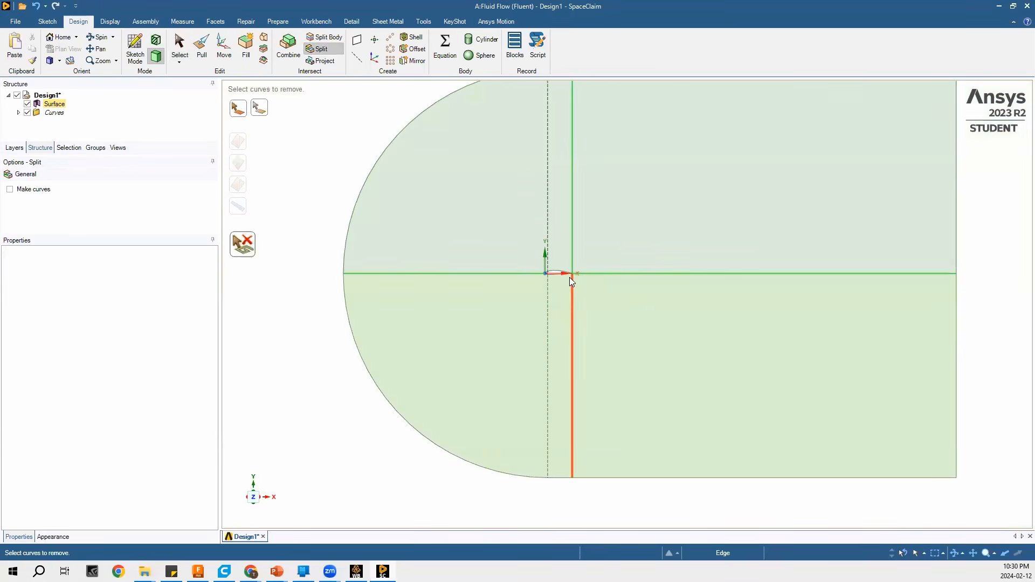
key(Escape)
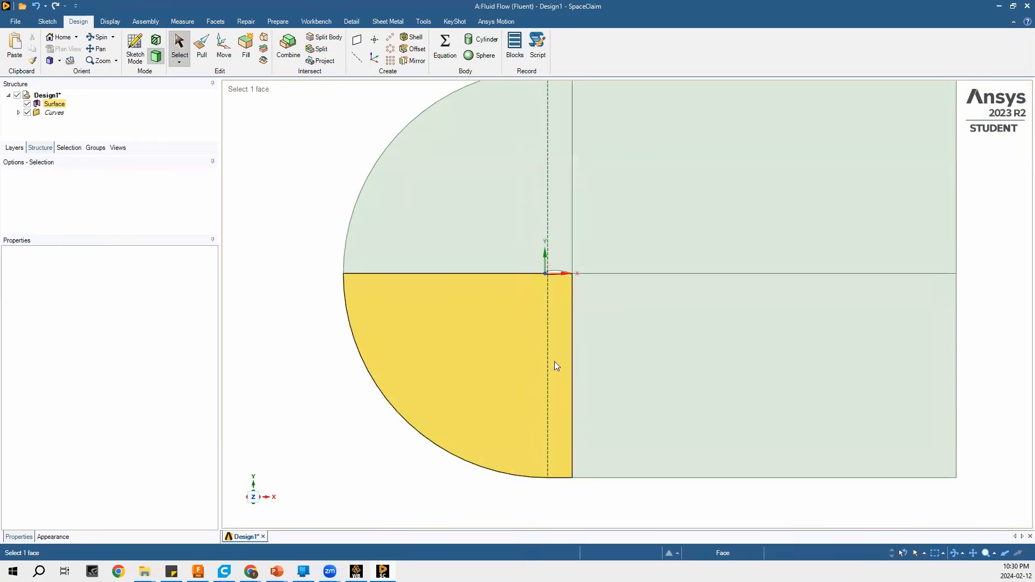
scroll(604, 361, down, 2)
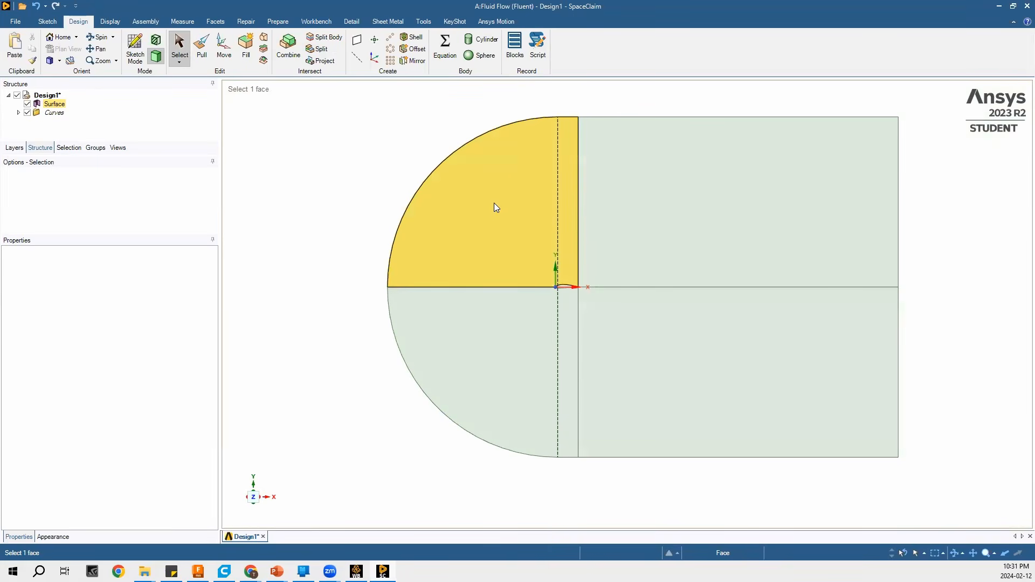
Split the upper curved face with a vertical cut through the point where the arc meets the upper straight edge
click(322, 49)
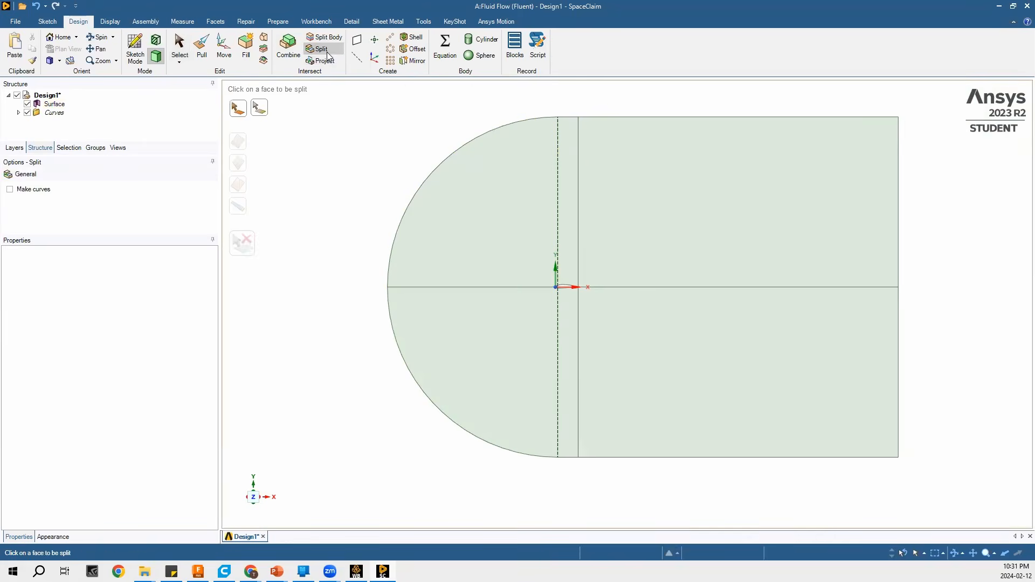
click(499, 206)
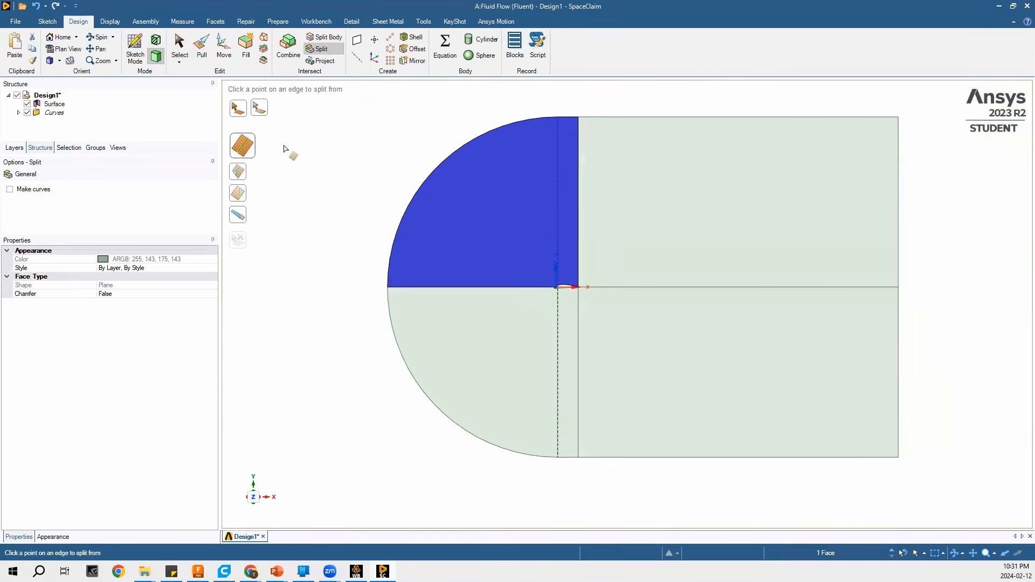
click(241, 176)
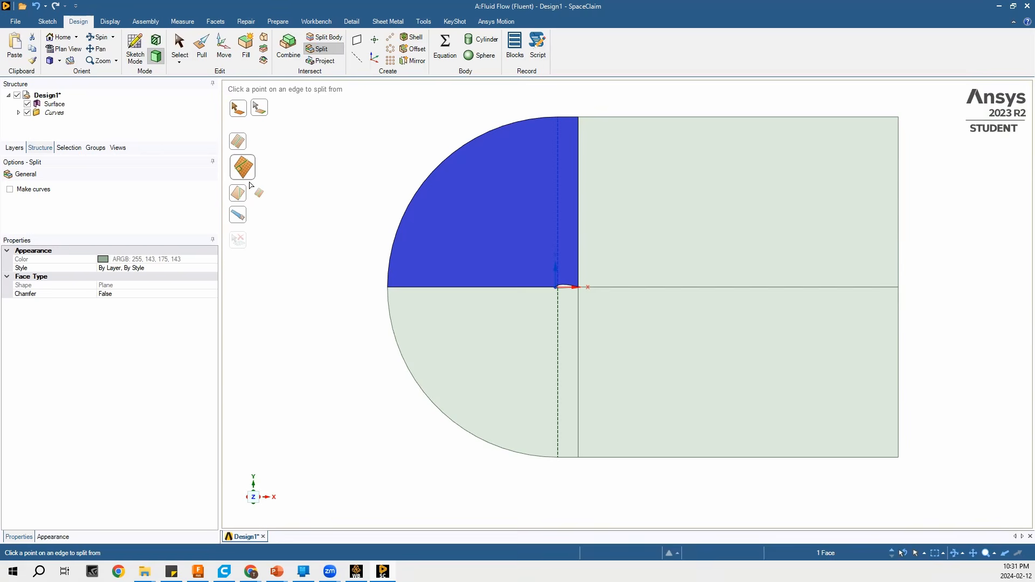
click(558, 118)
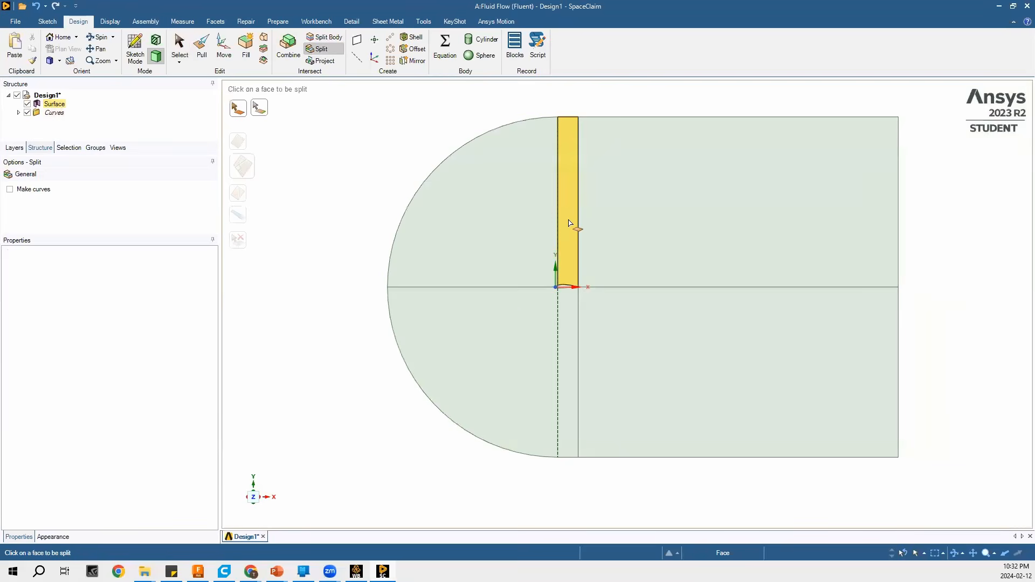
Split the lower curved face with a vertical cut through the point where the arc meets the lower straight edge
click(512, 379)
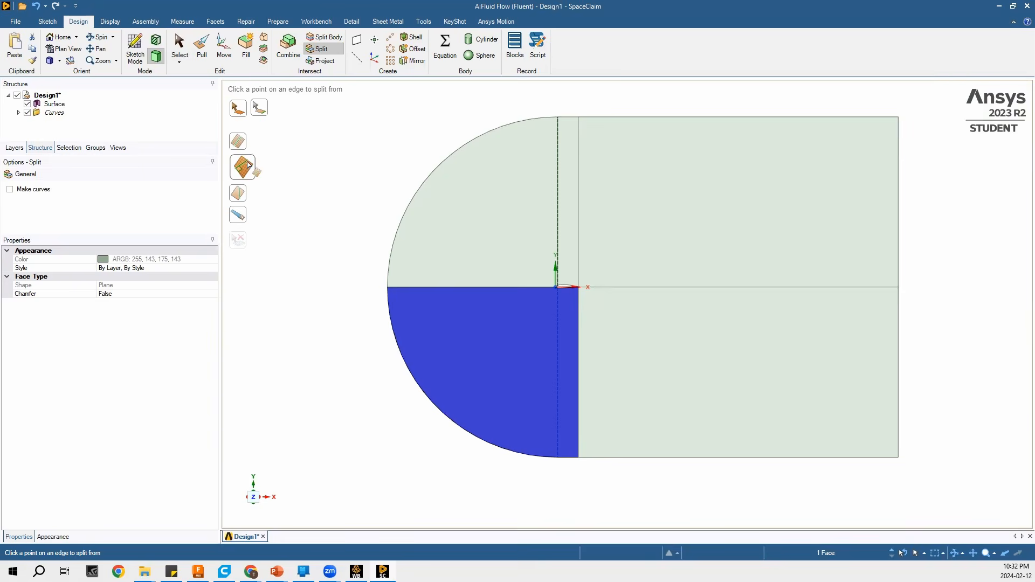
click(557, 460)
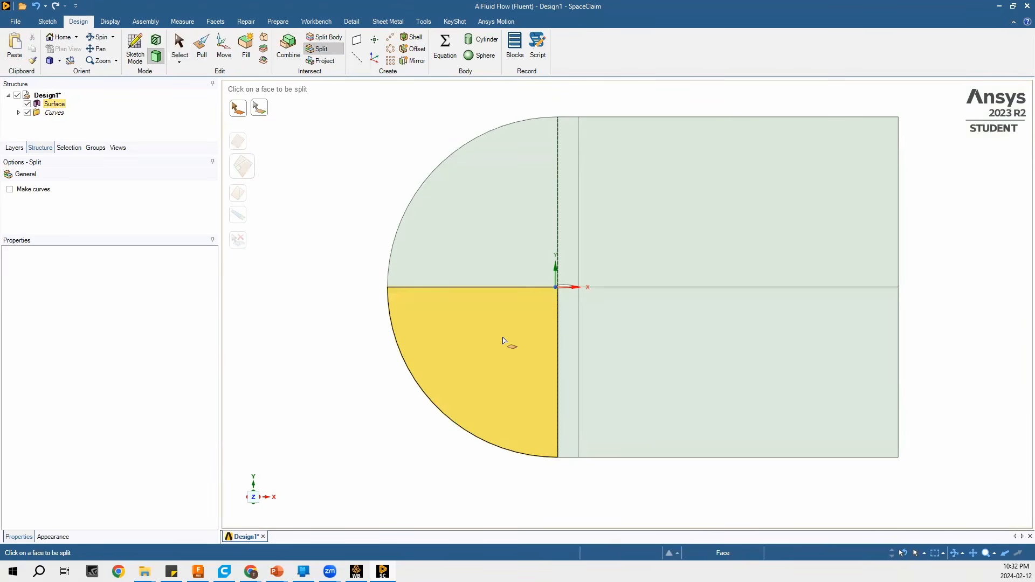
key(s)
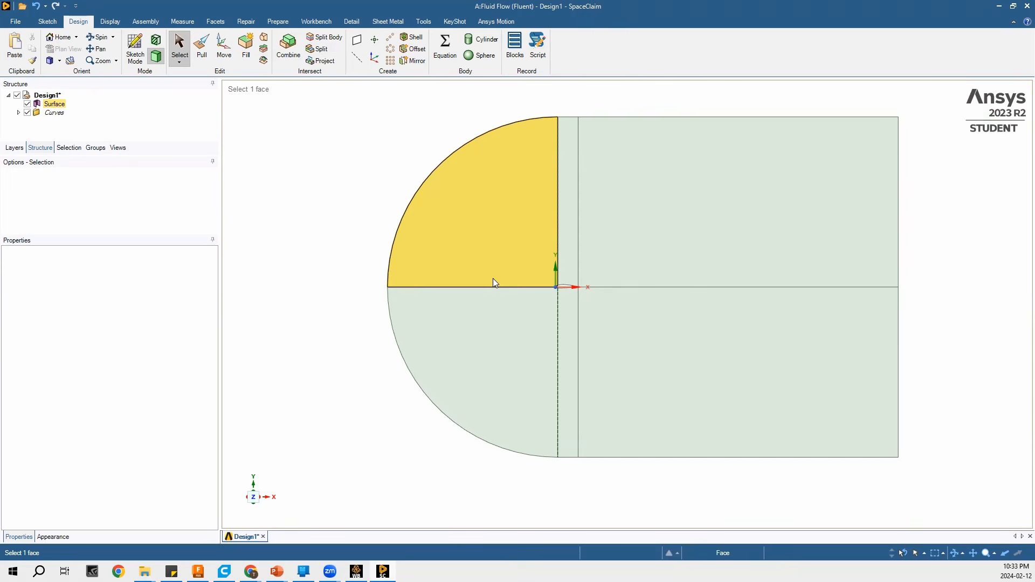
Close SpaceClaim and open the Mesh cell of the Fluid Flow (Fluent) system from Workbench
click(754, 225)
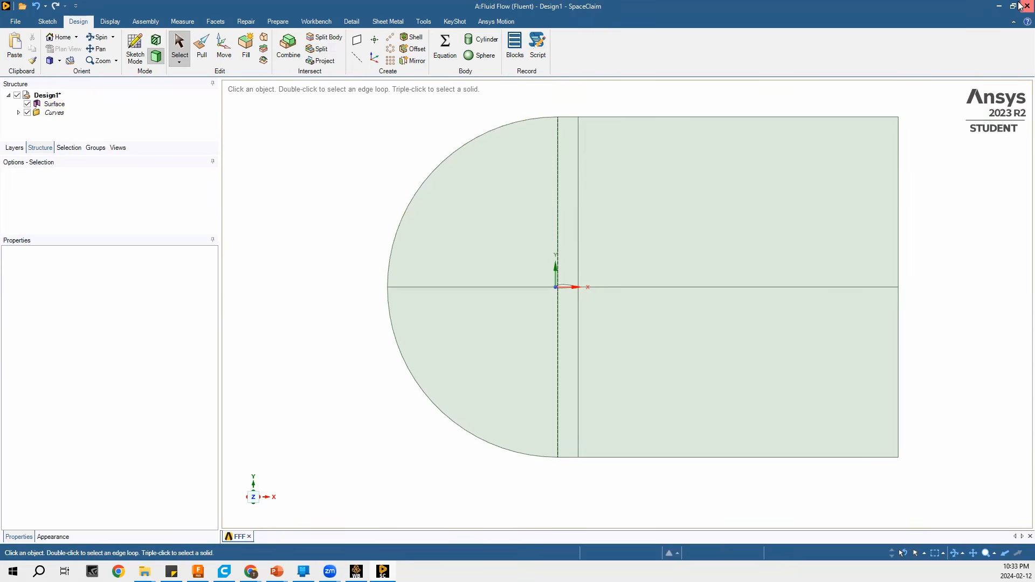
click(1022, 7)
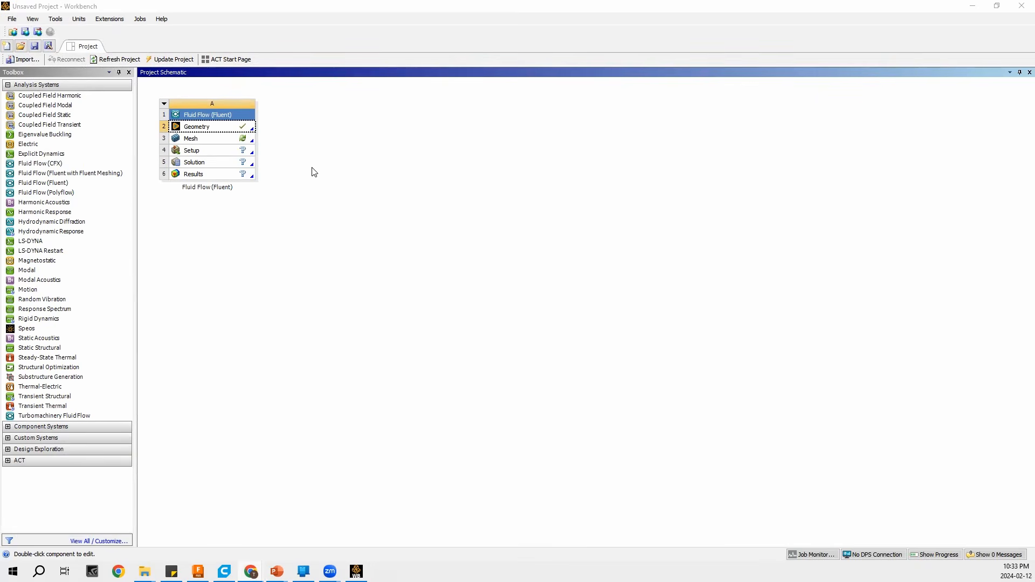
double_click(209, 141)
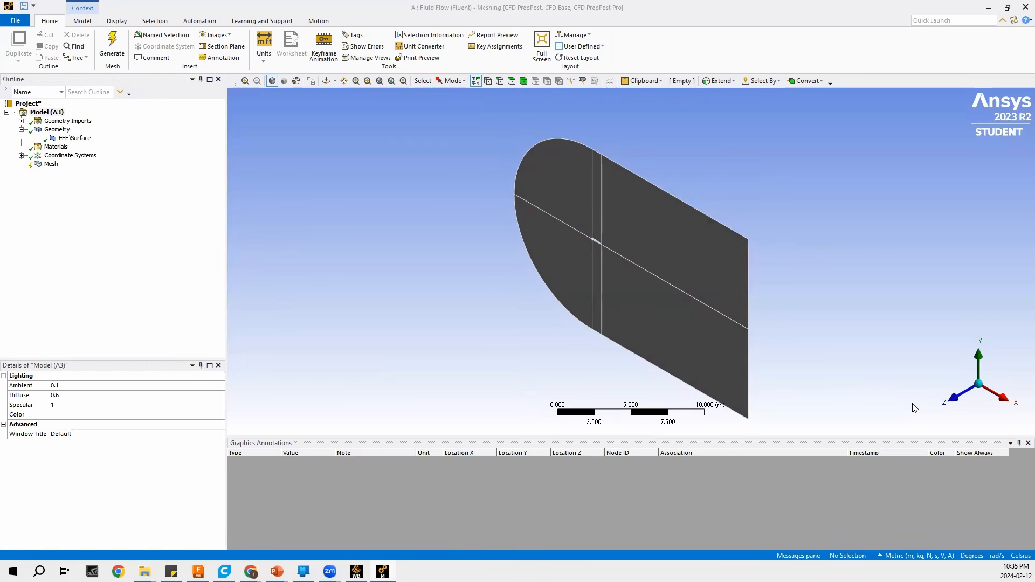
Face the domain in the XY plane and insert a Sizing control under Mesh
click(954, 402)
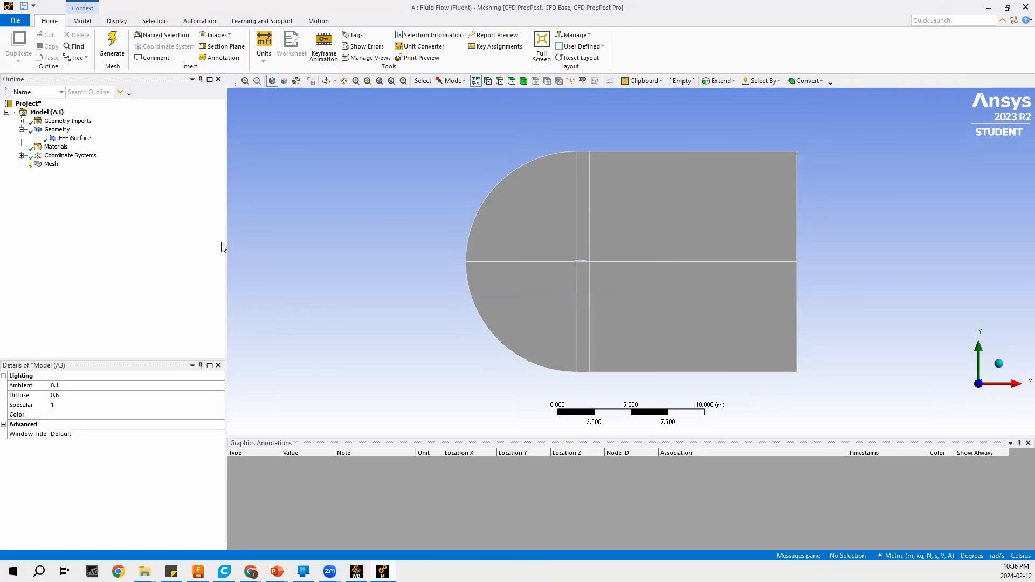
right_click(59, 168)
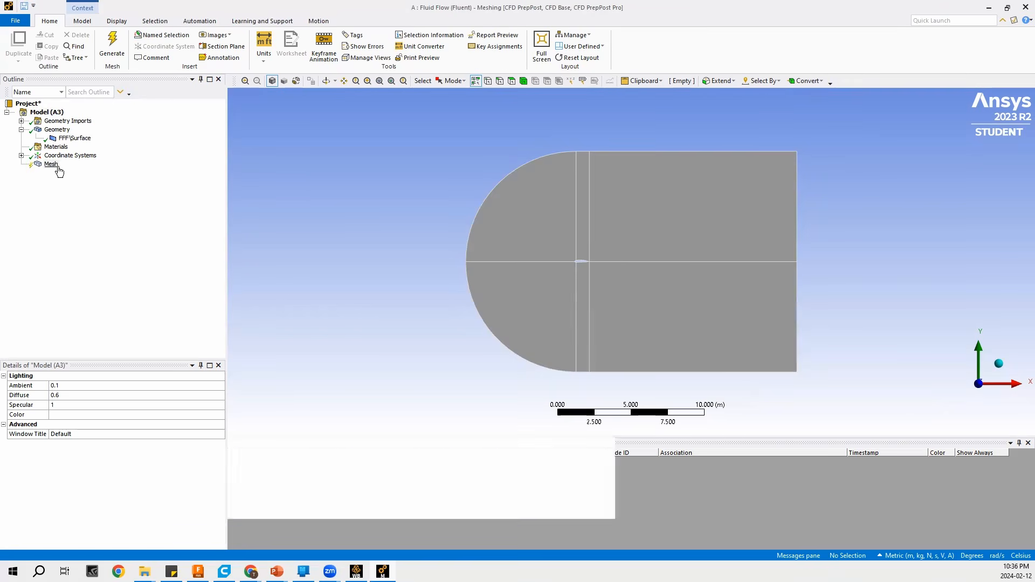
mouse_move(74, 178)
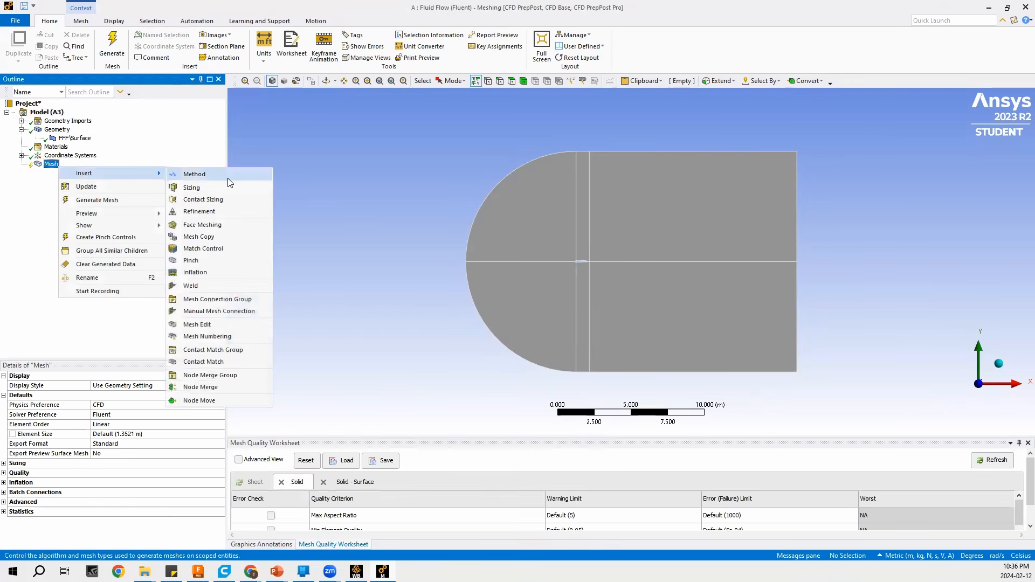
click(207, 187)
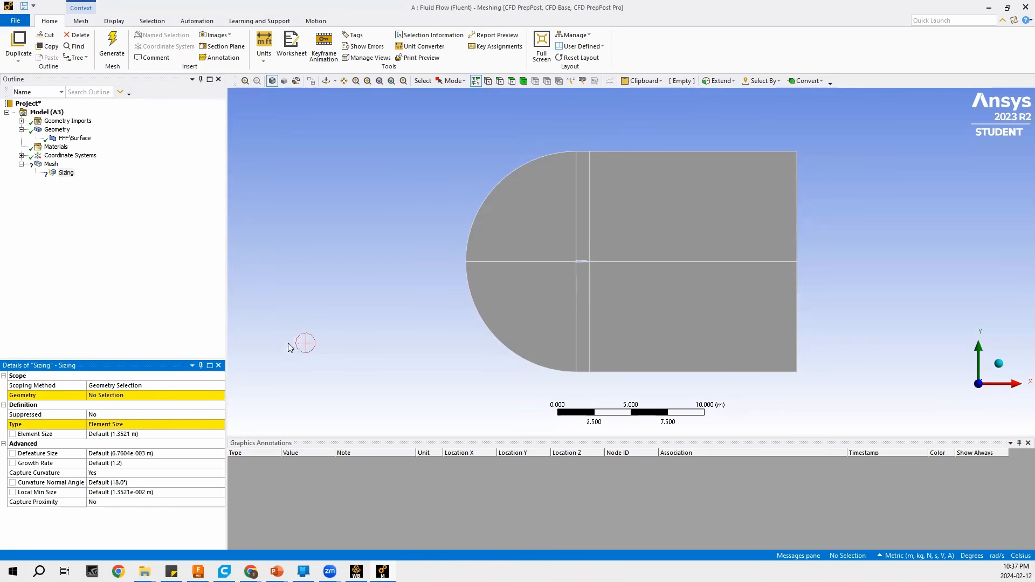
Scope the sizing to seven edges: both outlet segments, the four inner vertical segments and the horizontal edge from the arc to the airfoil
click(500, 84)
click(797, 209)
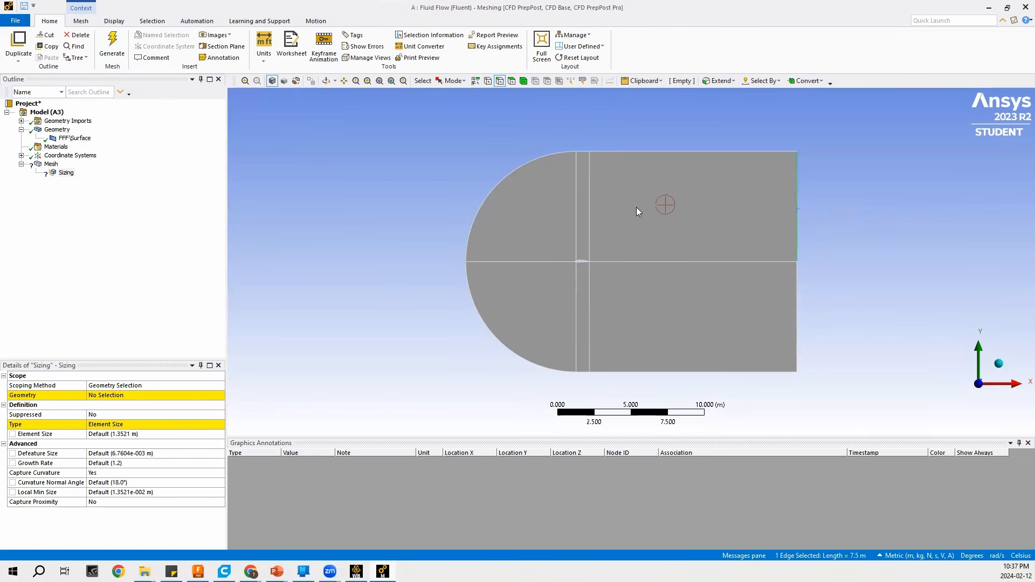
ctrl+click(591, 216)
ctrl+click(577, 211)
ctrl+click(797, 319)
ctrl+click(587, 295)
ctrl+click(577, 293)
ctrl+click(532, 267)
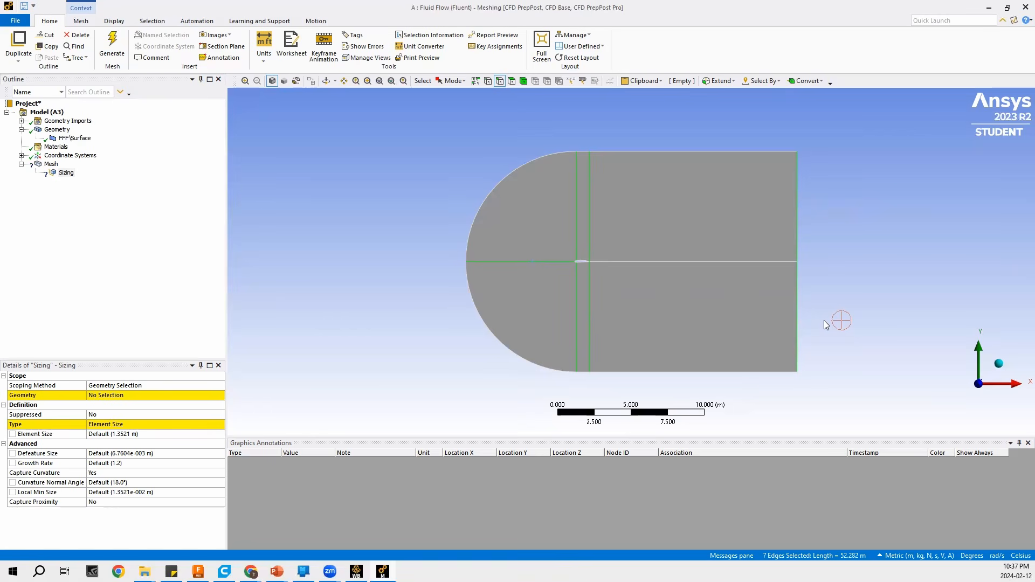
click(121, 398)
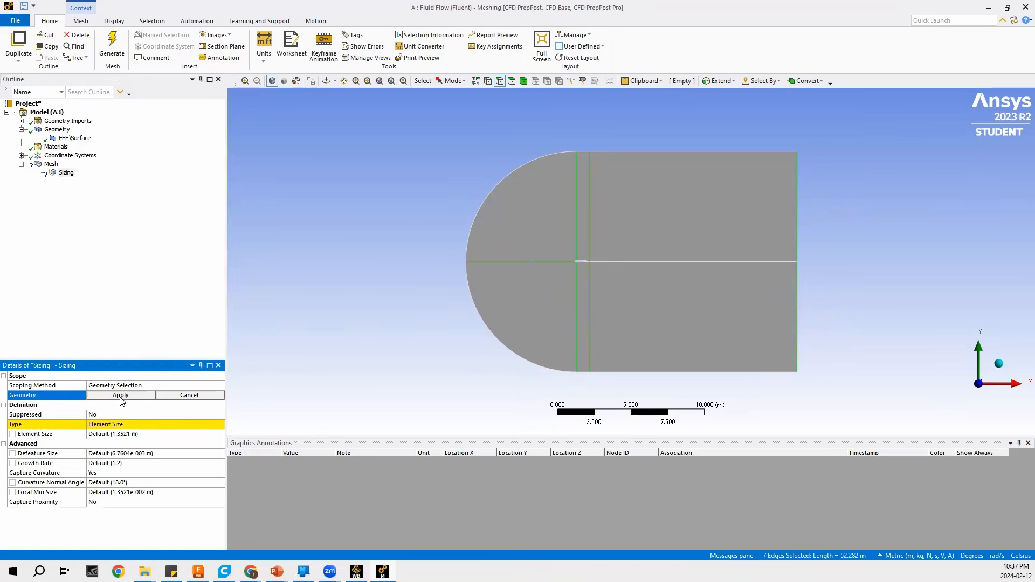
click(121, 396)
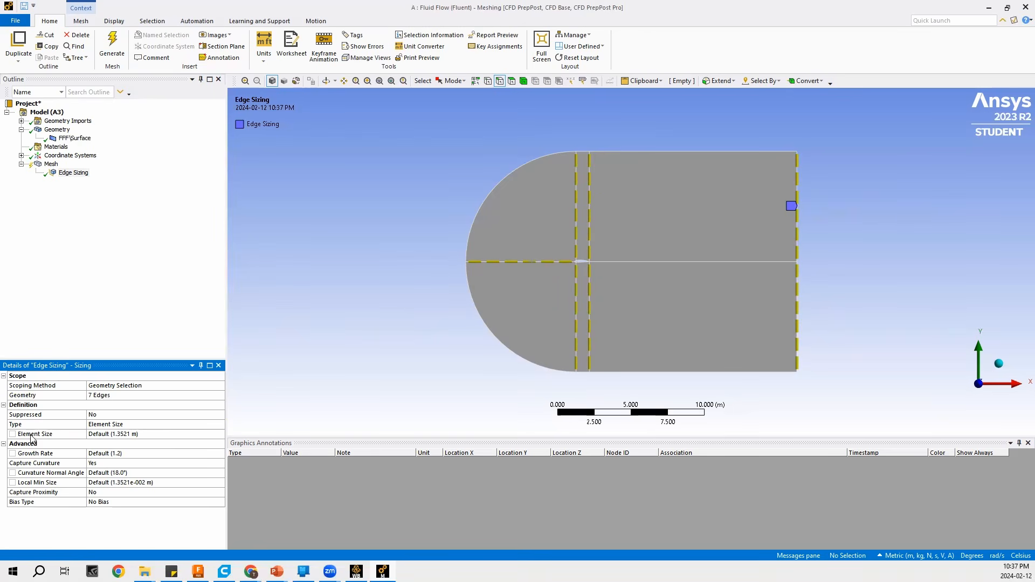
Set the edge sizing type to Number of Divisions with 200 divisions
click(136, 425)
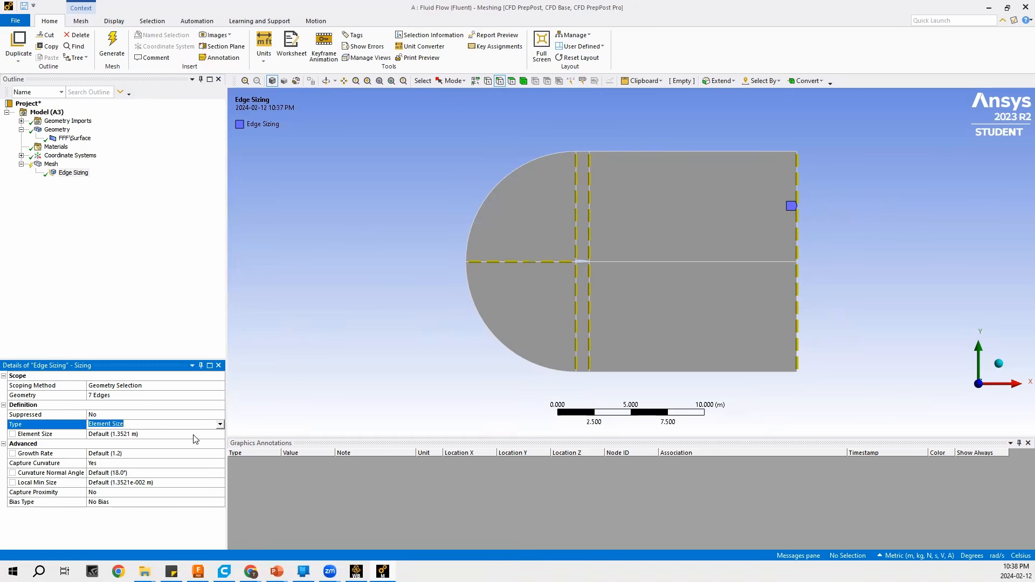
click(220, 425)
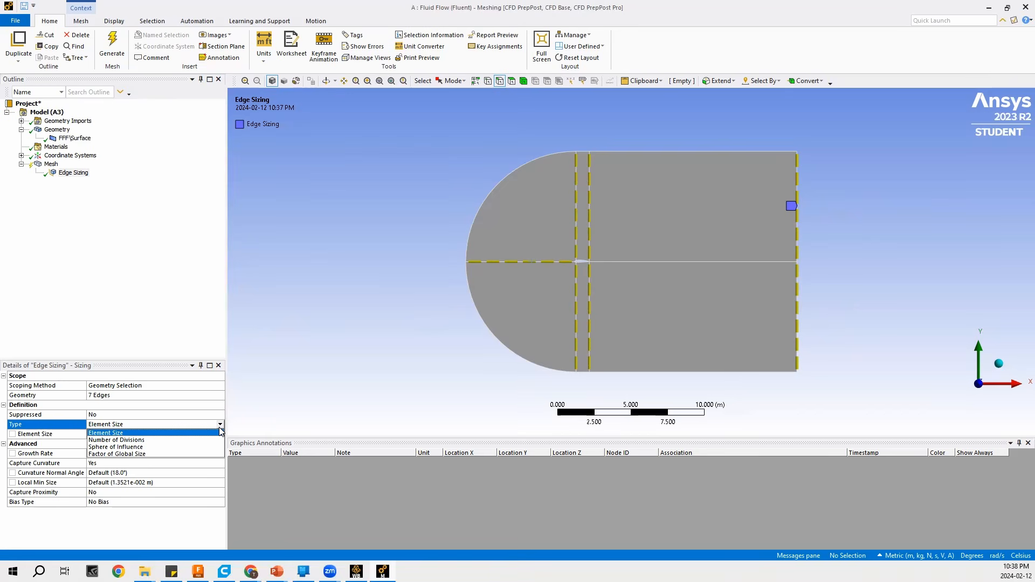
click(216, 440)
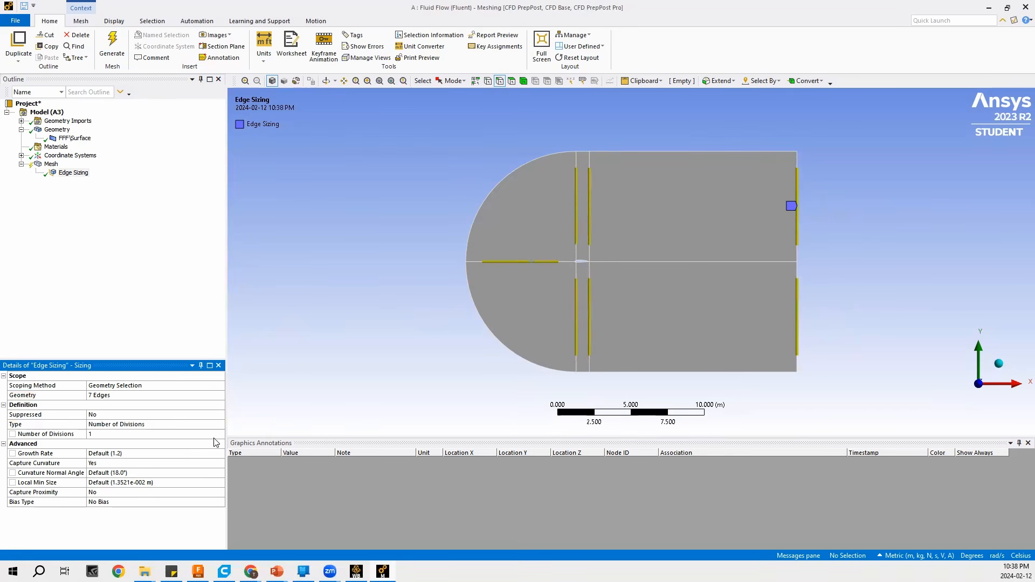
click(125, 436)
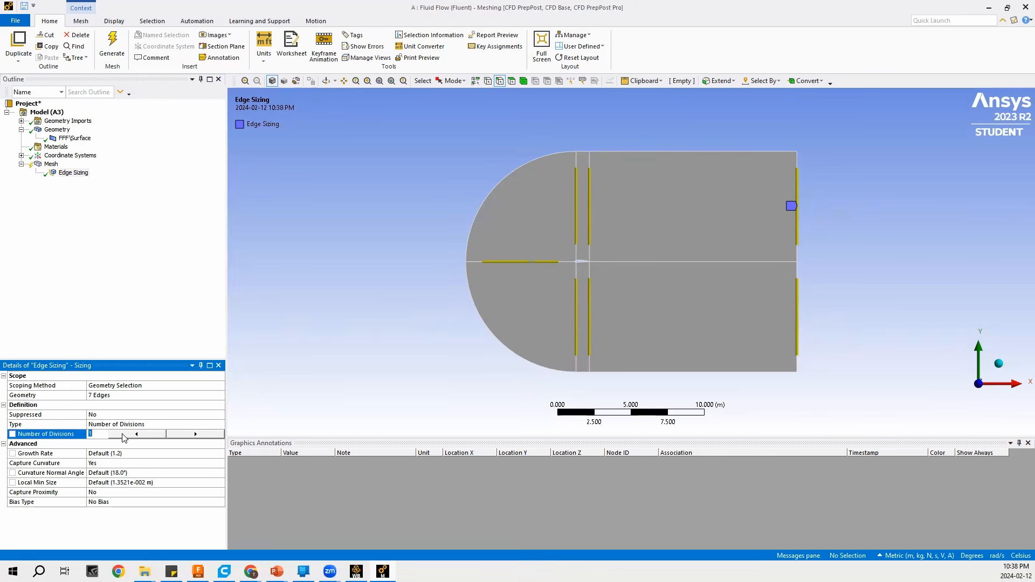
text(200)
key(Return)
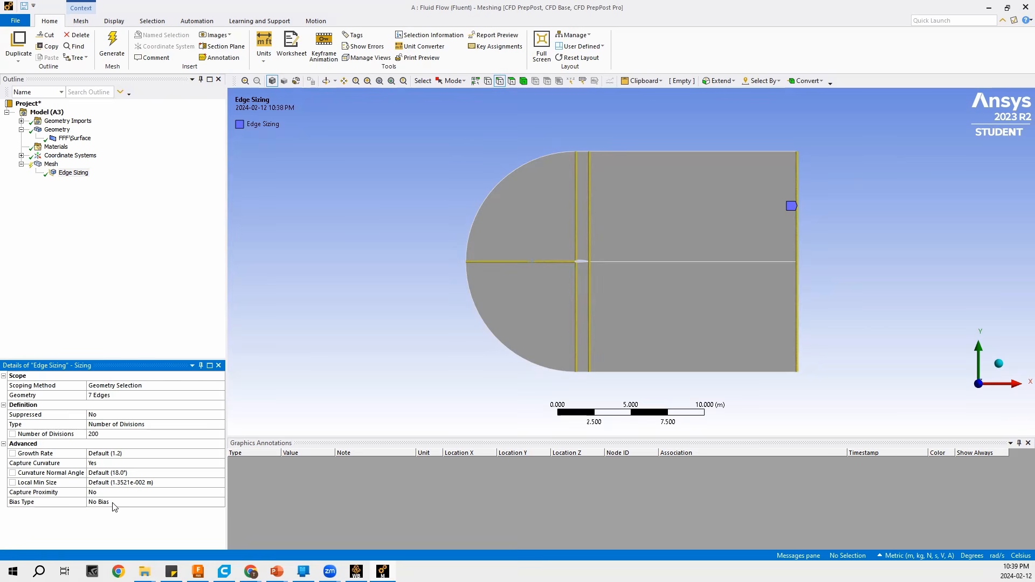
Give the edge sizing the one-directional bias pattern running from long to short dashes, with a bias factor of 40000
click(147, 502)
click(220, 502)
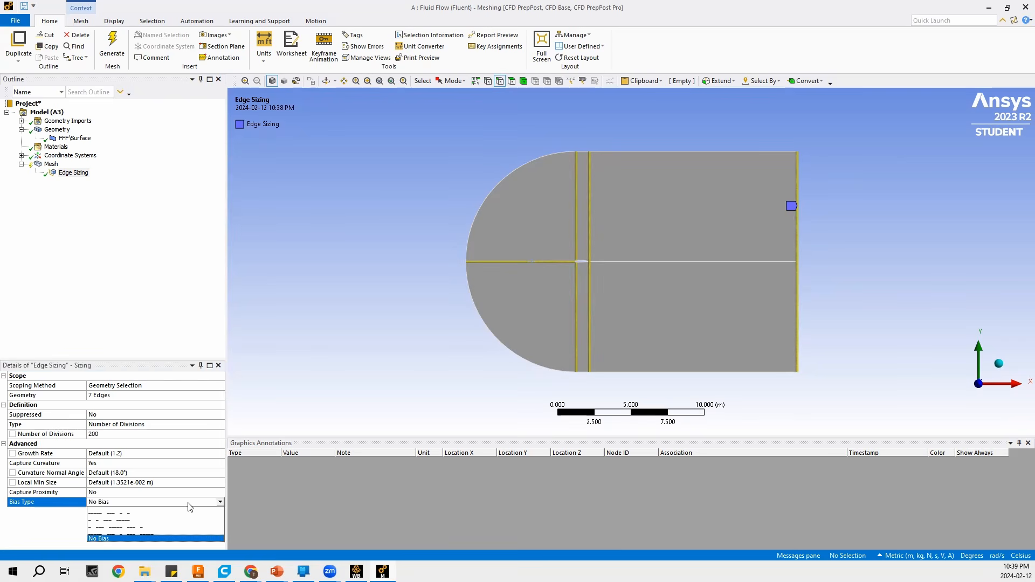
click(122, 511)
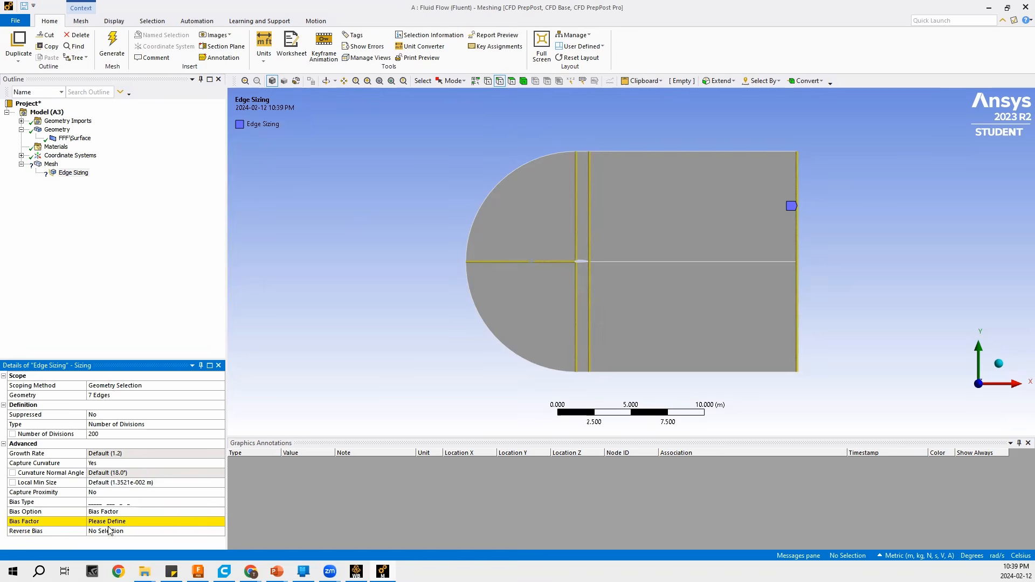
click(110, 521)
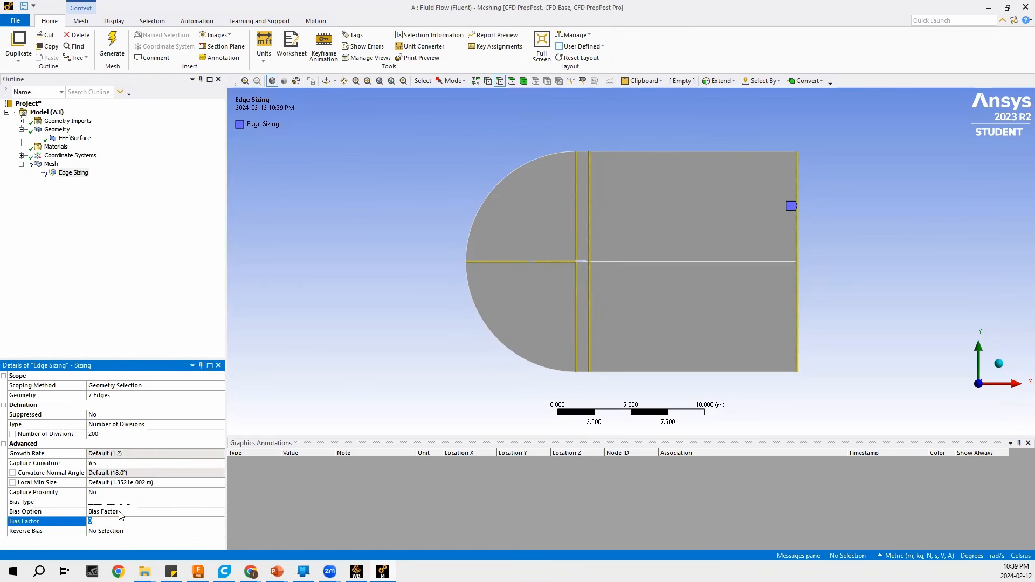
text(40000)
click(128, 352)
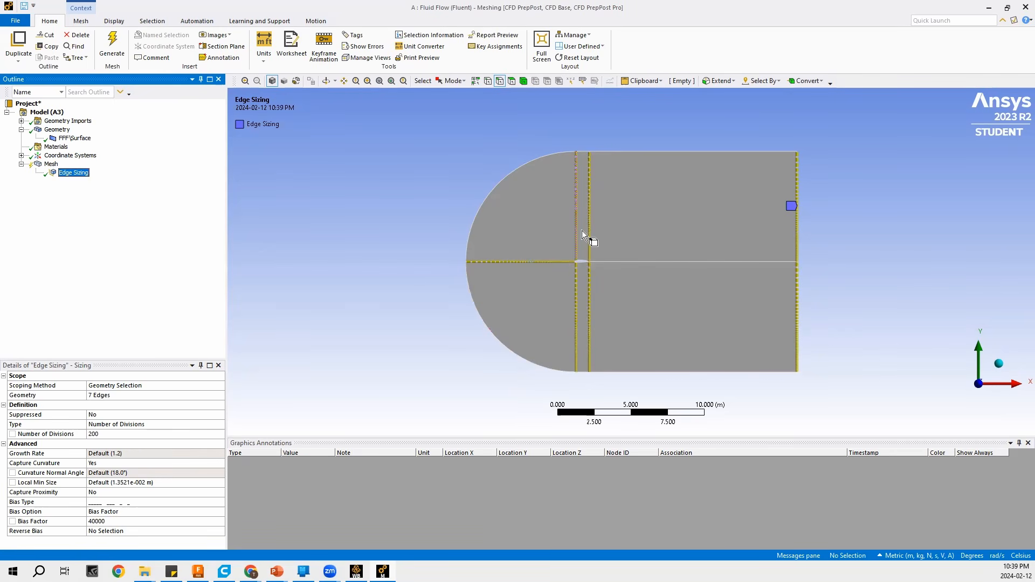
Reverse the bias of the edge sizing on the lower segments of both inner vertical lines and of the outlet
scroll(537, 280, up, 5)
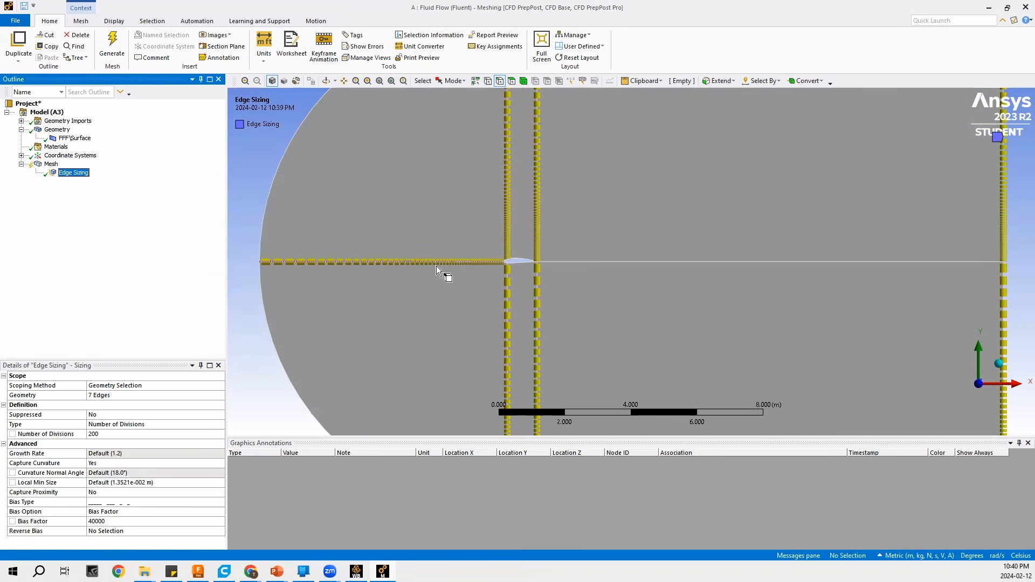
scroll(418, 294, down, 1)
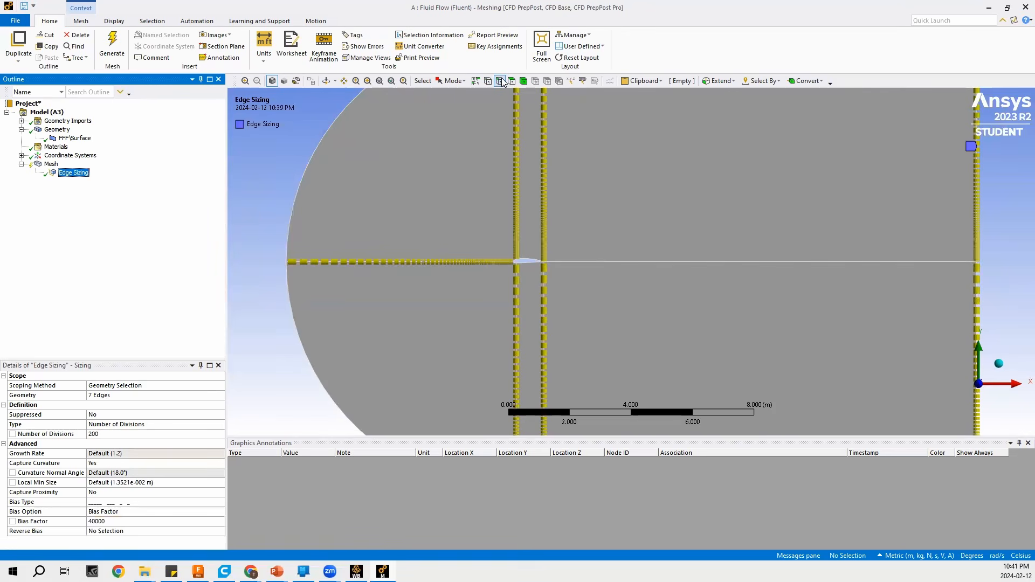
click(516, 287)
ctrl+click(545, 299)
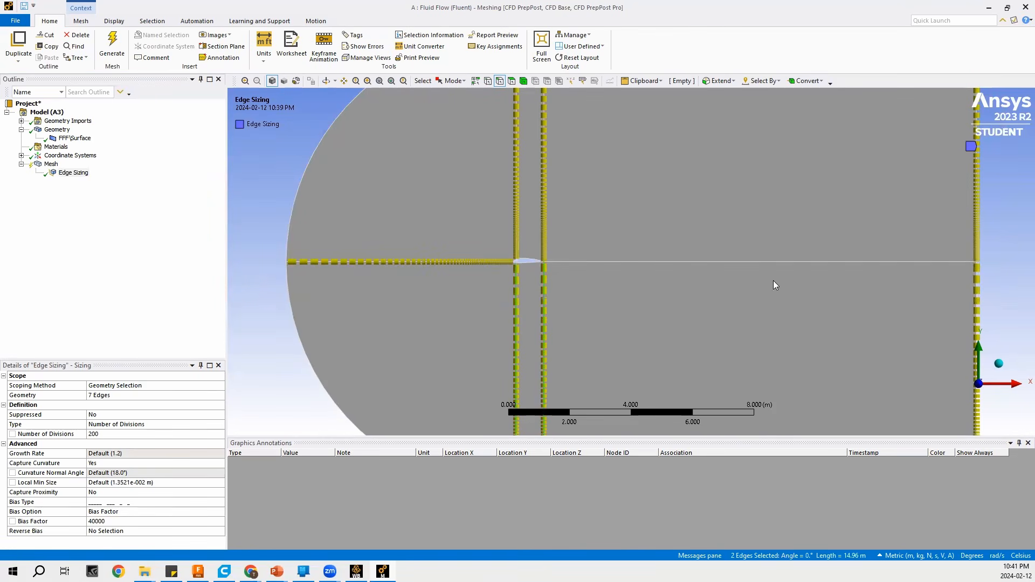
ctrl+click(980, 294)
click(116, 532)
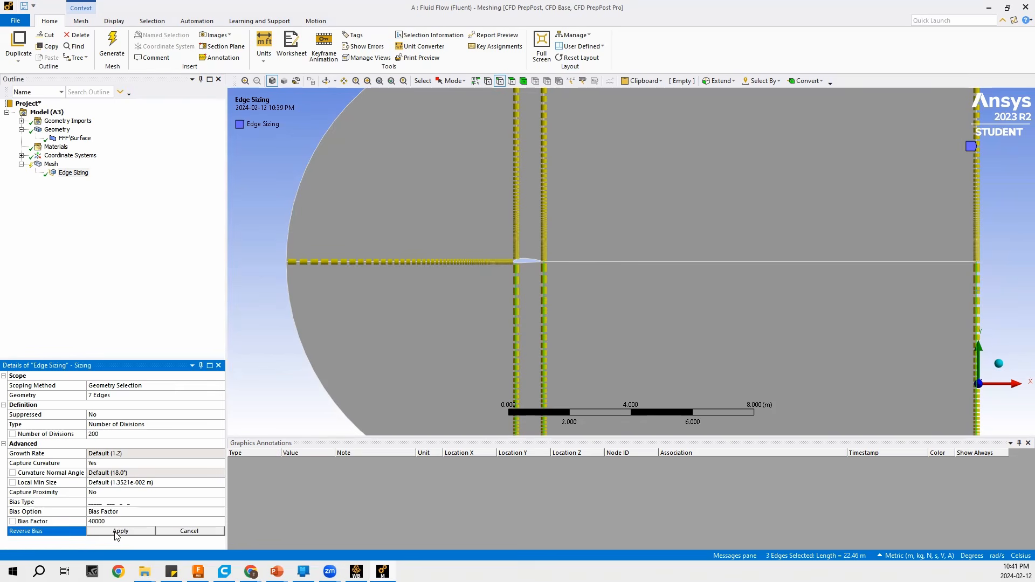
click(119, 532)
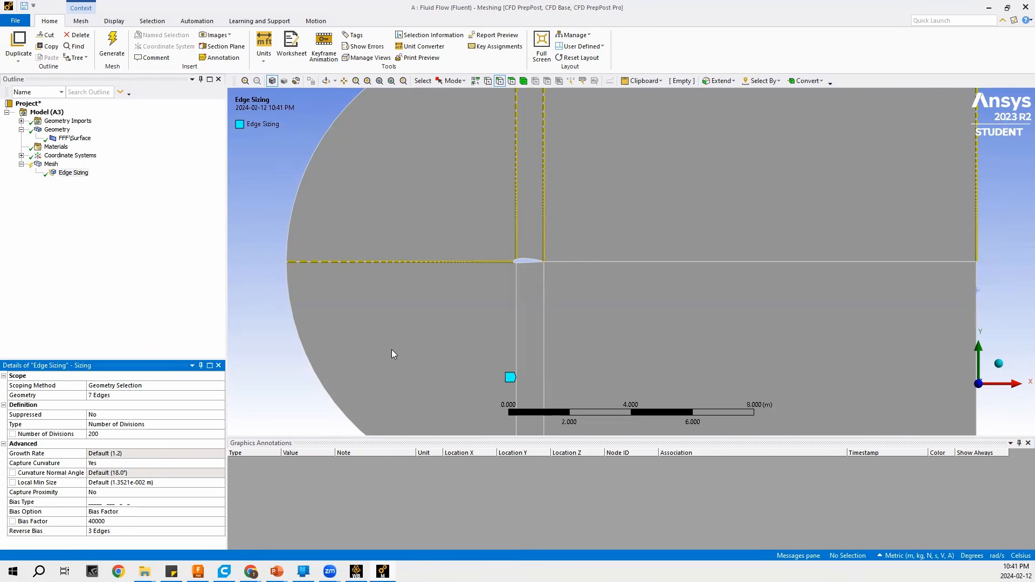
right_click(51, 164)
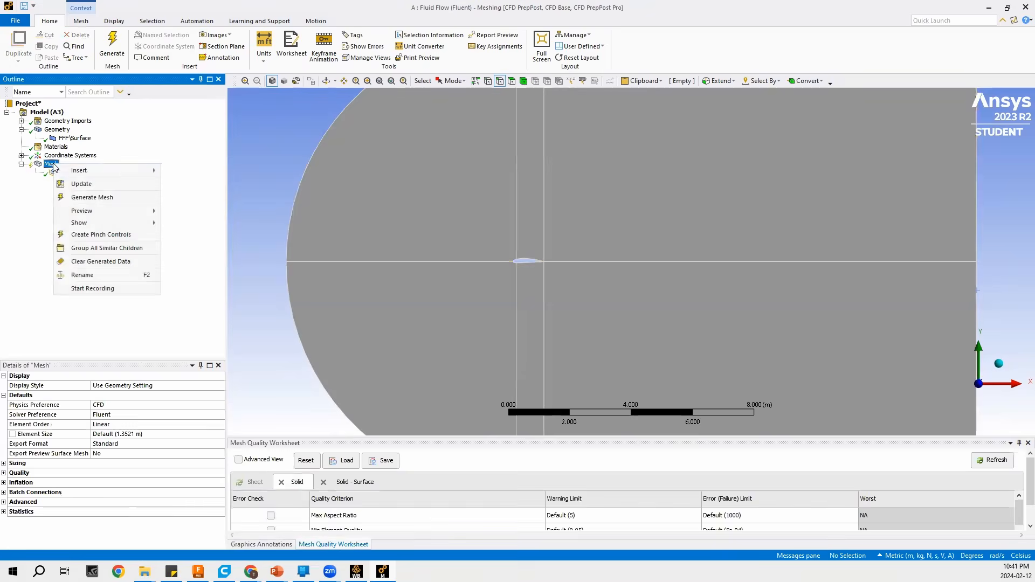
mouse_move(95, 170)
click(246, 190)
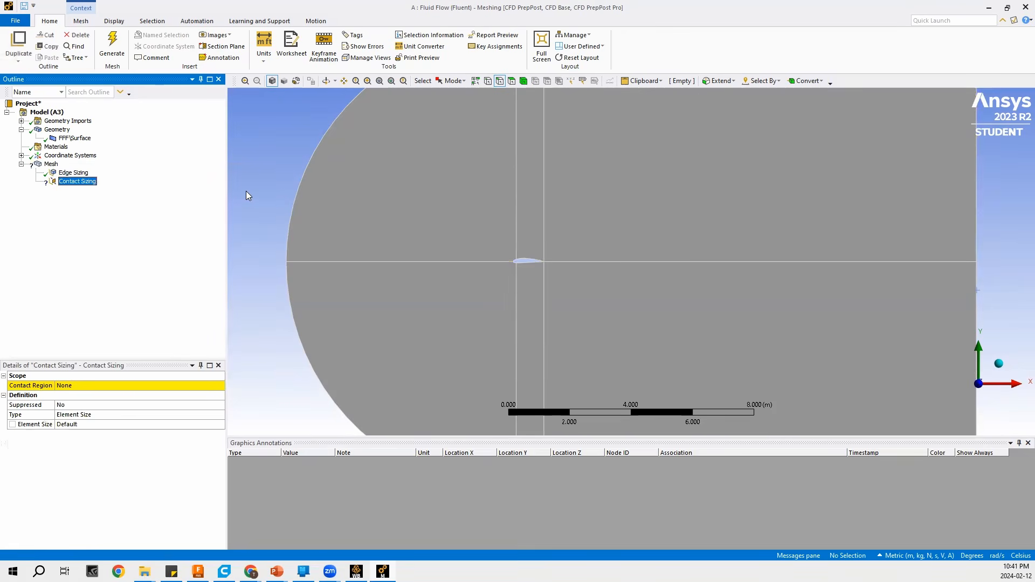
right_click(83, 183)
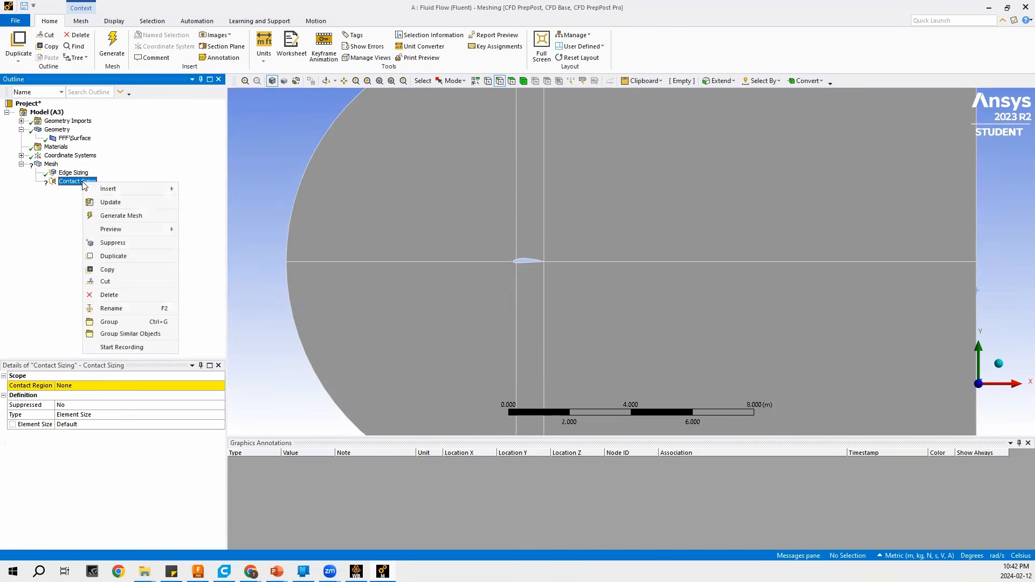
click(69, 199)
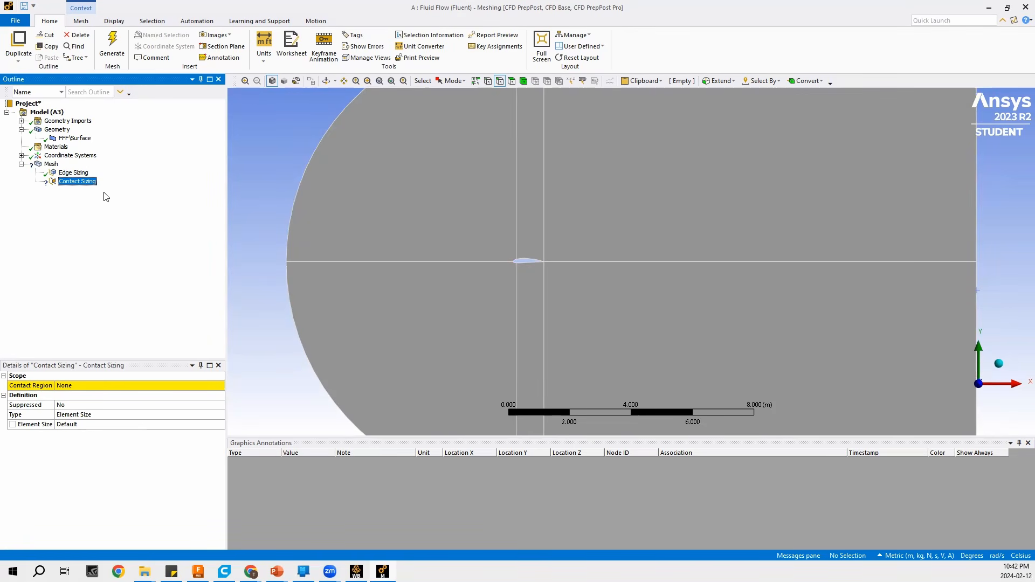
right_click(81, 181)
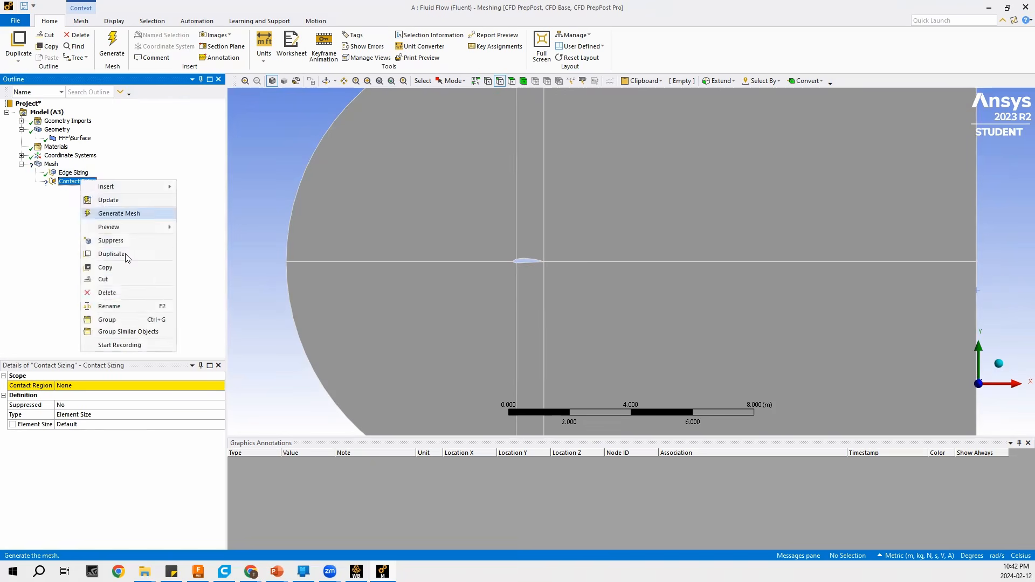
click(128, 292)
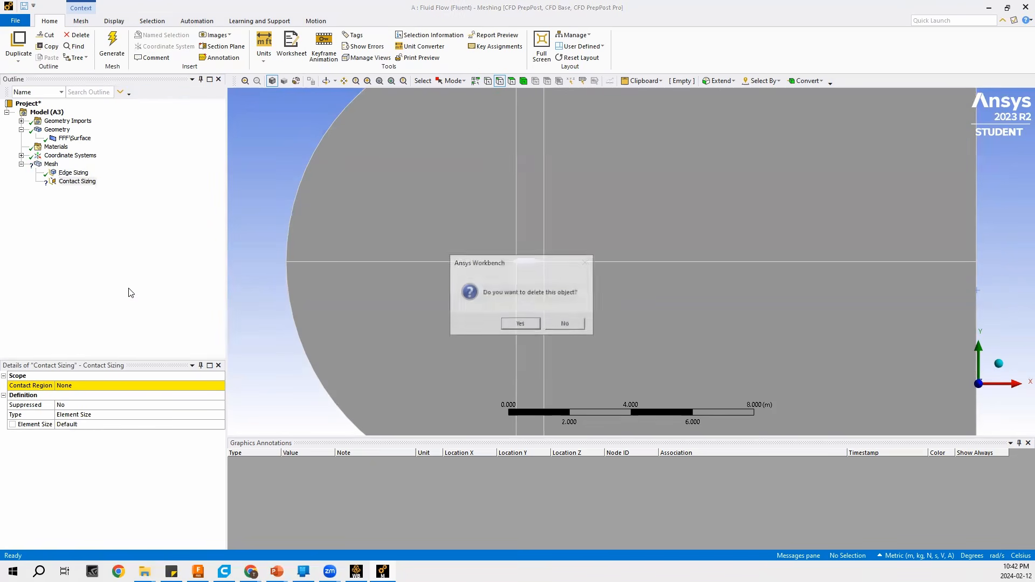
click(525, 324)
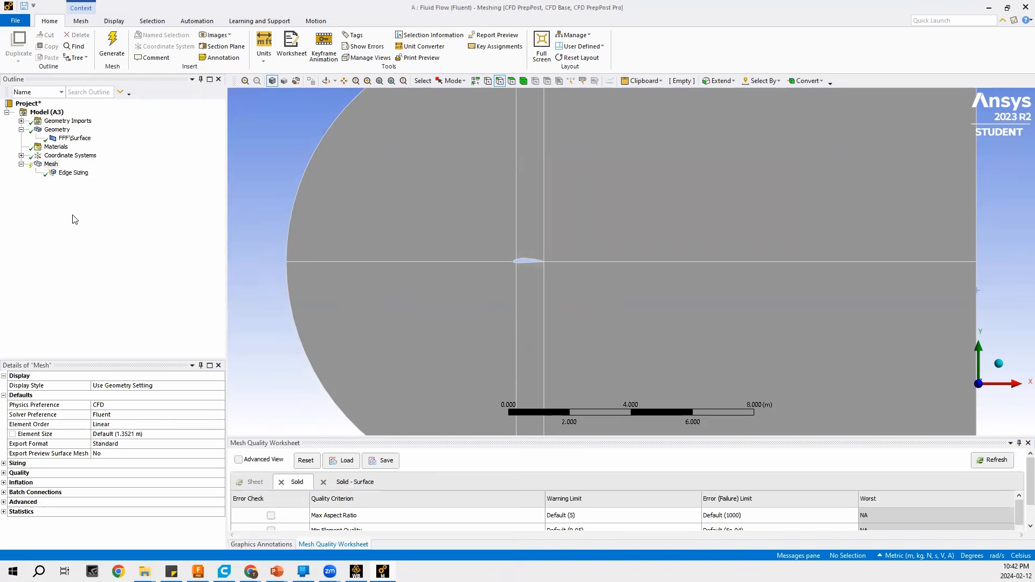
Insert a second Sizing control under Mesh, scoped to the three long horizontal edges running from the airfoil's trailing-edge line to the outlet
right_click(52, 165)
mouse_move(81, 167)
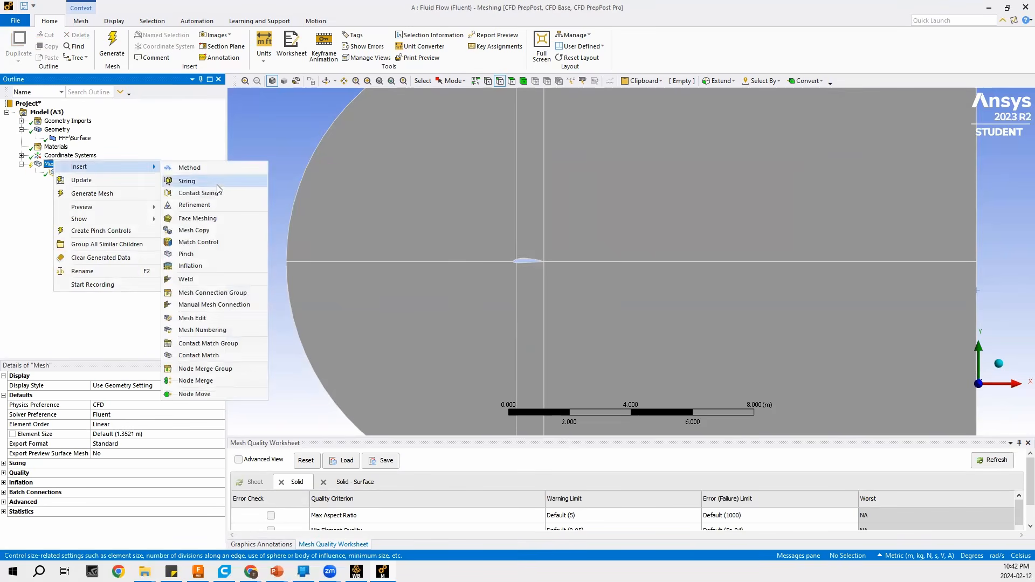
click(220, 183)
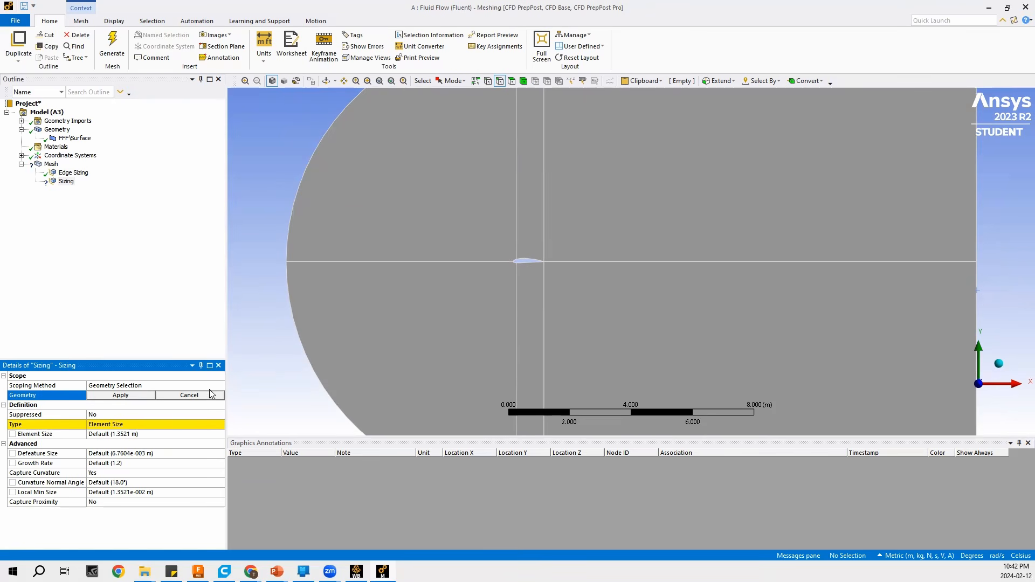
click(500, 82)
scroll(467, 241, down, 3)
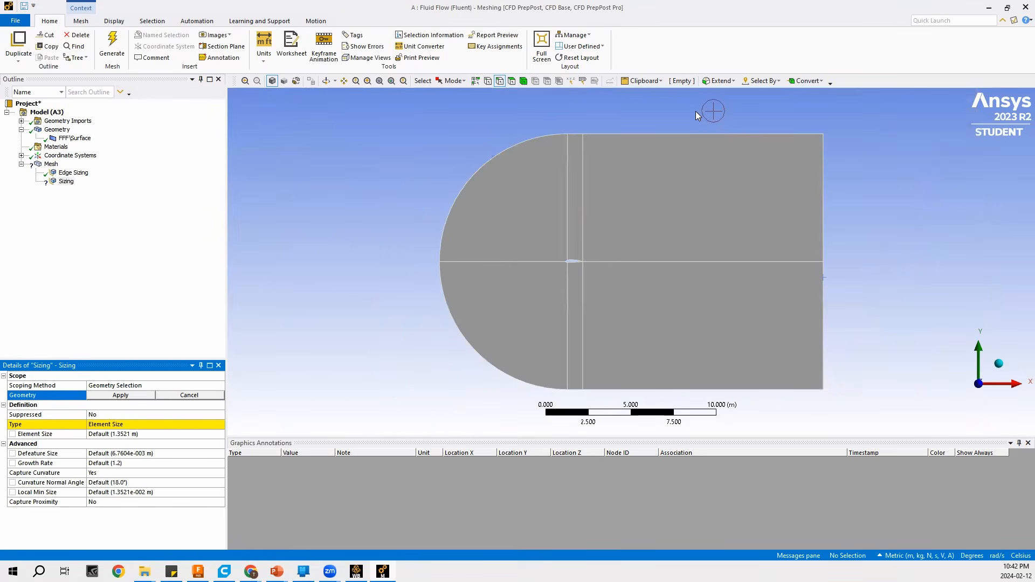
click(710, 133)
ctrl+click(717, 261)
ctrl+click(720, 390)
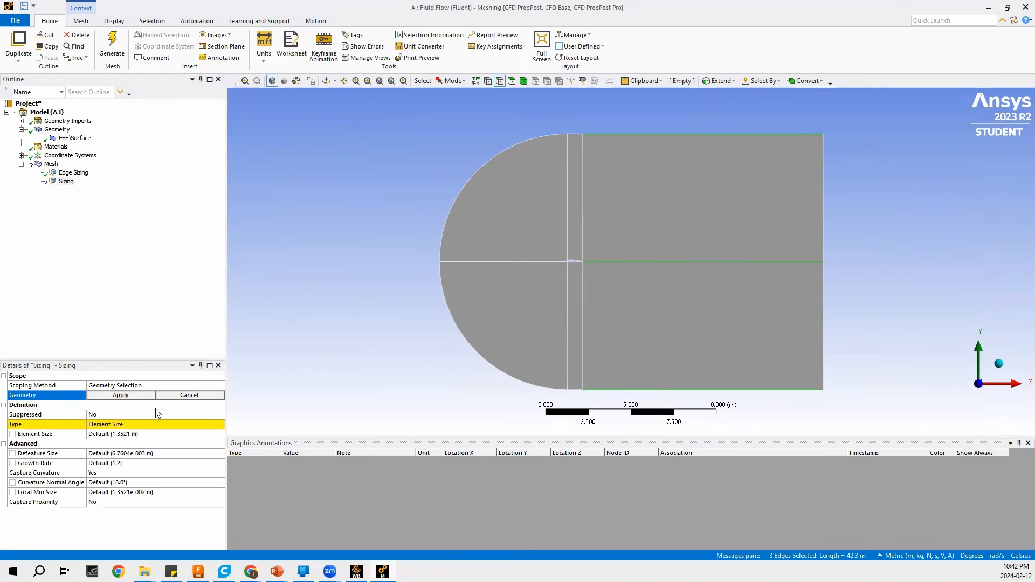
click(124, 395)
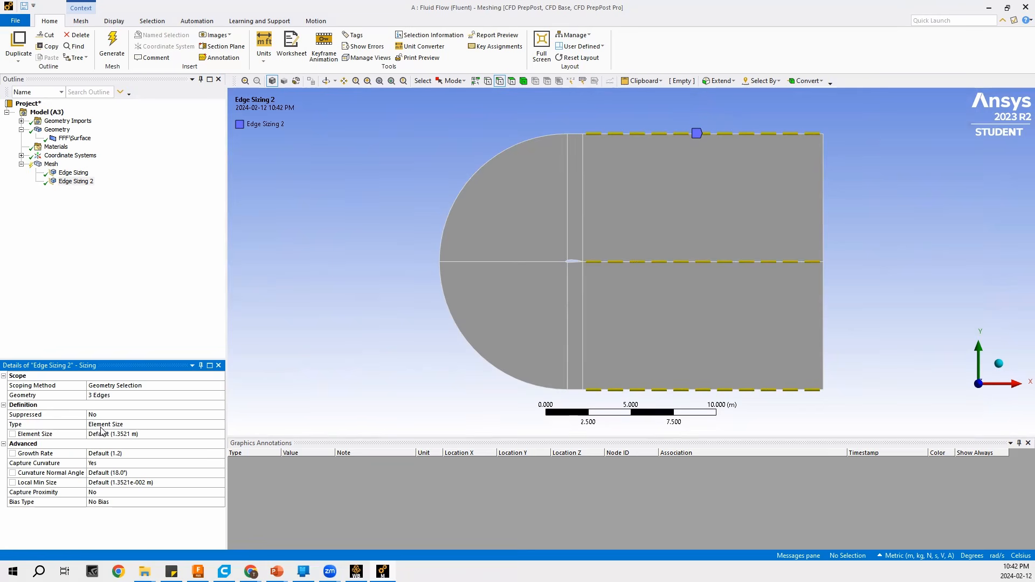
Set the second edge sizing's type to Number of Divisions with 300 divisions
click(210, 424)
click(221, 425)
click(198, 442)
click(119, 434)
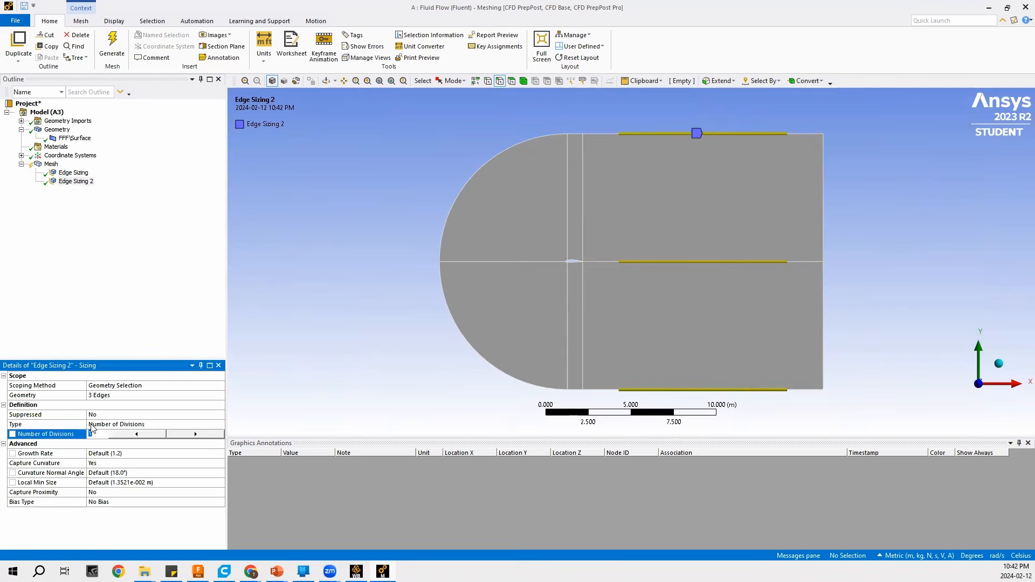
text(300)
click(121, 254)
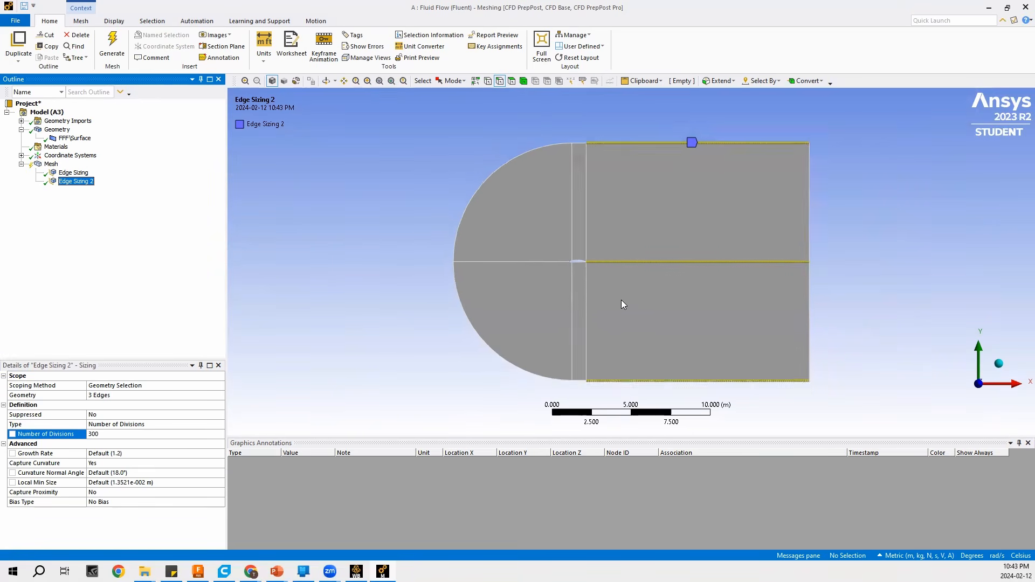
Give the second edge sizing the one-directional bias pattern running from long to short dashes, with a bias factor of 40000
scroll(621, 300, up, 5)
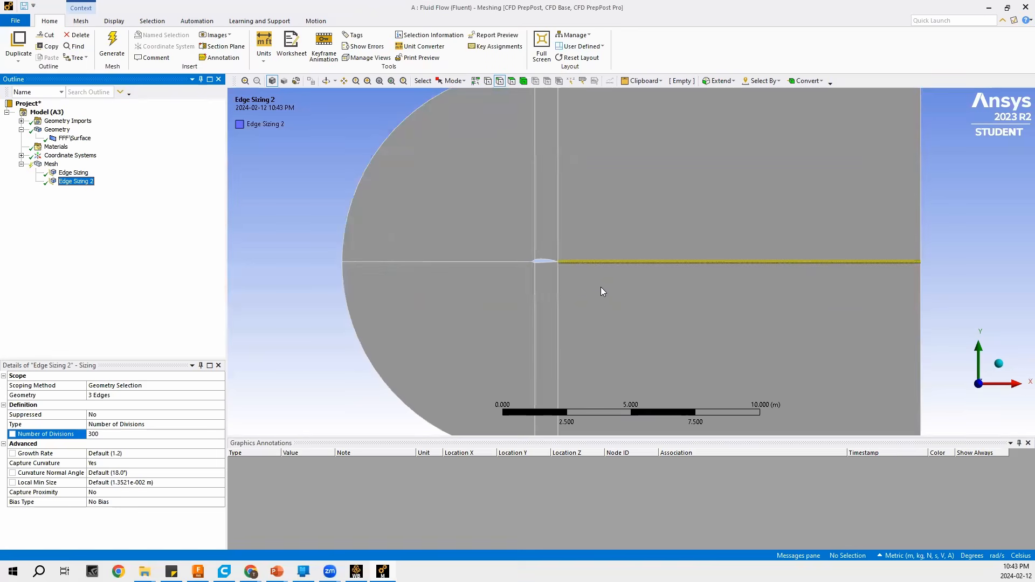
scroll(568, 301, down, 2)
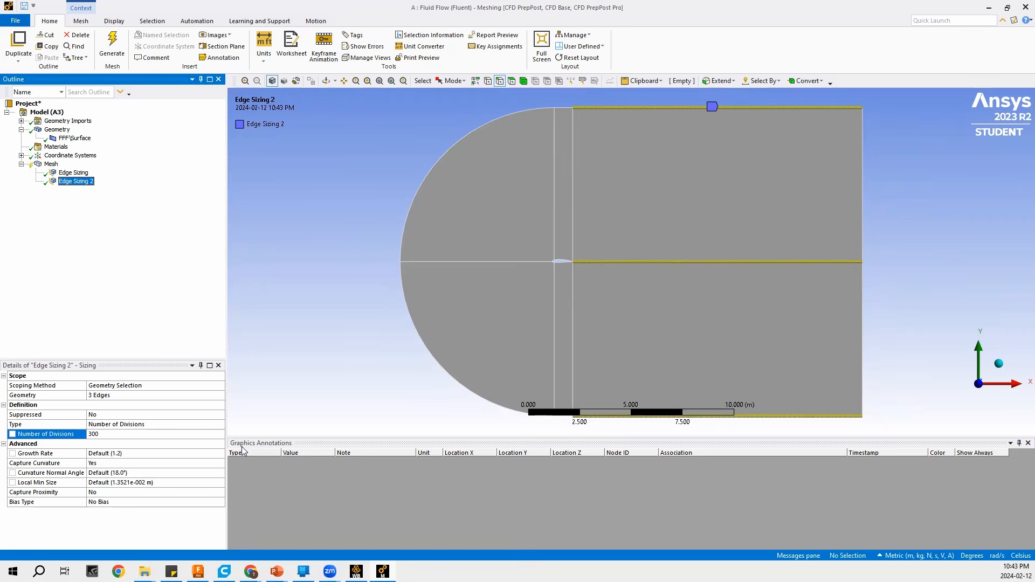
click(143, 501)
click(220, 502)
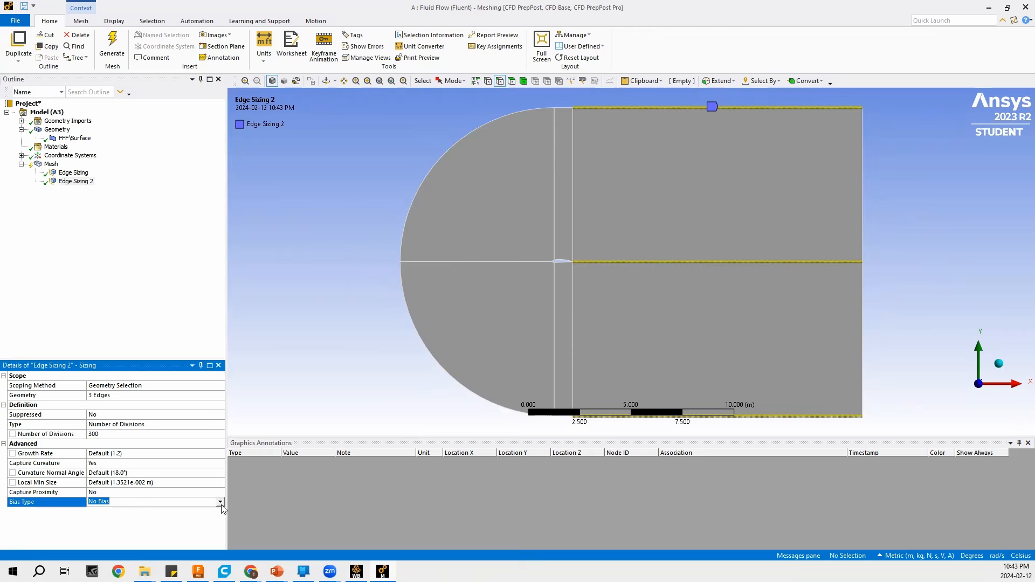
click(214, 515)
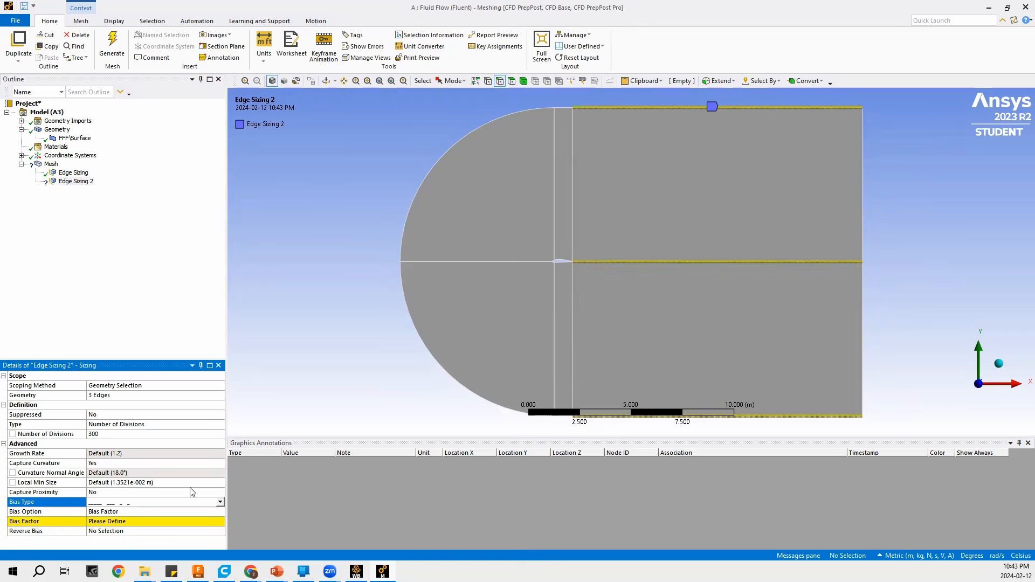
click(113, 521)
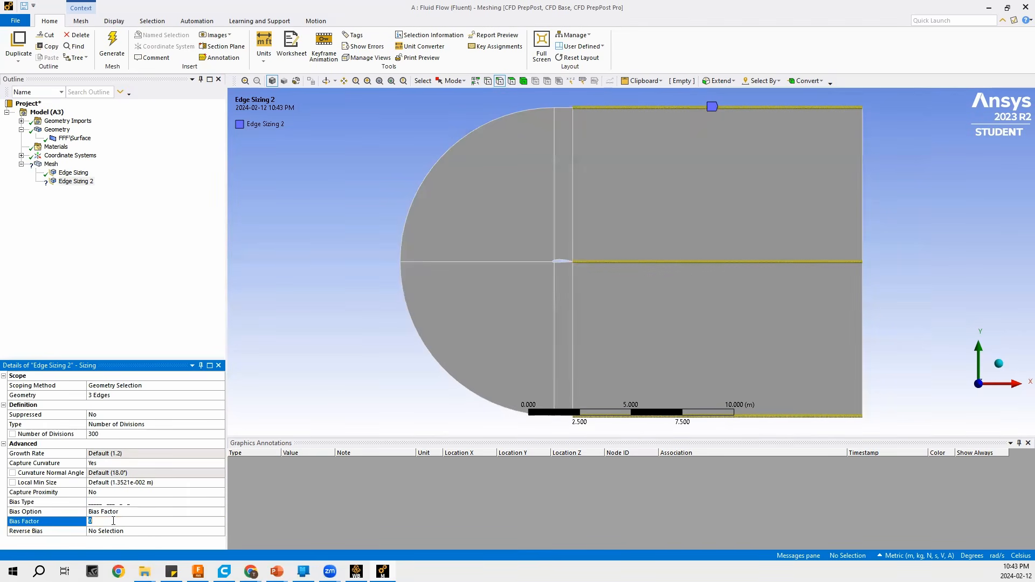
text(40000)
click(141, 304)
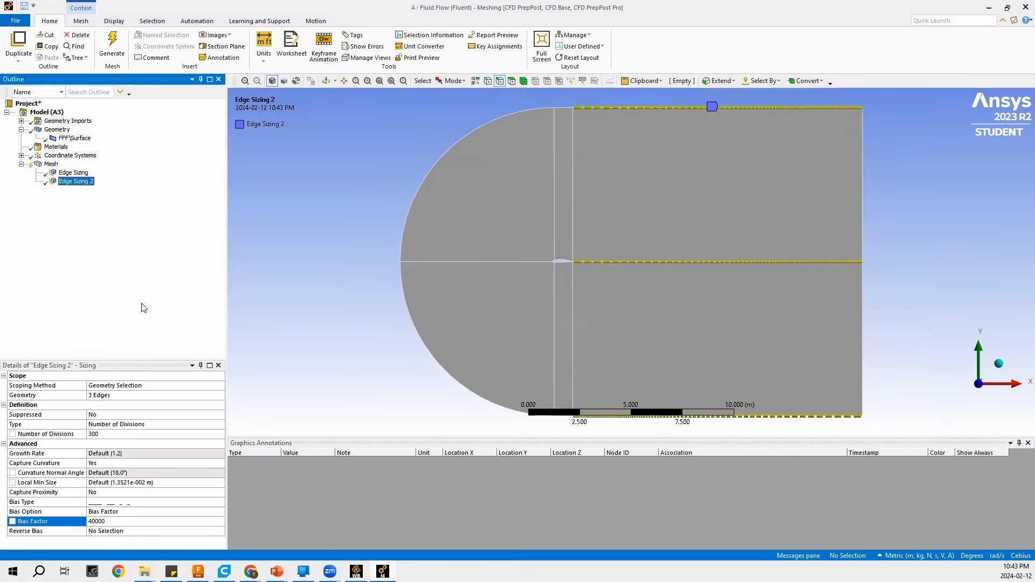
Reverse the bias of the second edge sizing on the upper and middle horizontal edges behind the airfoil
scroll(631, 283, down, 1)
scroll(631, 283, down, 1)
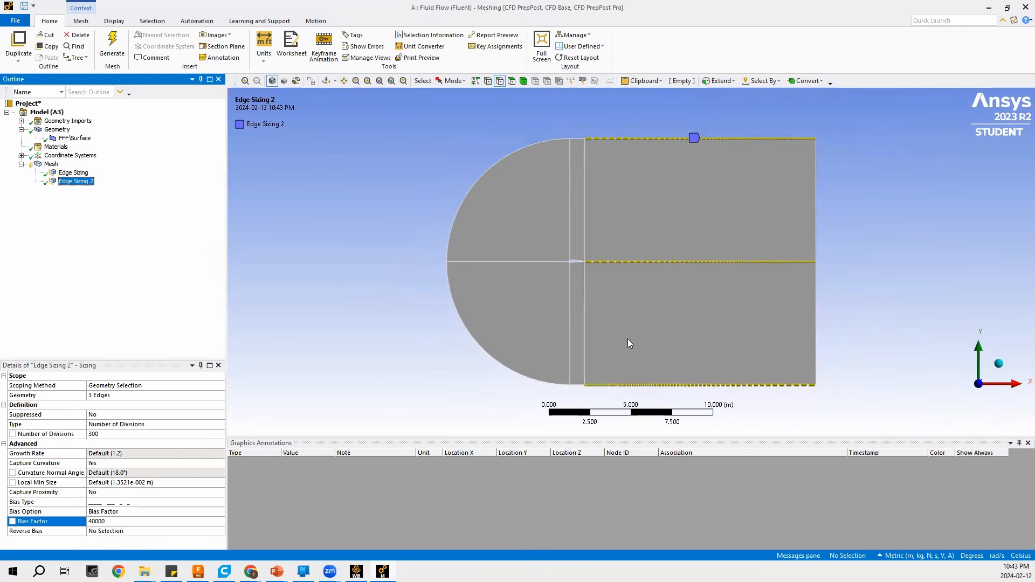
scroll(753, 415, up, 1)
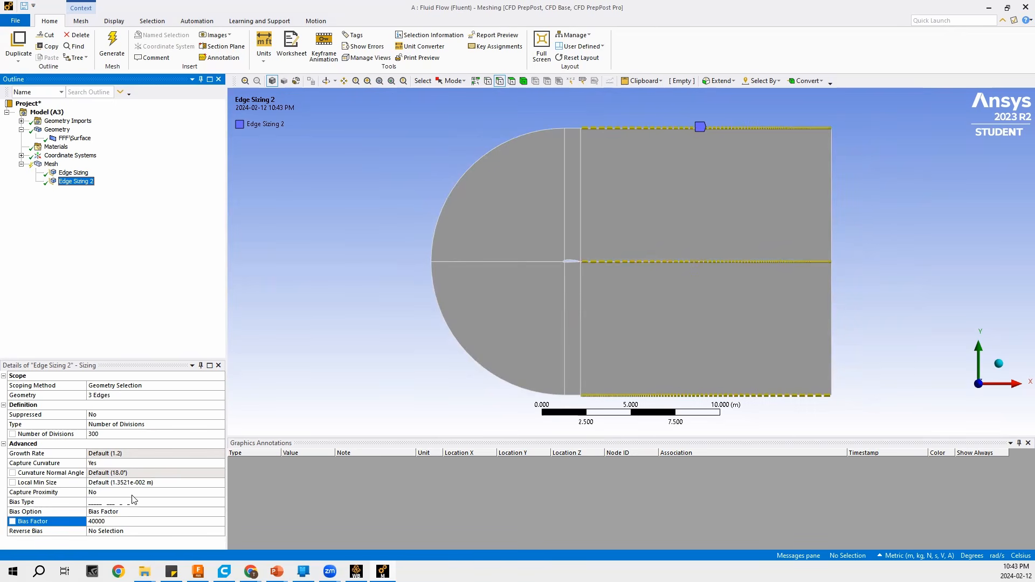
click(647, 128)
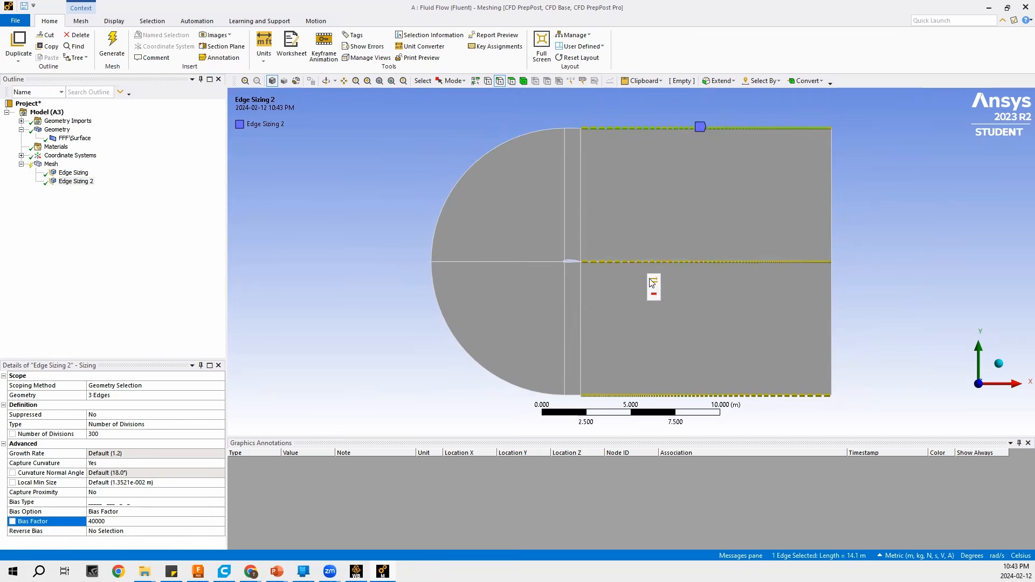
ctrl+click(633, 262)
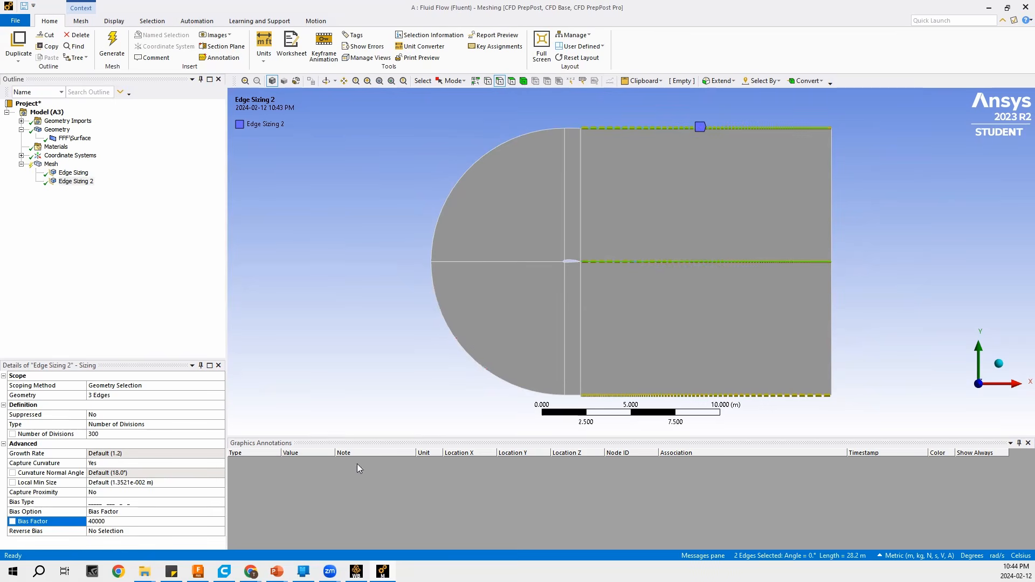
click(113, 531)
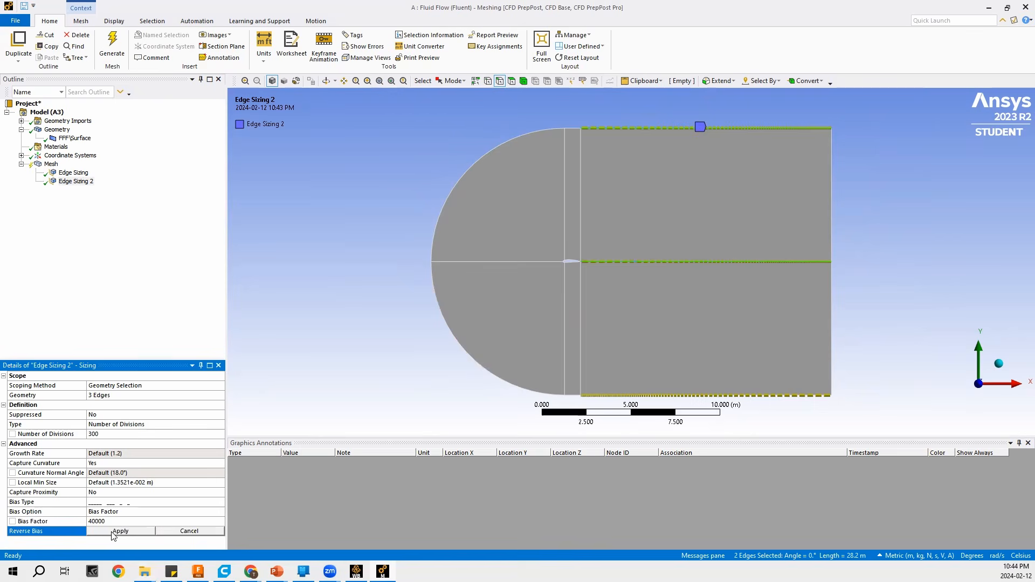
click(118, 531)
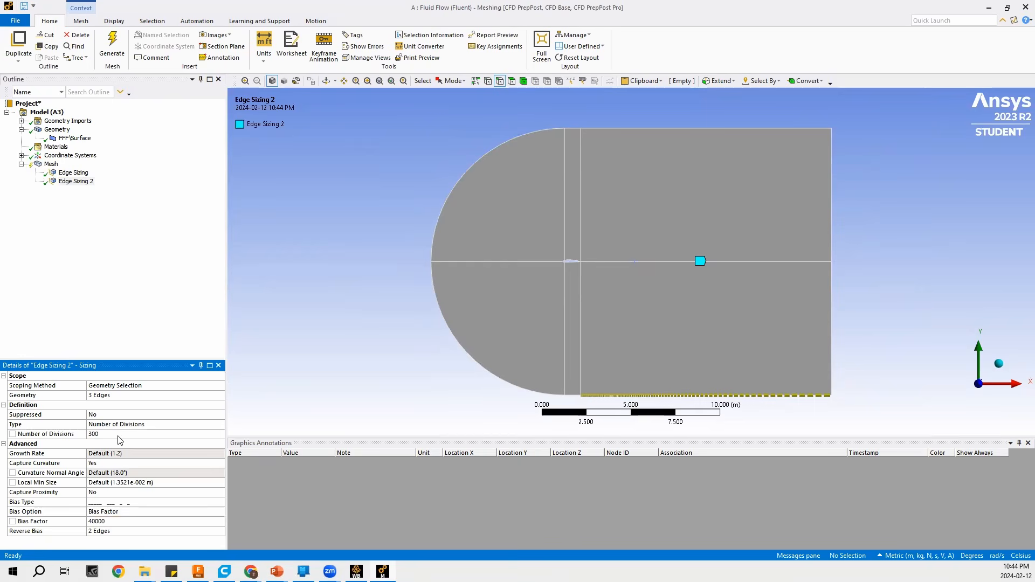
Insert a third Sizing control under Mesh, scoped to the four short edges between the two vertical lines: outer boundaries and airfoil's upper and lower curves
right_click(52, 165)
mouse_move(79, 177)
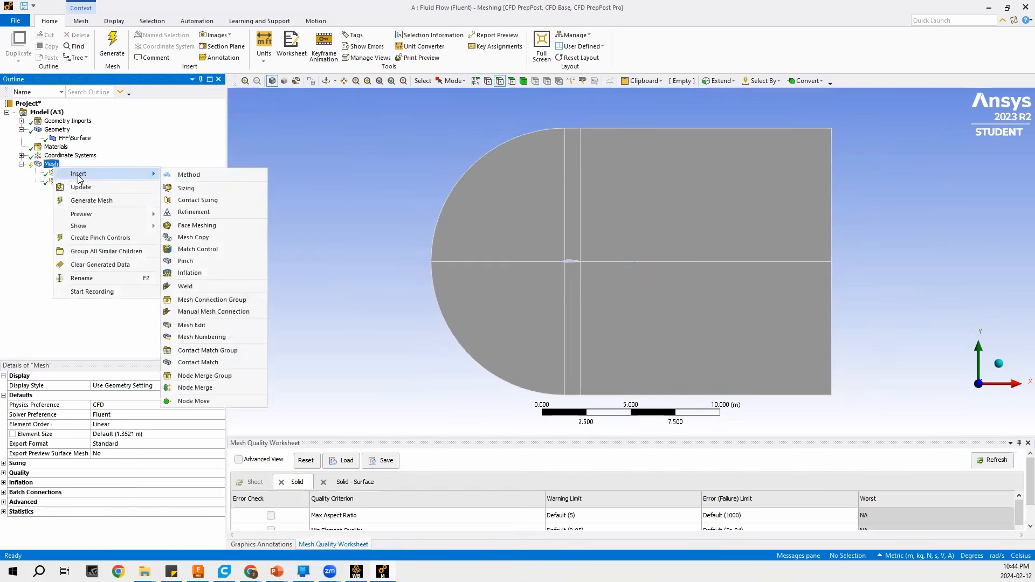
click(186, 188)
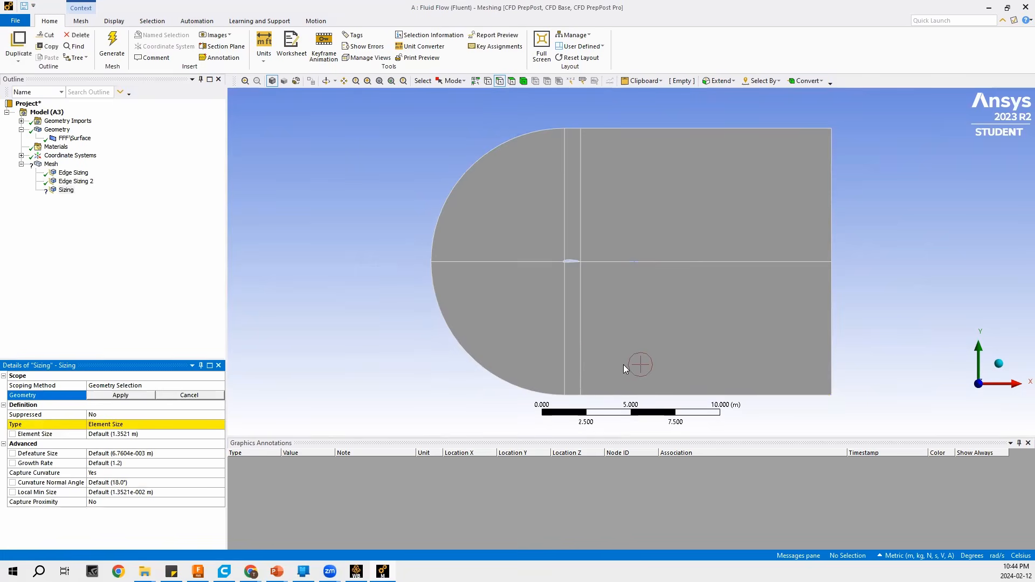
scroll(619, 345, up, 3)
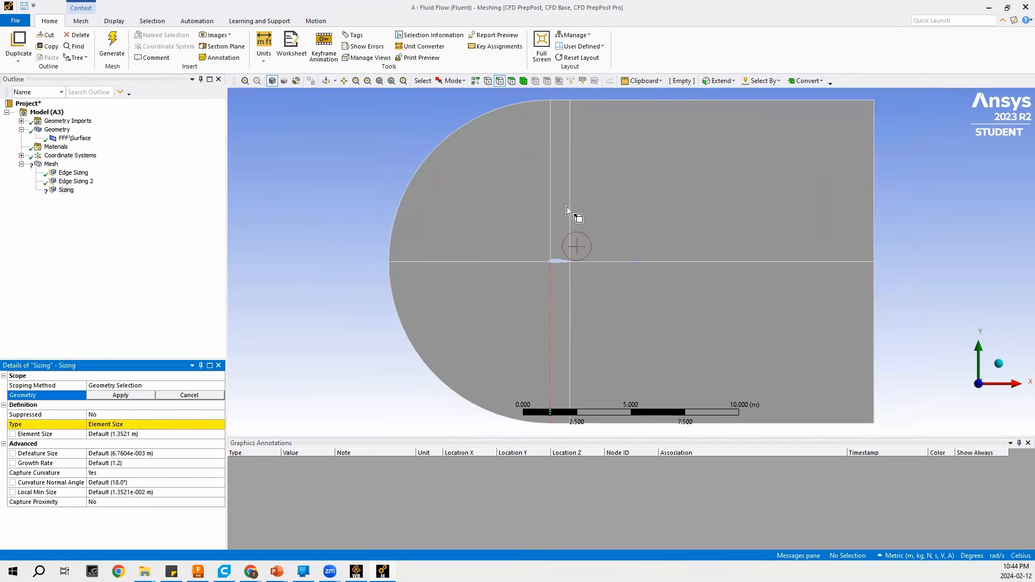
scroll(537, 277, up, 1)
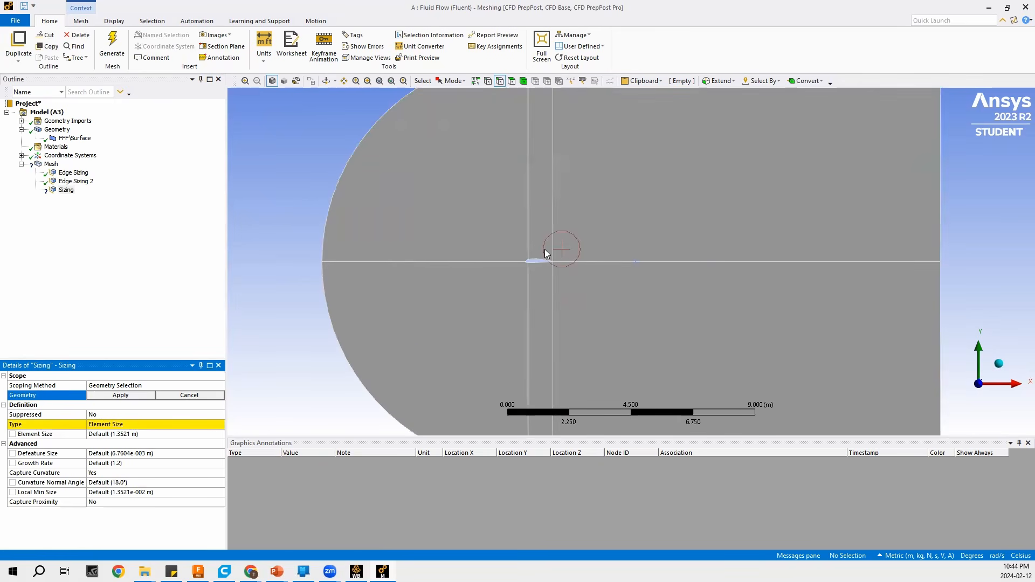
scroll(539, 259, down, 2)
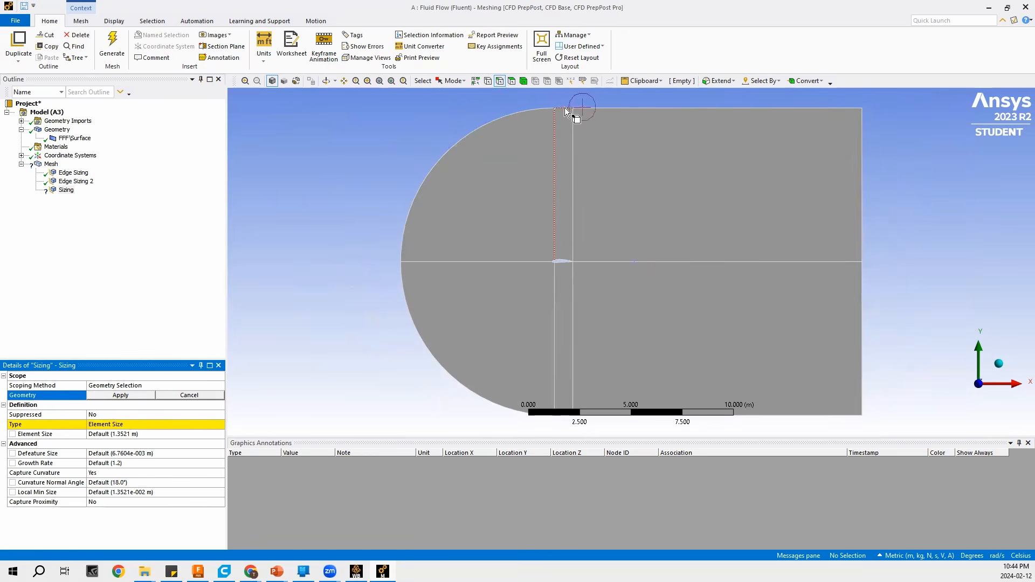
click(564, 109)
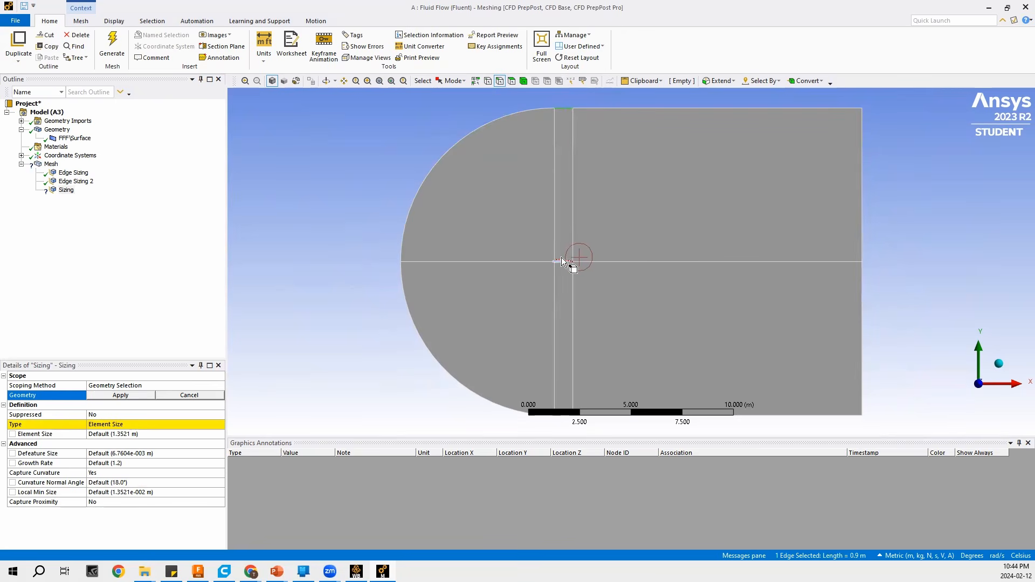
ctrl+click(561, 257)
ctrl+click(562, 263)
scroll(561, 270, down, 3)
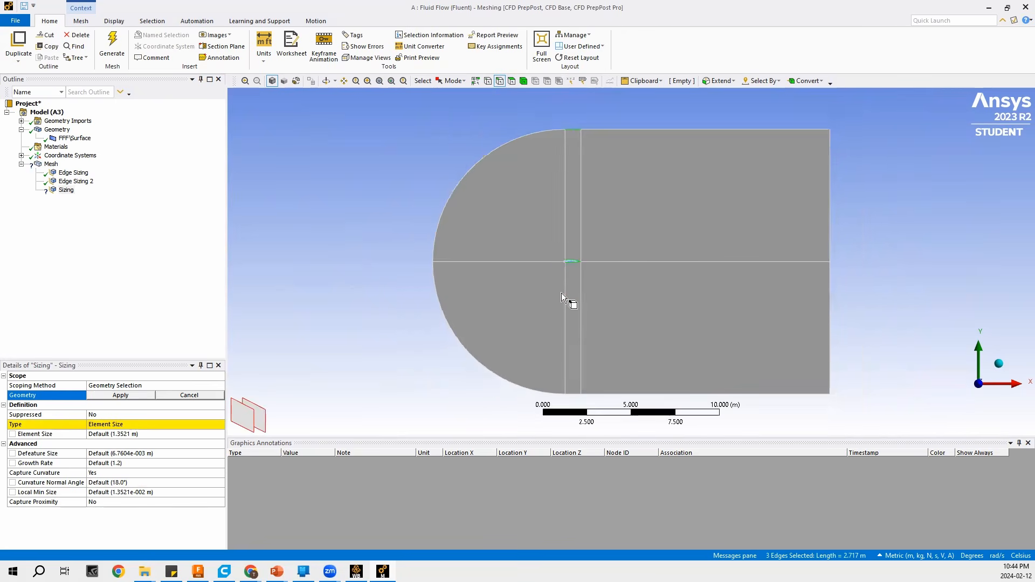
ctrl+click(577, 384)
click(102, 397)
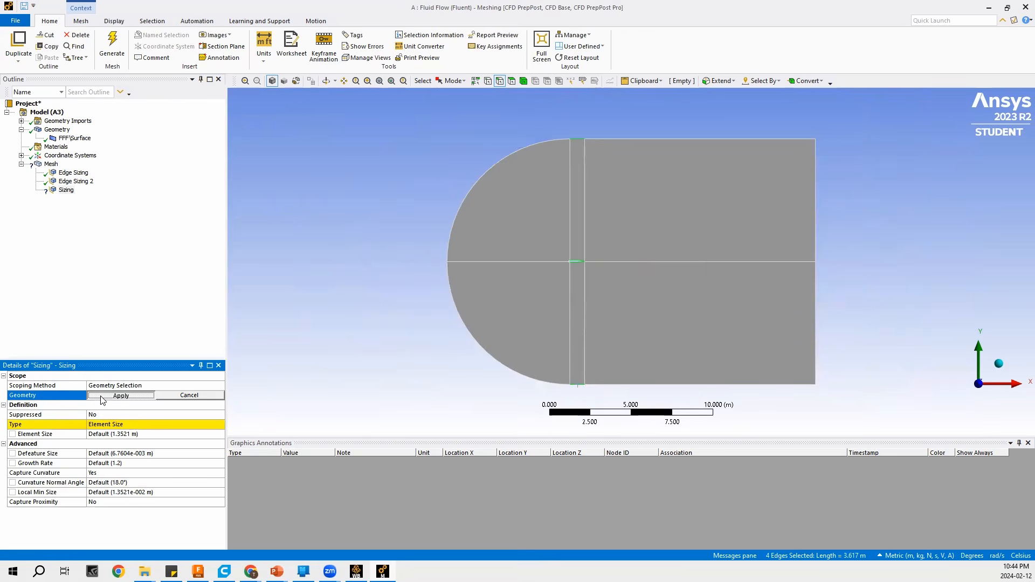
click(102, 397)
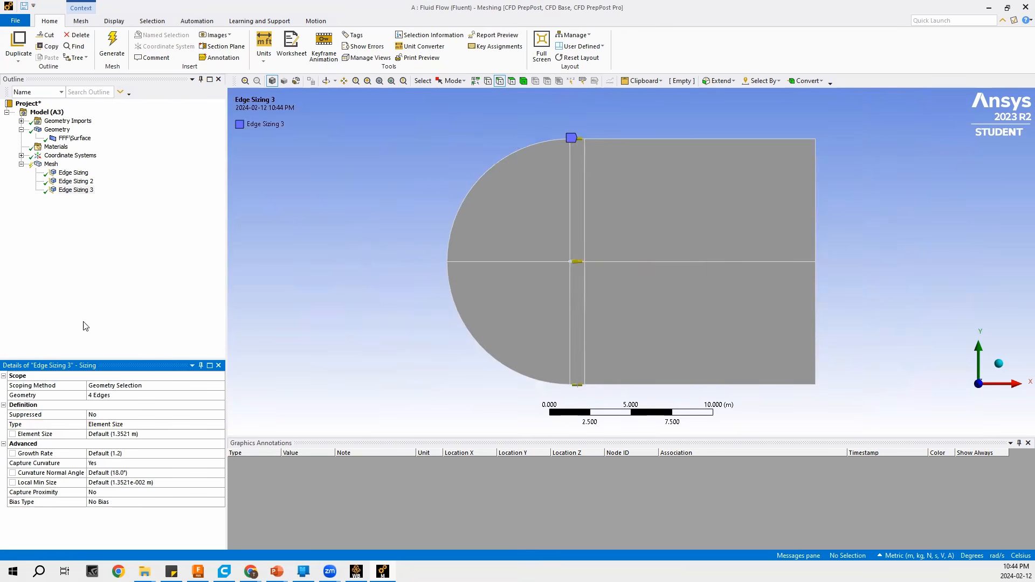
Set the third edge sizing's type to Number of Divisions with 300 divisions
click(128, 424)
click(219, 424)
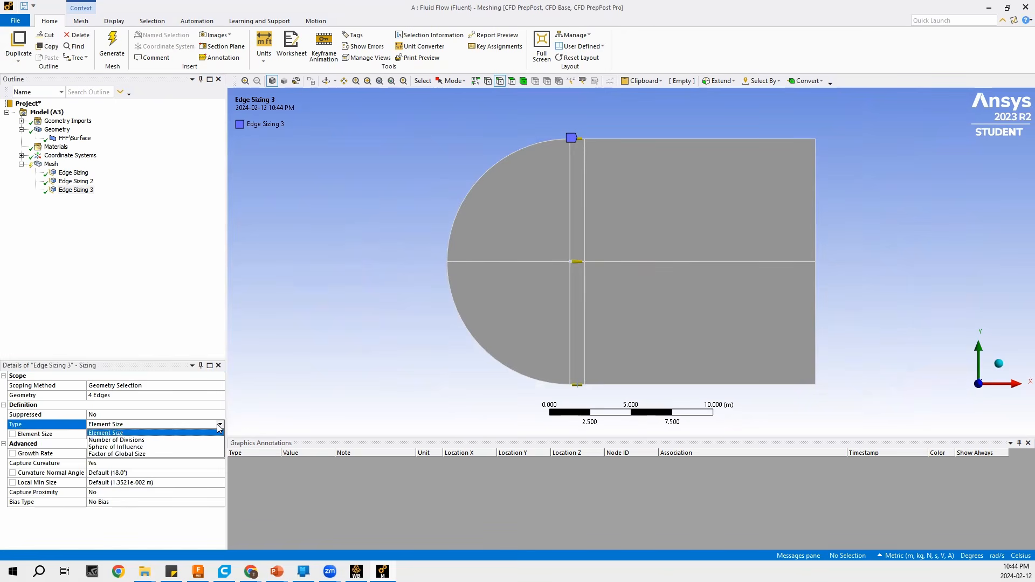
click(215, 434)
click(220, 425)
click(216, 441)
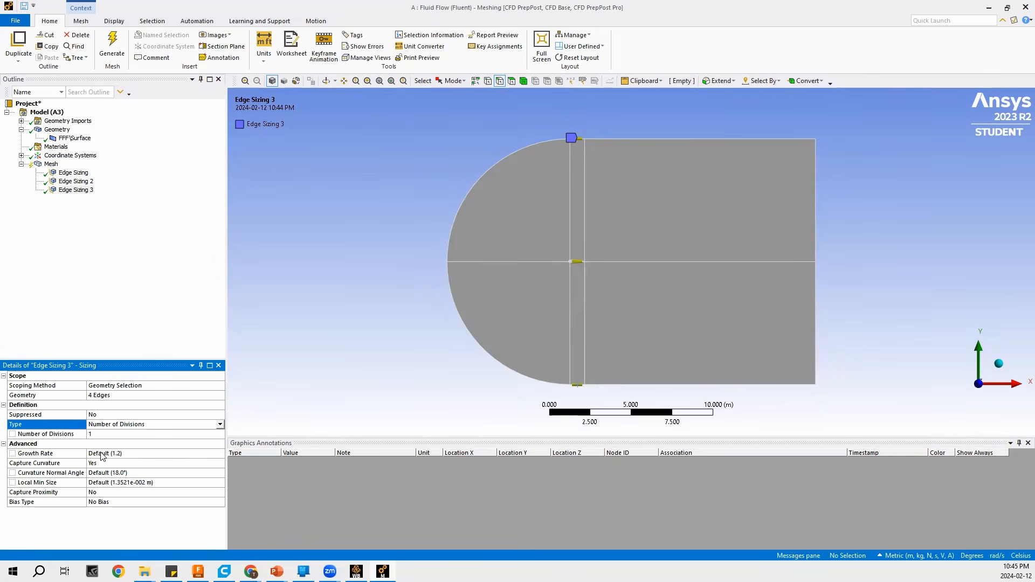
click(101, 435)
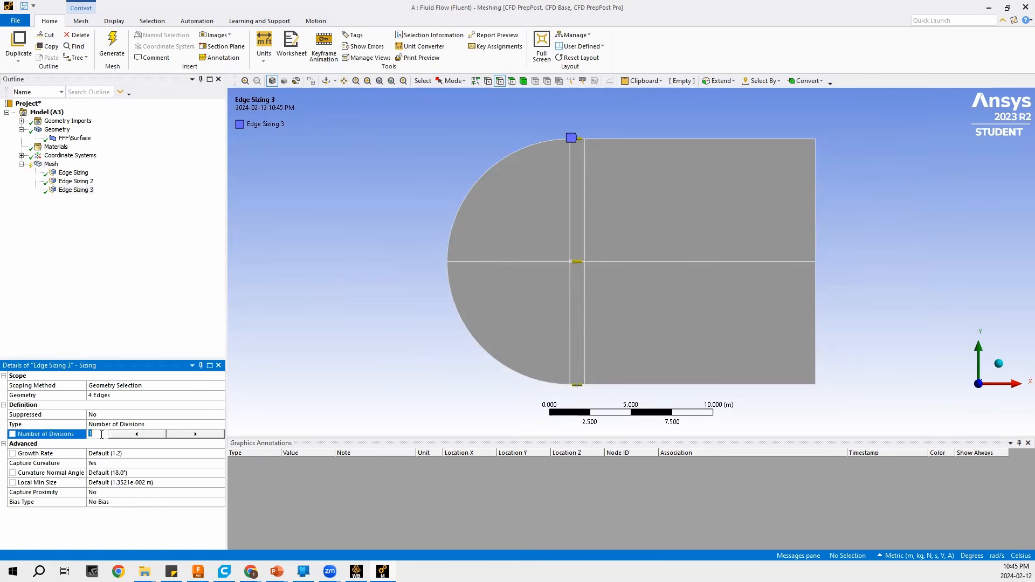
text(300)
scroll(587, 261, down, 1)
scroll(587, 261, up, 1)
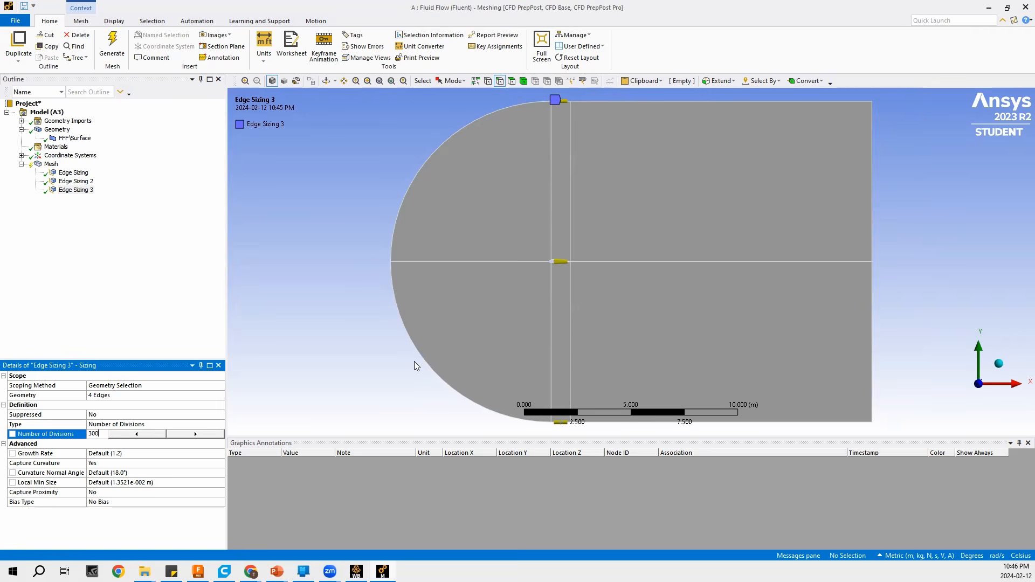
click(160, 279)
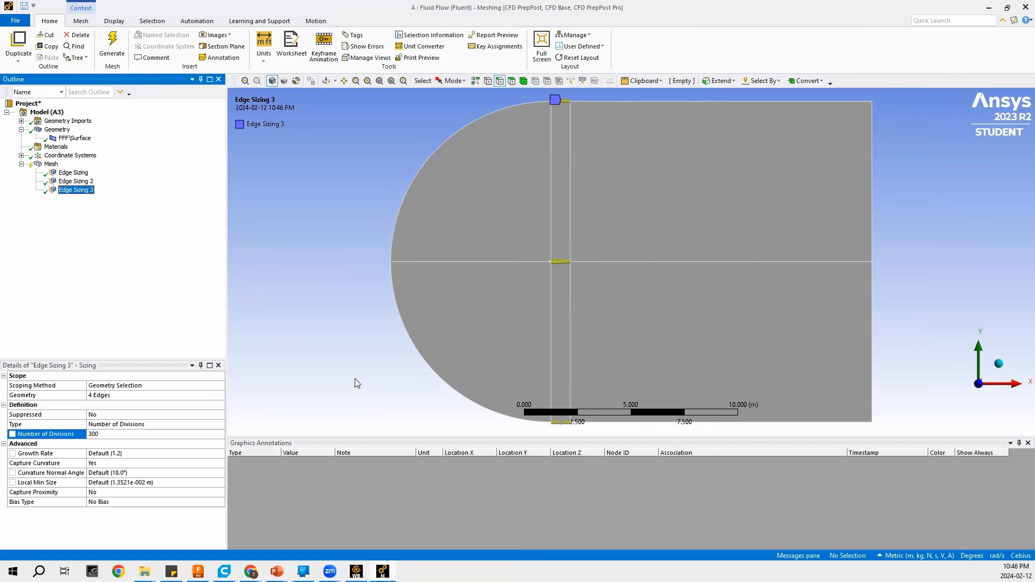
Insert a fourth Sizing control under Mesh, scoped to the two inlet arcs and the two short curves at the airfoil's leading edge
right_click(48, 165)
mouse_move(64, 172)
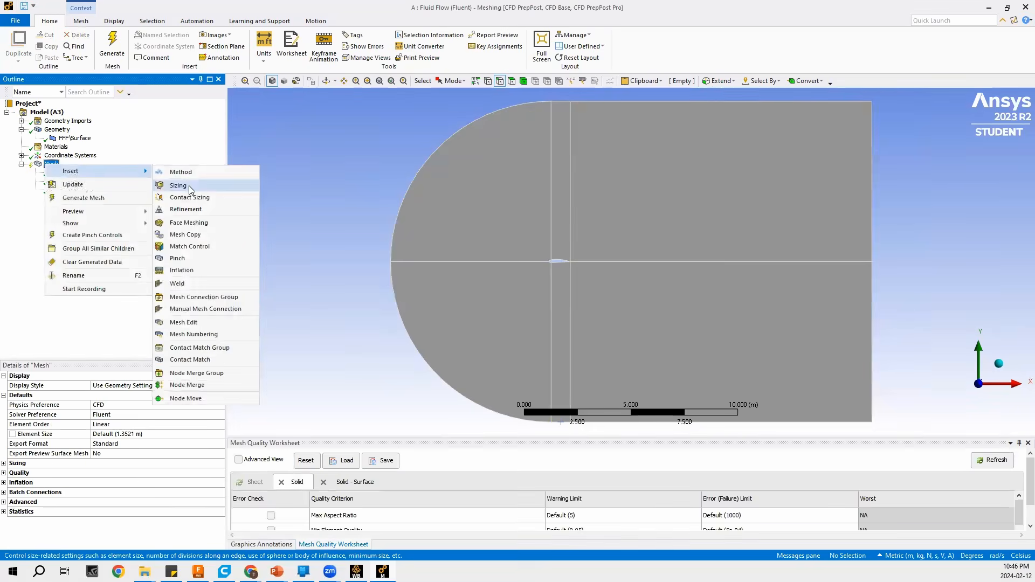
click(191, 186)
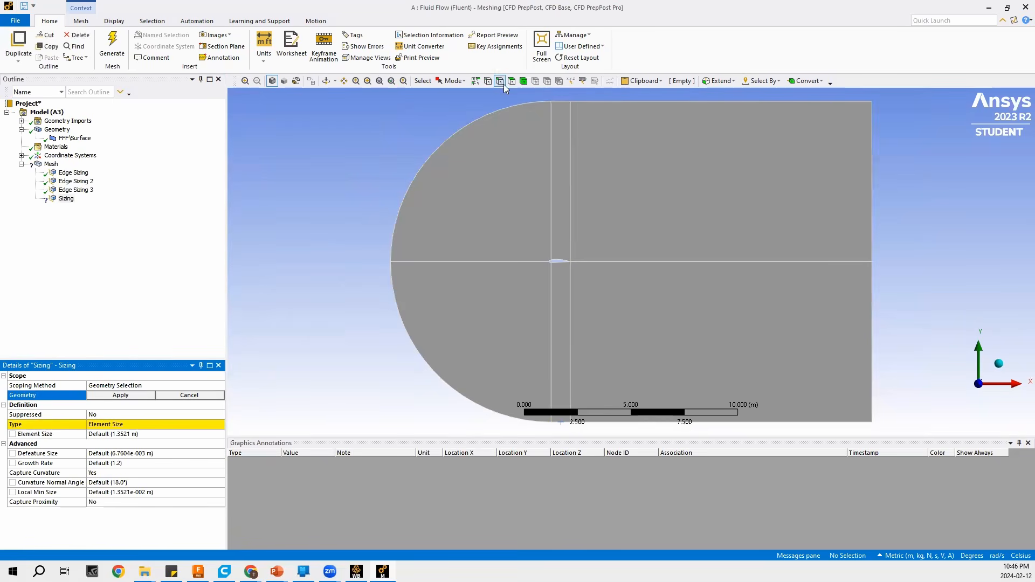
click(497, 111)
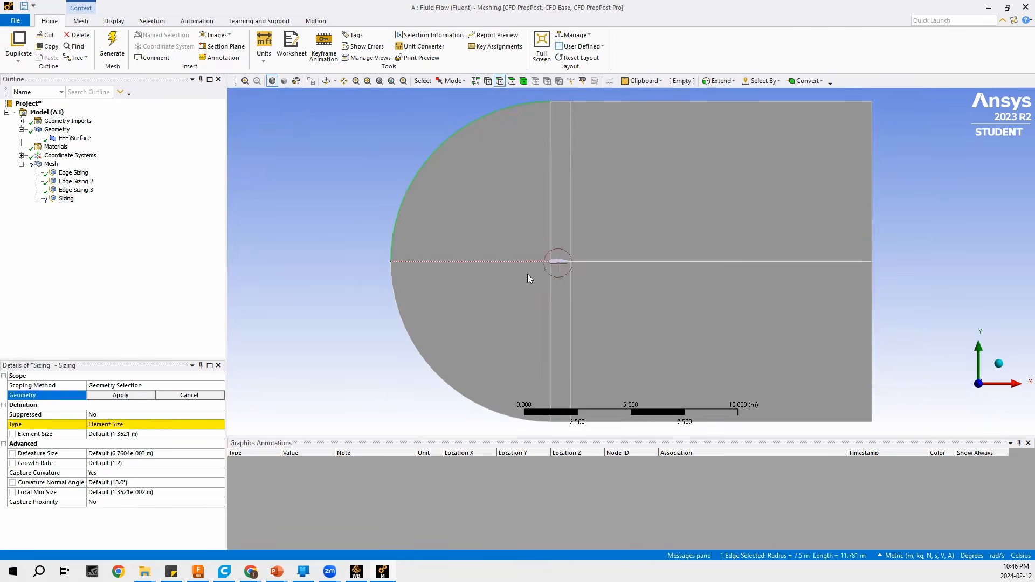
ctrl+click(420, 353)
scroll(548, 264, up, 5)
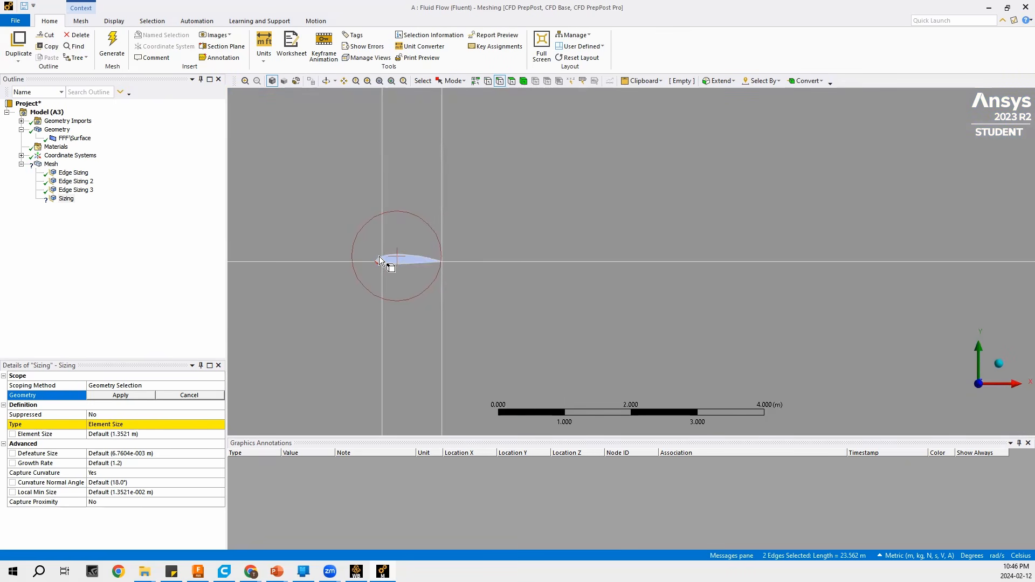
ctrl+click(380, 257)
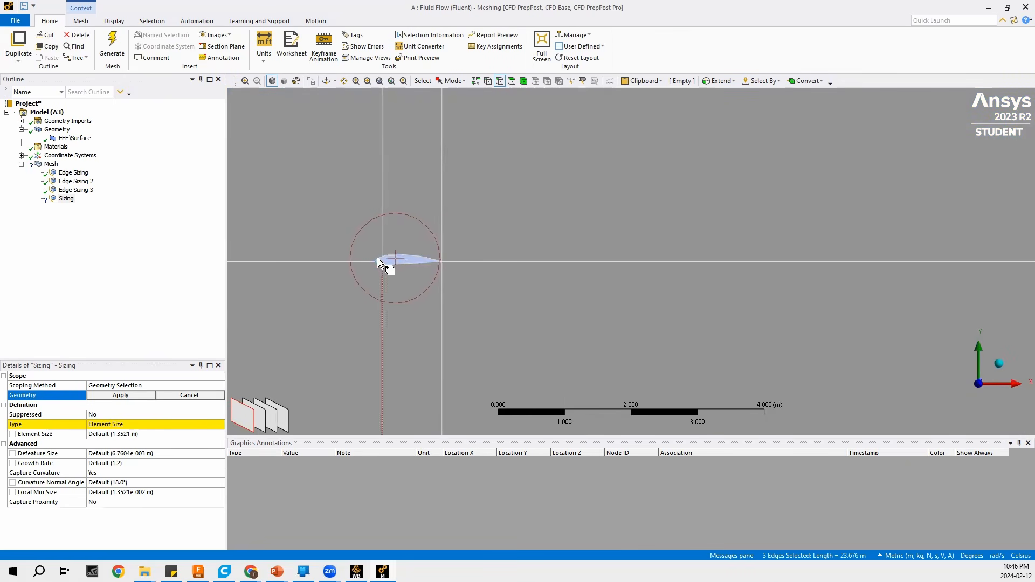
scroll(376, 261, up, 6)
ctrl+middle_drag(372, 268, 619, 263)
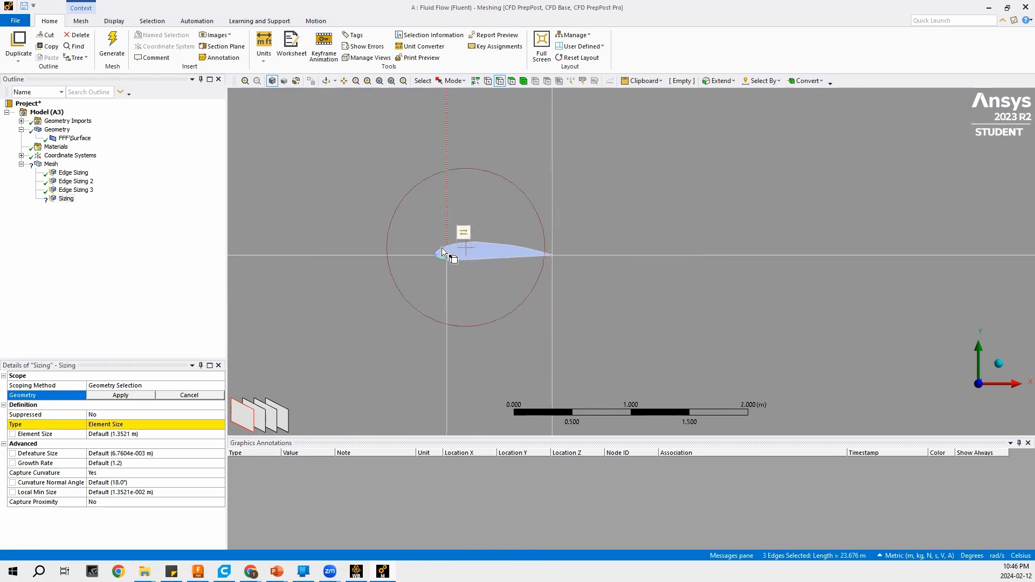
scroll(442, 249, up, 4)
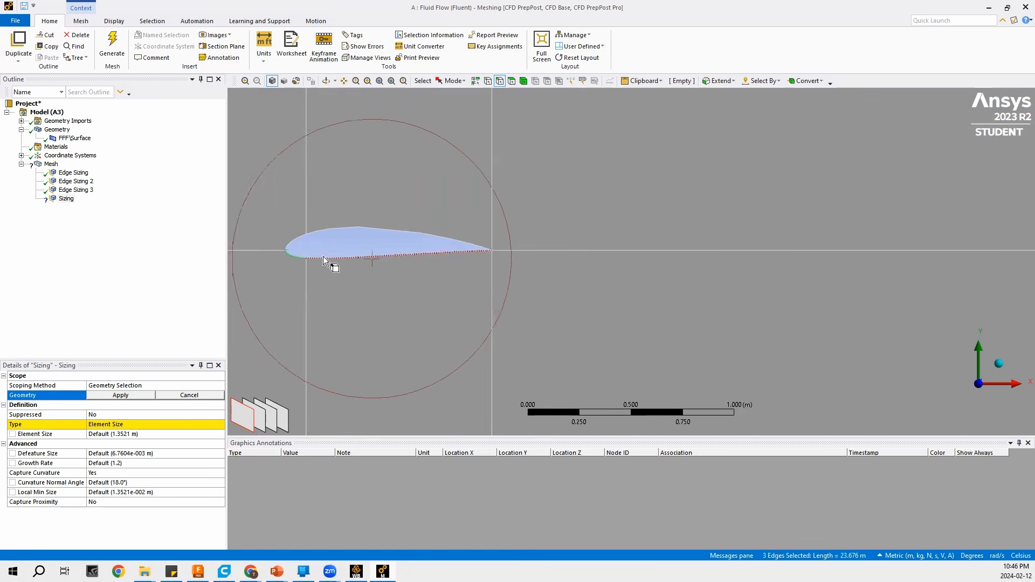
ctrl+click(557, 249)
scroll(557, 248, down, 6)
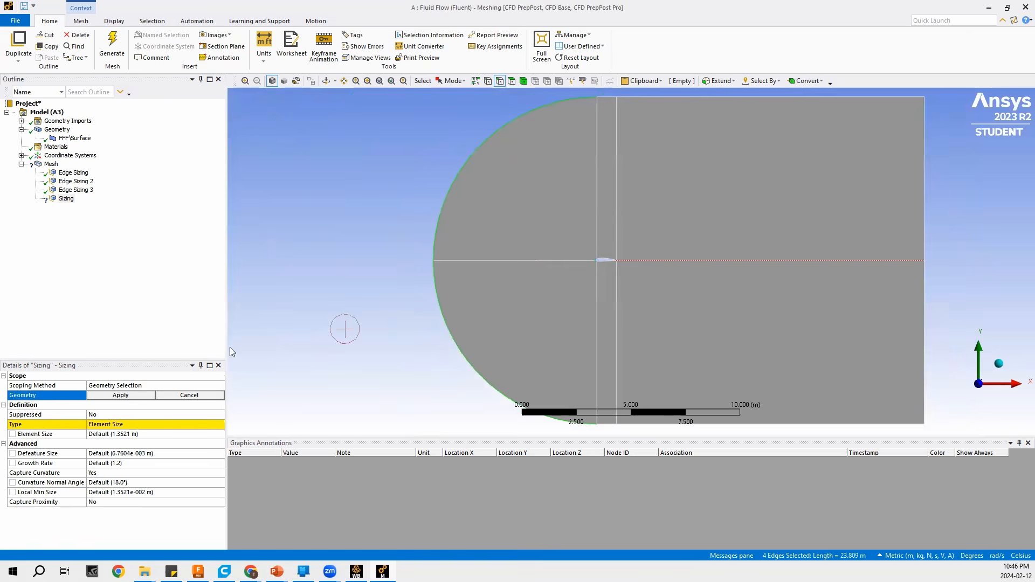
click(130, 396)
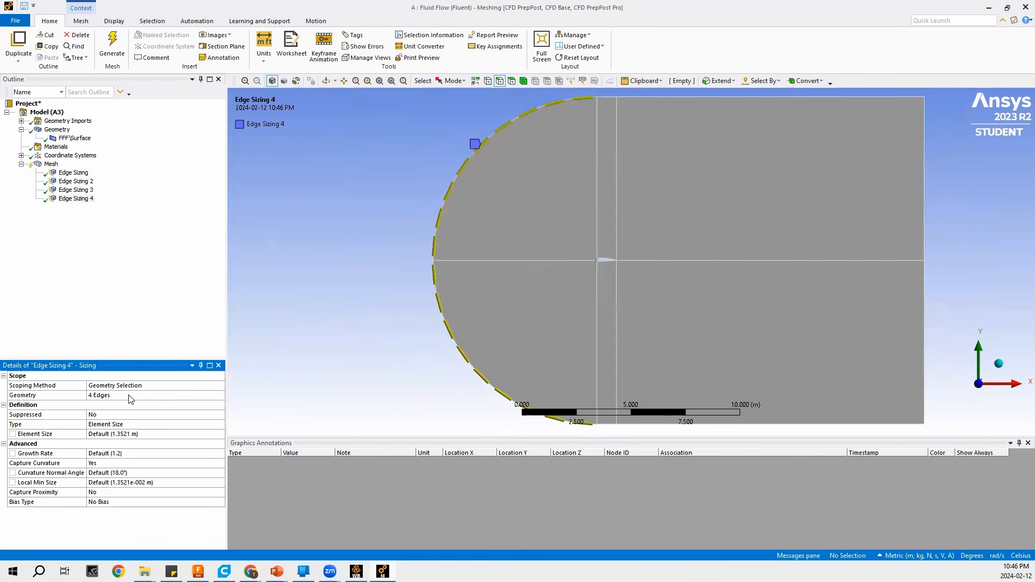
Set the fourth edge sizing's type to Number of Divisions with 300 divisions
click(121, 424)
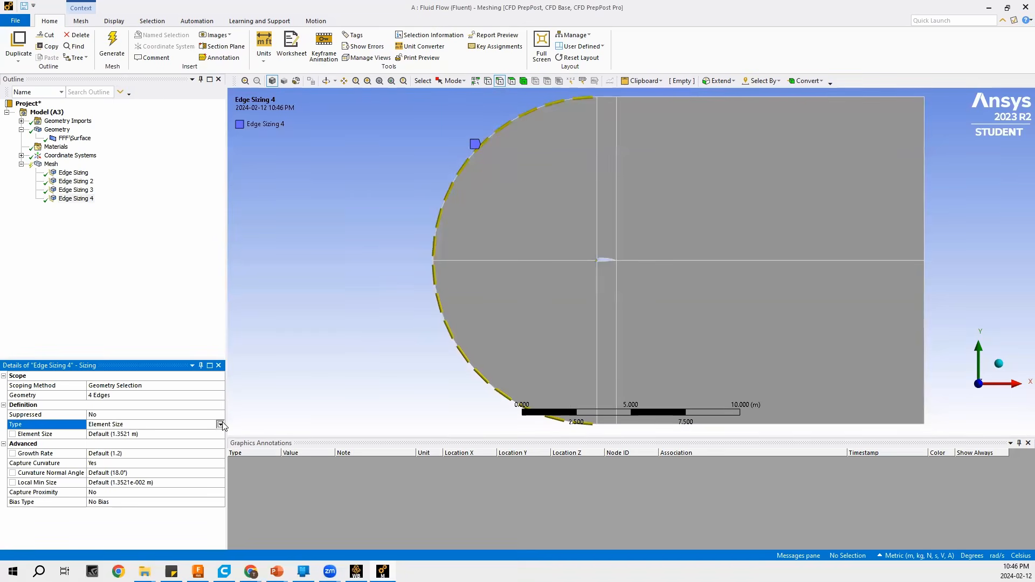
click(220, 425)
click(212, 439)
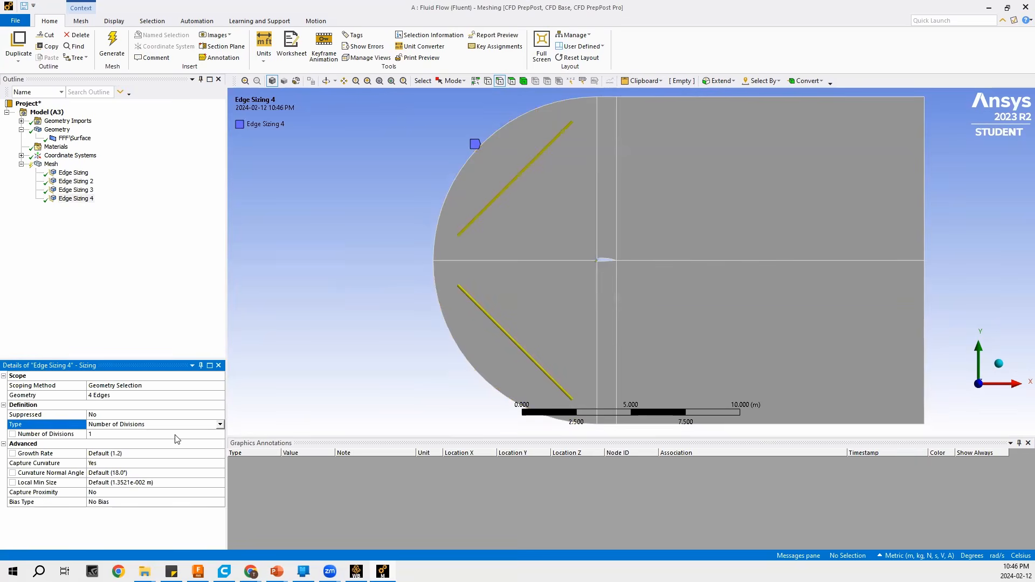
click(104, 434)
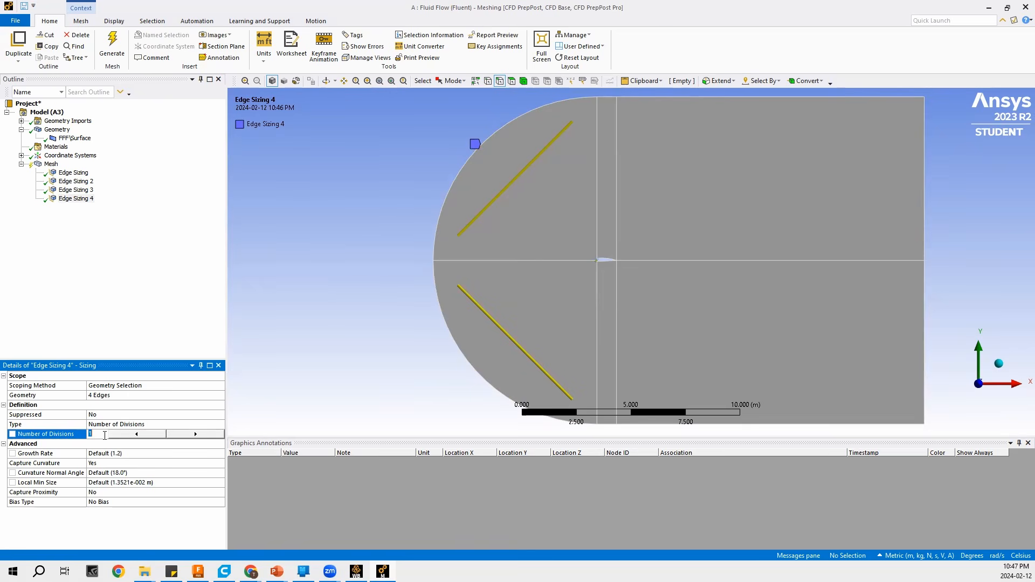
text(300)
click(111, 321)
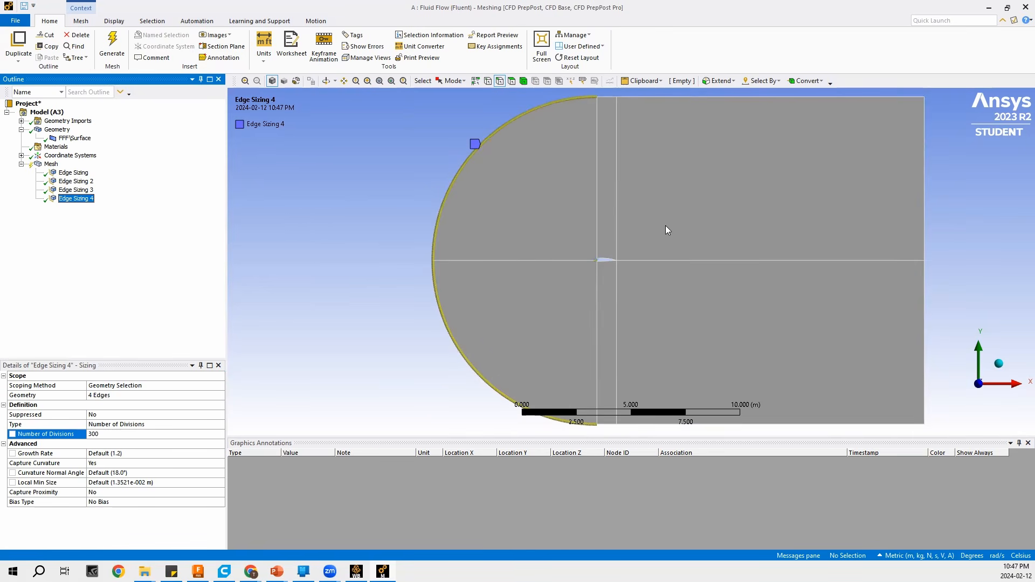
Generate the mesh with the four edge sizings applied
scroll(585, 261, up, 2)
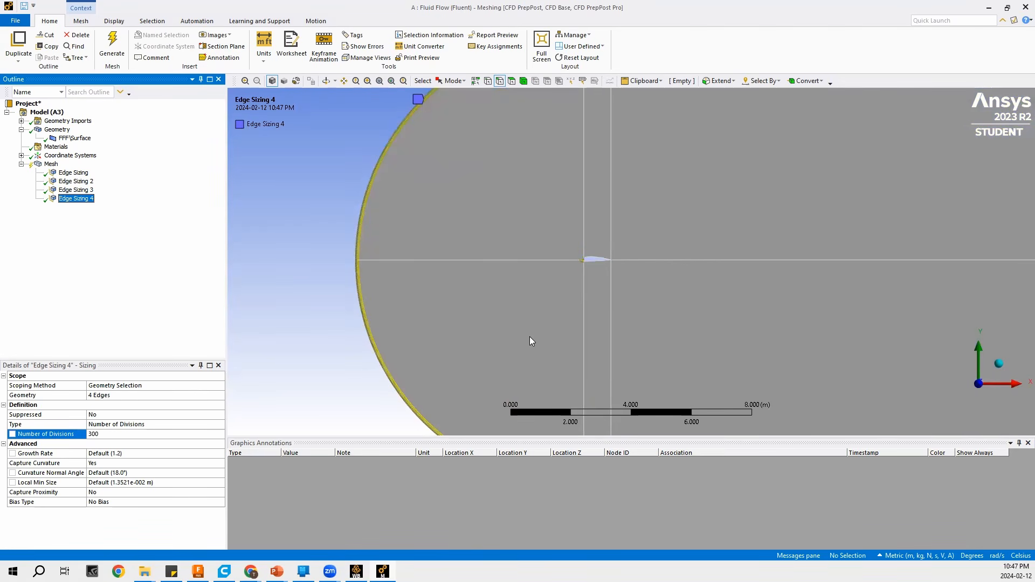
scroll(364, 287, down, 3)
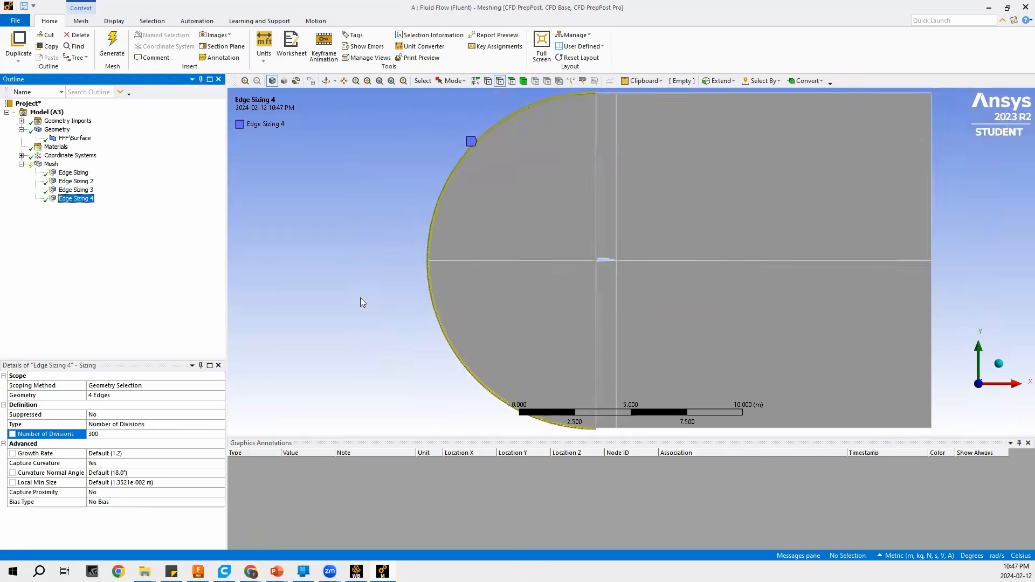
scroll(371, 305, down, 2)
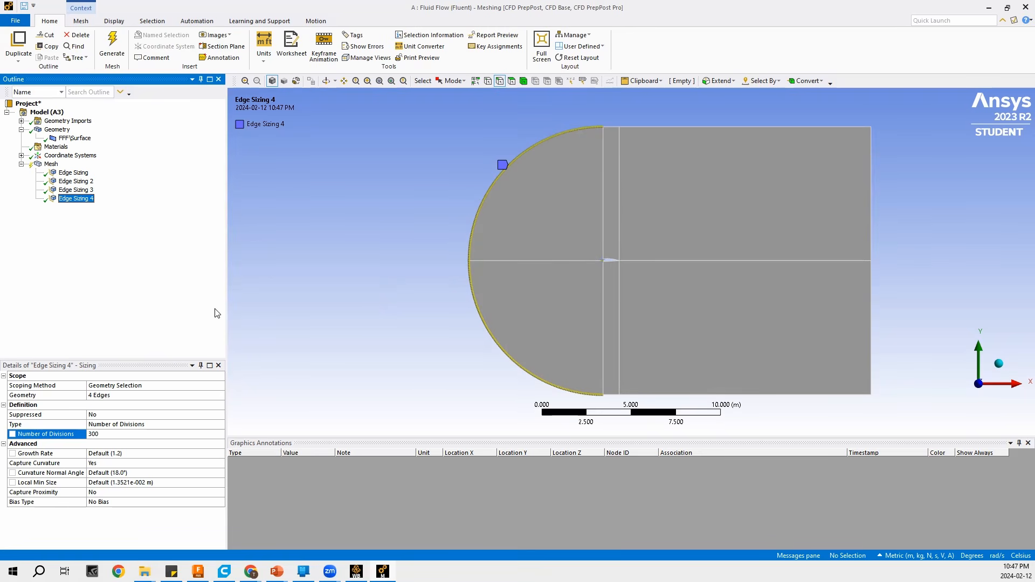
right_click(57, 166)
click(96, 198)
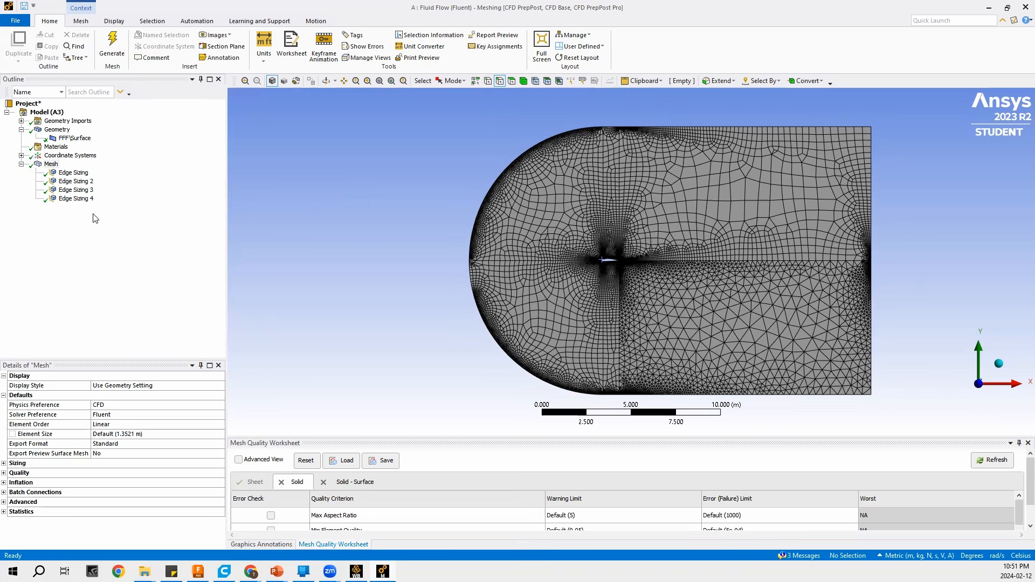
Insert a Face Meshing control under Mesh, scoped to all faces of the fluid domain
right_click(49, 164)
mouse_move(60, 171)
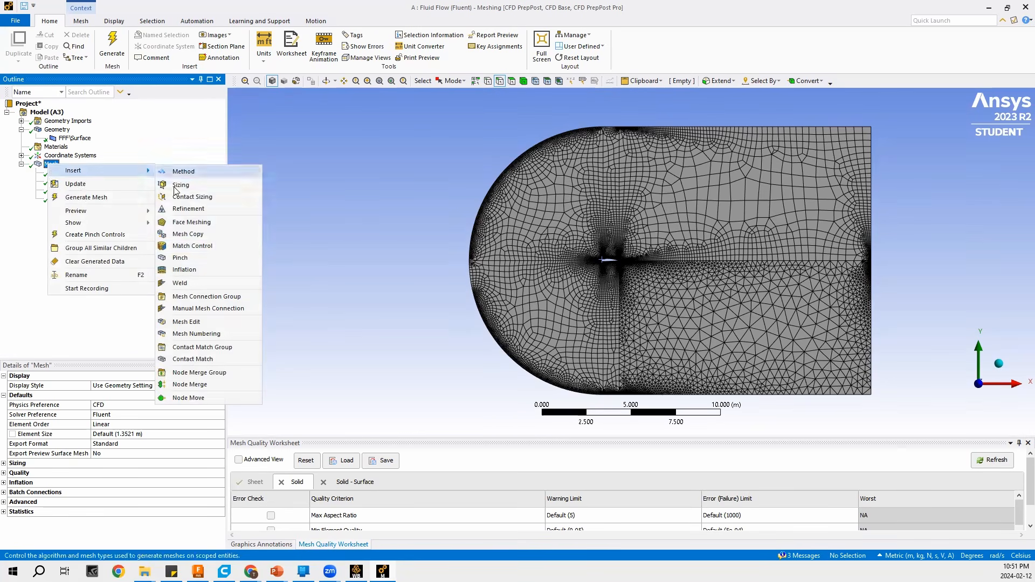
click(219, 227)
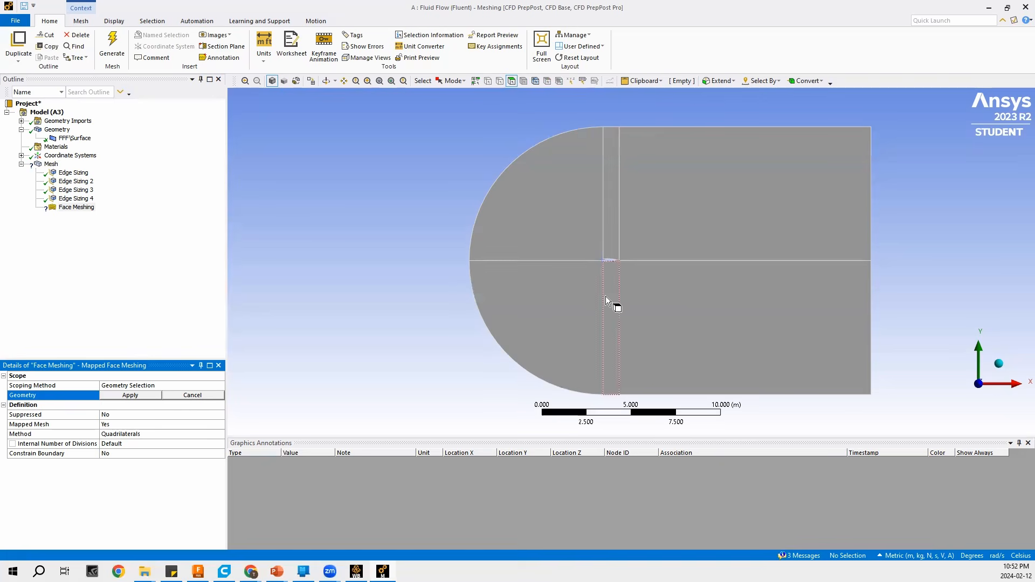
key(ctrl+a)
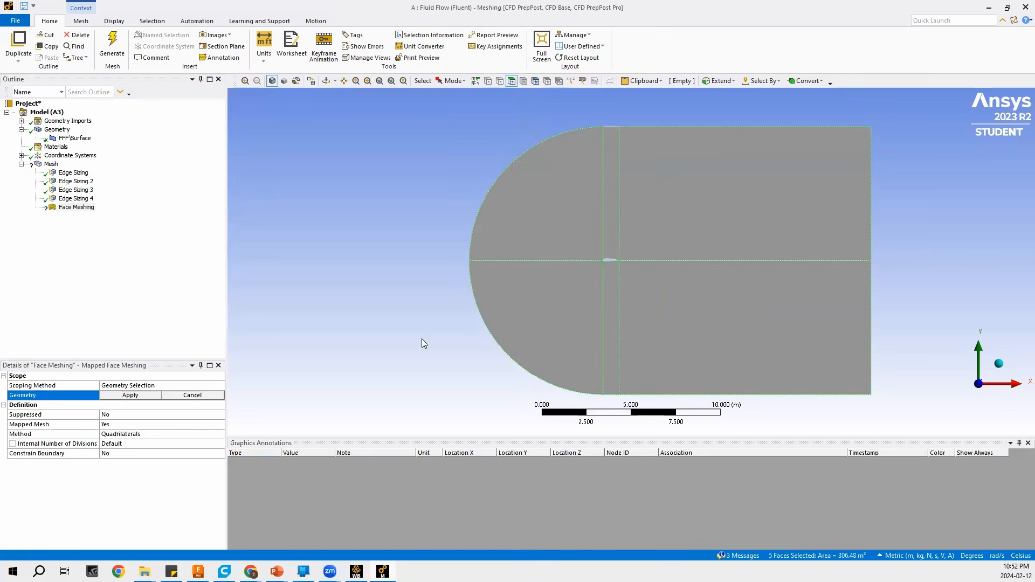
click(135, 396)
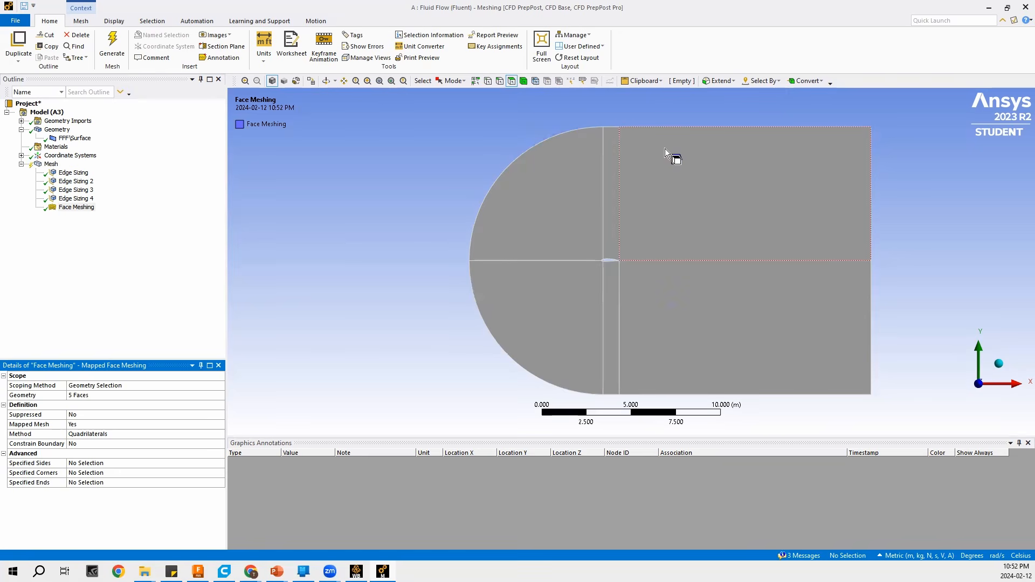
Rescope the Face Meshing control to all six faces of the fluid domain
mouse_move(678, 196)
mouse_down()
mouse_move(636, 306)
mouse_move(756, 310)
mouse_up()
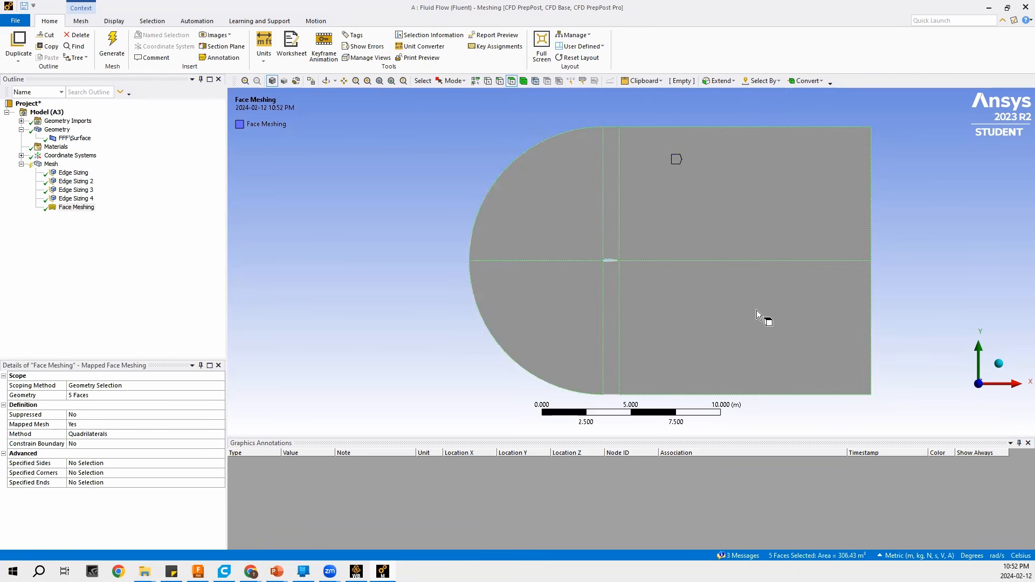
click(99, 398)
click(97, 399)
mouse_move(662, 198)
mouse_down()
mouse_move(577, 208)
mouse_move(599, 283)
mouse_move(573, 296)
mouse_up()
click(86, 397)
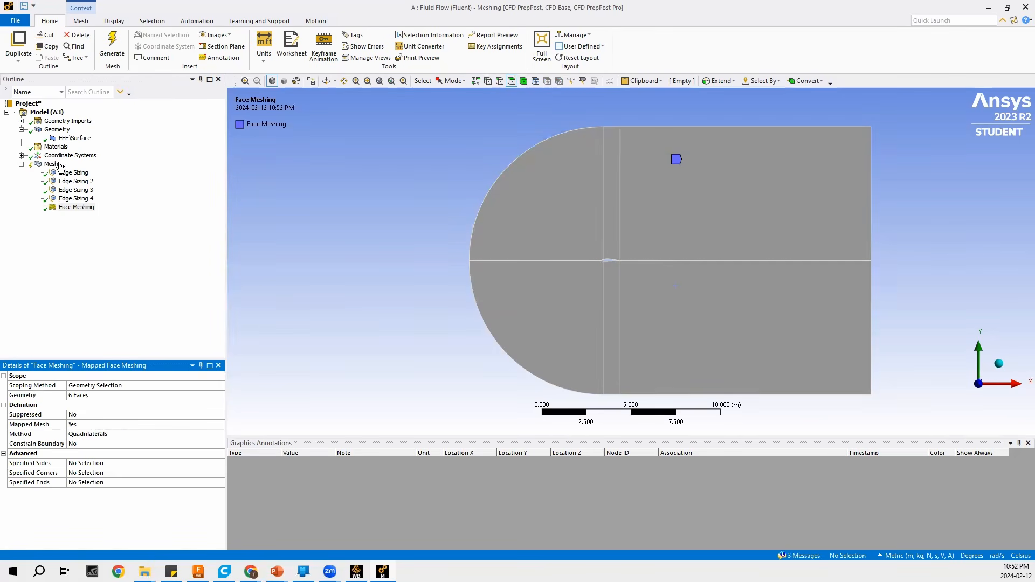
Generate the mesh with the face meshing and the four edge sizings applied
click(54, 165)
right_click(54, 165)
click(85, 201)
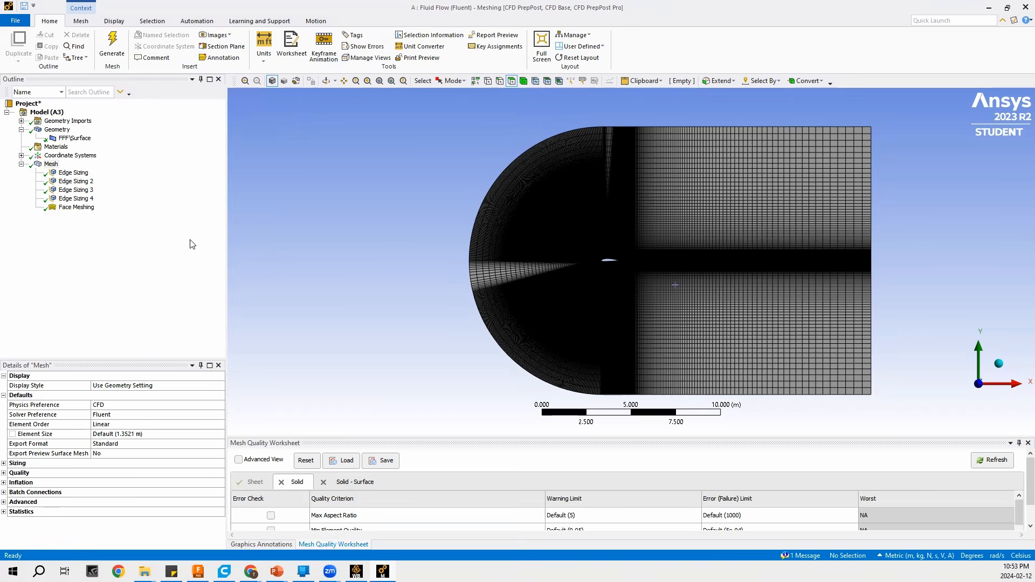
Examine the structured mesh around the airfoil, inlet arc and wake, and check the Face Meshing control's scope
scroll(749, 267, up, 1)
scroll(749, 267, up, 2)
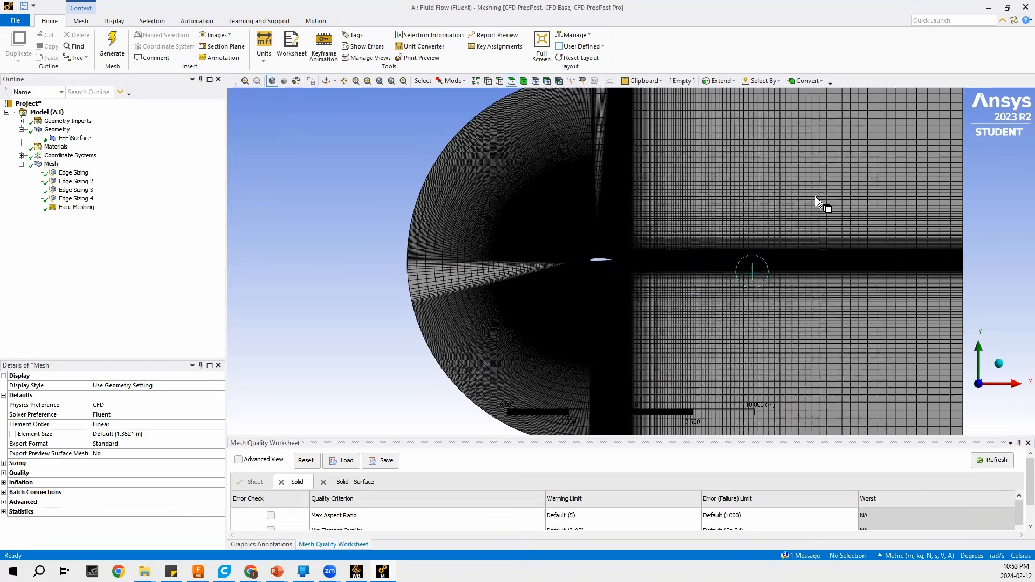
scroll(743, 293, up, 2)
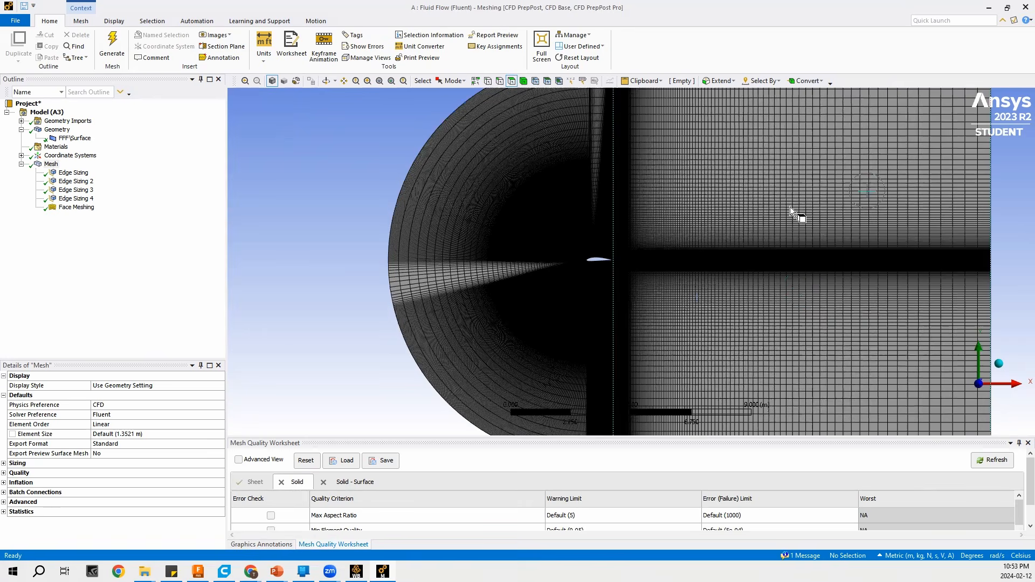
click(76, 208)
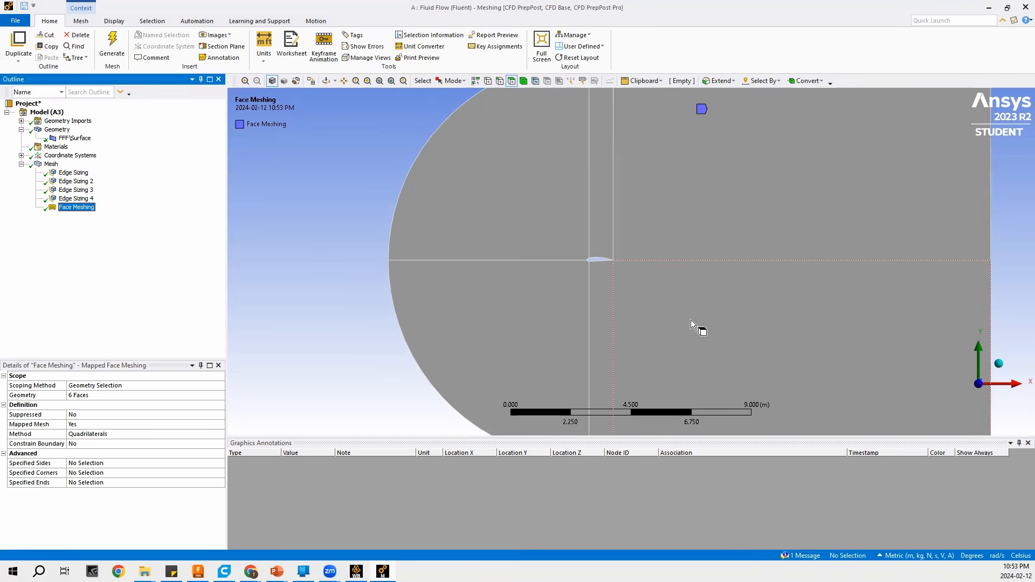
click(50, 164)
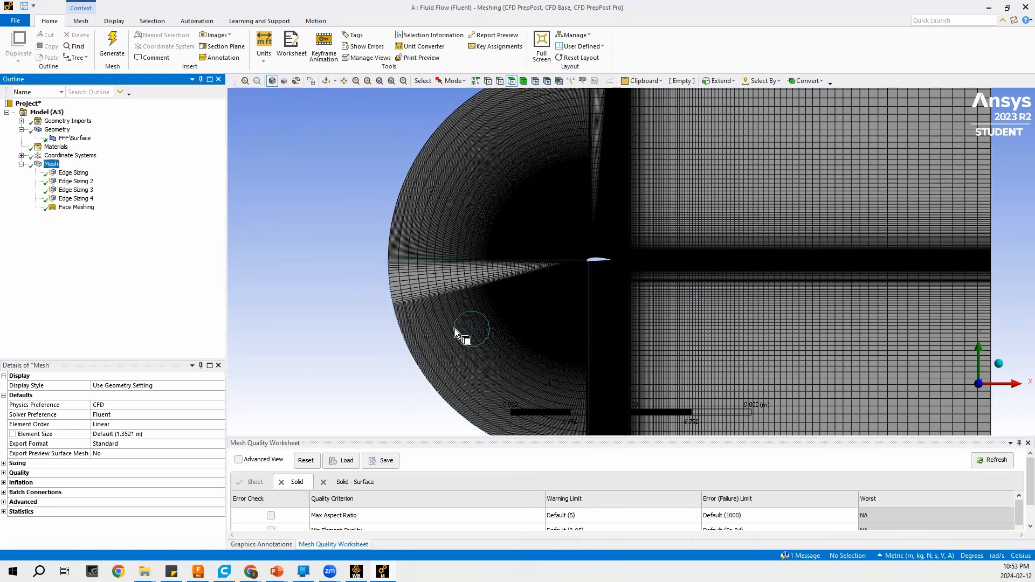
scroll(454, 328, down, 3)
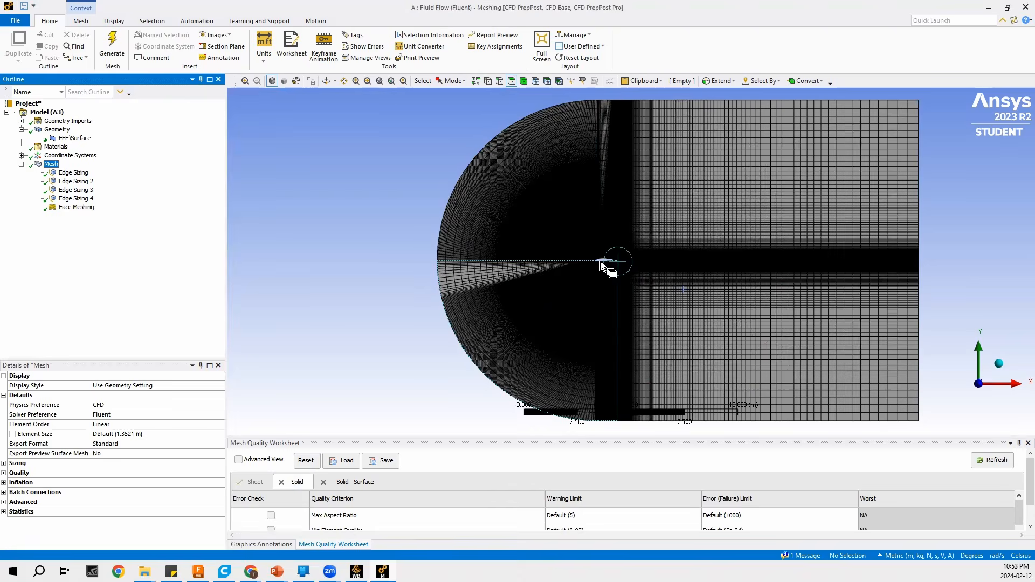
scroll(600, 261, up, 1)
scroll(658, 269, up, 1)
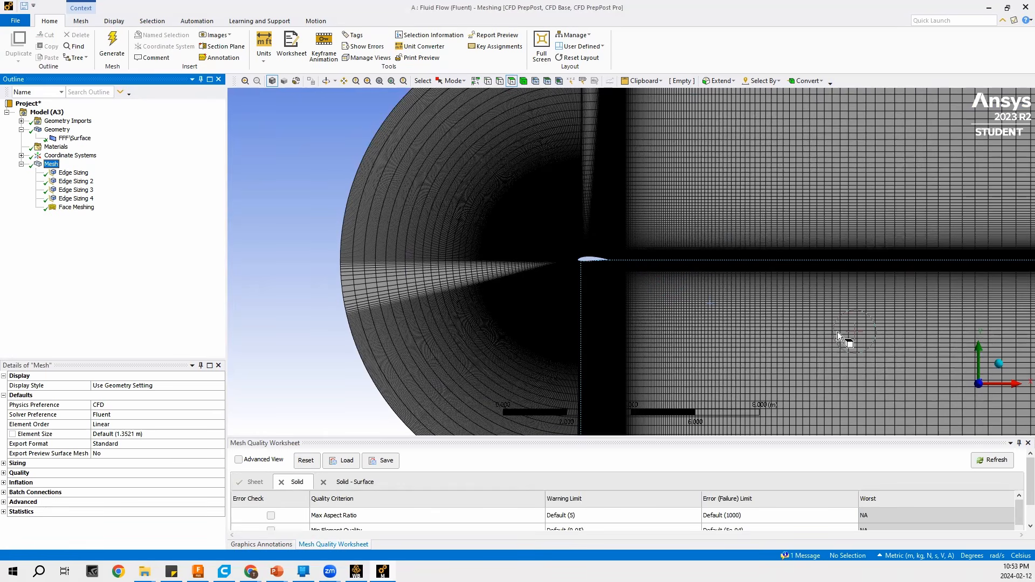
scroll(625, 268, up, 1)
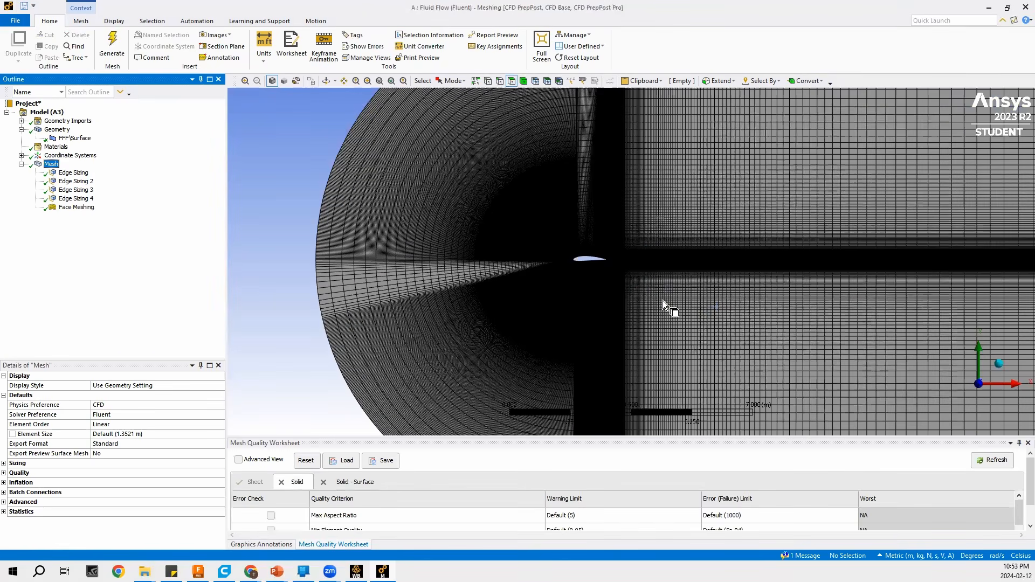
scroll(627, 286, up, 1)
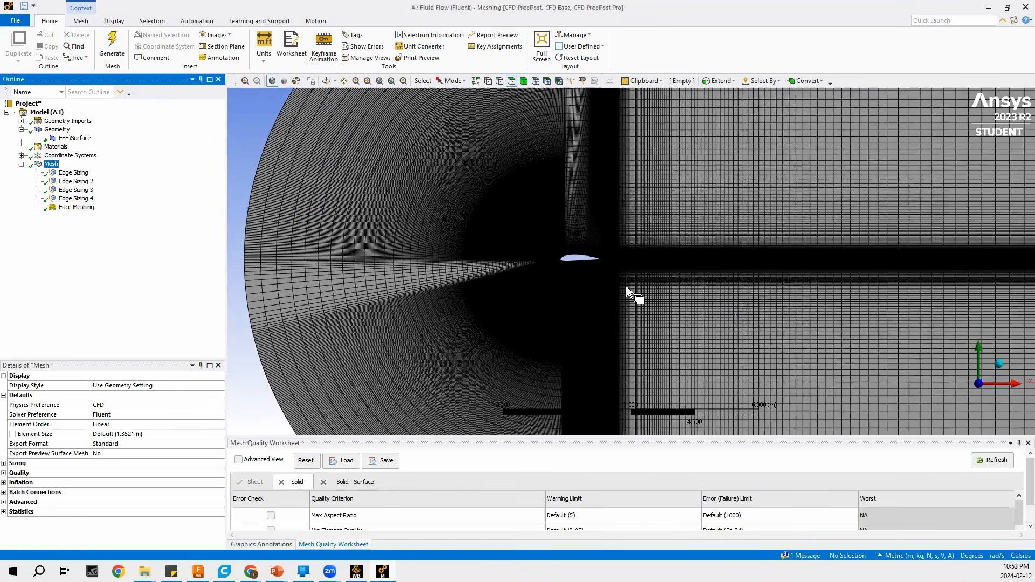
scroll(627, 286, down, 1)
scroll(577, 306, down, 3)
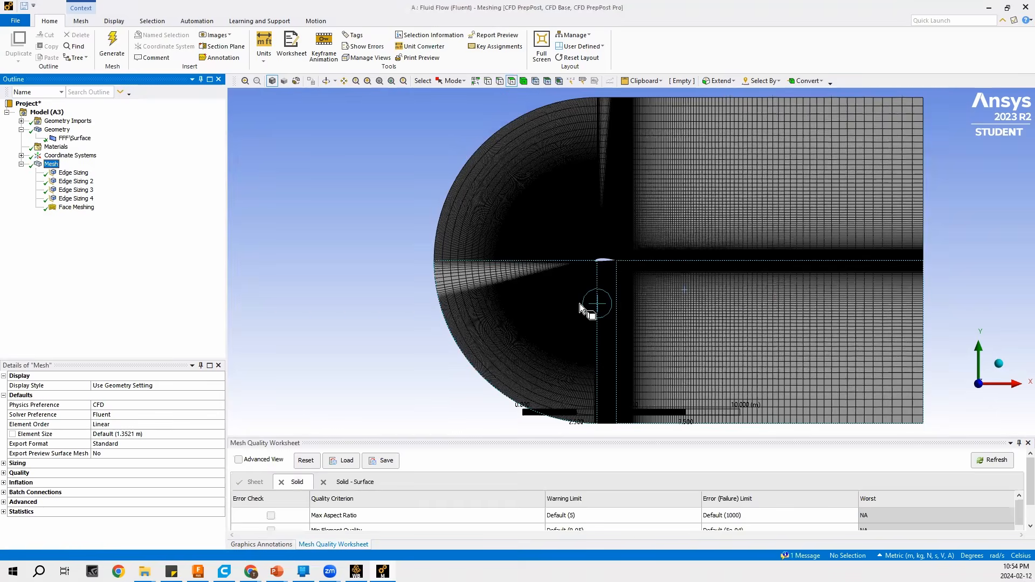
scroll(580, 303, down, 1)
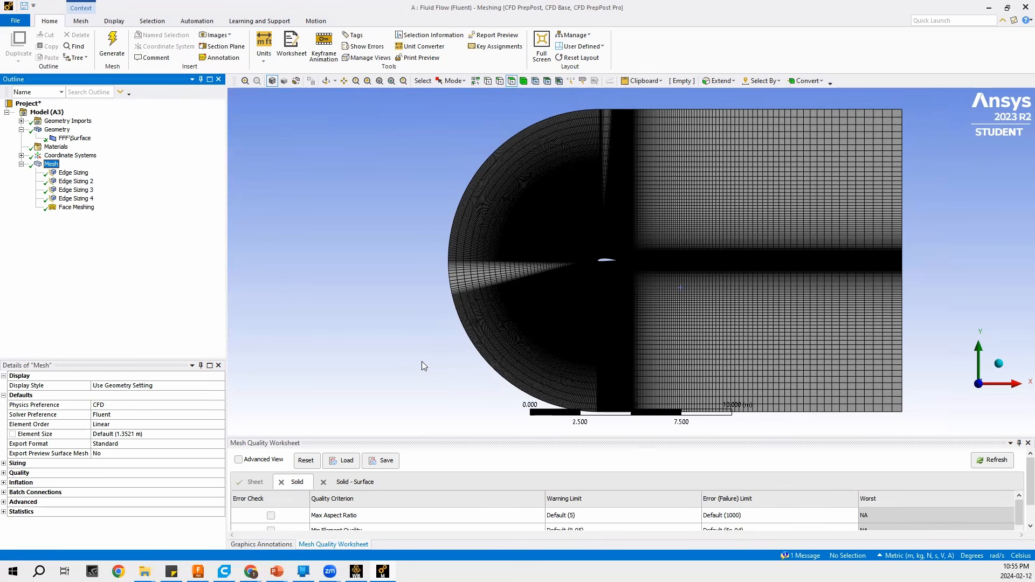
click(428, 363)
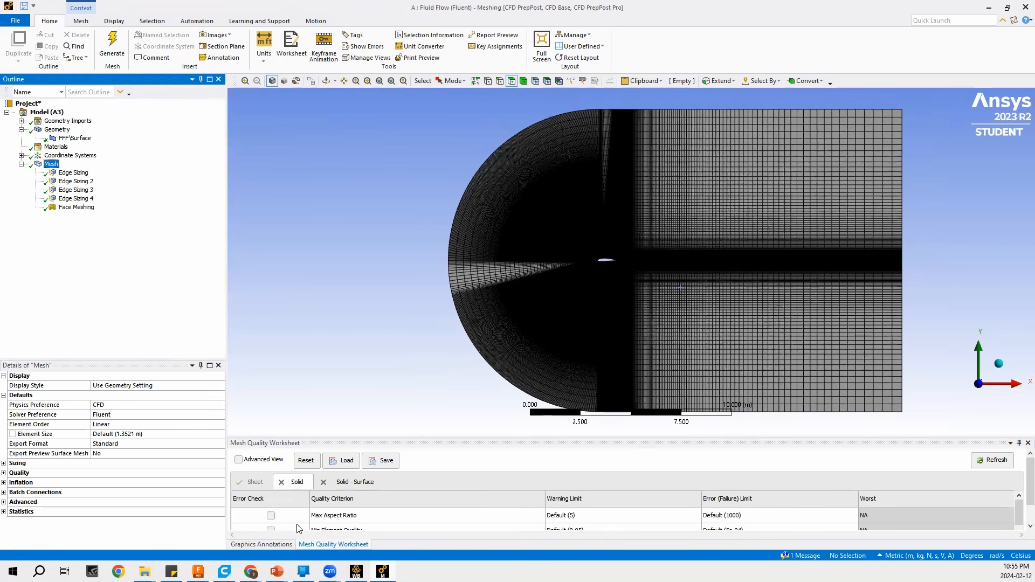
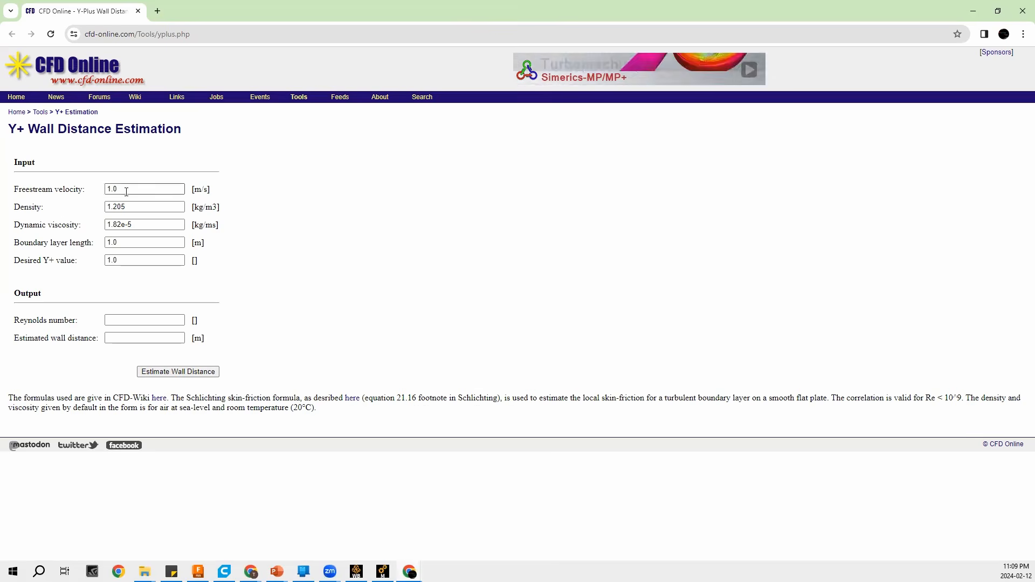
In CFD Online's Y+ wall distance calculator, set freestream velocity to 87.64 m/s, density to 1.225 kg/m3 and dynamic viscosity to 1.7894e-5 kg/ms
drag(131, 188, 54, 197)
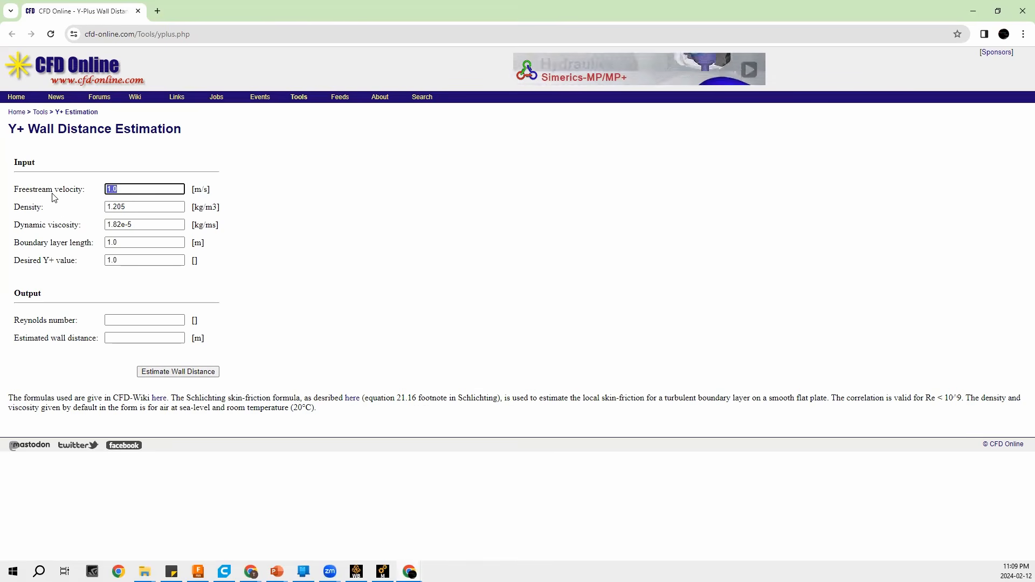
text(87.64)
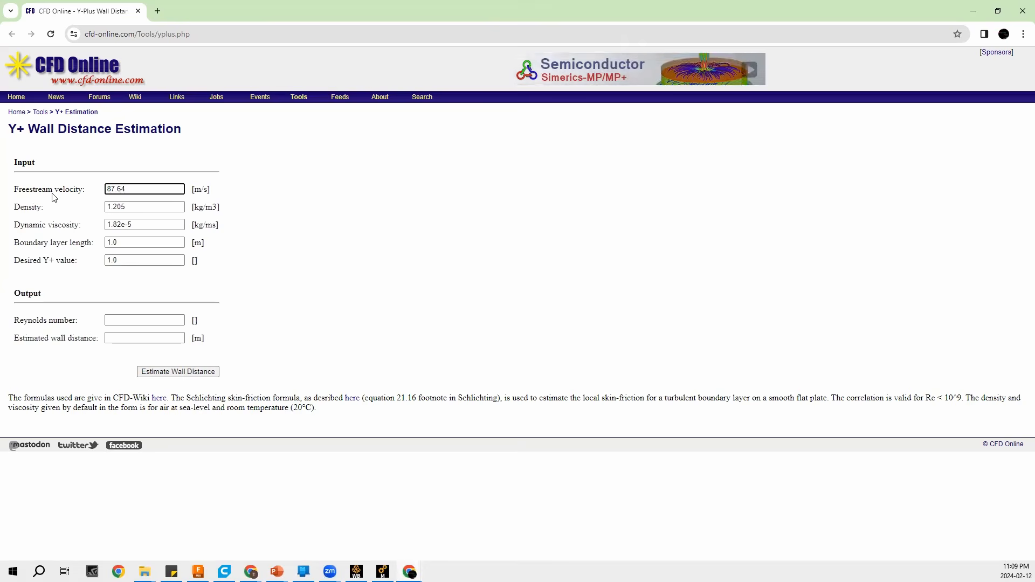
click(128, 208)
drag(126, 208, 119, 206)
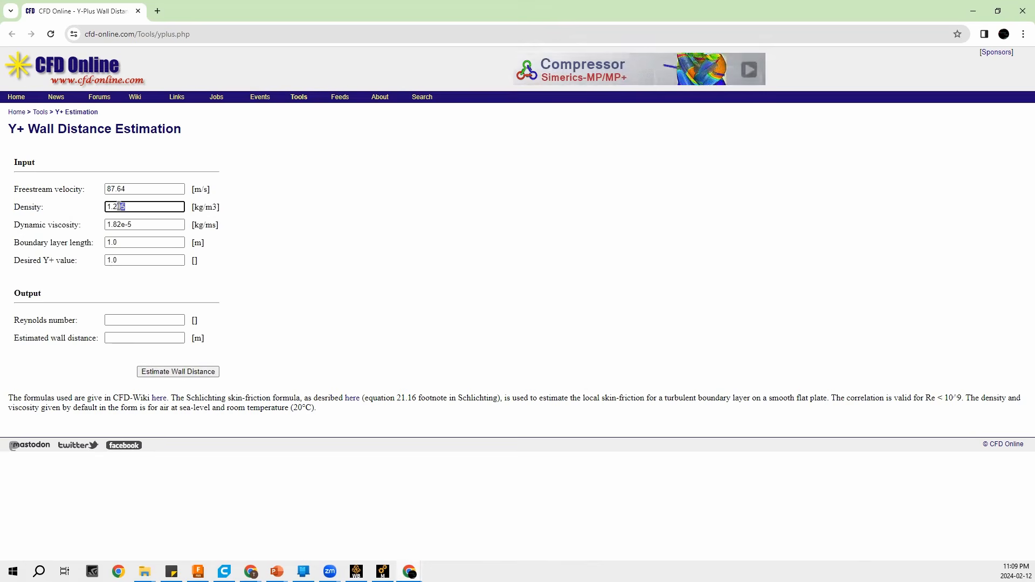
text(25)
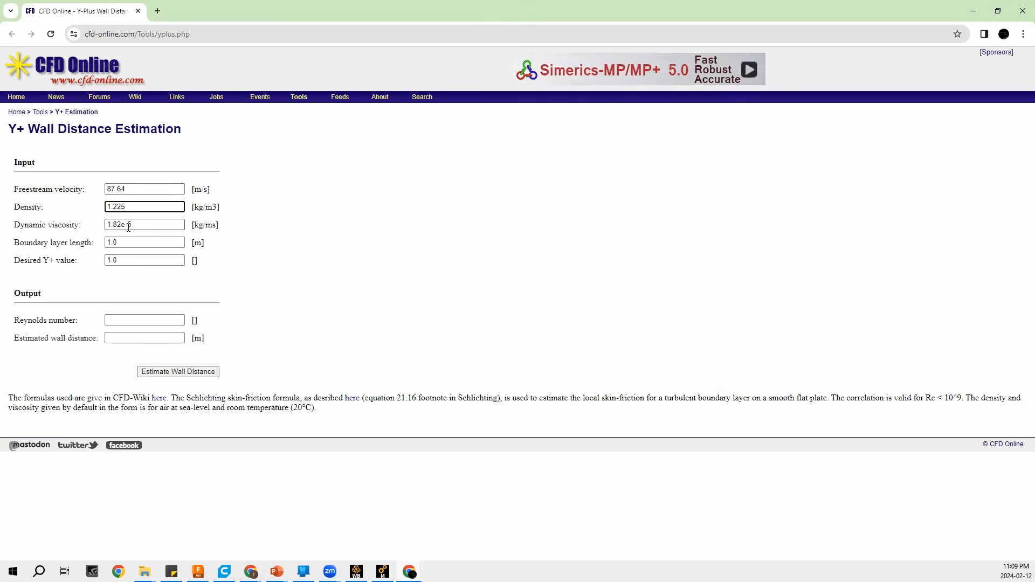
drag(123, 225, 114, 224)
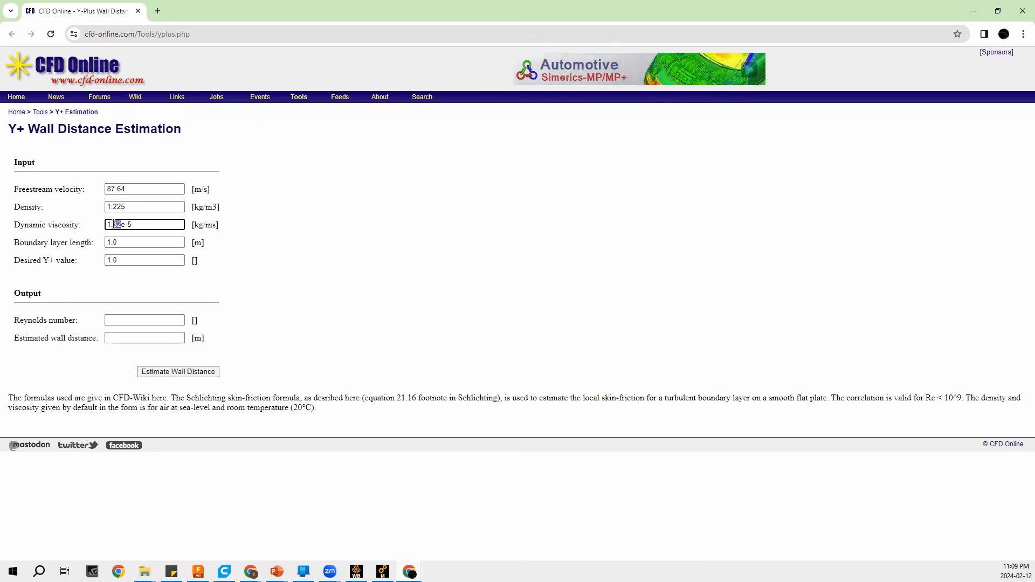
text(7894)
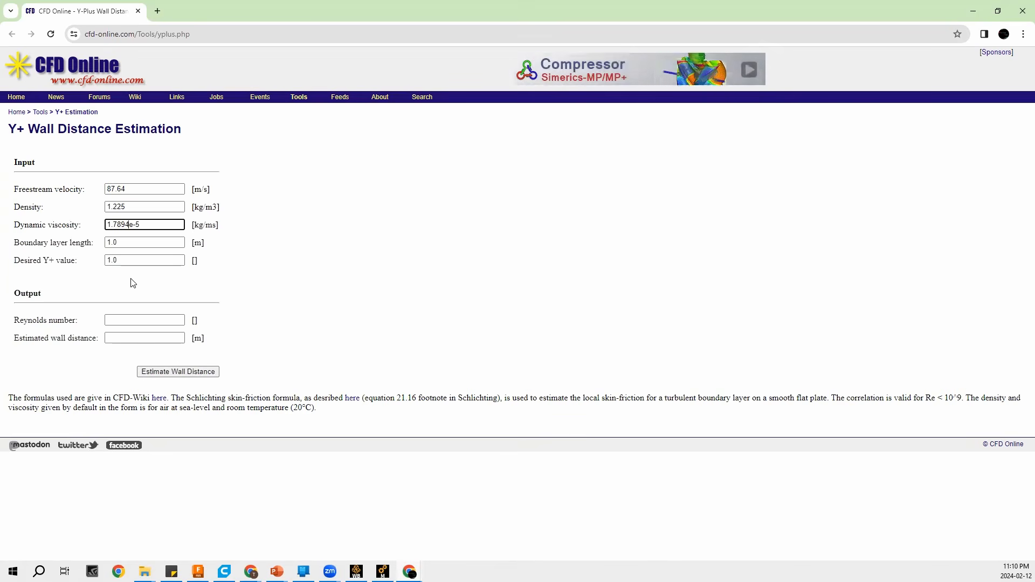
Set the desired Y+ value to 3 and estimate the wall distance
key(Tab)
key(Tab)
text(3)
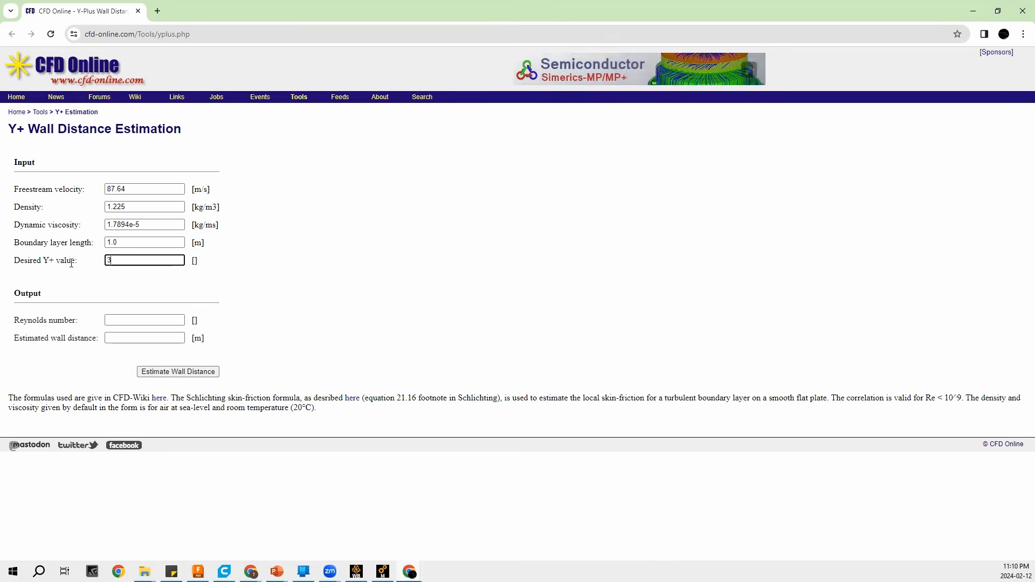
click(156, 376)
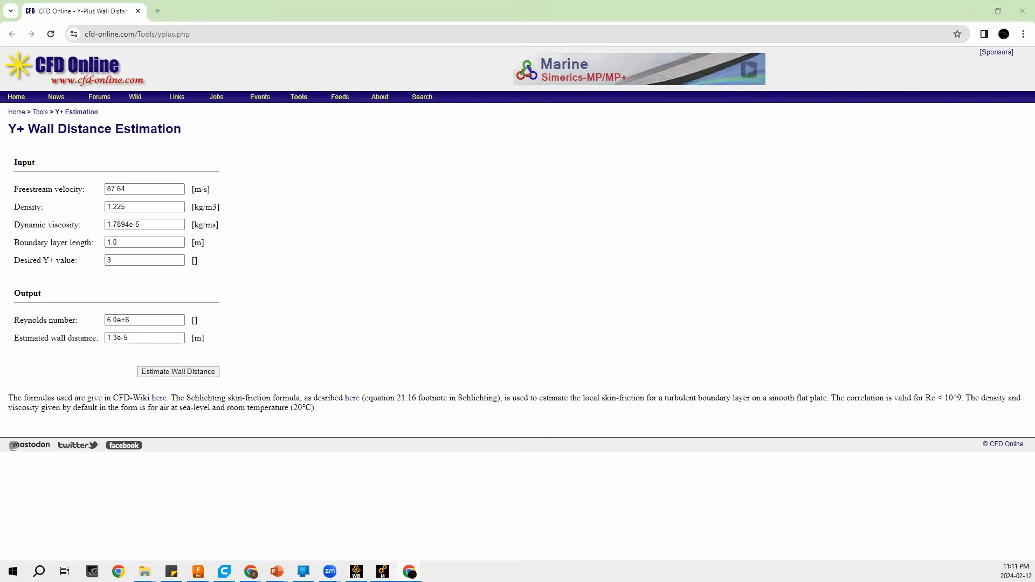
Switch back to Ansys Meshing and examine the first cell layers along the airfoil's upper surface
click(383, 571)
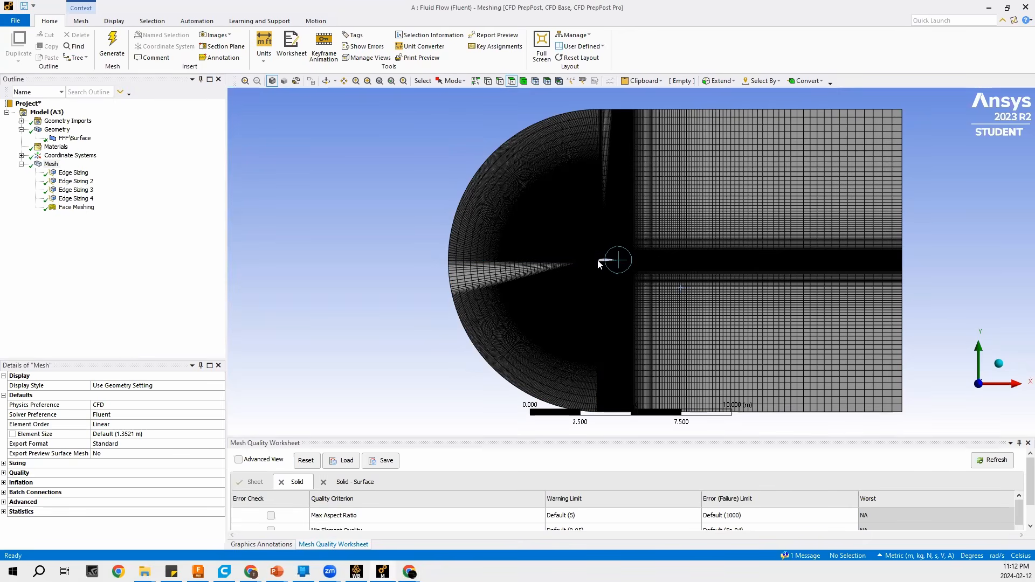
scroll(584, 260, up, 2)
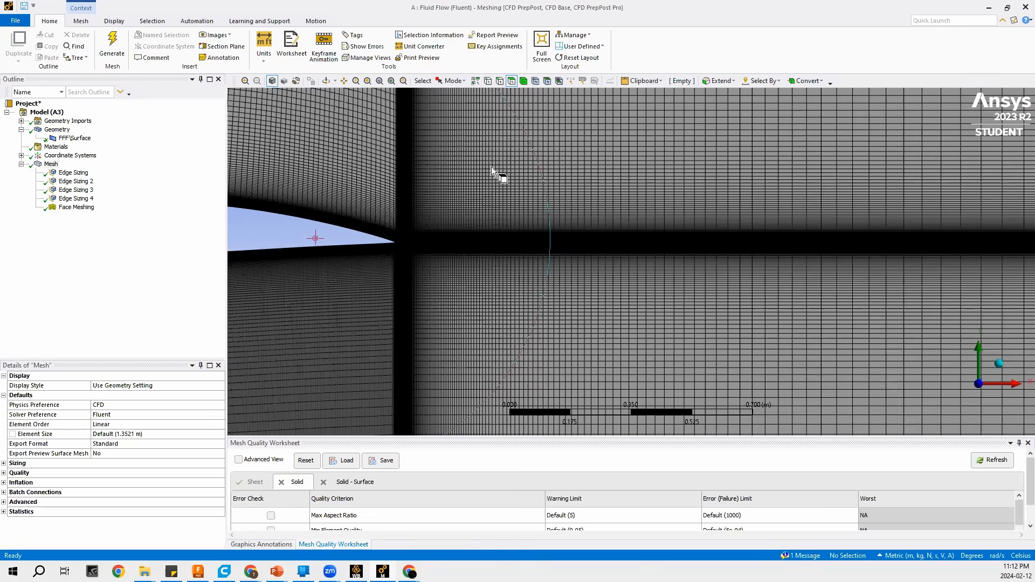
scroll(475, 172, down, 3)
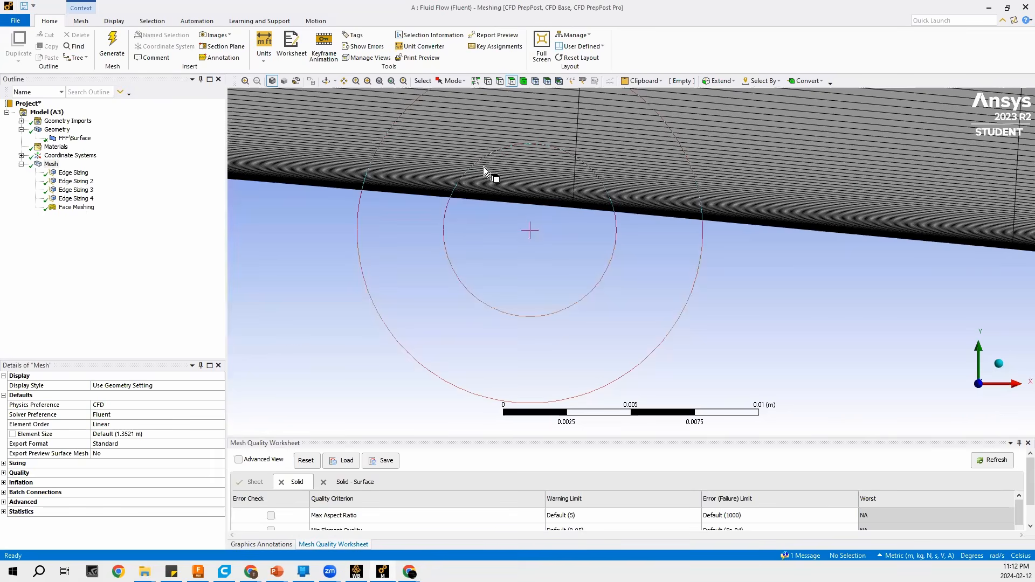
scroll(485, 167, up, 5)
ctrl+middle_drag(510, 220, 541, 286)
ctrl+middle_drag(466, 121, 529, 171)
scroll(403, 160, up, 4)
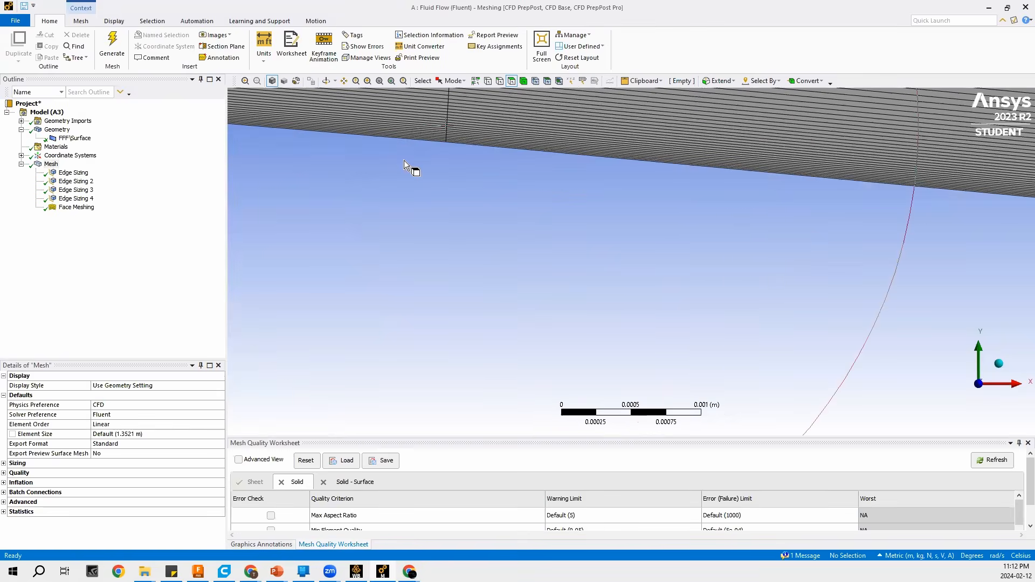
ctrl+middle_drag(426, 172, 525, 326)
scroll(345, 299, up, 5)
ctrl+middle_drag(328, 304, 464, 258)
scroll(445, 296, up, 1)
ctrl+middle_drag(445, 296, 390, 303)
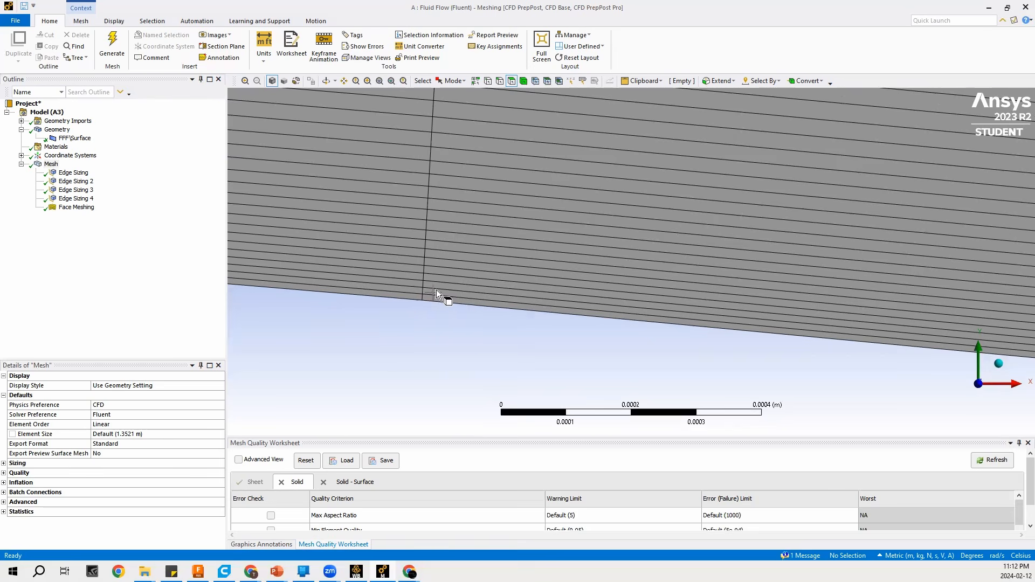
Measure the first cell height between the node on the airfoil's upper surface and the adjacent node above it
click(536, 83)
click(422, 300)
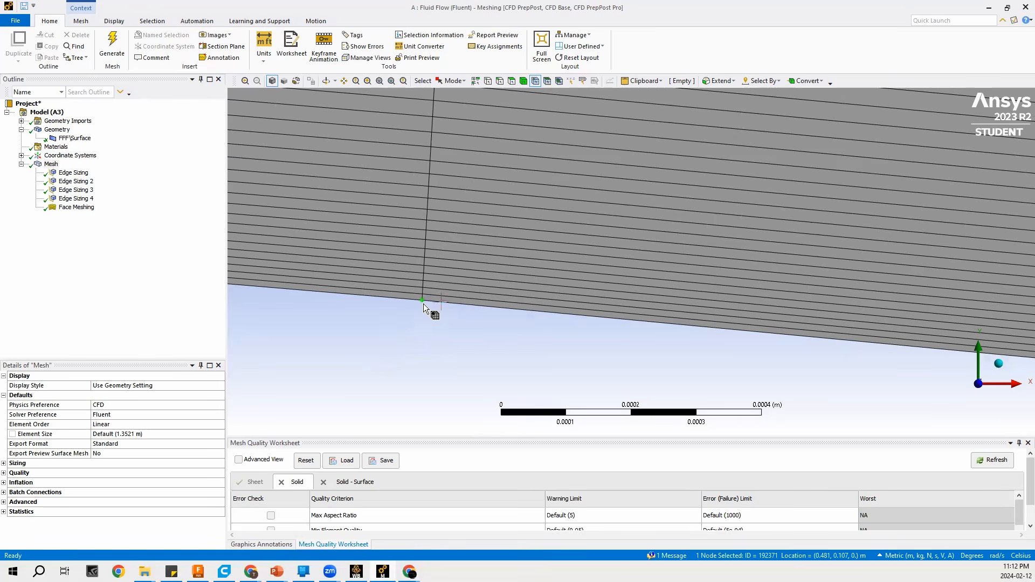
scroll(425, 296, up, 1)
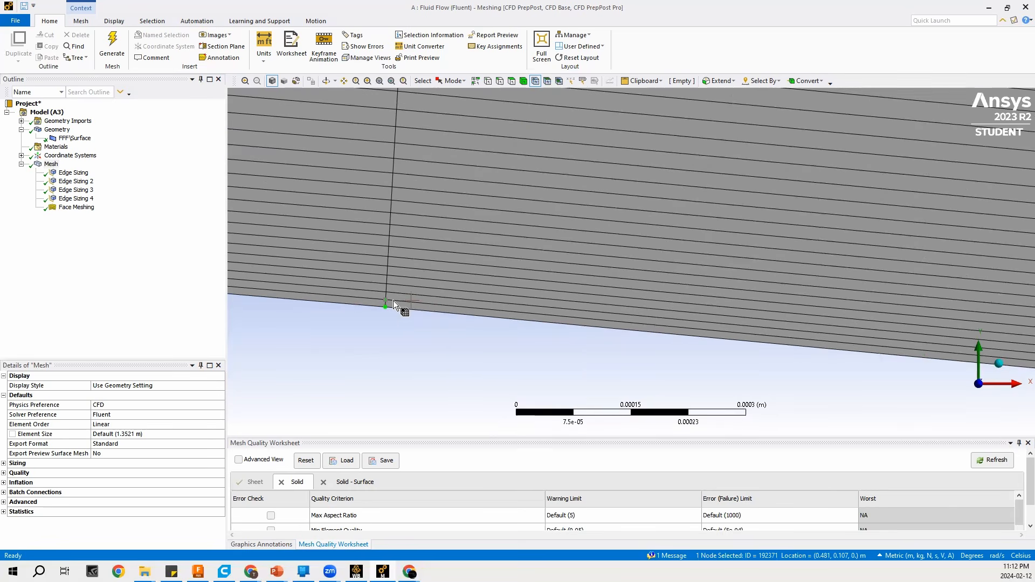
ctrl+click(386, 300)
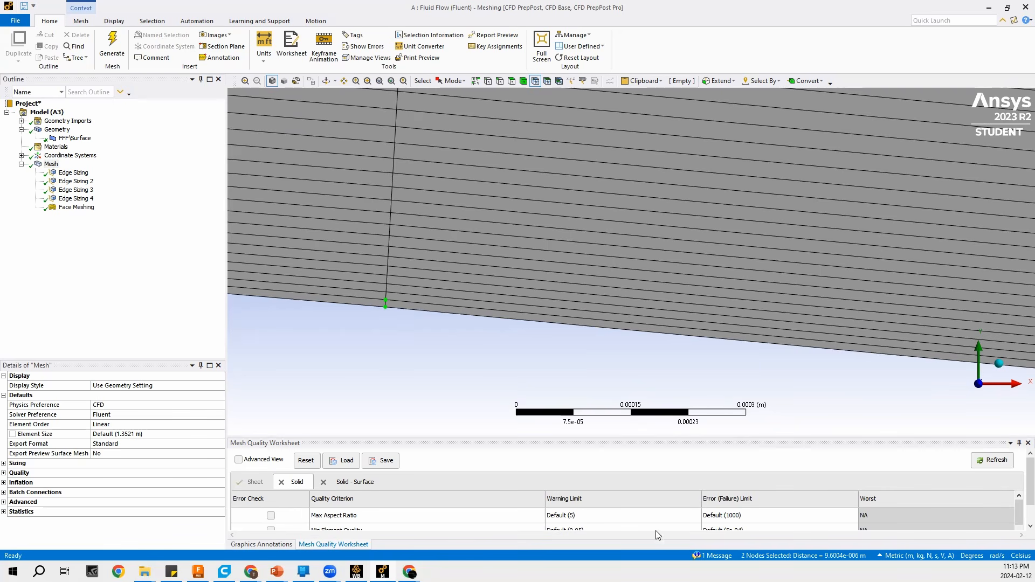
scroll(570, 312, down, 3)
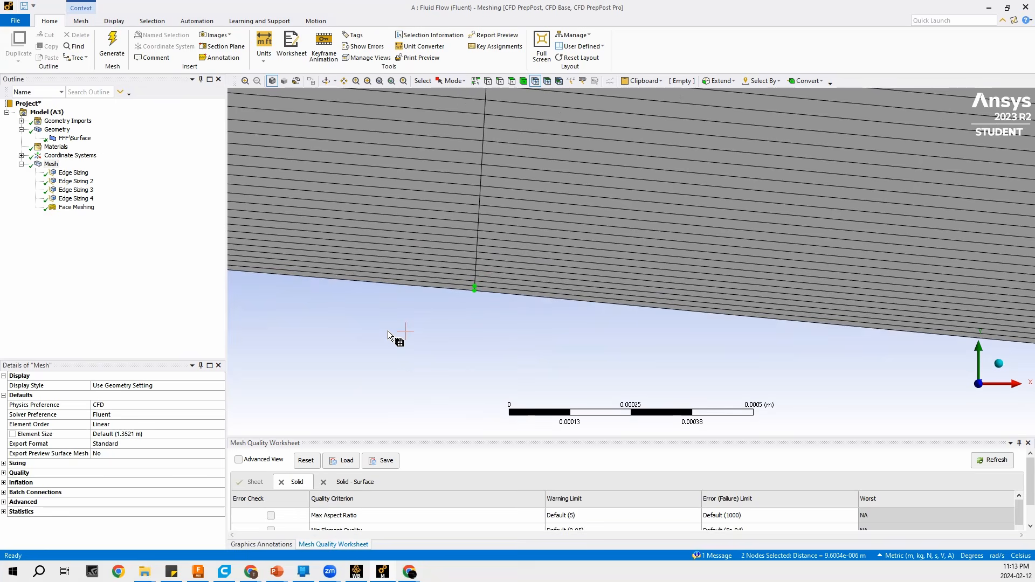
scroll(461, 337, up, 1)
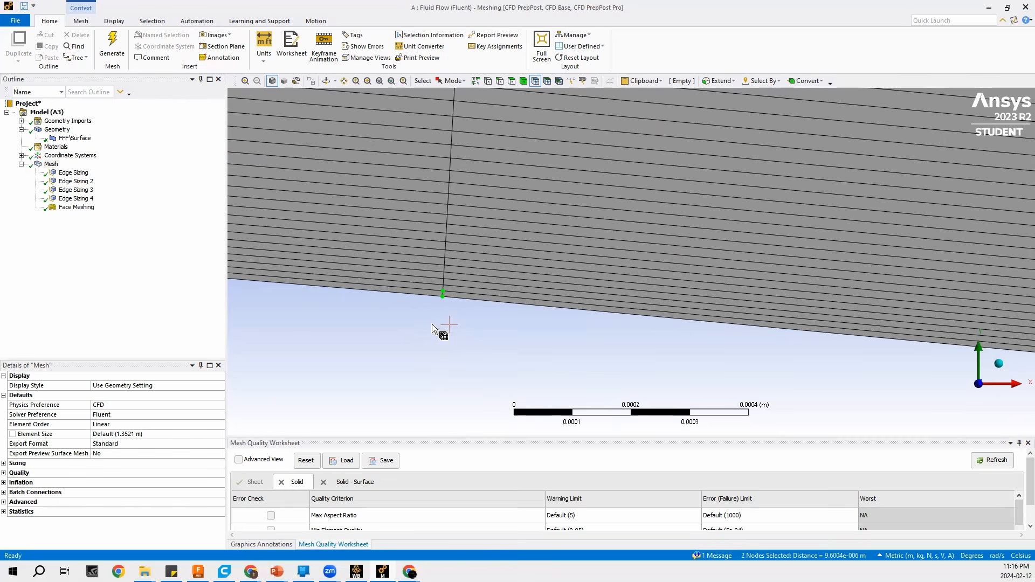
scroll(437, 344, down, 5)
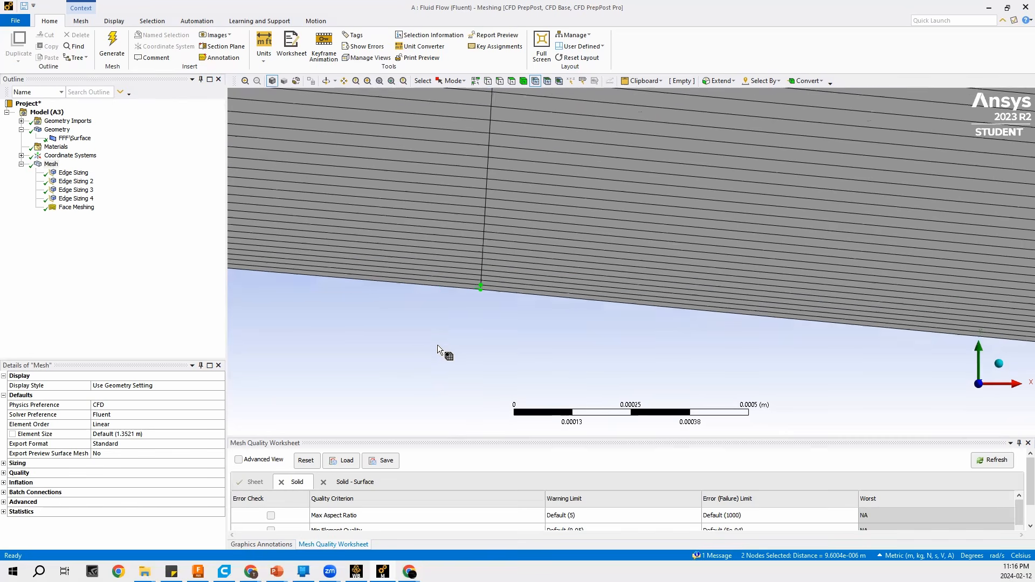
scroll(441, 335, down, 10)
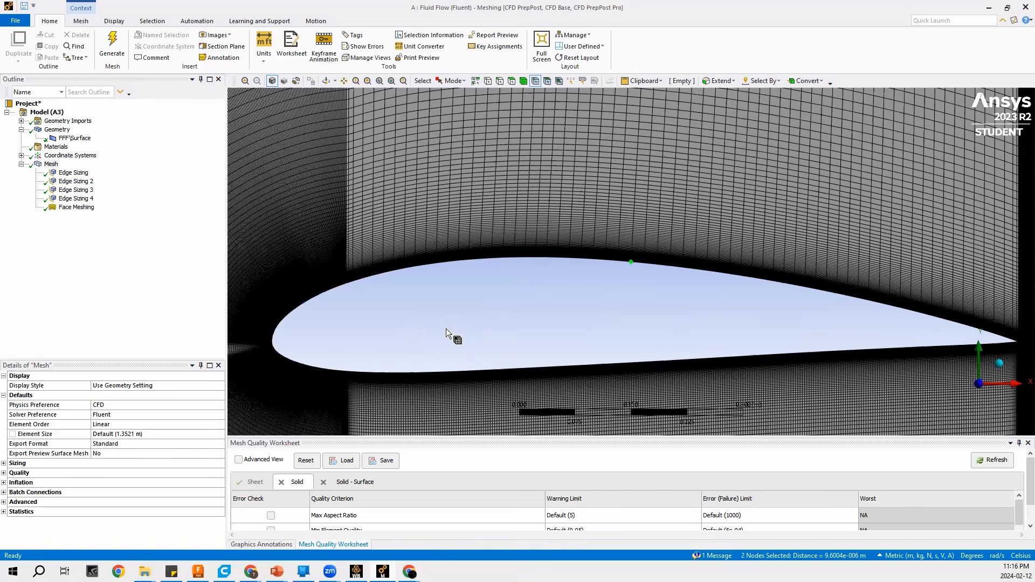
Create a named selection "Inlet" from the six outer edges forming the C-shaped arc and the domain's upper and lower boundaries
scroll(386, 334, down, 8)
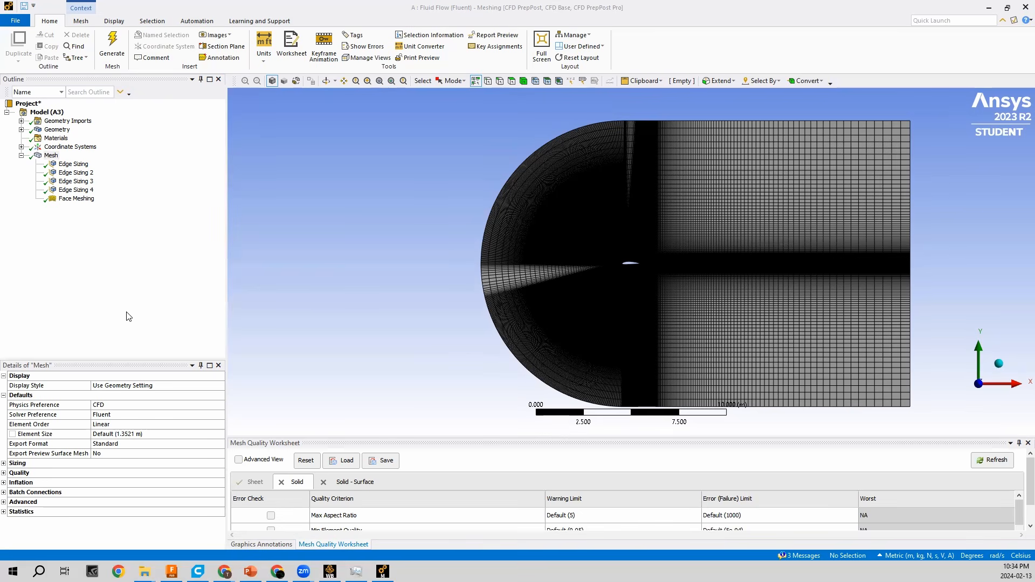
click(498, 81)
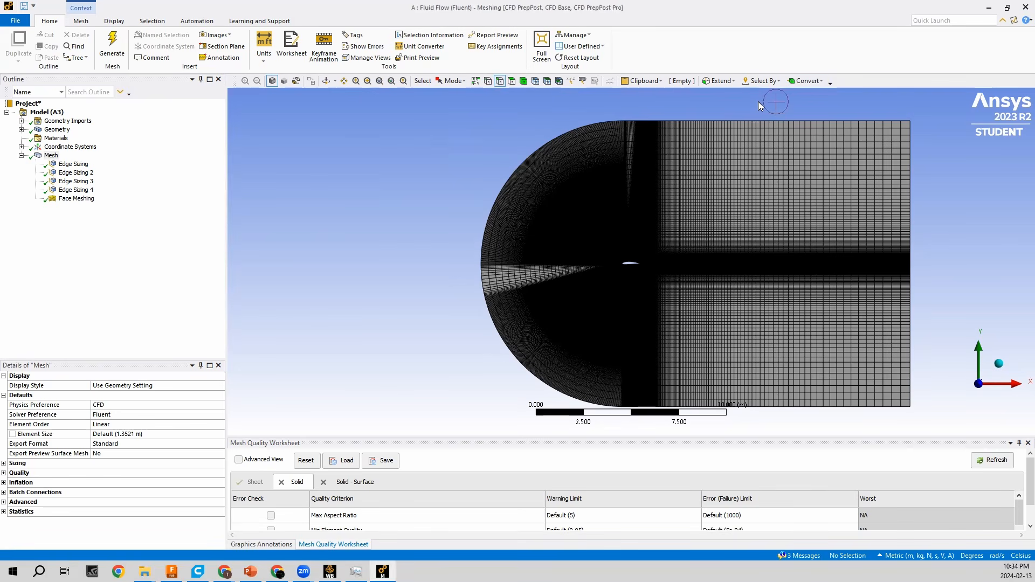
click(752, 120)
ctrl+click(632, 120)
ctrl+click(604, 123)
ctrl+click(486, 303)
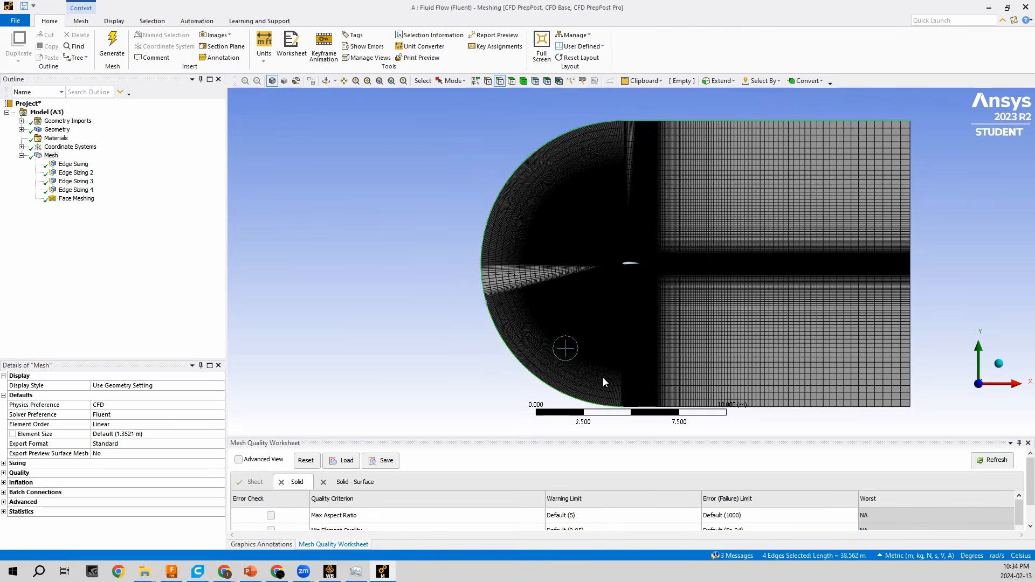
ctrl+click(656, 407)
ctrl+click(659, 409)
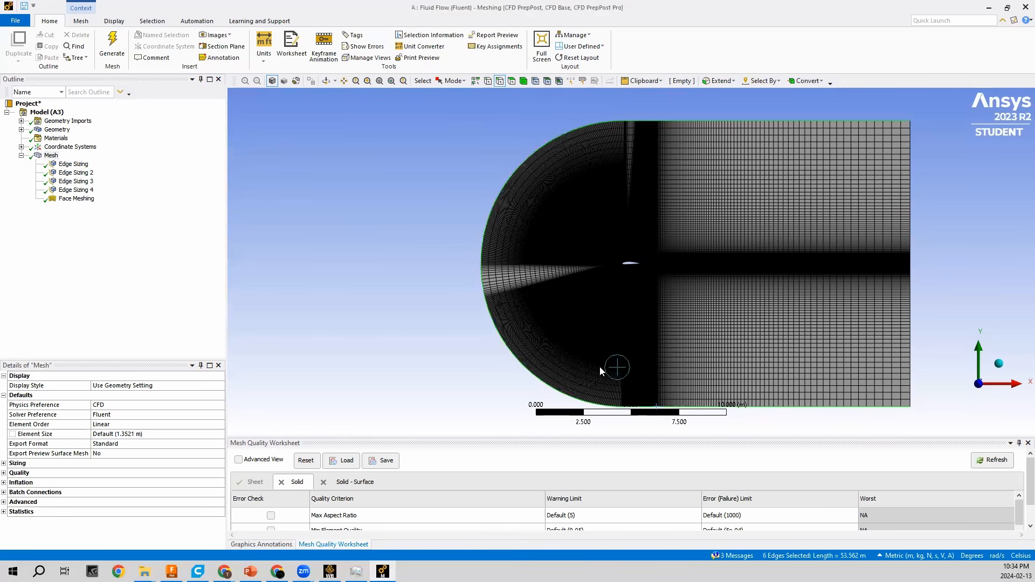
right_click(486, 306)
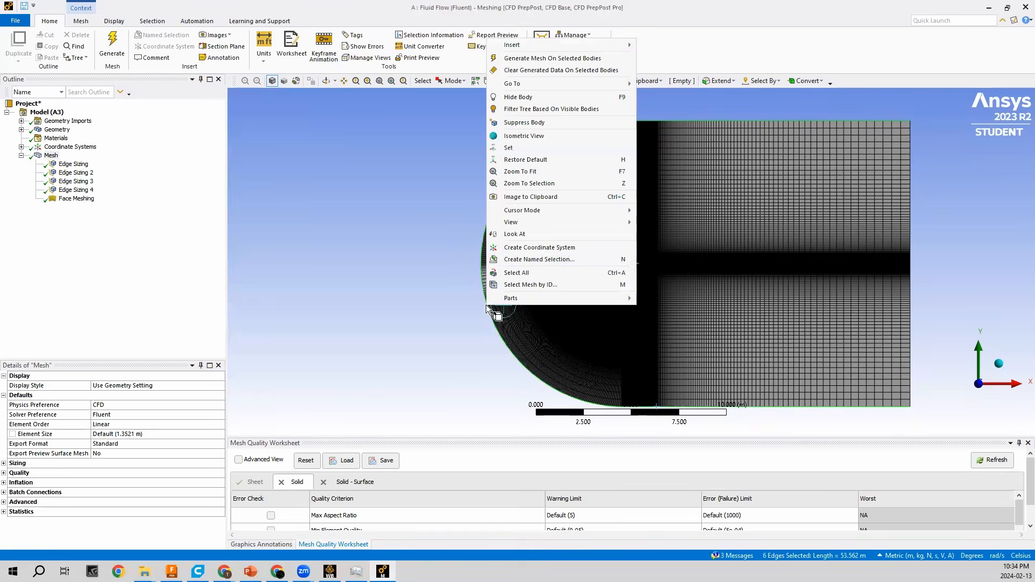
click(523, 255)
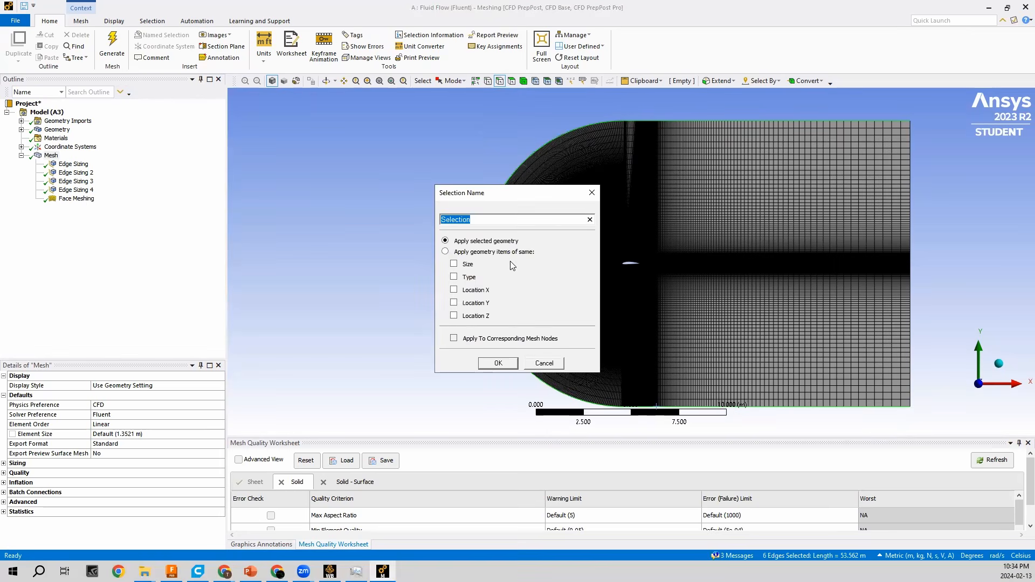
text(Inlet)
click(497, 364)
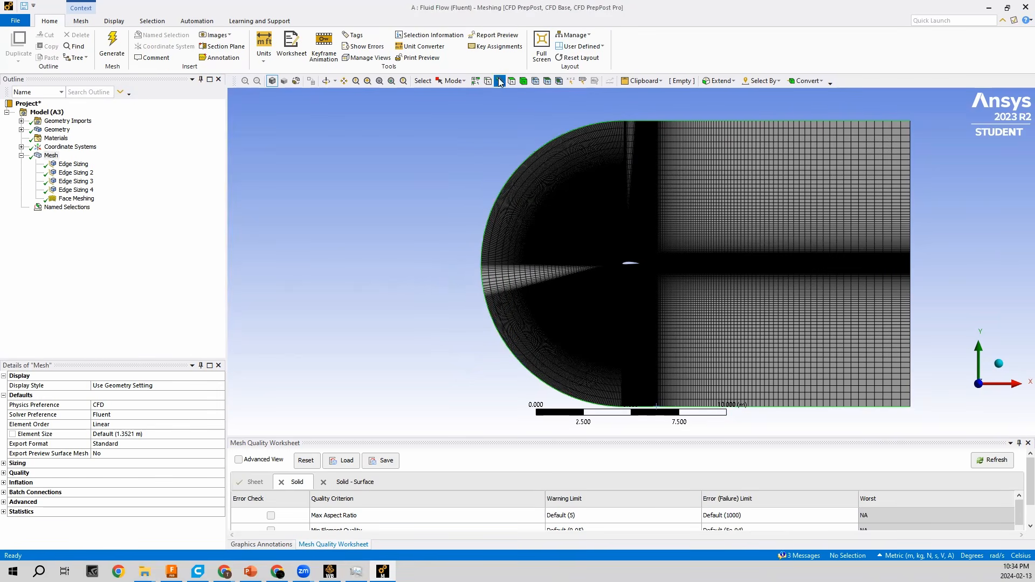
Create a named selection "Outlet" from the two vertical edges at the downstream end of the domain
click(910, 277)
ctrl+click(911, 279)
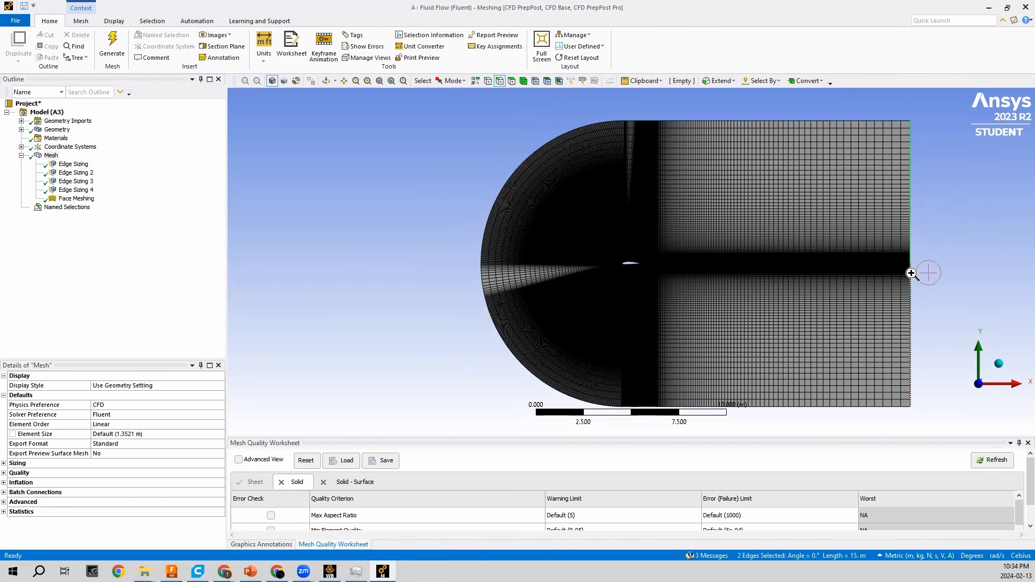
right_click(912, 276)
click(937, 494)
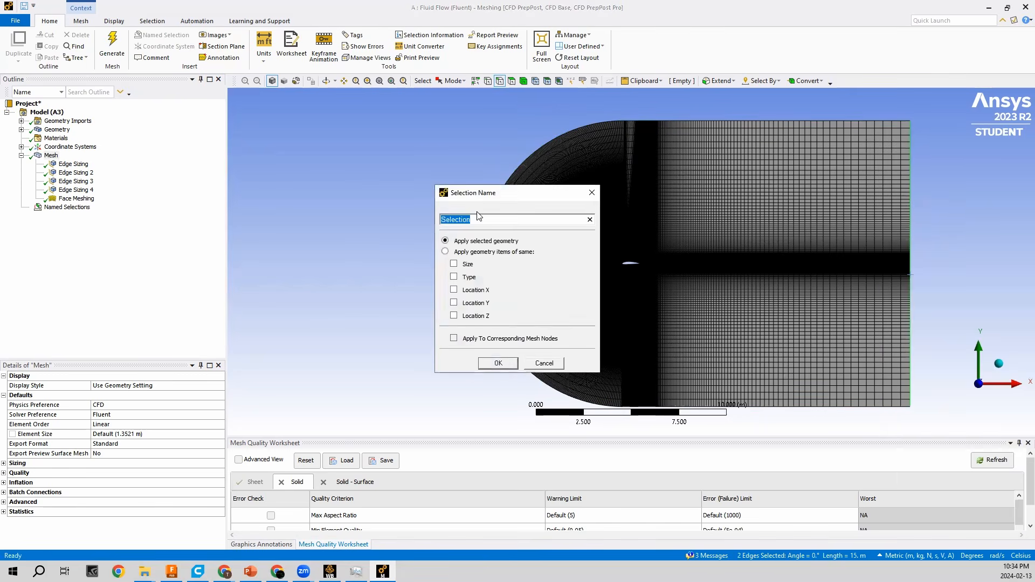
text(Outlet)
click(498, 363)
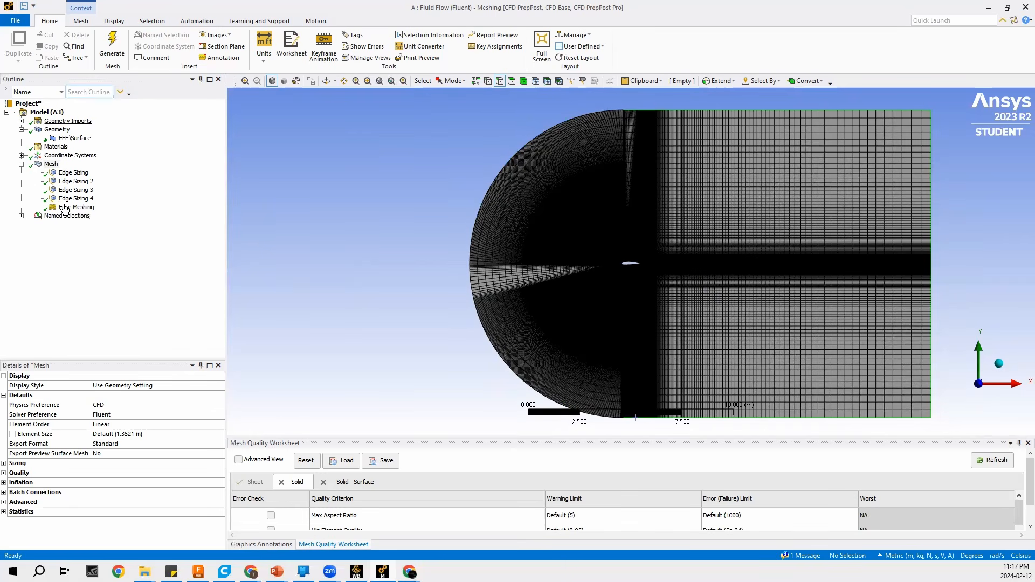
Expand the named selections and inspect which edges Inlet and Outlet cover
click(21, 216)
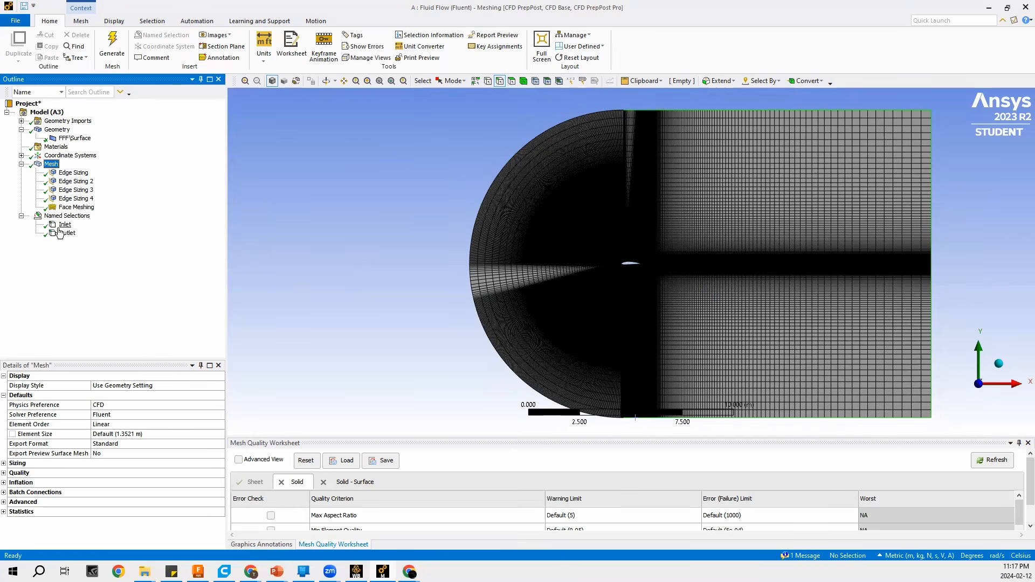
click(64, 225)
click(65, 233)
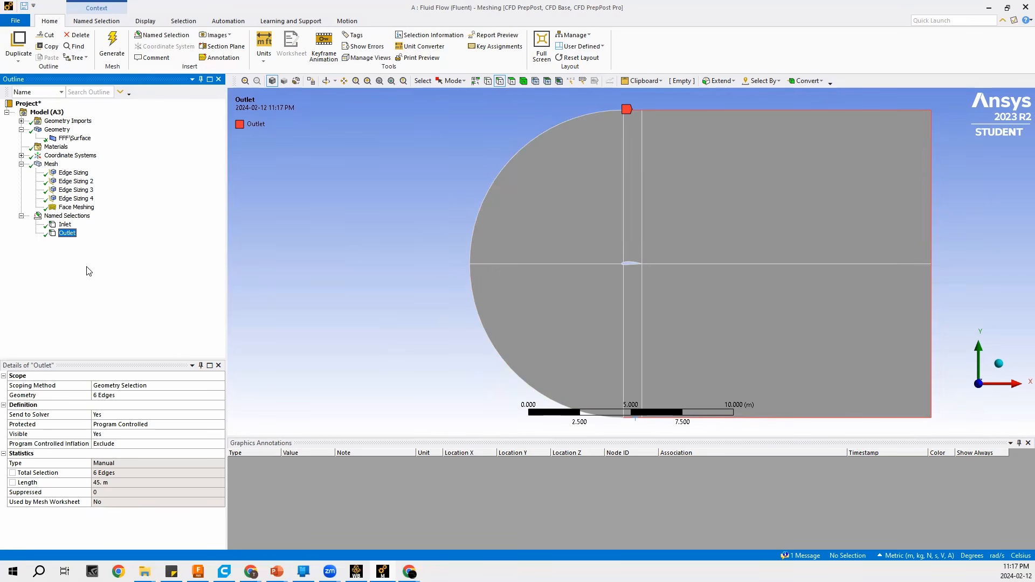
Create a named selection "Wall" from the four edges that make up the airfoil's upper and lower surfaces
scroll(623, 270, up, 3)
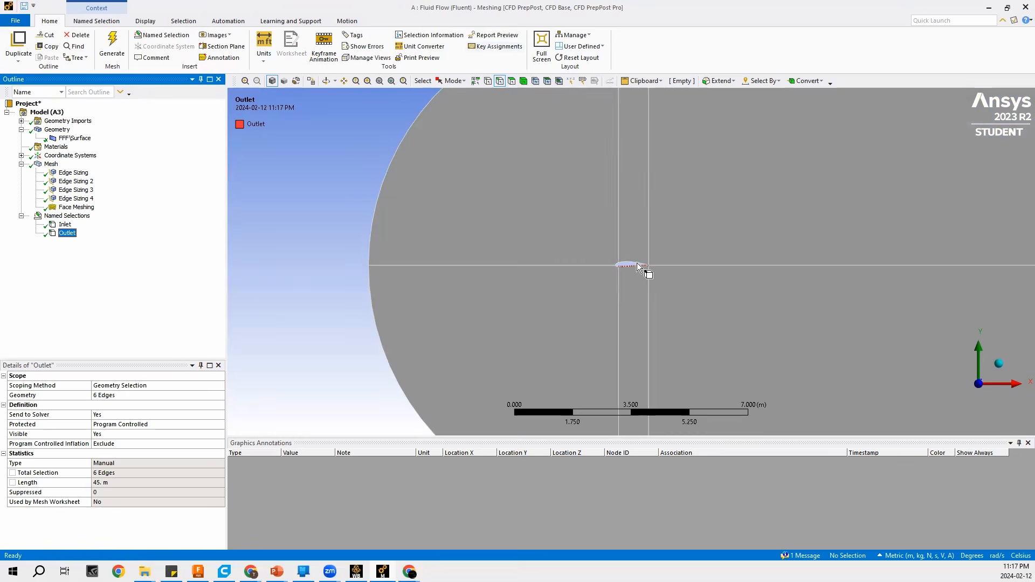
scroll(617, 270, up, 5)
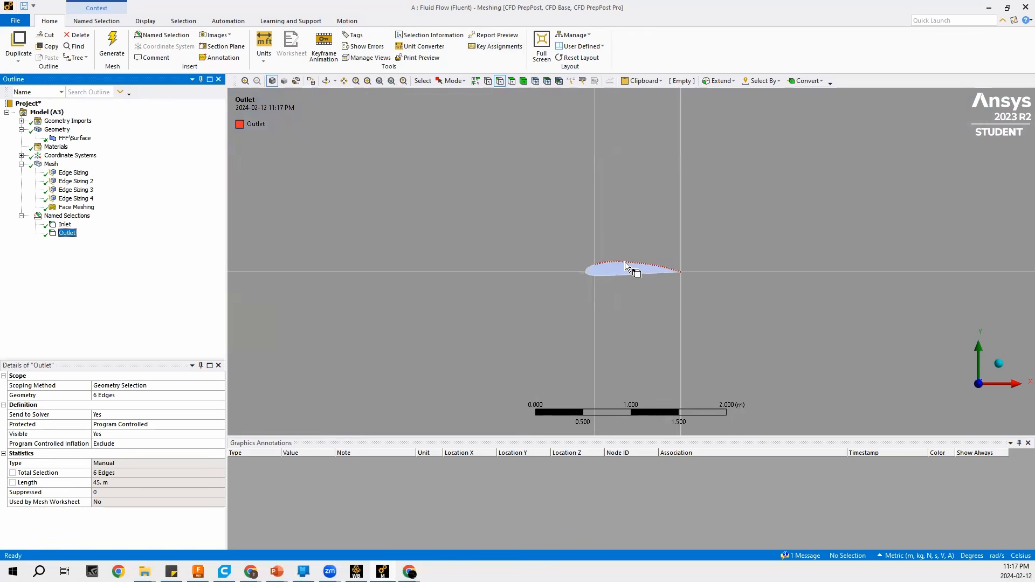
click(626, 265)
ctrl+click(626, 276)
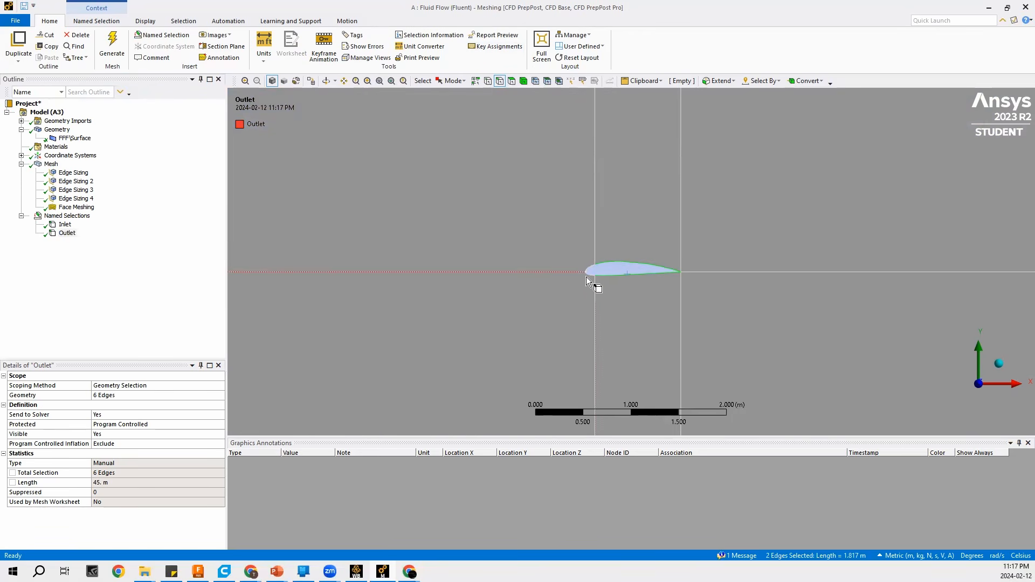
ctrl+click(590, 277)
ctrl+click(595, 291)
scroll(583, 274, up, 3)
ctrl+click(563, 270)
ctrl+click(562, 283)
scroll(633, 301, down, 3)
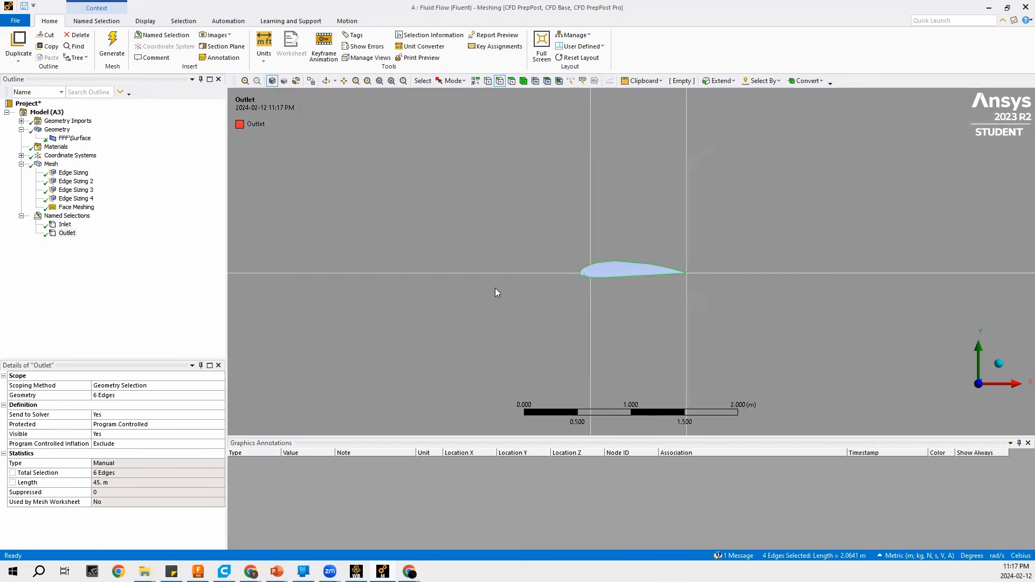
right_click(628, 278)
click(683, 475)
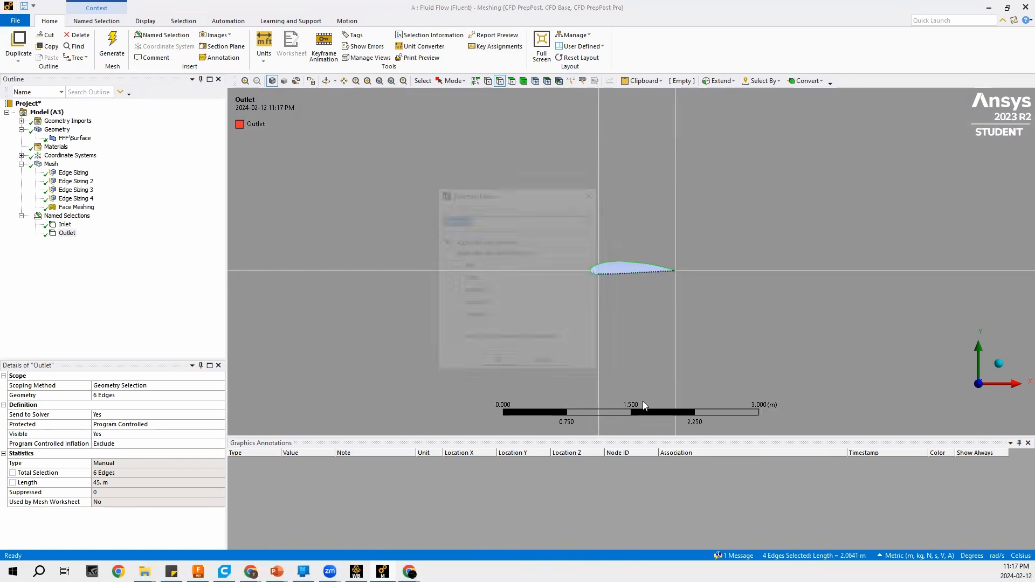
text(Wall)
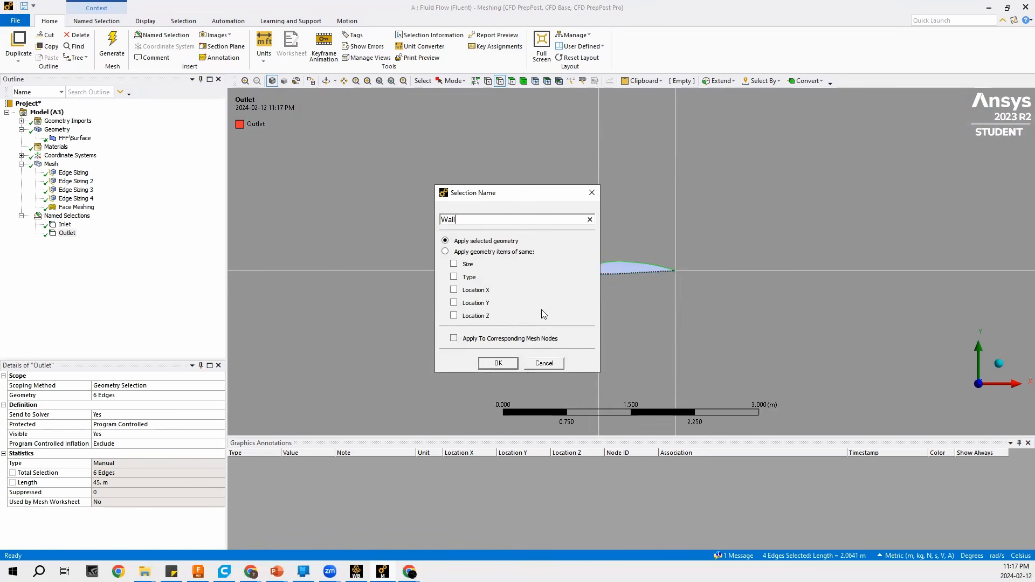
click(504, 363)
Create a named selection "Fluid_Domain" from all six faces of the domain around the airfoil
scroll(506, 331, down, 5)
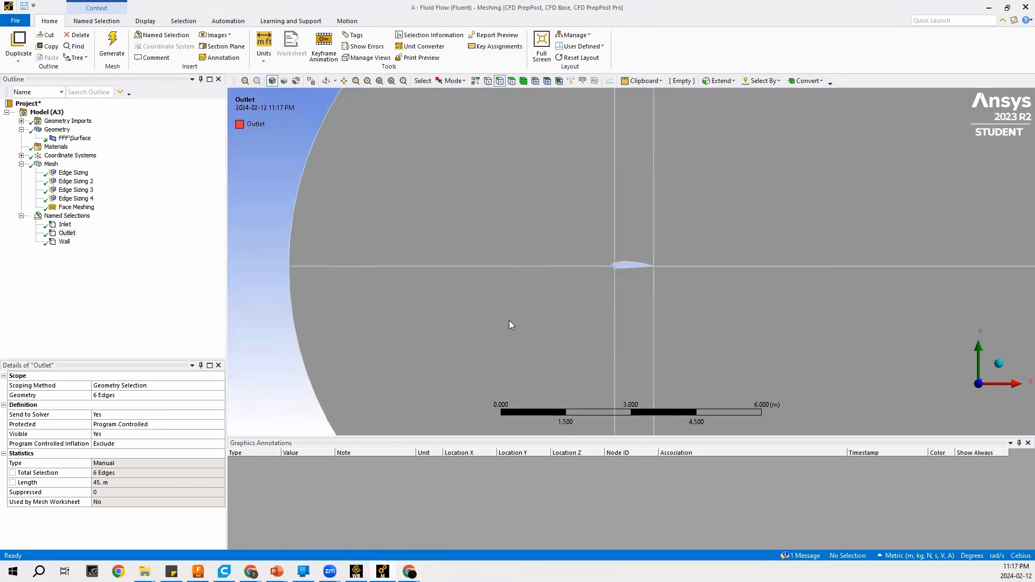
click(513, 83)
click(740, 219)
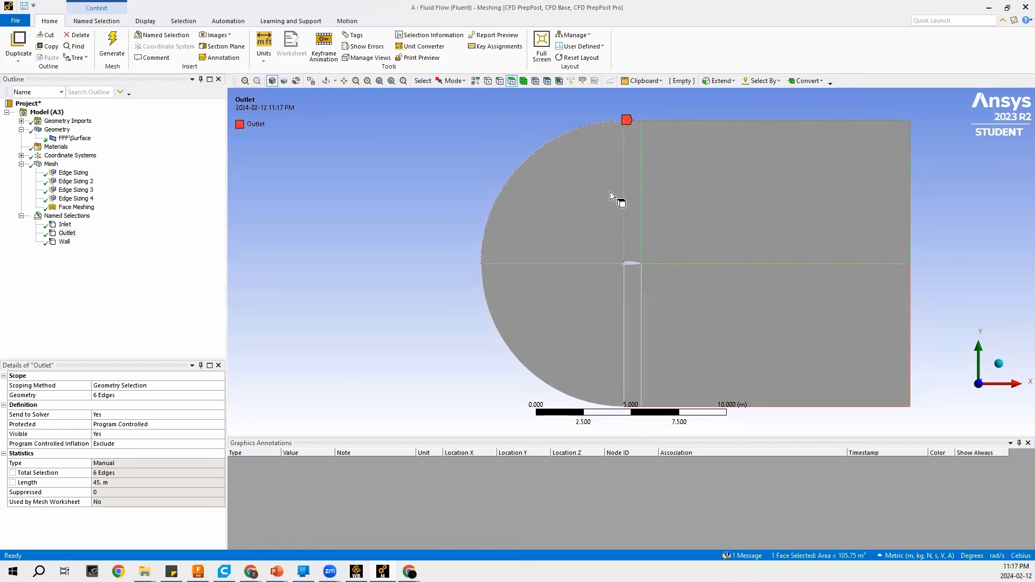
ctrl+click(631, 195)
ctrl+click(599, 238)
ctrl+click(590, 292)
ctrl+click(632, 320)
ctrl+click(649, 320)
right_click(634, 314)
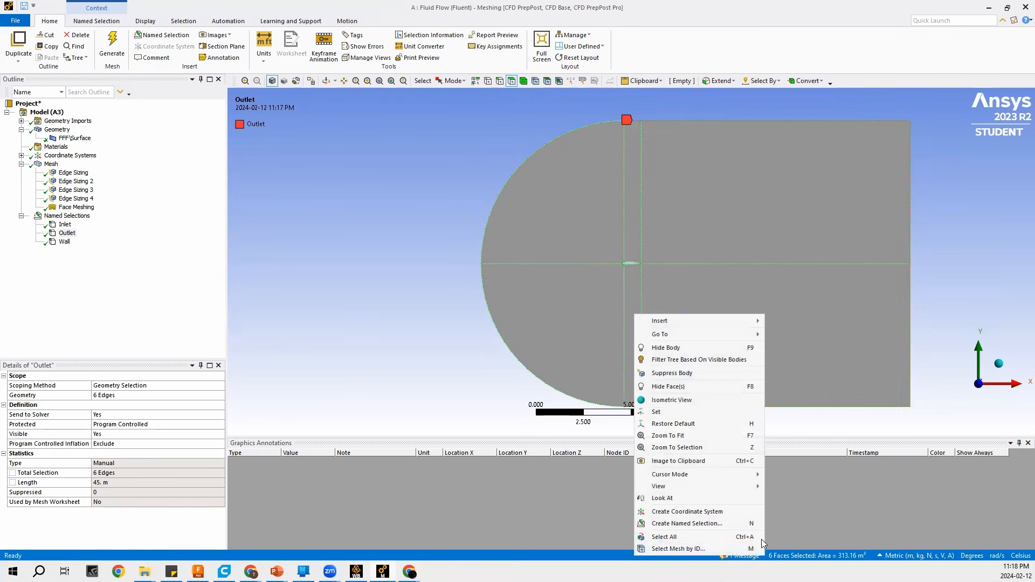
click(701, 523)
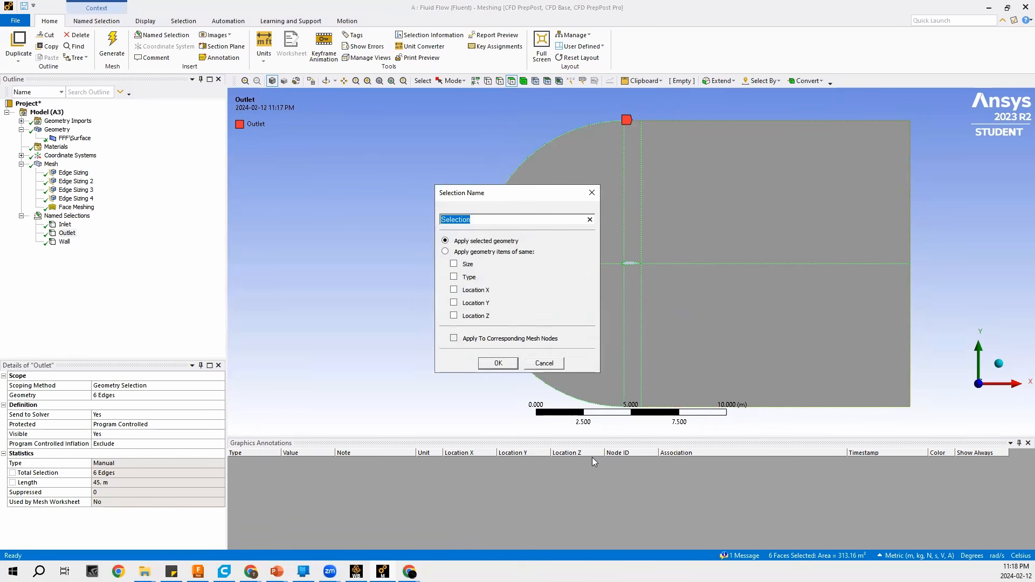
text(Fluid_Domain)
click(498, 364)
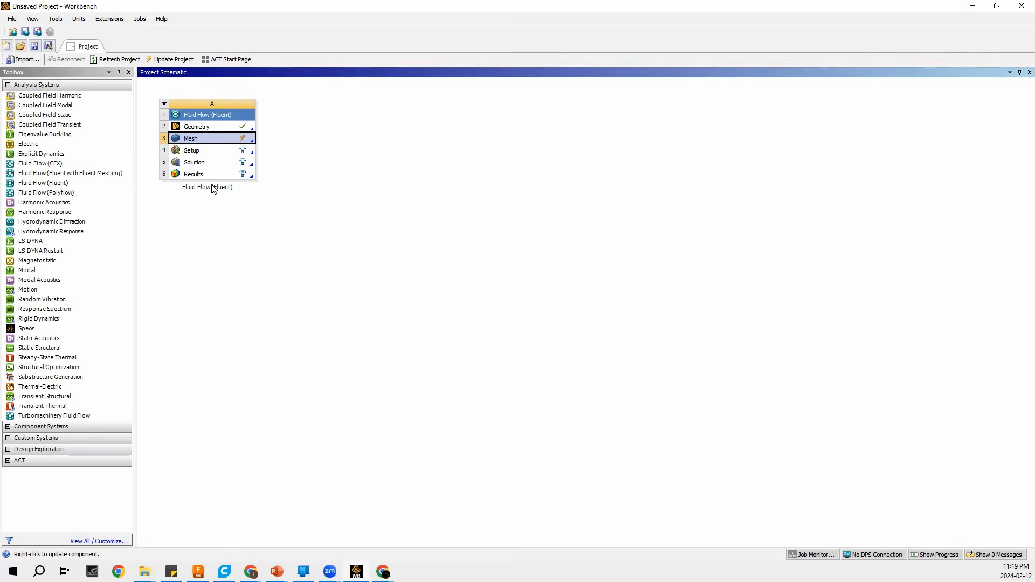
In Workbench, update the Mesh component of the Fluid Flow (Fluent) system and open its Setup
right_click(203, 141)
click(234, 197)
double_click(205, 153)
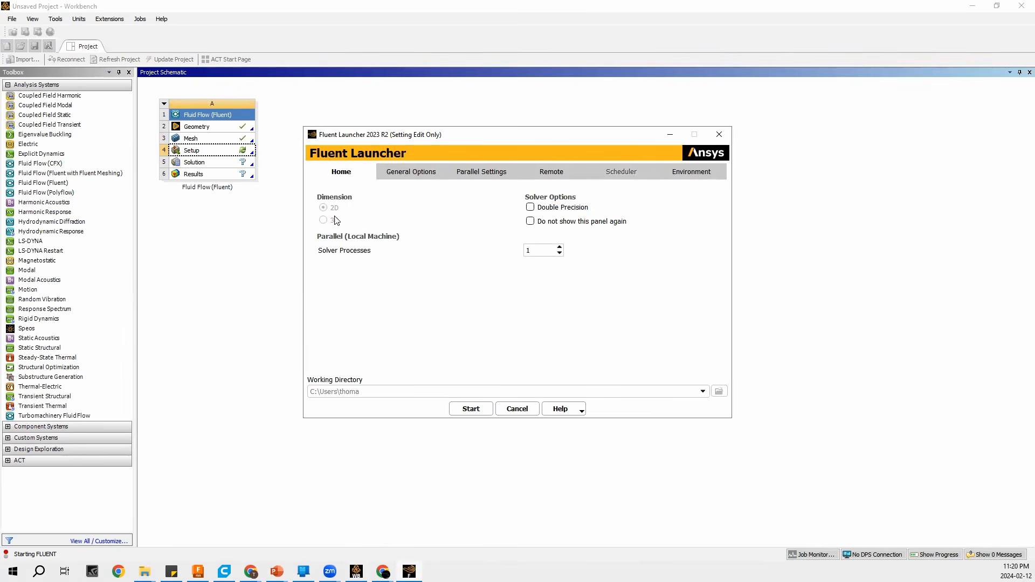
Start Fluent with double precision, 2 solver processes and 1 solver GPGPU per machine
click(531, 208)
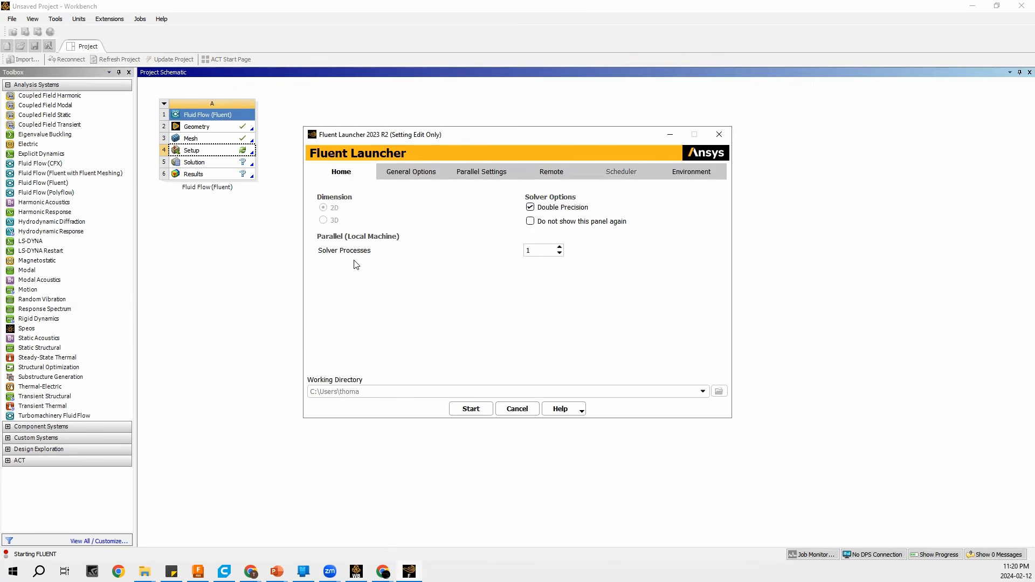
click(560, 247)
click(473, 175)
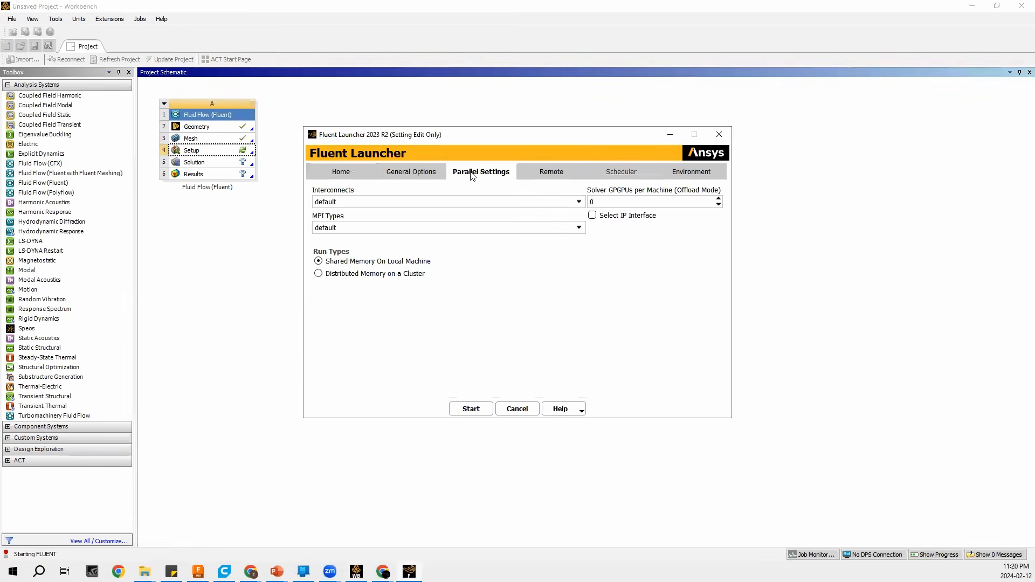
click(718, 198)
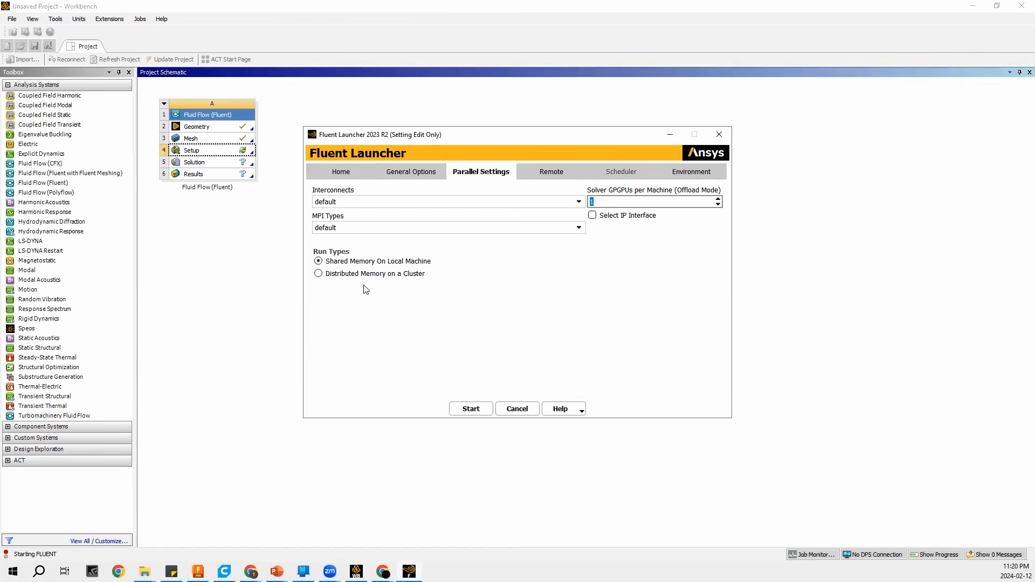
click(332, 175)
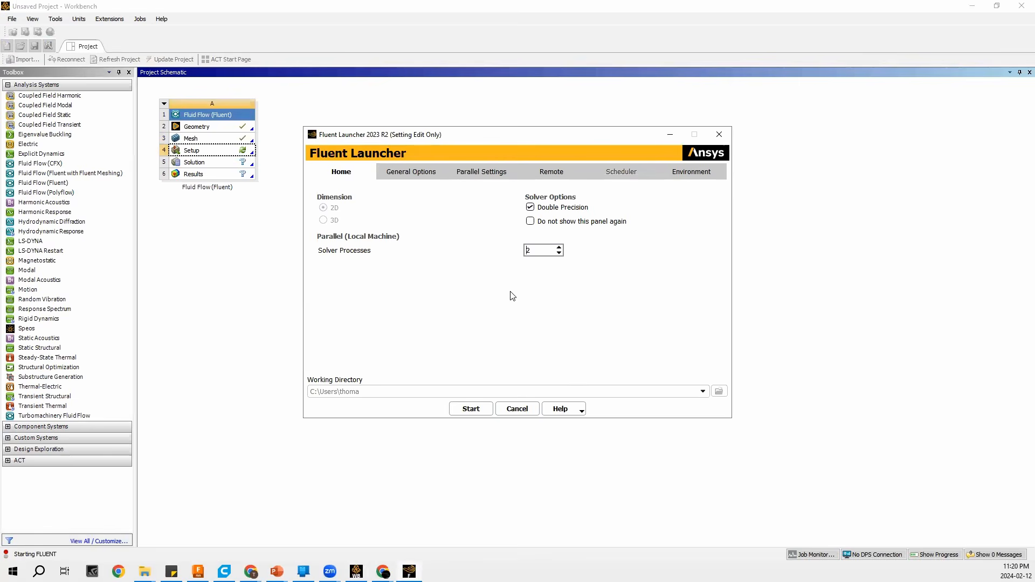
click(475, 411)
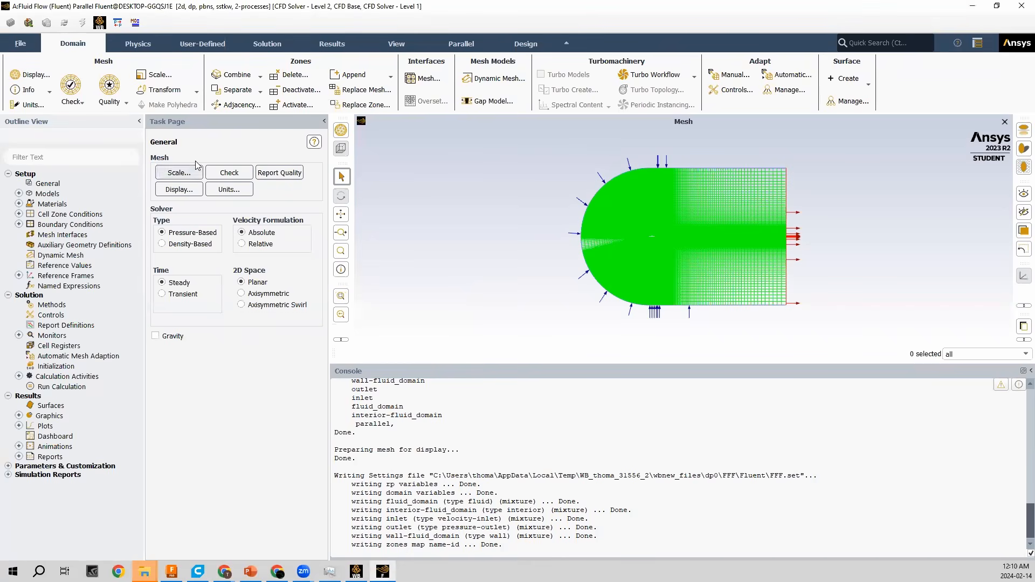
Run the mesh check in Fluent and examine the minimum, maximum and total volume statistics for negative values
click(222, 173)
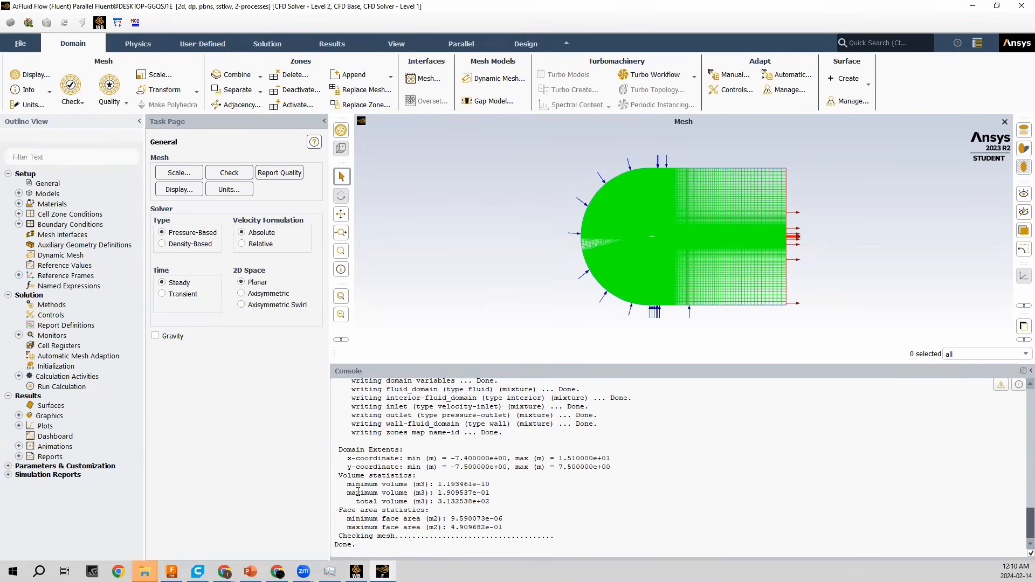
drag(339, 476, 496, 499)
click(469, 491)
drag(435, 481, 492, 503)
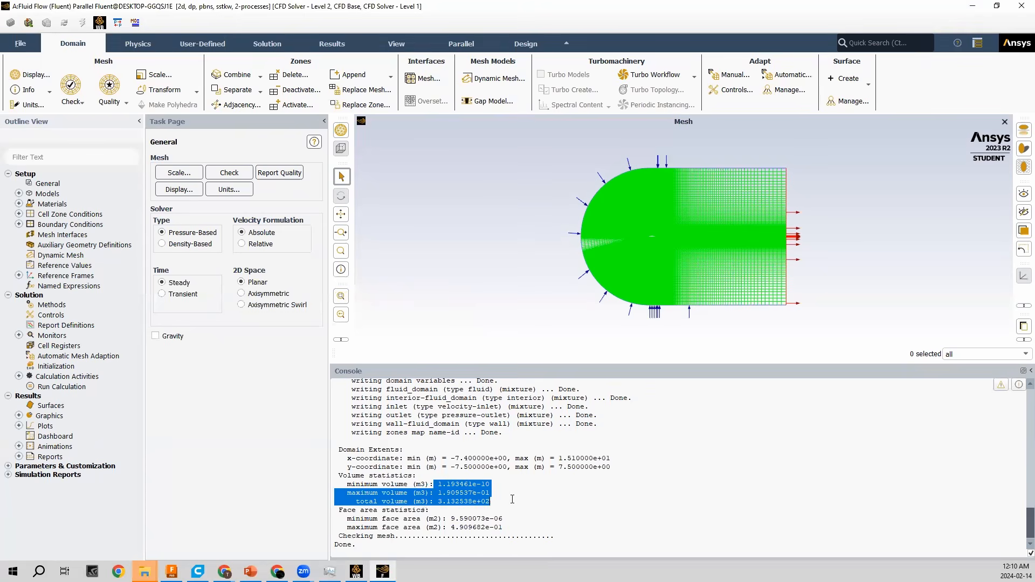
click(499, 507)
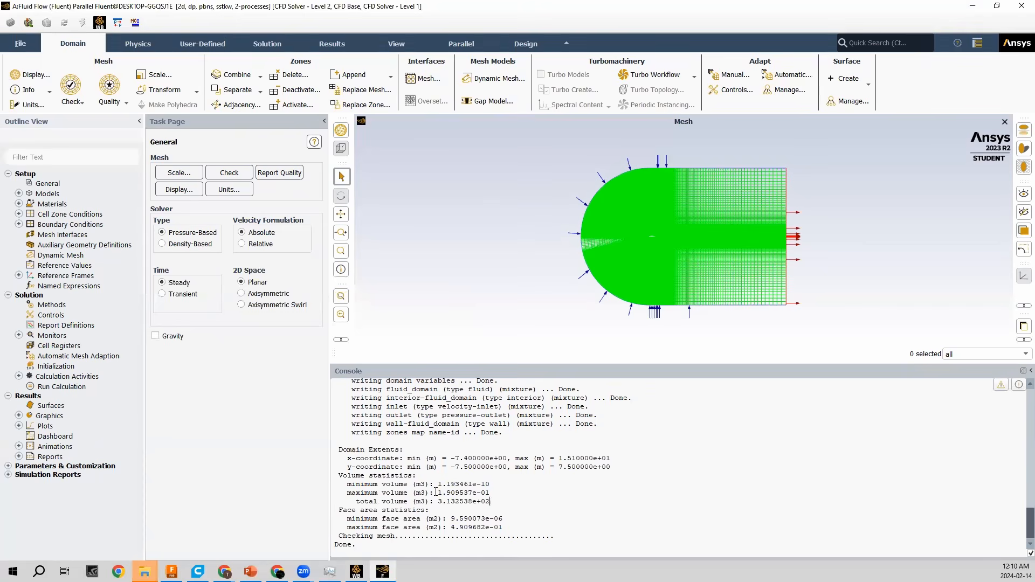
drag(434, 485, 494, 501)
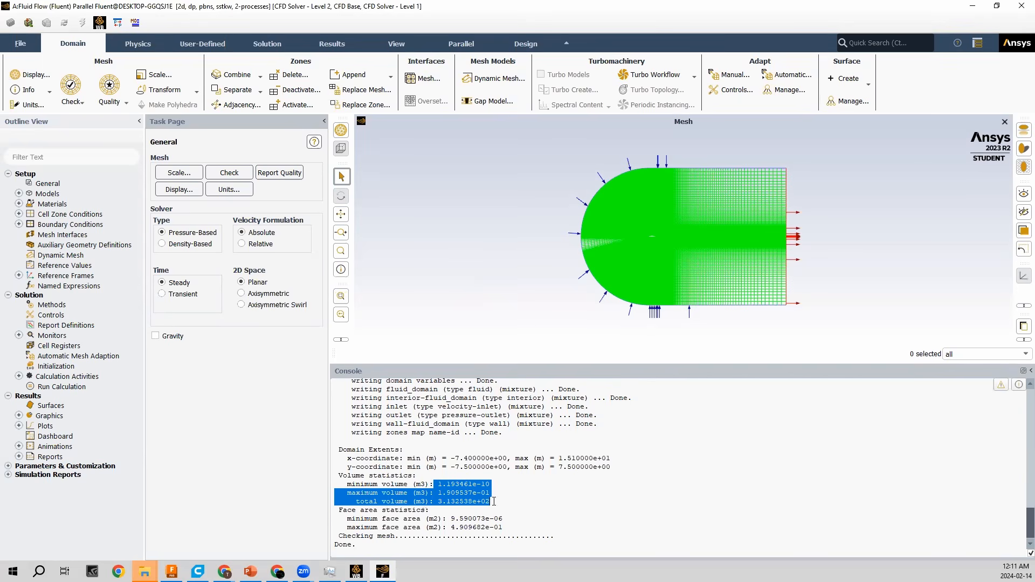
drag(494, 502, 434, 484)
click(546, 496)
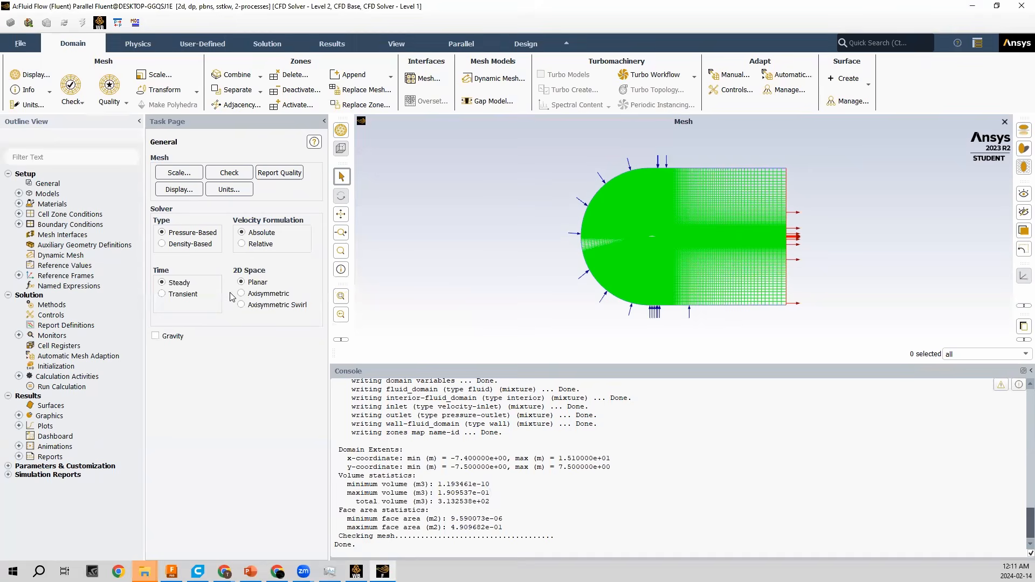
Review the list of physics models and the density and viscosity defined for the fluid material air
double_click(58, 193)
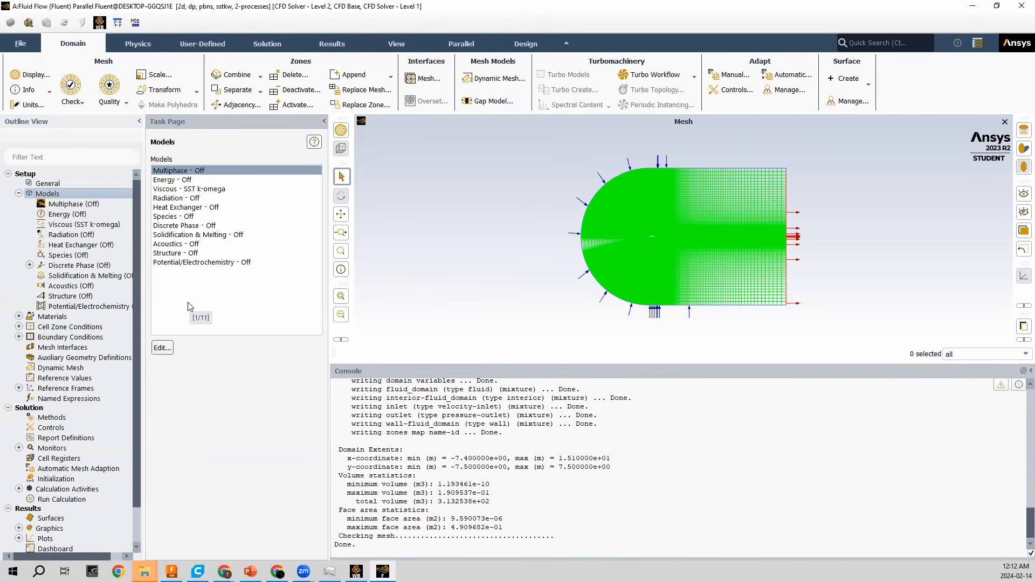
double_click(62, 317)
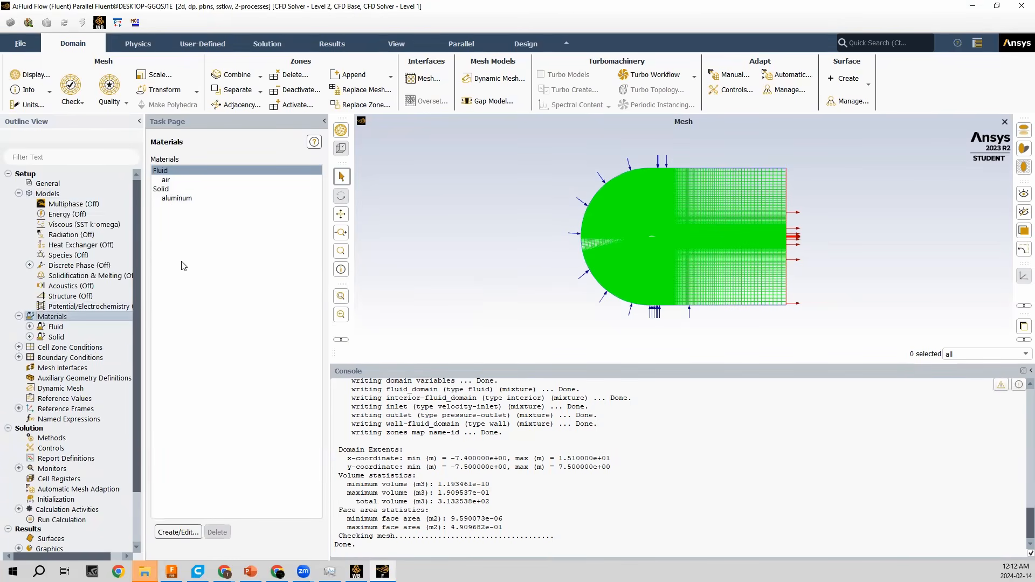
click(181, 183)
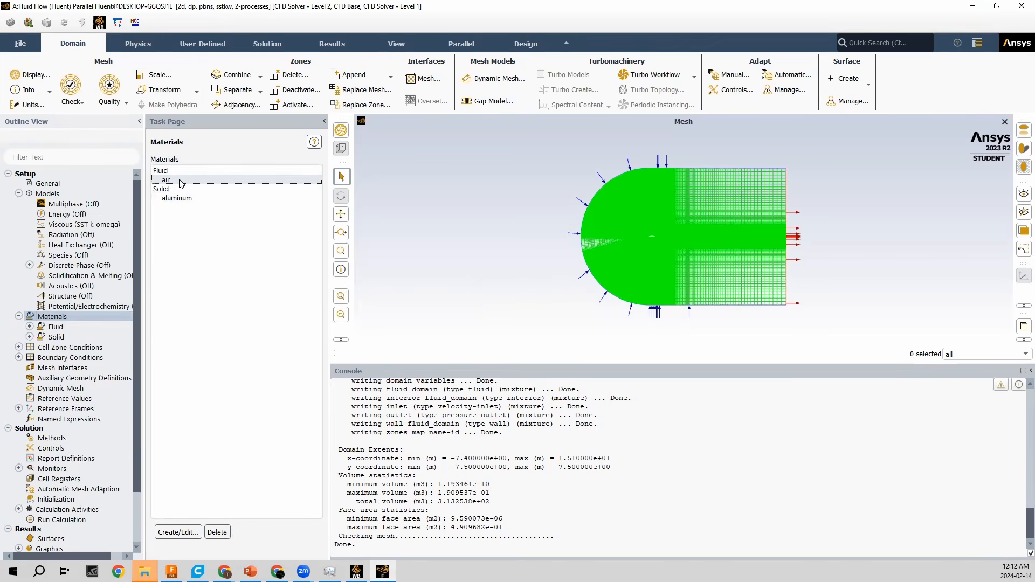
double_click(182, 180)
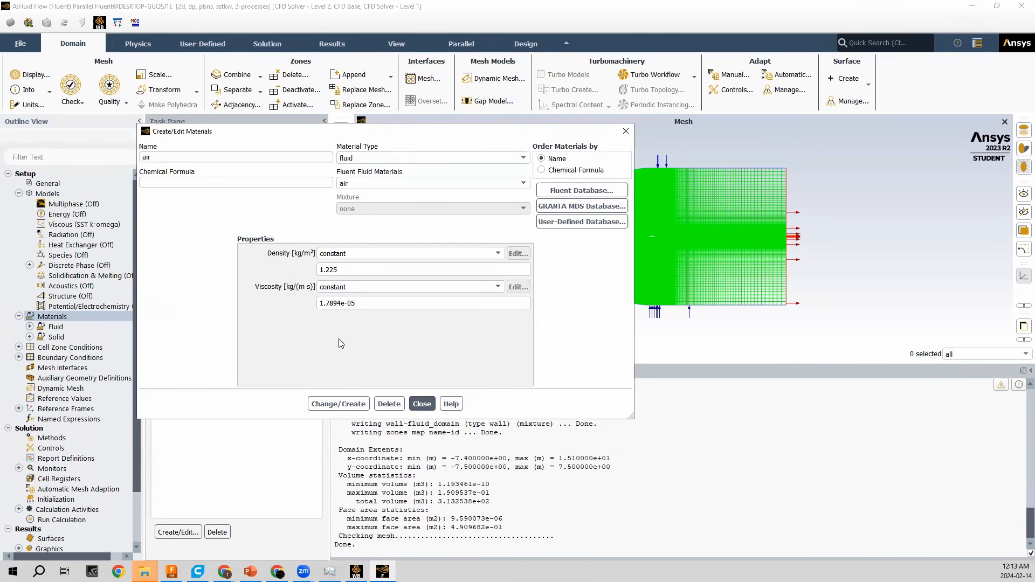
double_click(356, 270)
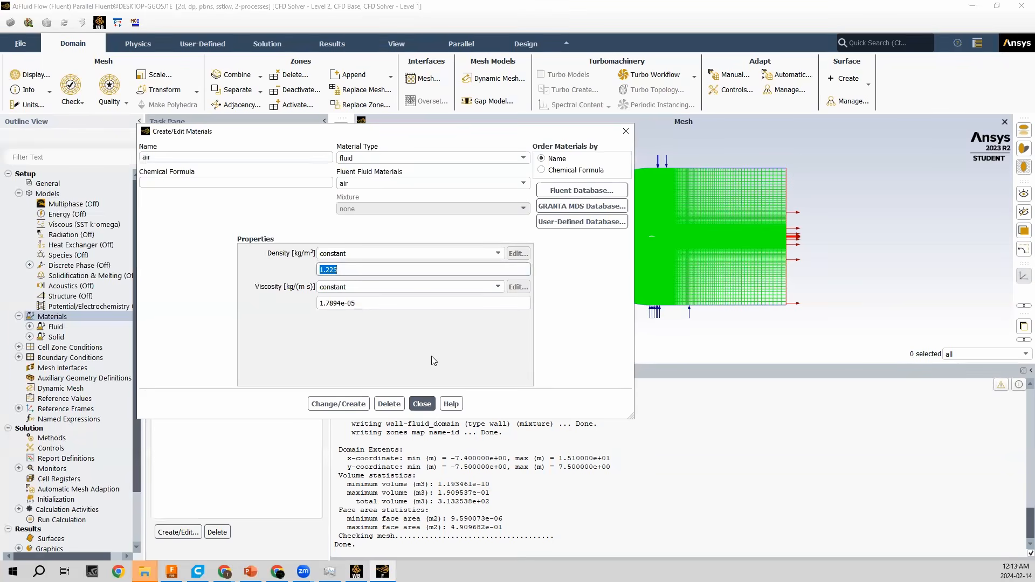
click(373, 342)
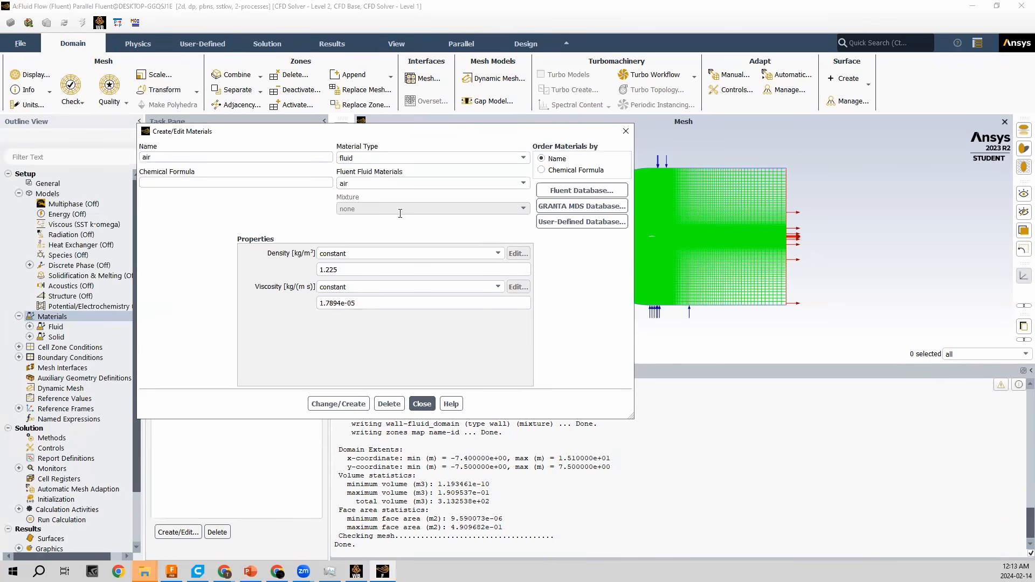
click(422, 404)
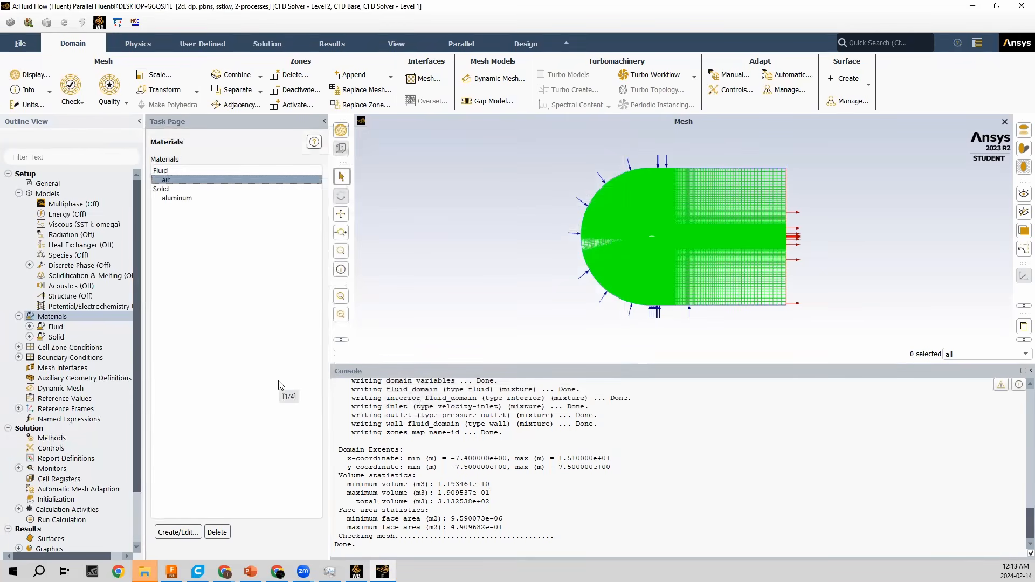
Check which material is assigned to the fluid_domain cell zone in its cell zone conditions
click(58, 347)
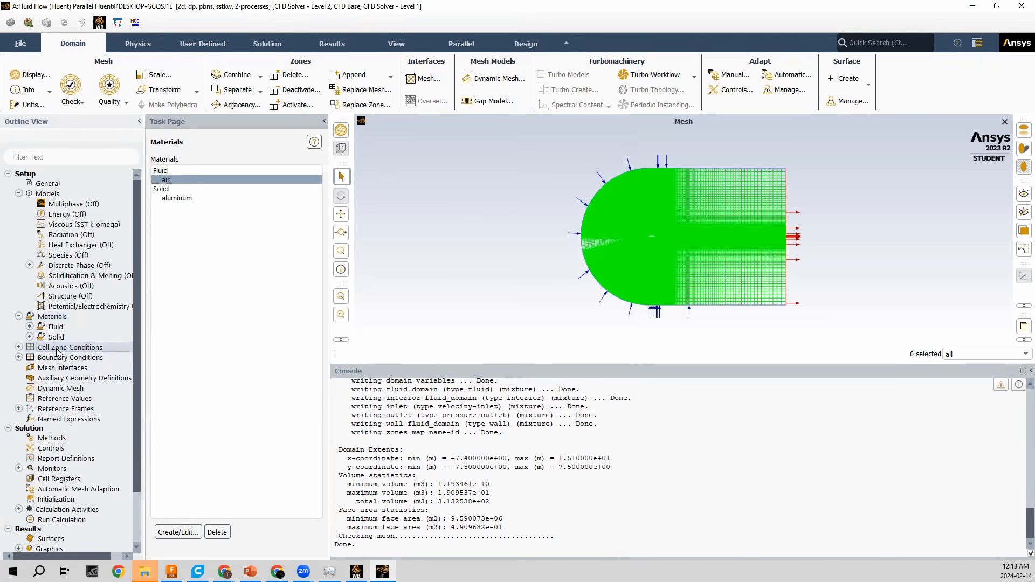
double_click(58, 350)
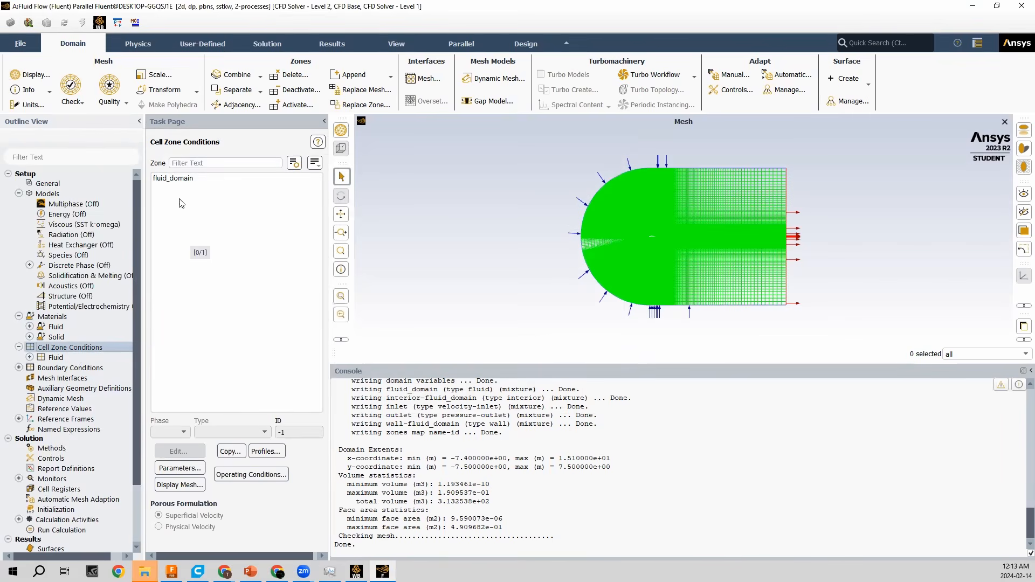
click(173, 178)
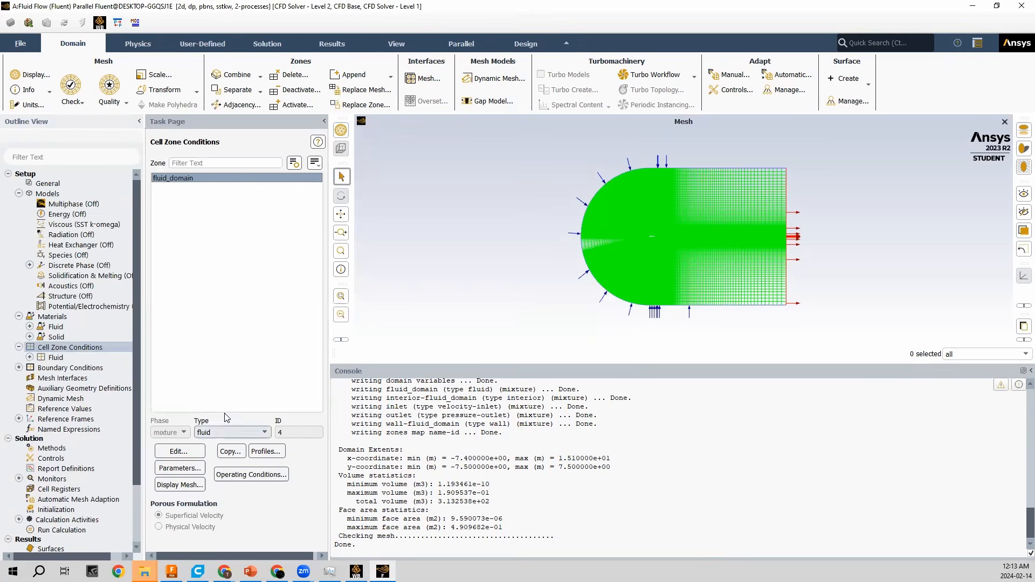
click(198, 451)
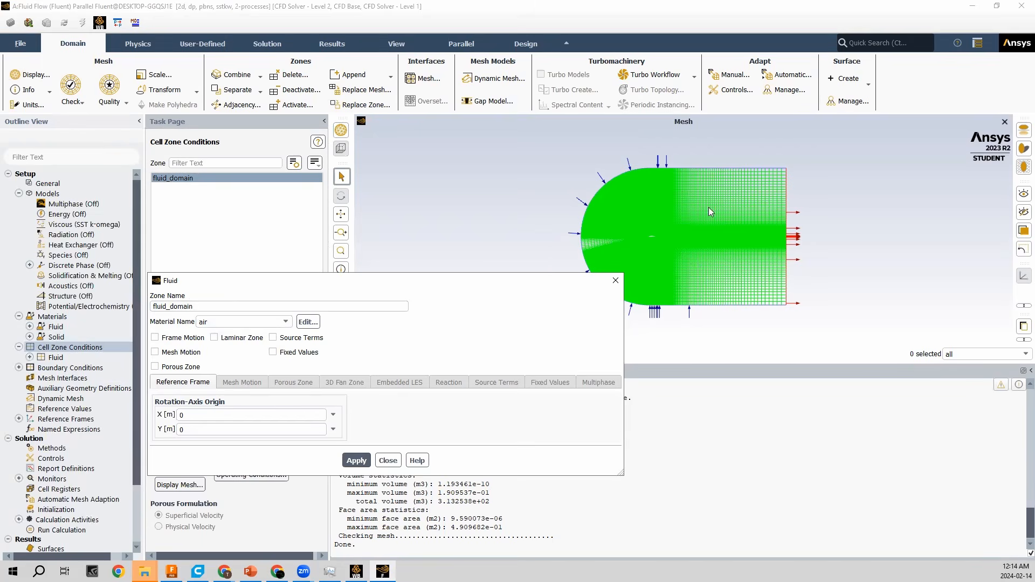
click(286, 324)
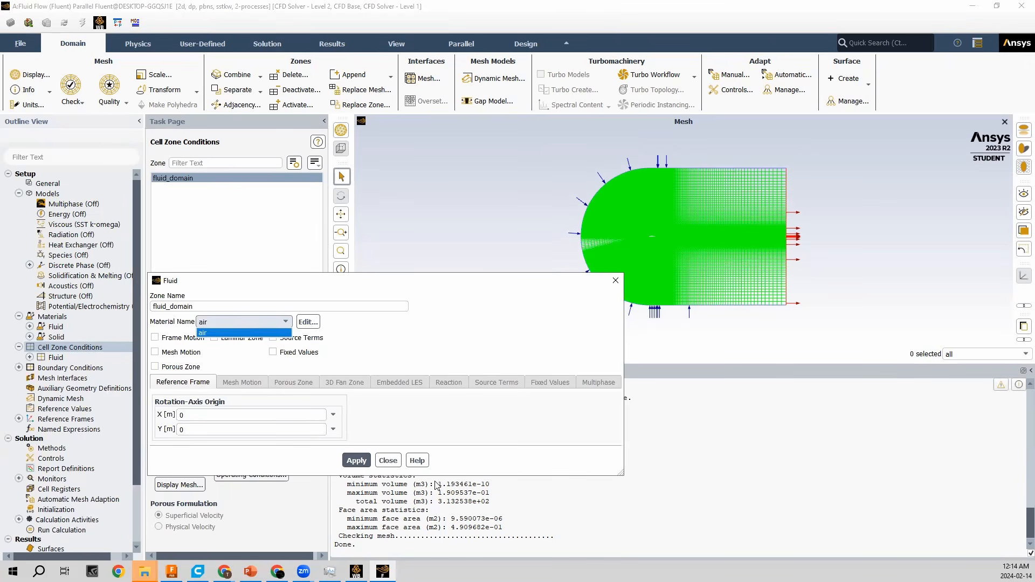
click(383, 461)
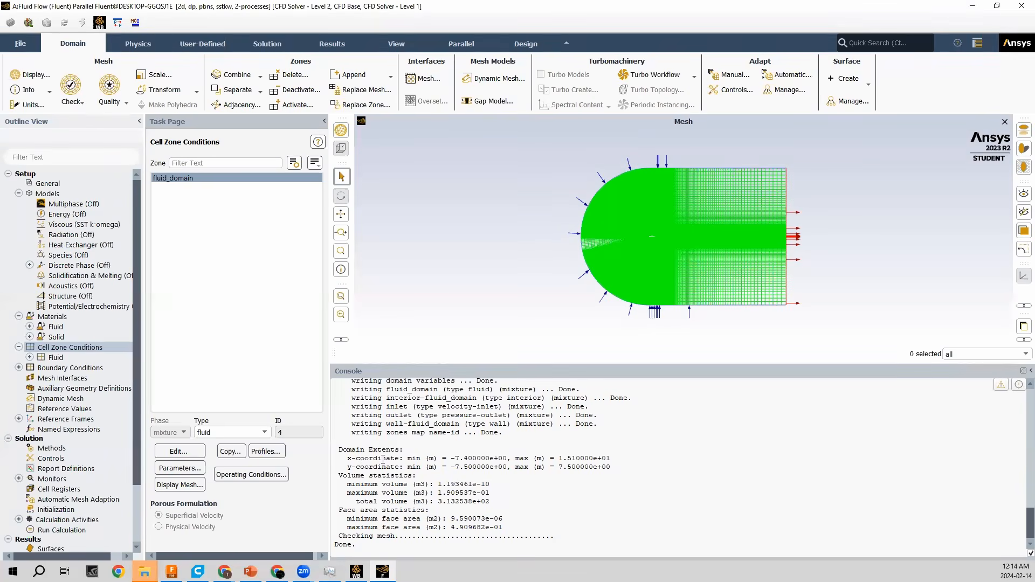
Specify the inlet velocity by Components with an X-velocity of 87.64 m/s and apply the boundary condition
double_click(103, 368)
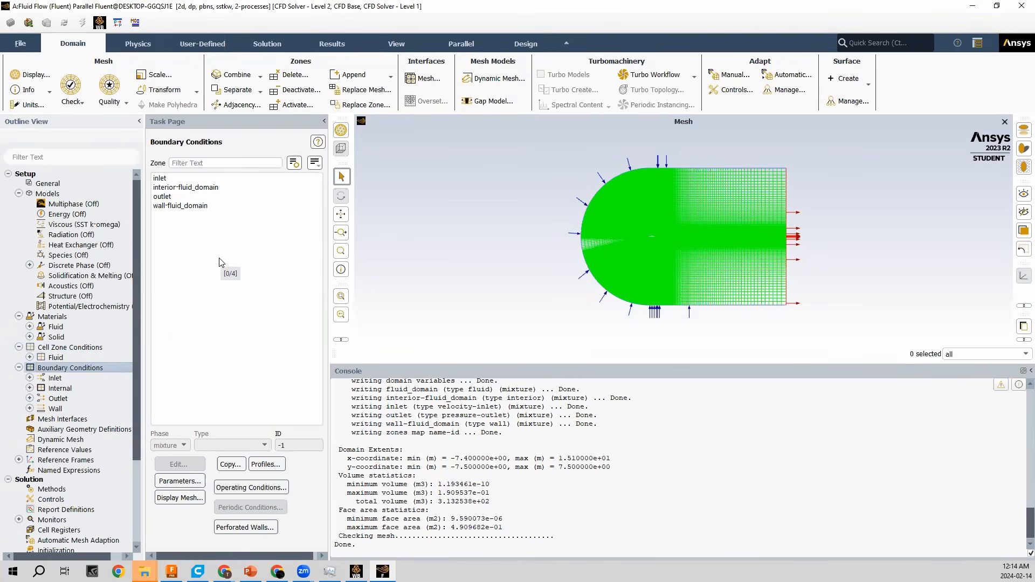
click(164, 179)
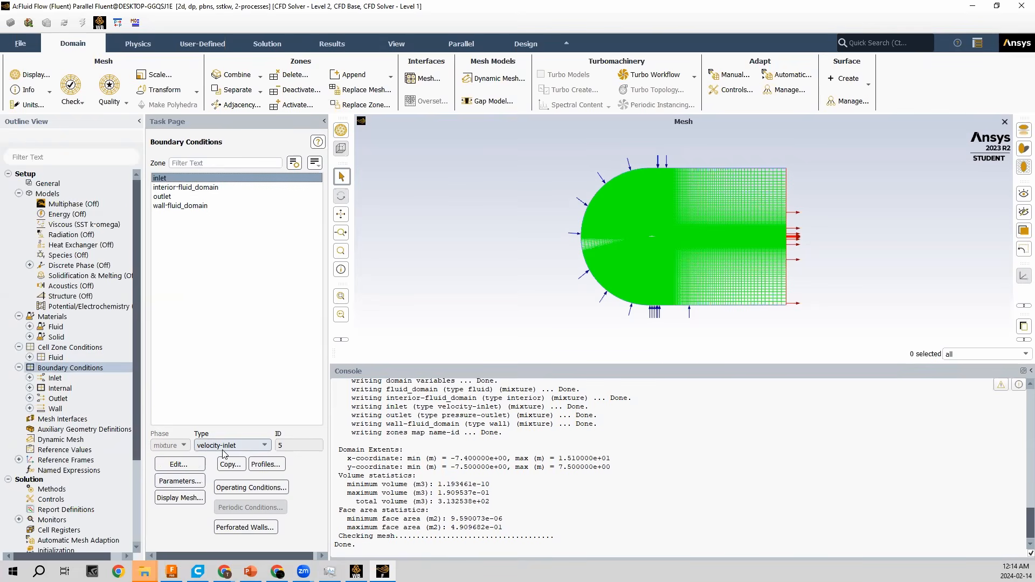
click(201, 465)
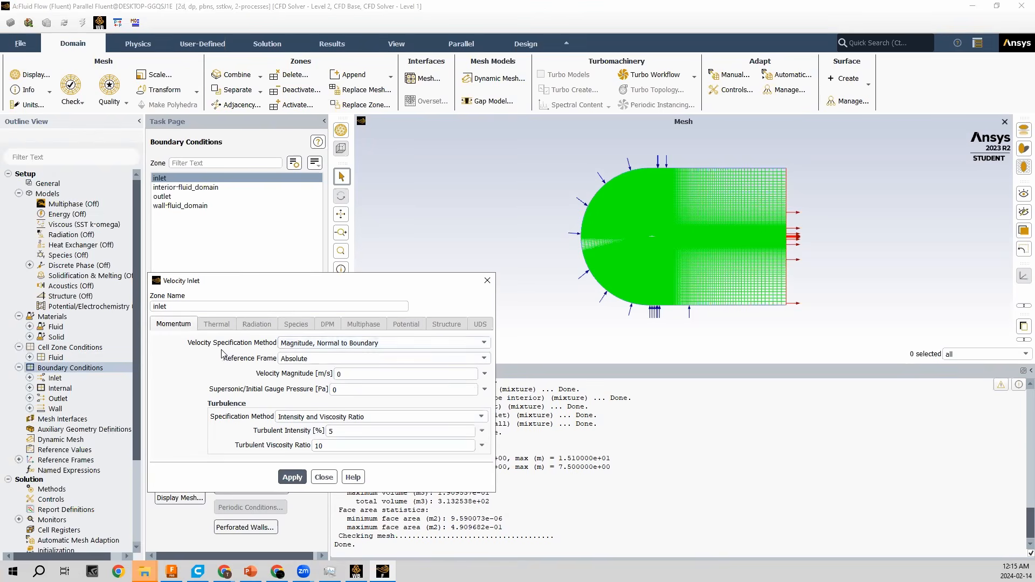
click(297, 346)
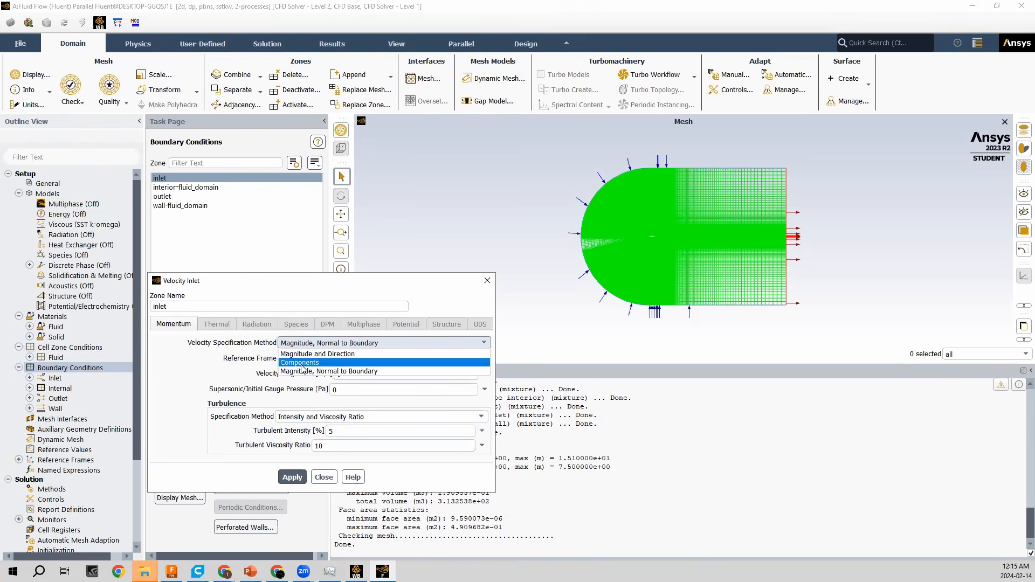
click(297, 362)
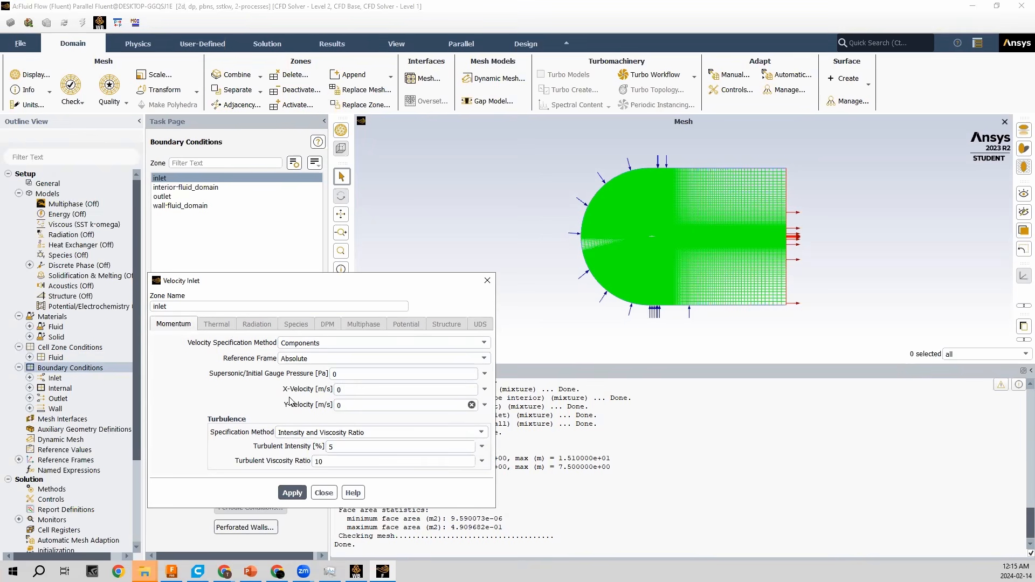
double_click(379, 392)
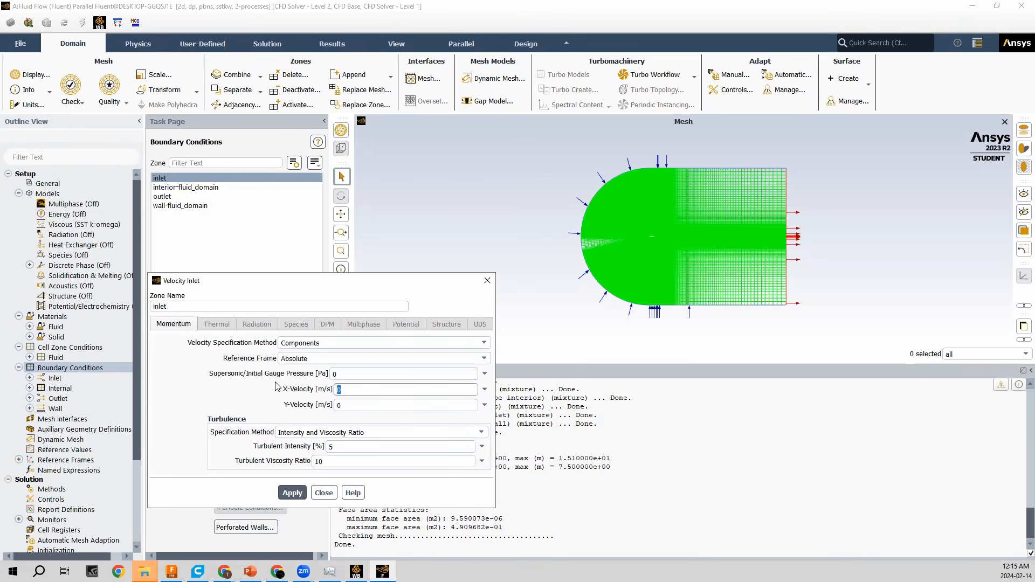
text(87.64)
click(293, 494)
click(322, 491)
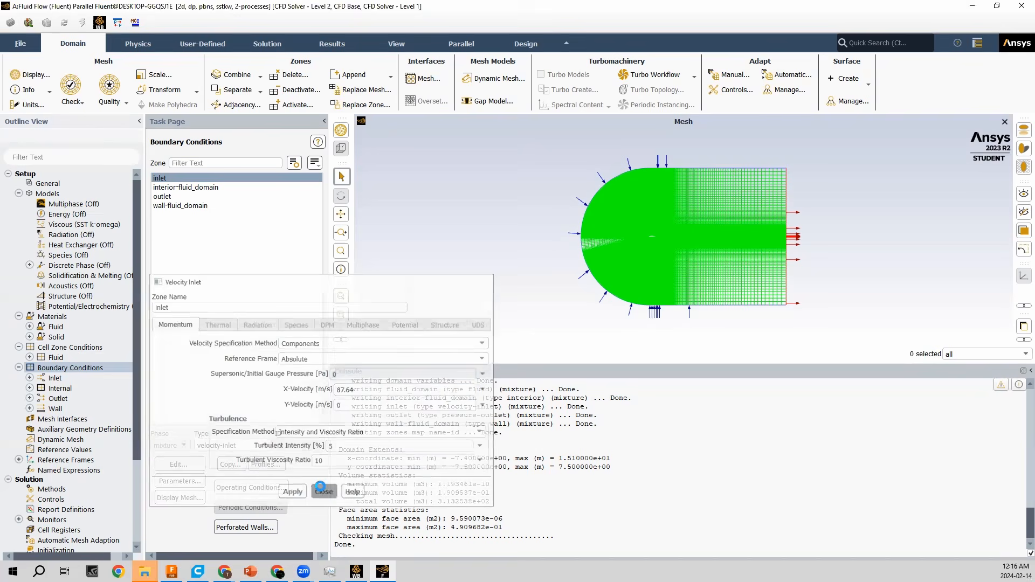
Review the outlet's pressure-outlet settings and the operating pressure in the operating conditions
click(162, 197)
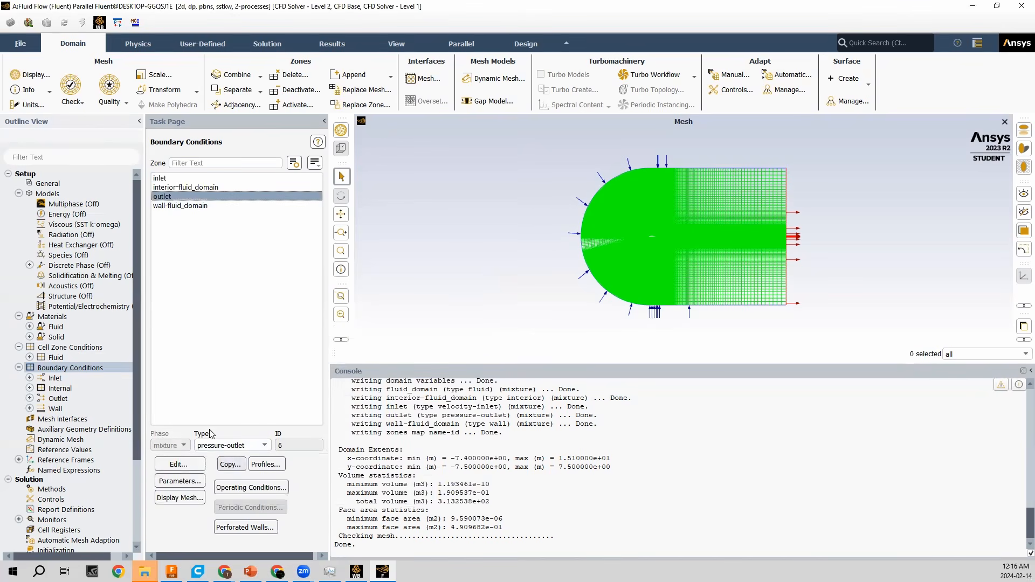
click(189, 466)
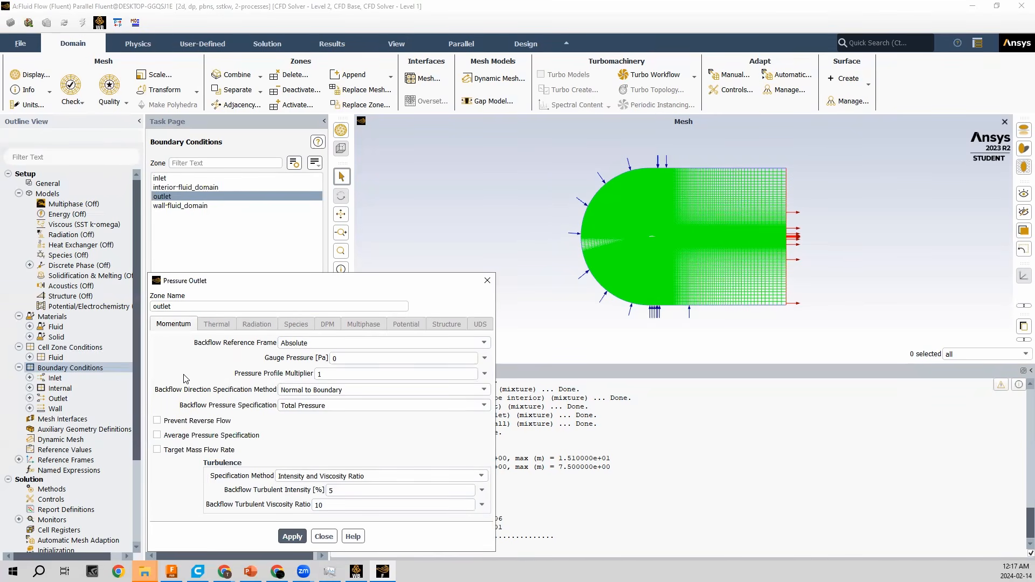
click(323, 537)
click(253, 488)
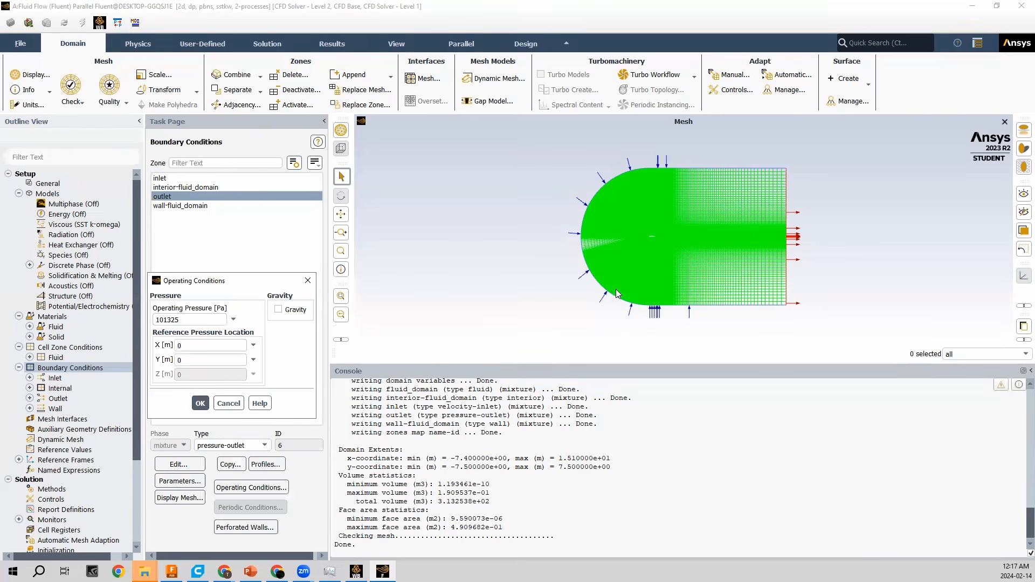
click(227, 405)
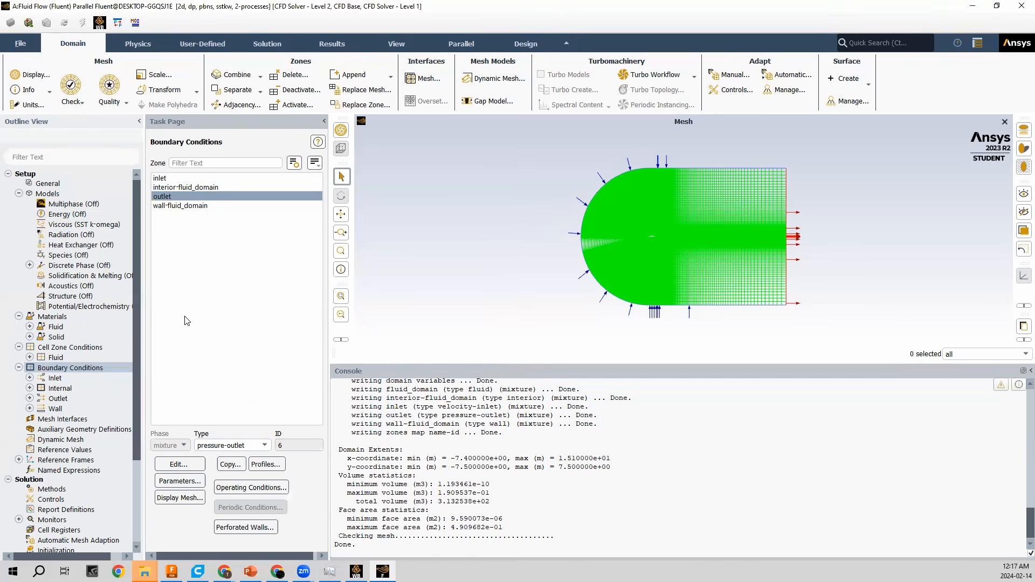
Apply the stationary, no-slip wall condition with standard roughness to the wall-fluid_domain boundary
click(192, 207)
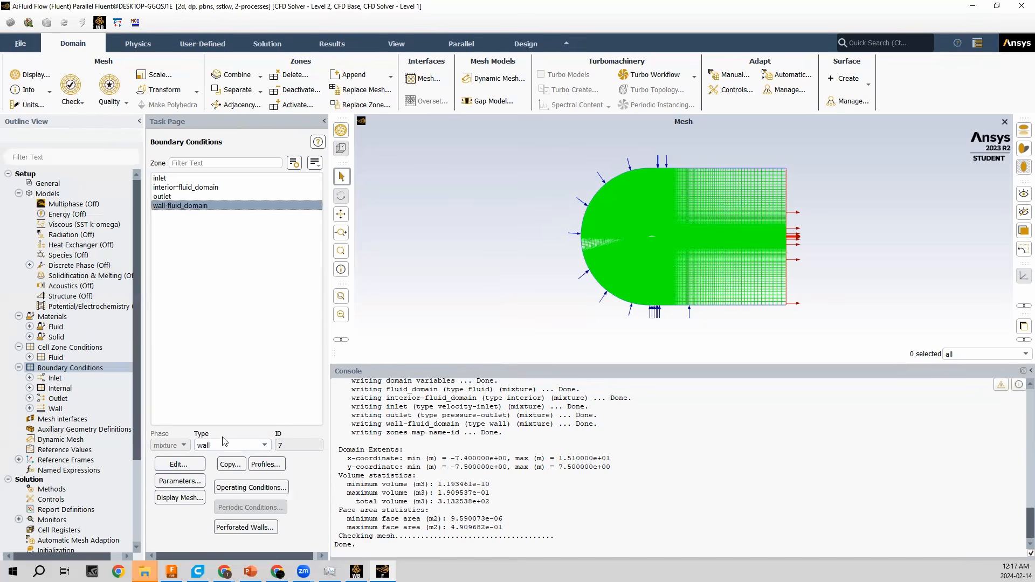
click(192, 466)
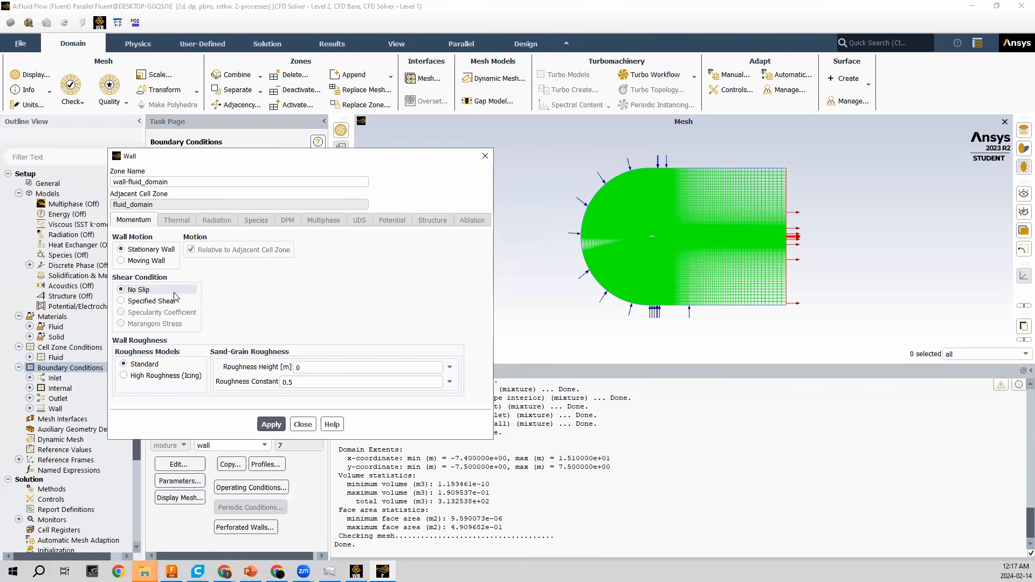
click(273, 424)
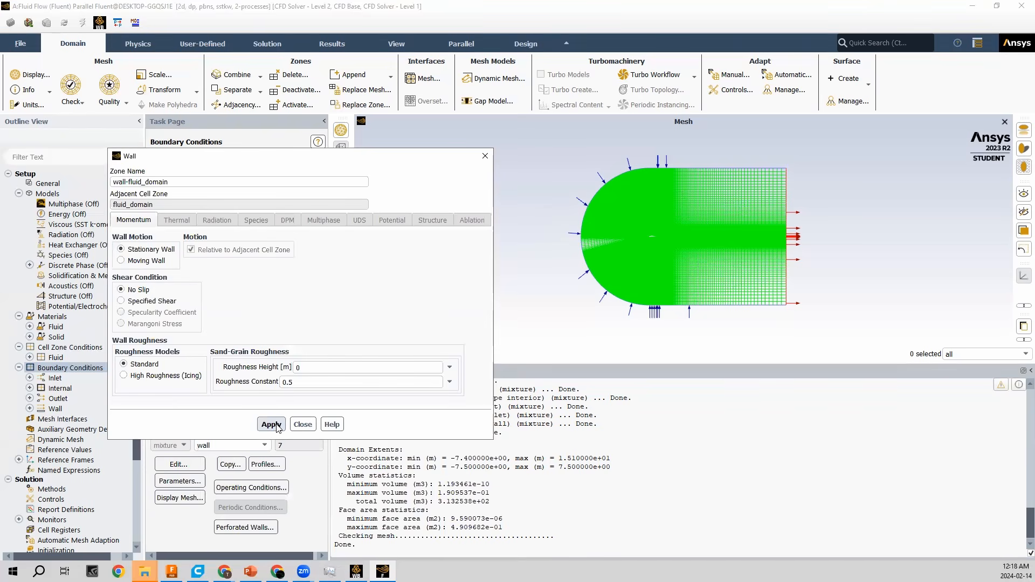
click(303, 424)
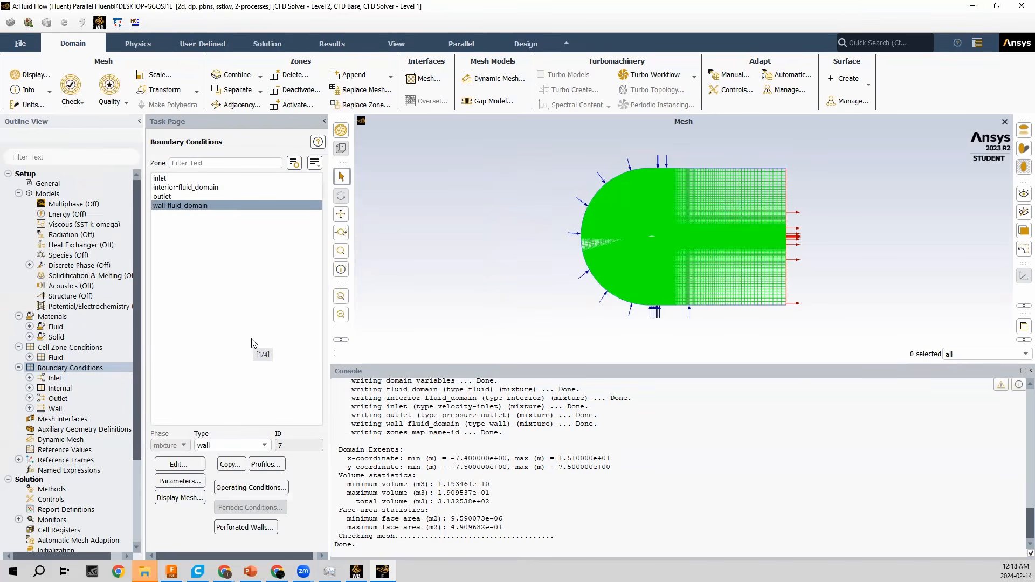
Compute the simulation's reference values from the inlet
click(78, 450)
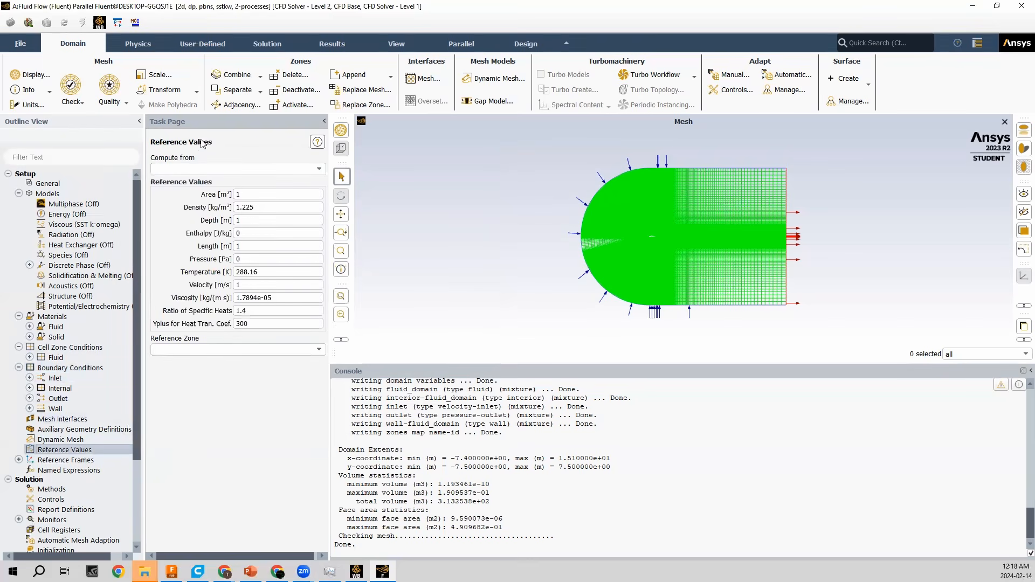
click(321, 170)
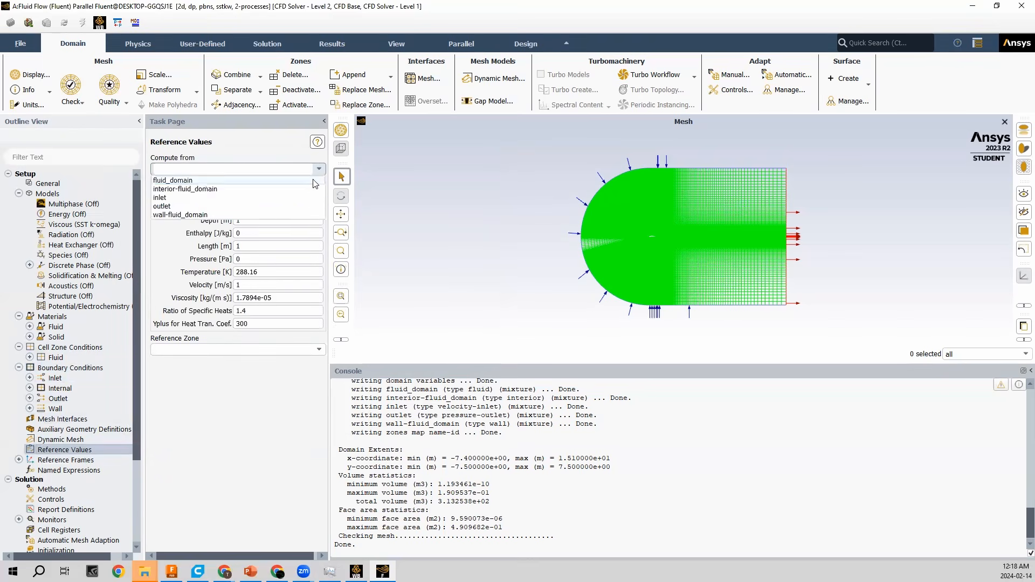
click(216, 196)
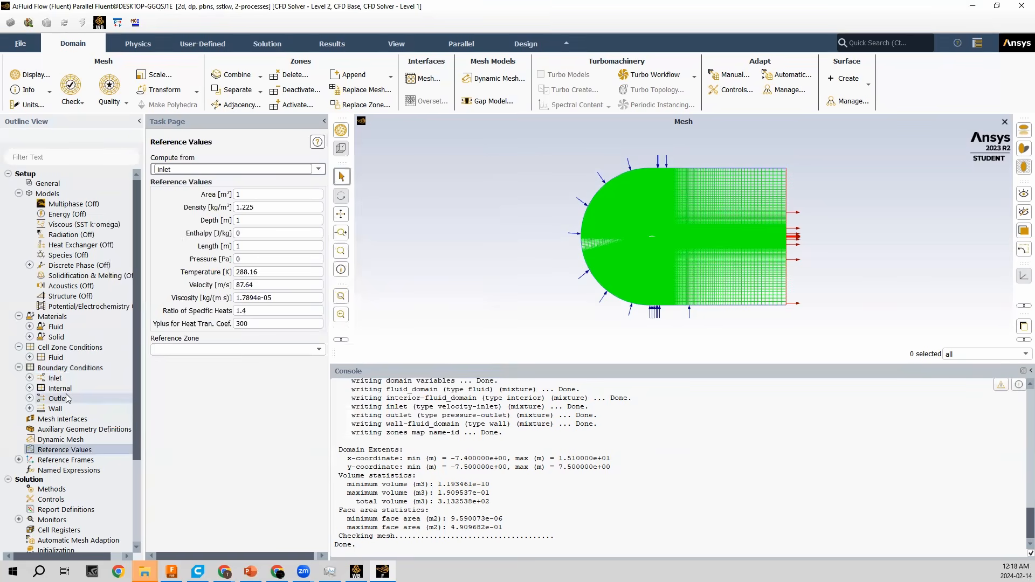
Choose Coupled as the pressure-velocity coupling scheme in the solution methods
scroll(47, 477, down, 2)
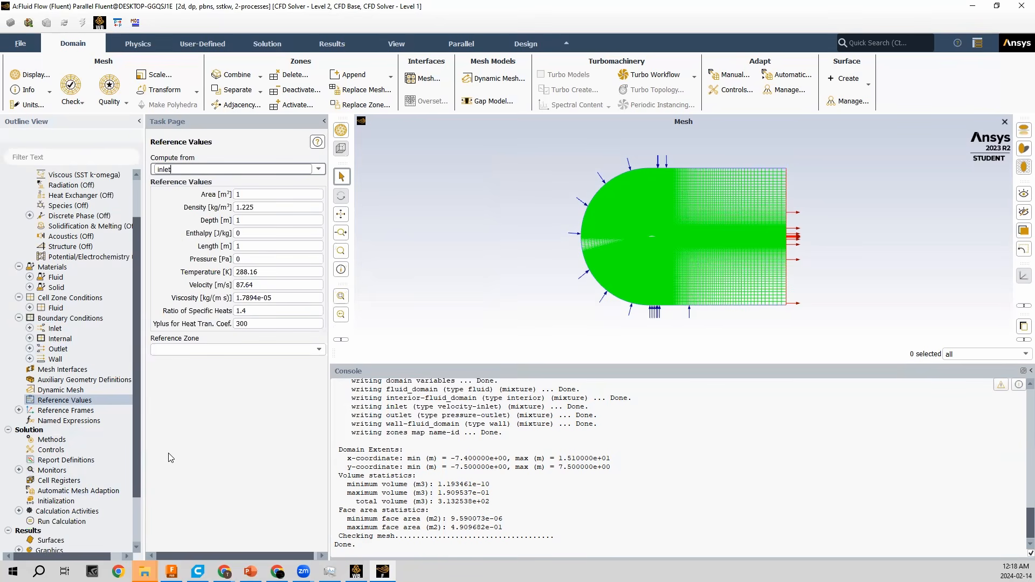
click(52, 439)
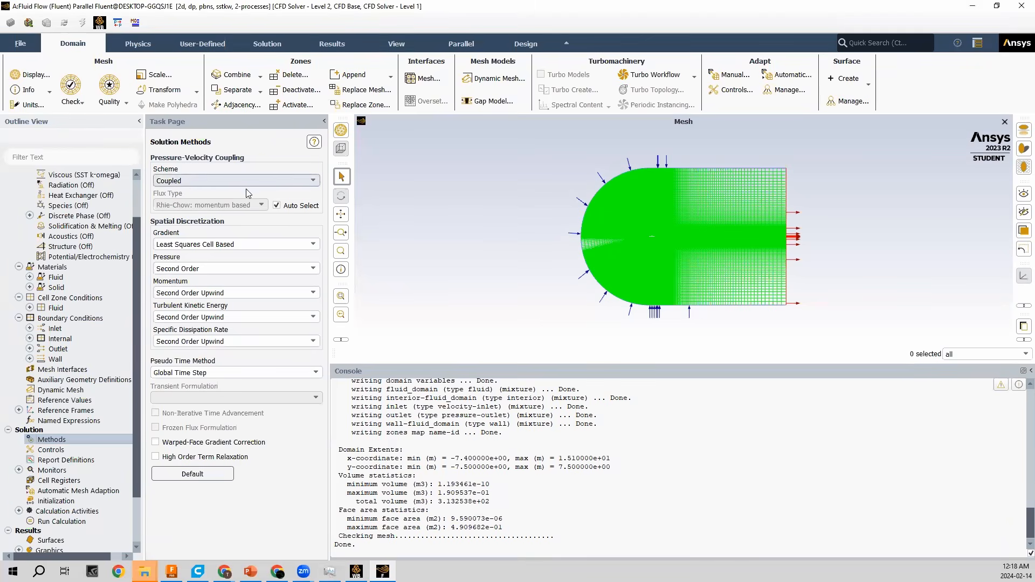
click(268, 182)
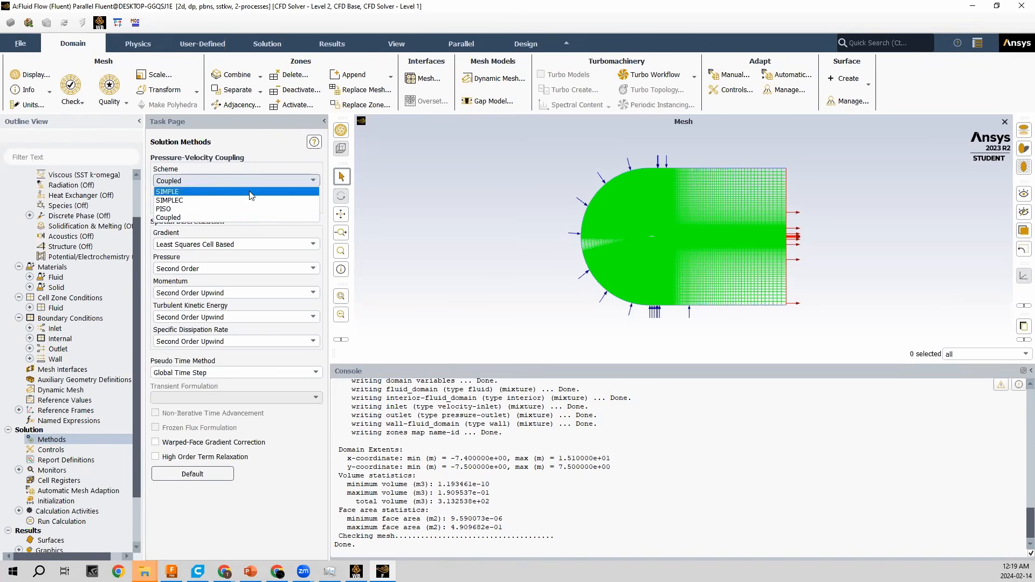
click(252, 218)
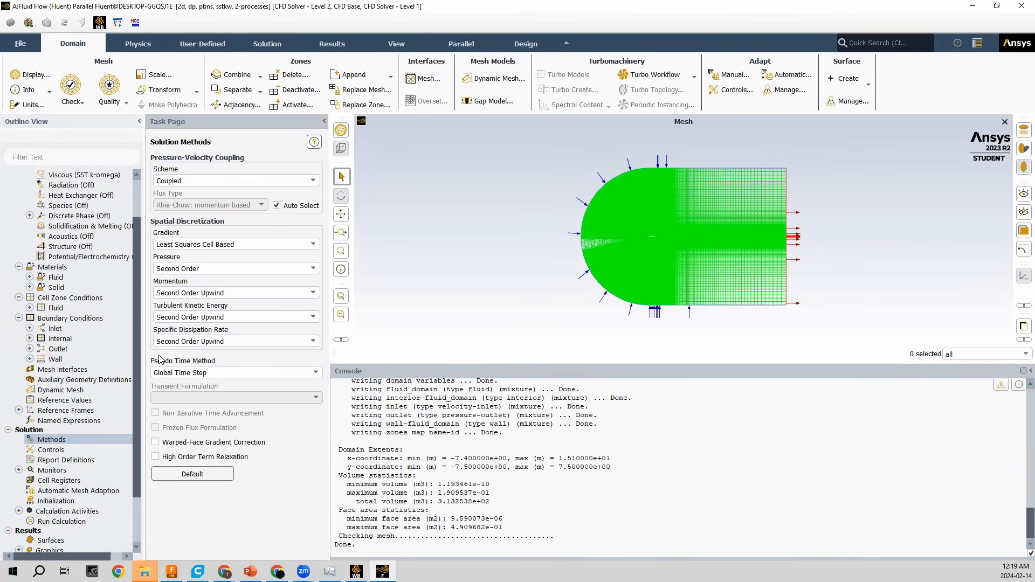
Open the residual monitor settings and set the absolute convergence criterion for continuity to 1e-6
click(20, 471)
click(66, 482)
double_click(61, 481)
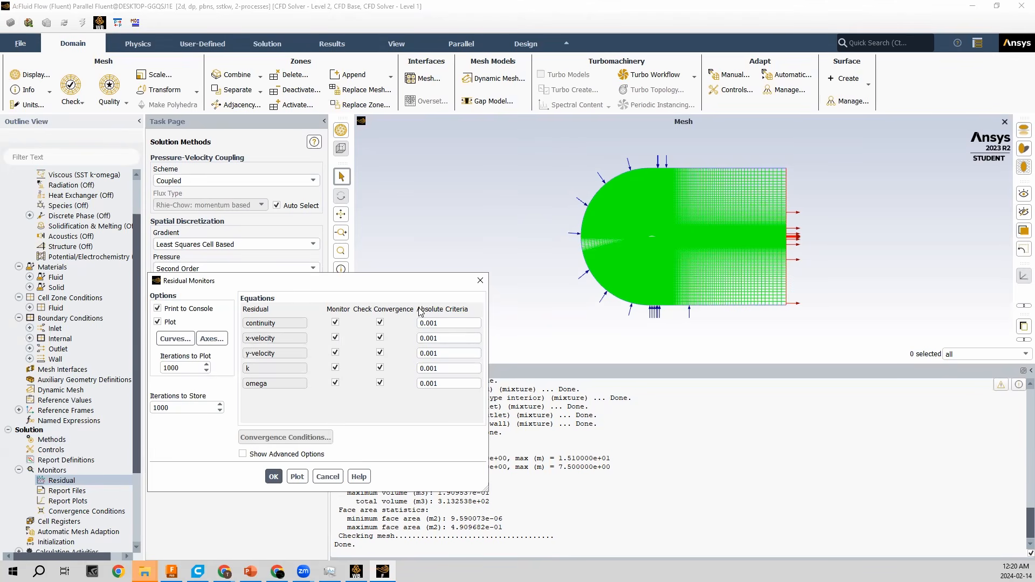
click(454, 322)
drag(434, 323, 405, 320)
text(1e-6)
Copy the 1e-6 absolute criterion to the x-velocity, y-velocity, k and omega residuals and apply the settings
drag(453, 324, 387, 328)
key(ctrl+c)
drag(467, 339, 358, 377)
key(ctrl+v)
key(ctrl+v)
key(ctrl+v)
key(ctrl+v)
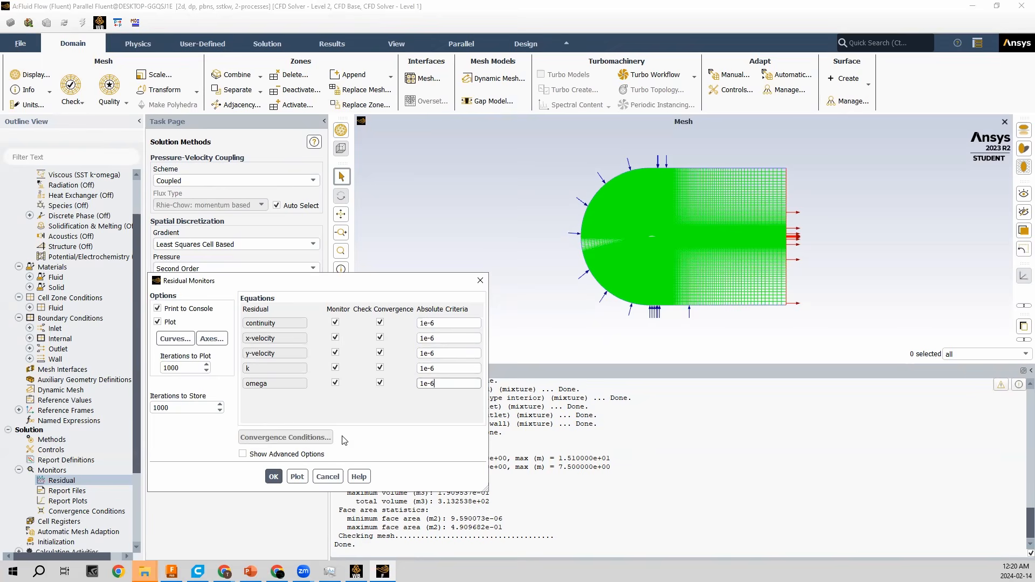
click(273, 477)
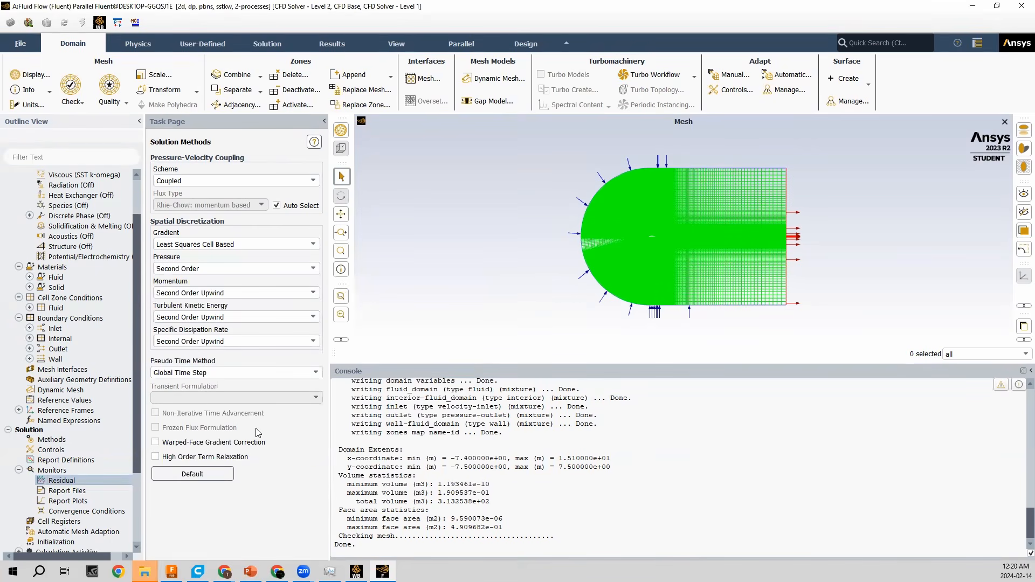
Create a drag coefficient report definition named coeff-drag on wall-fluid_domain, with its values printed to the console
right_click(70, 465)
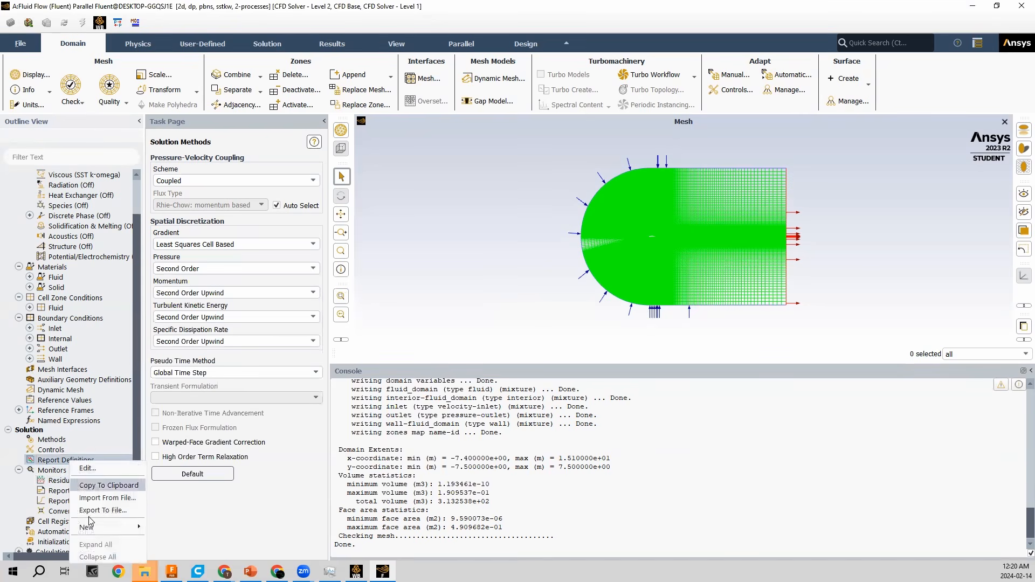
mouse_move(93, 528)
mouse_move(178, 513)
click(235, 526)
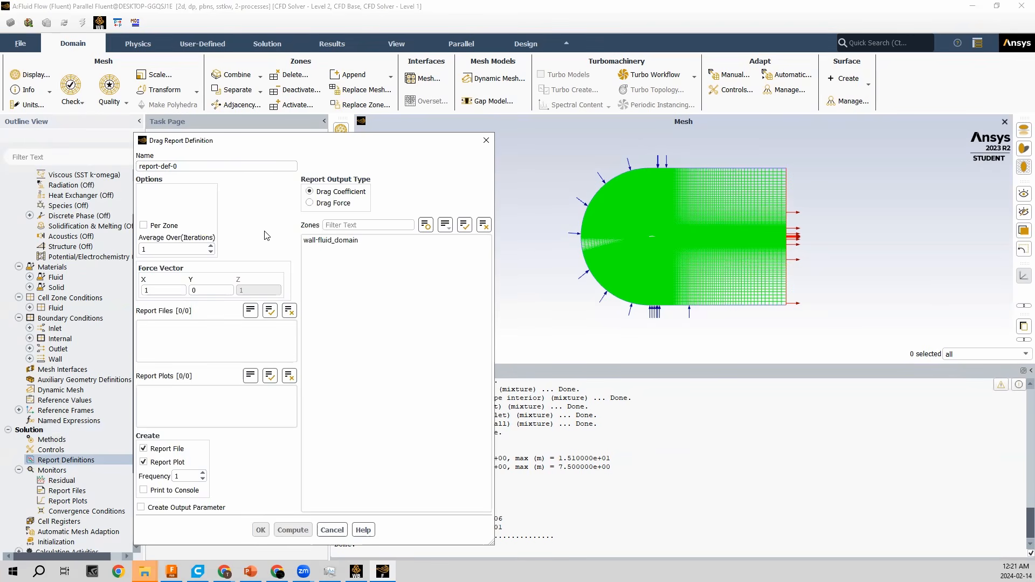
drag(185, 165, 24, 161)
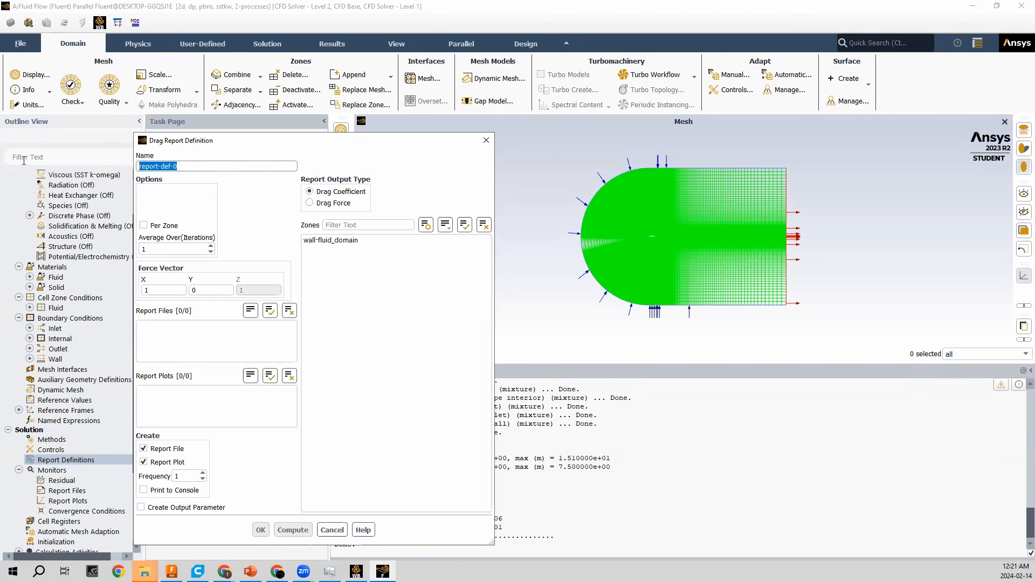
text(coeff-drag)
click(352, 241)
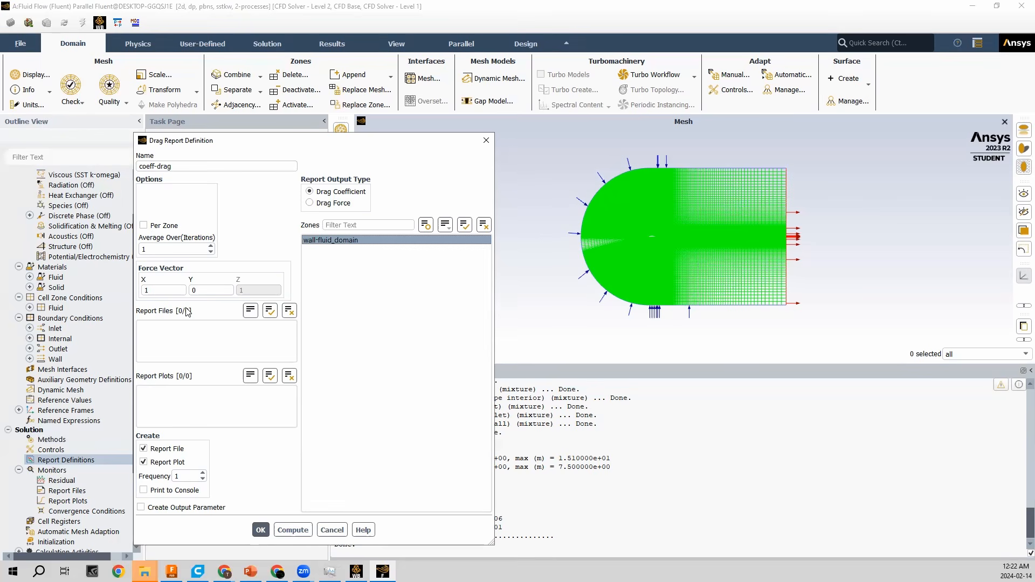
click(144, 490)
click(261, 530)
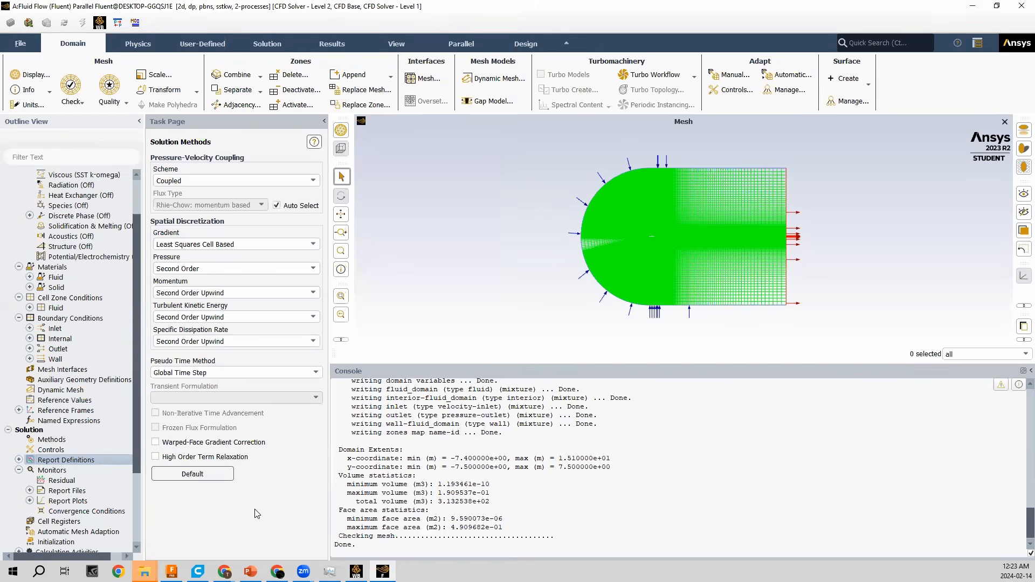
Create a lift coefficient report definition named coeff-lift on wall-fluid_domain, with its values printed to the console
right_click(90, 459)
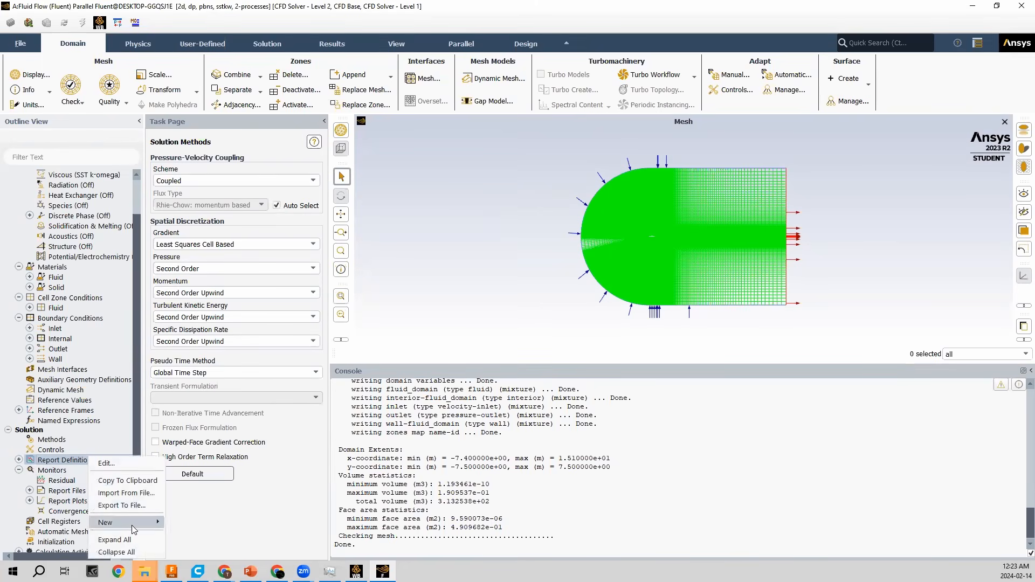
mouse_move(134, 528)
mouse_move(190, 517)
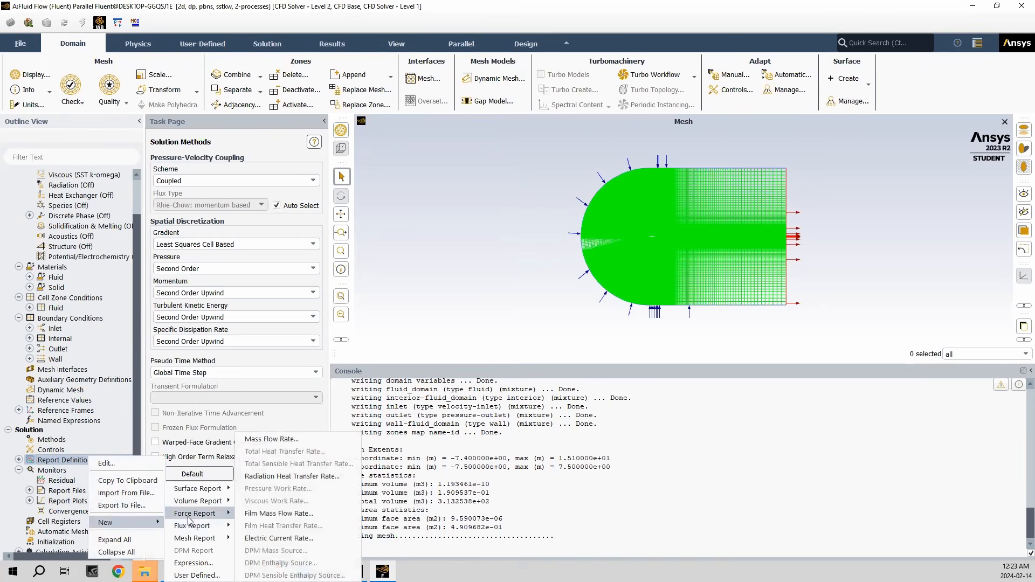
click(262, 527)
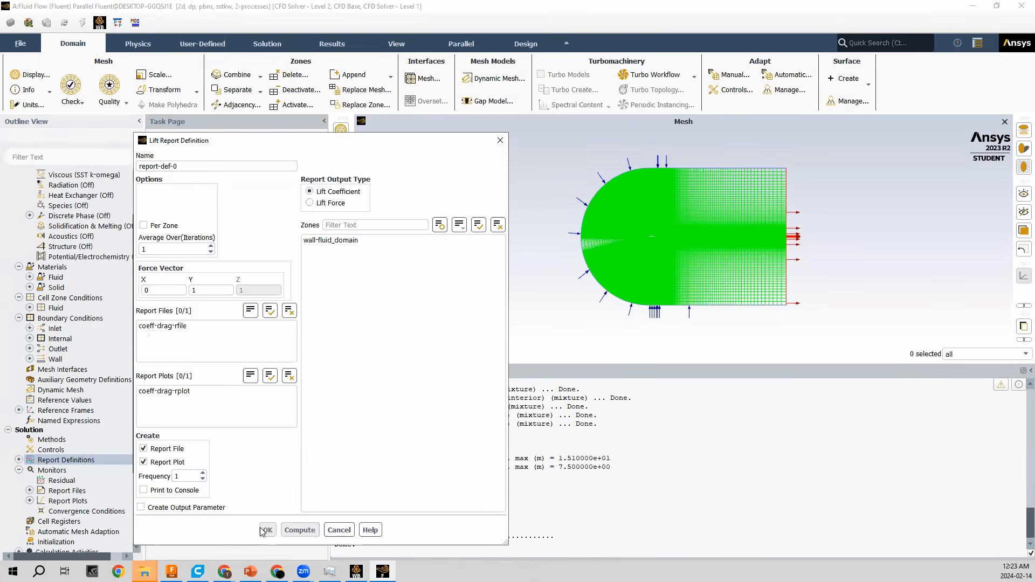
drag(211, 168, 47, 176)
text(coeff-lift)
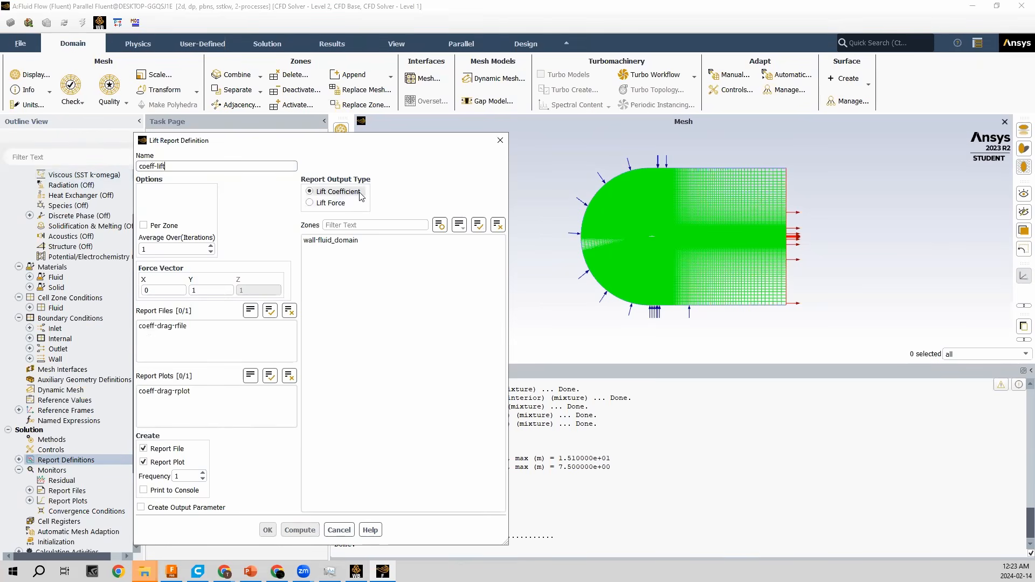
click(356, 242)
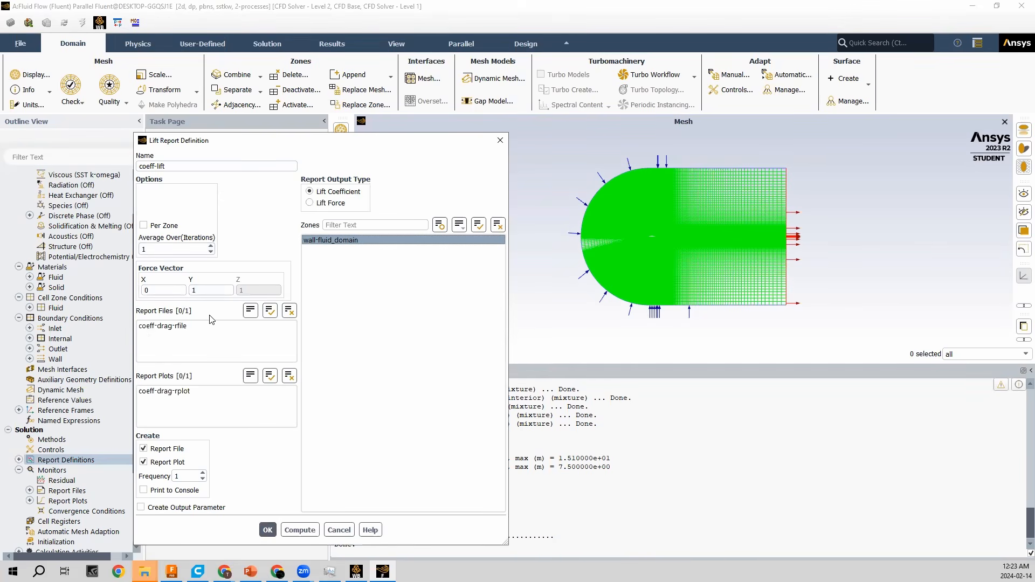
click(164, 490)
click(270, 529)
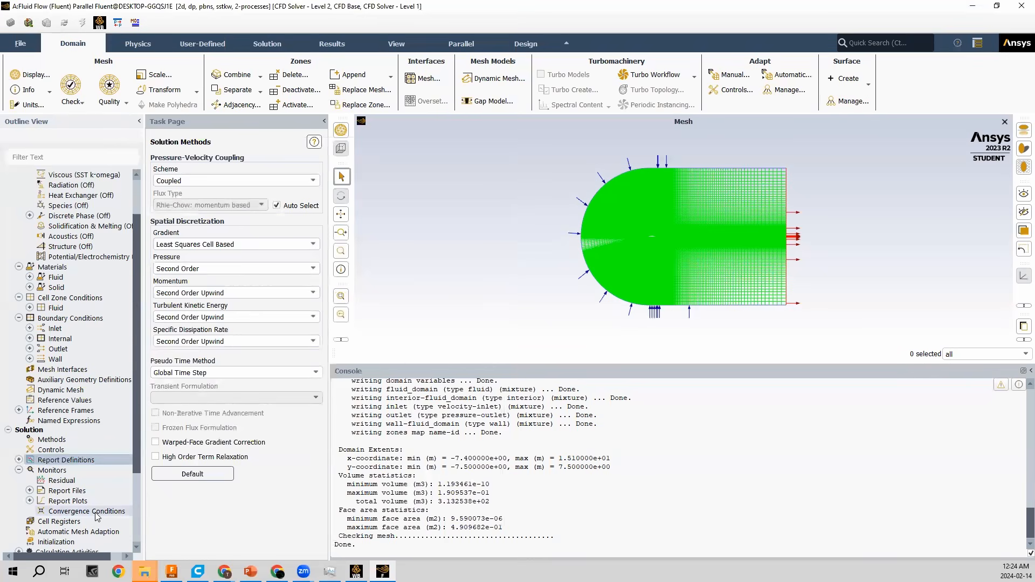
Initialize the solution with the Hybrid Initialization method
scroll(97, 517, down, 3)
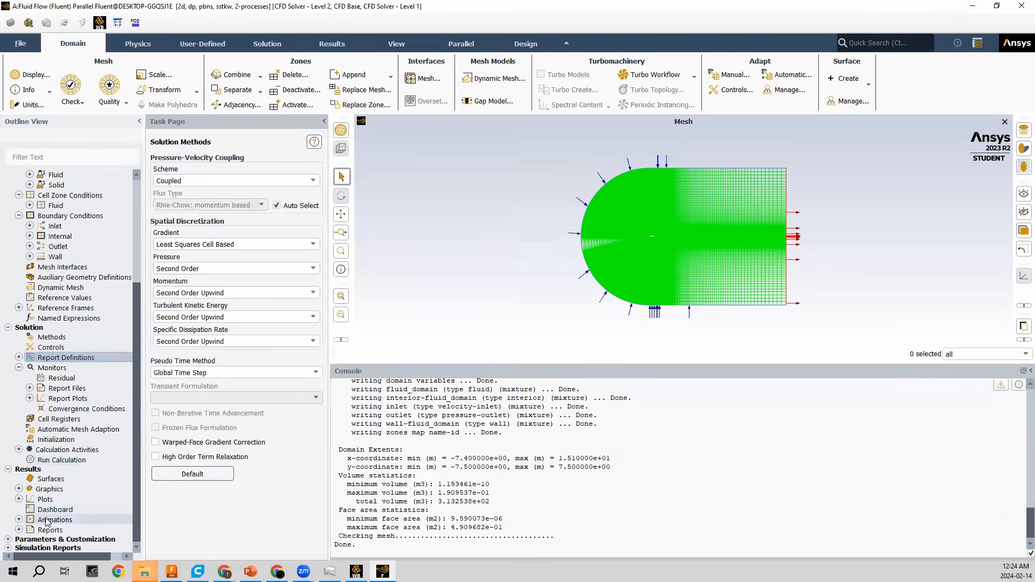
click(56, 440)
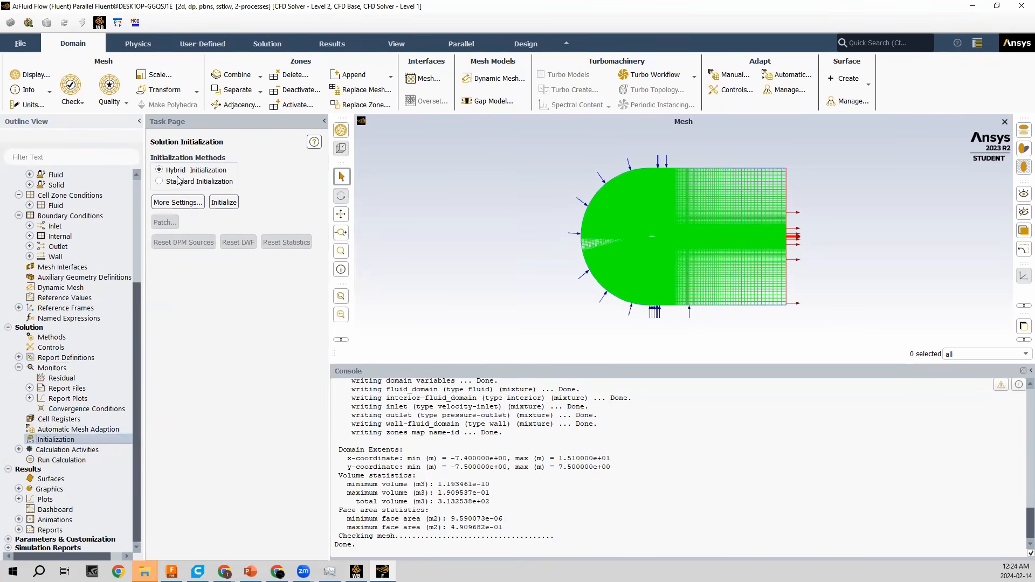
click(221, 202)
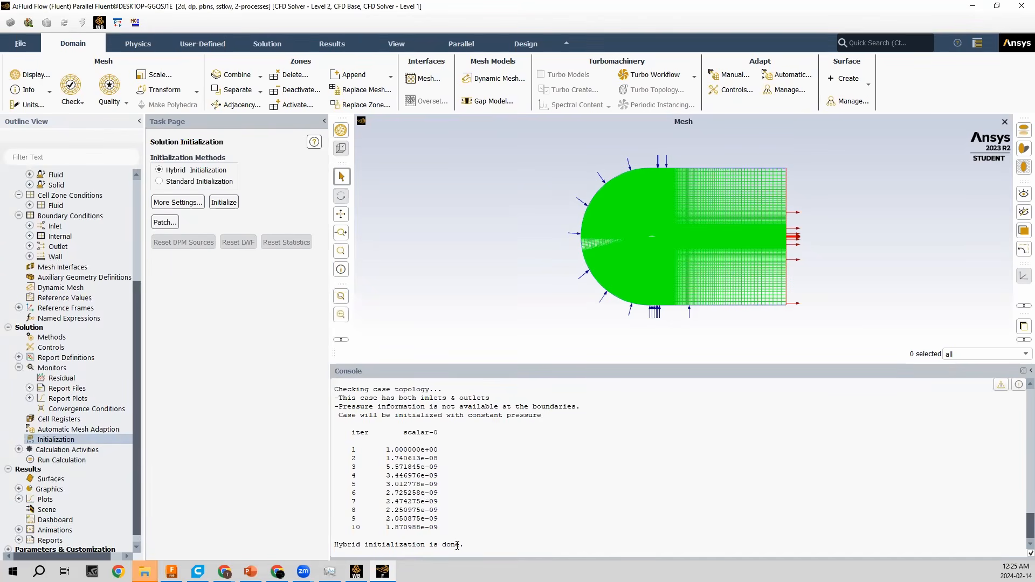
Run the calculation for 1250 iterations and dismiss the completion message
click(73, 461)
double_click(74, 462)
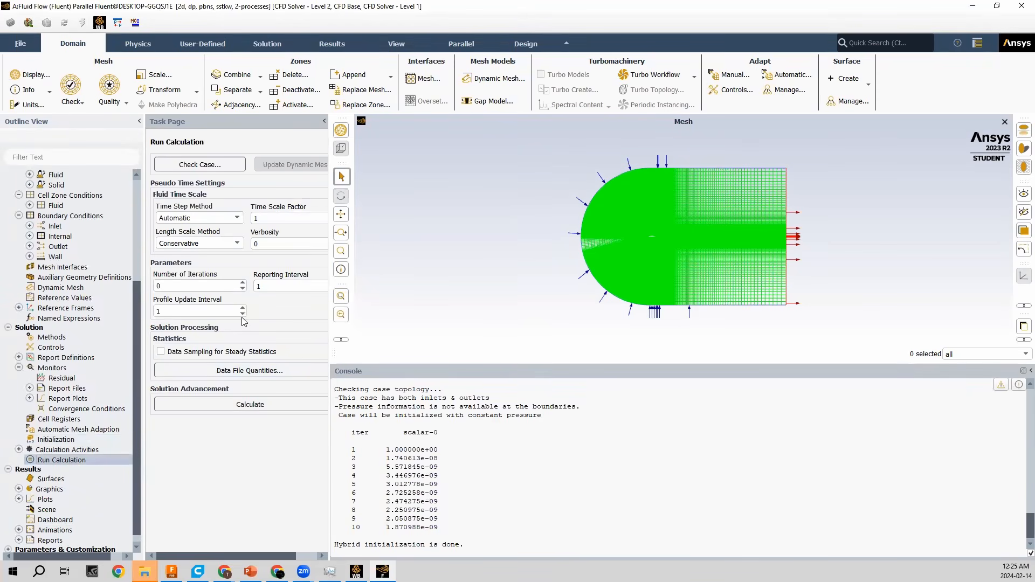
double_click(199, 286)
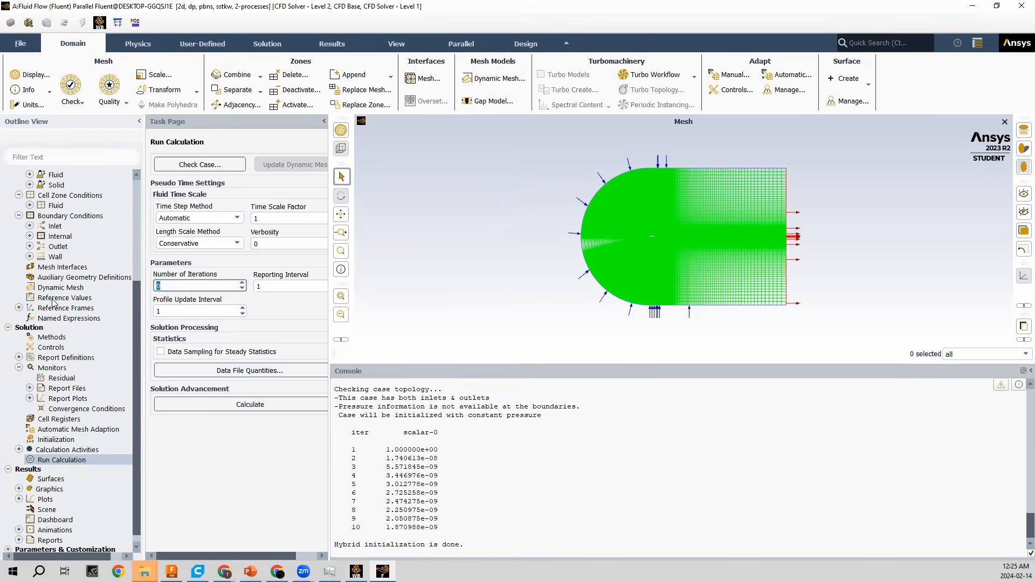
text(1250)
click(240, 403)
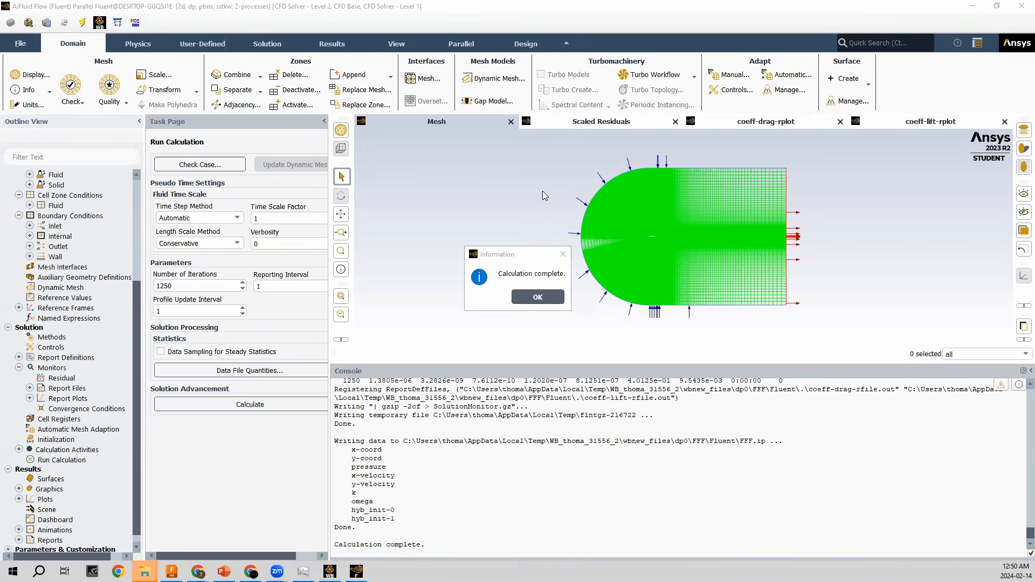
click(541, 297)
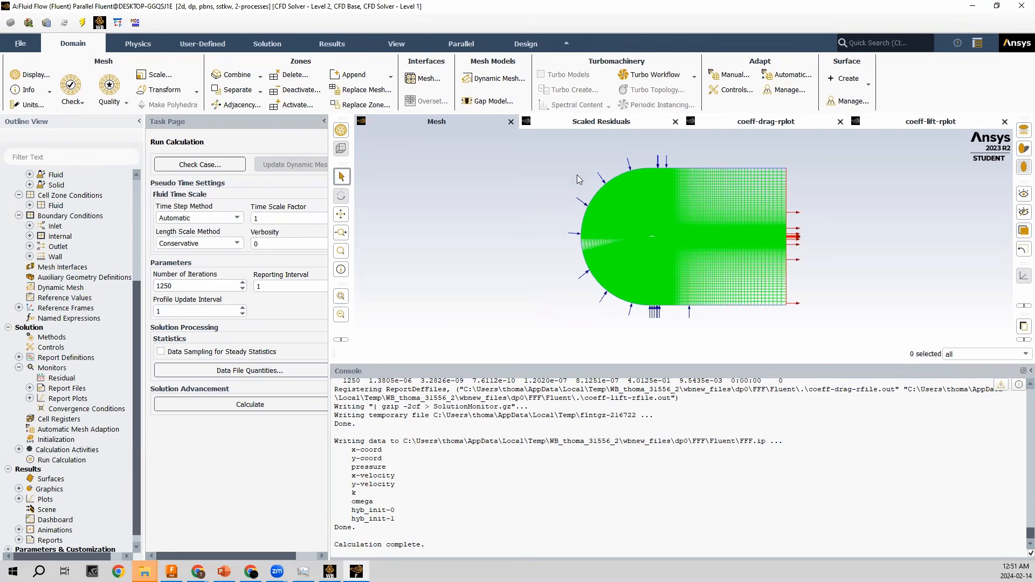
Review the scaled residuals plot and the final iterations' residual, lift and drag values in the console
click(591, 123)
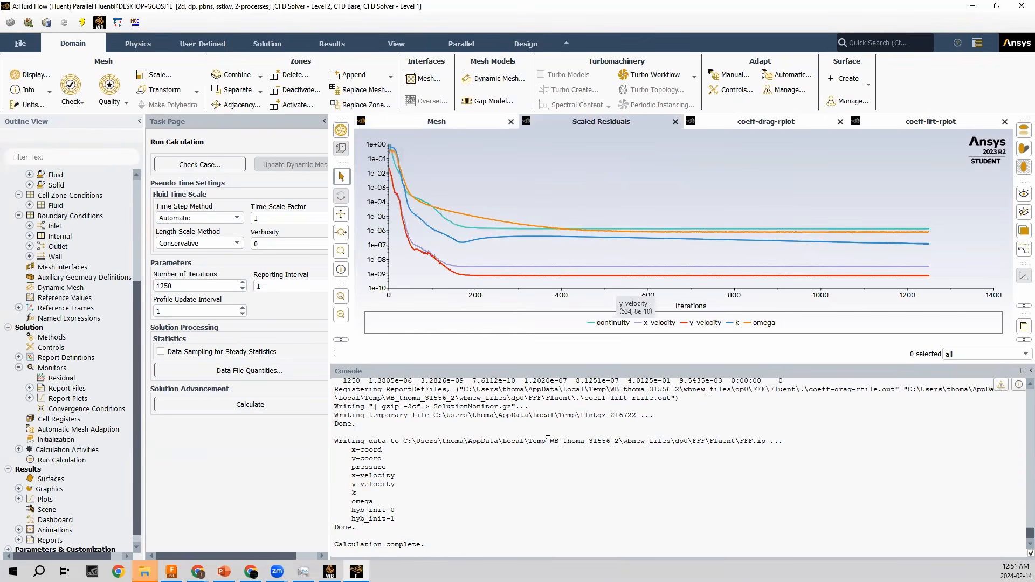
scroll(536, 454, up, 2)
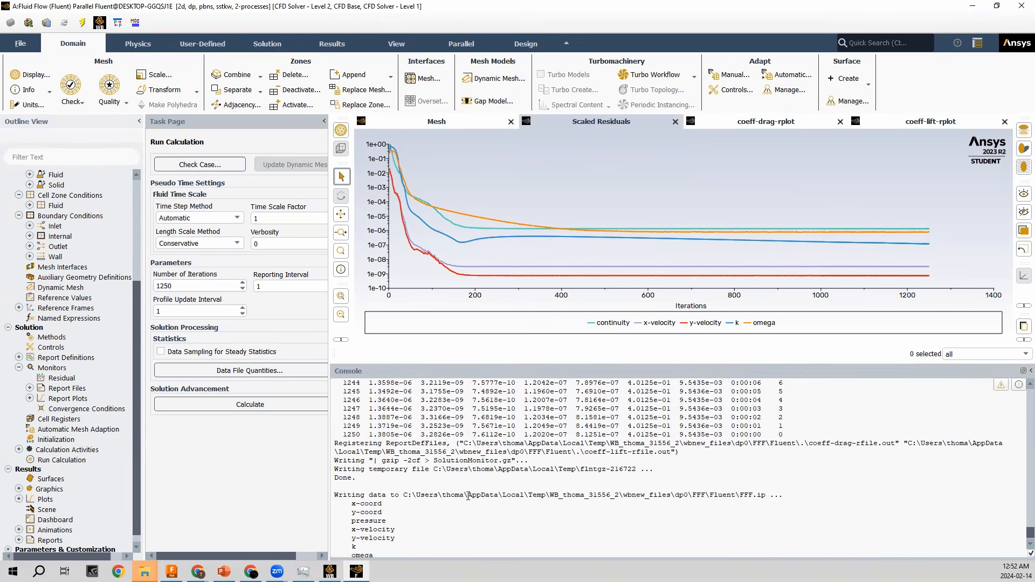
scroll(468, 496, up, 2)
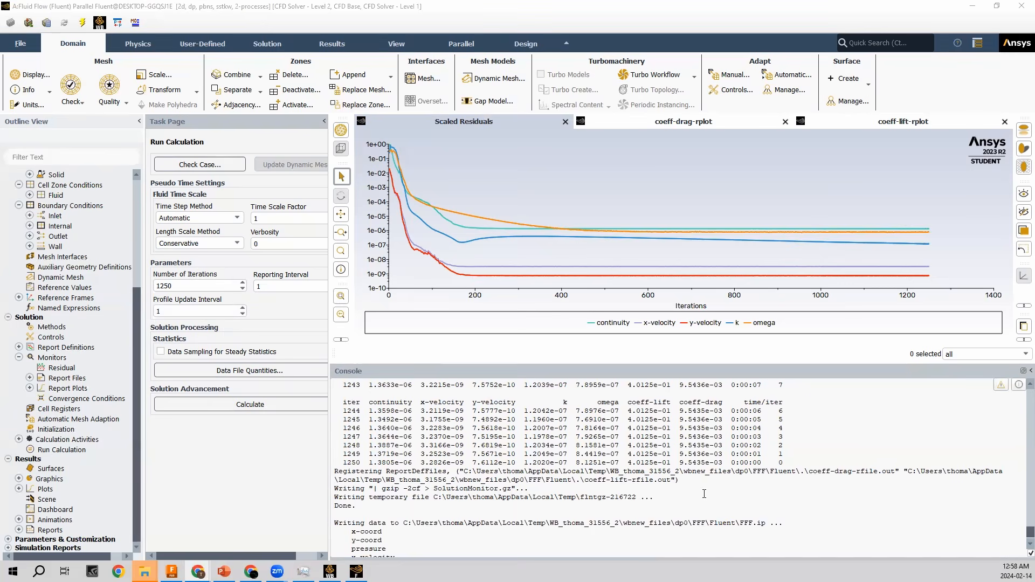
Create and display a filled static pressure contour named pressure-contour
click(19, 480)
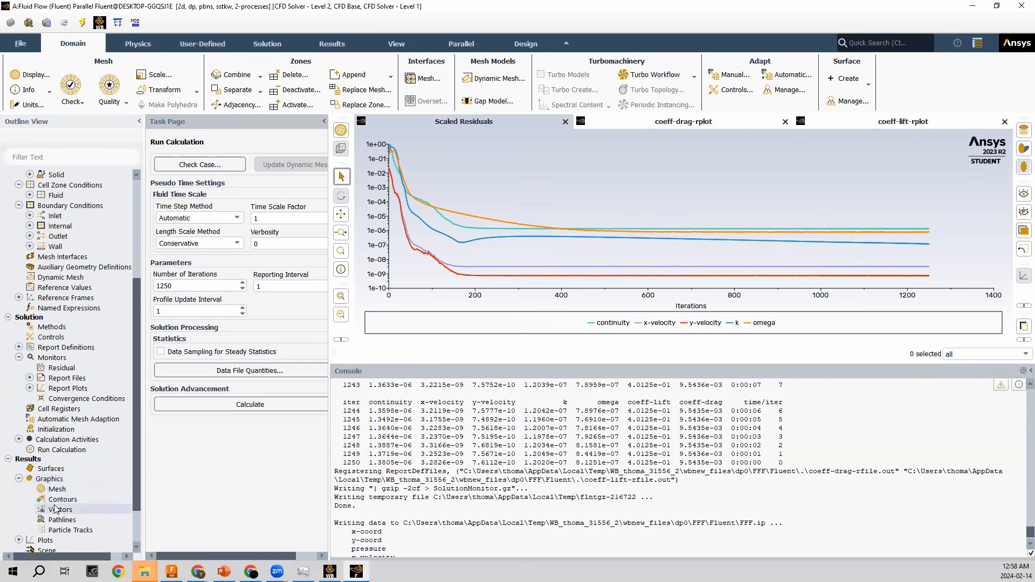
right_click(57, 499)
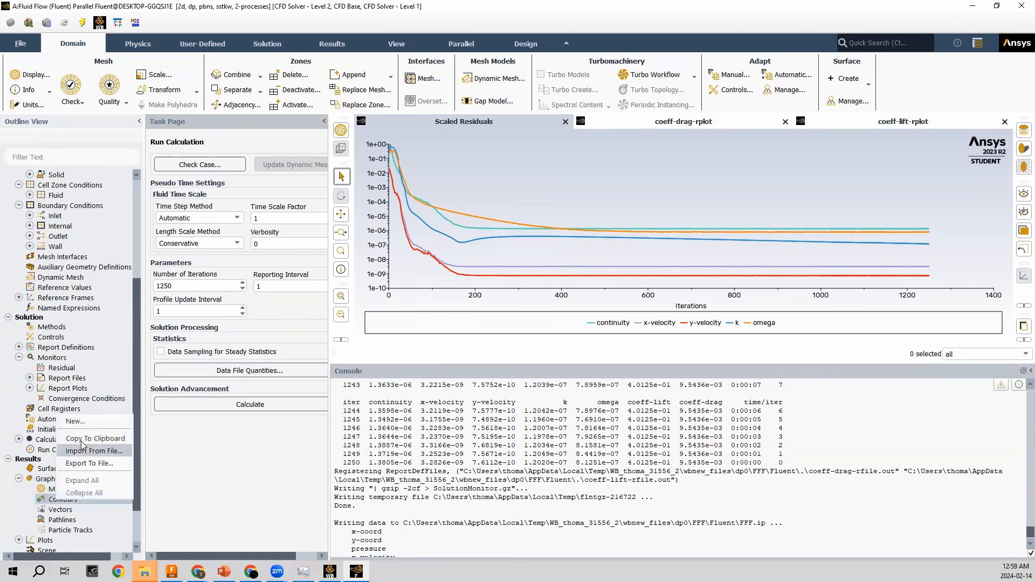
click(87, 421)
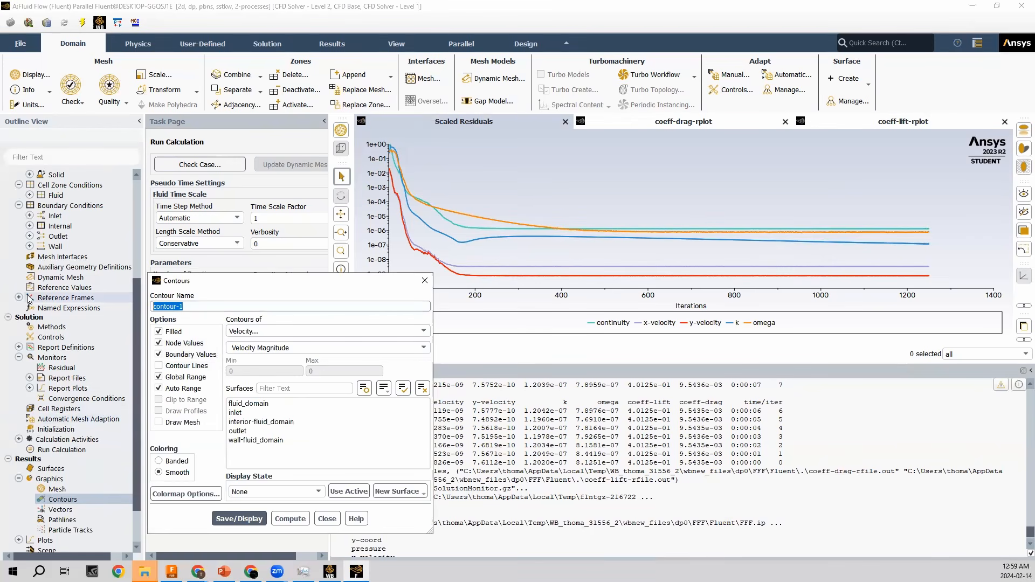
text(pressure-contour)
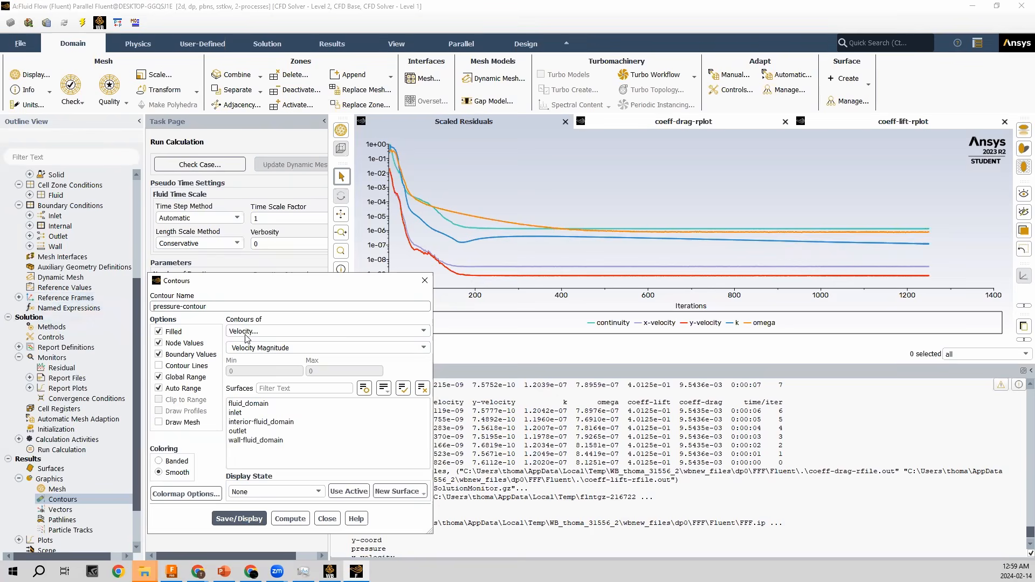
click(351, 329)
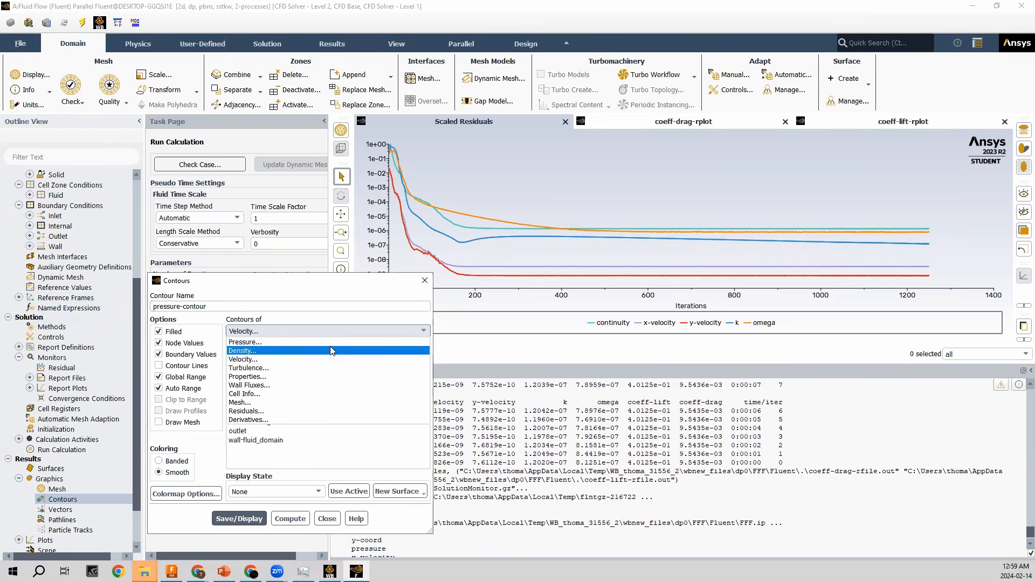
click(330, 351)
click(348, 333)
click(338, 342)
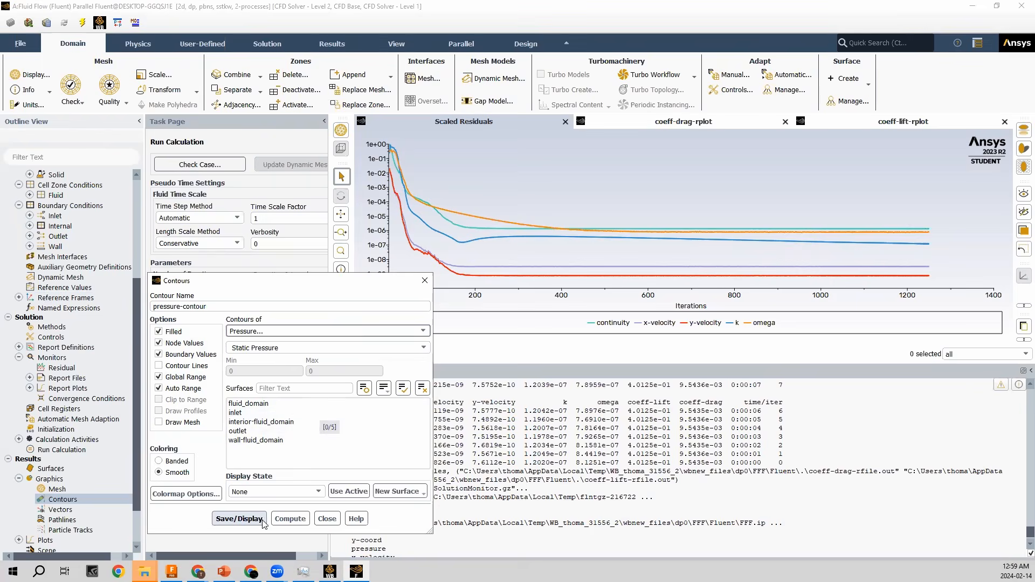
click(249, 518)
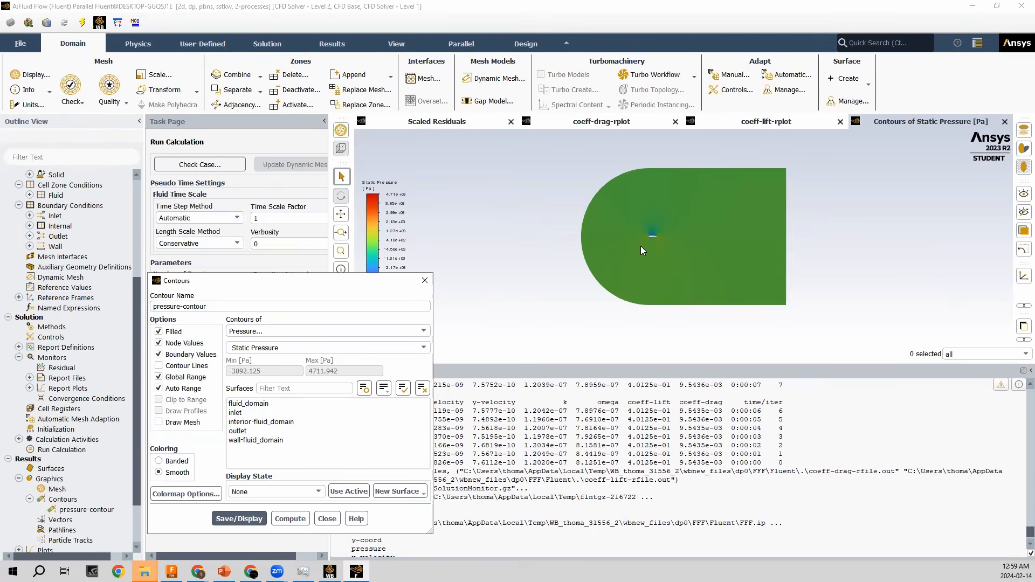
Close the contour settings and examine the static pressure distribution around the airfoil up close
scroll(635, 229, up, 4)
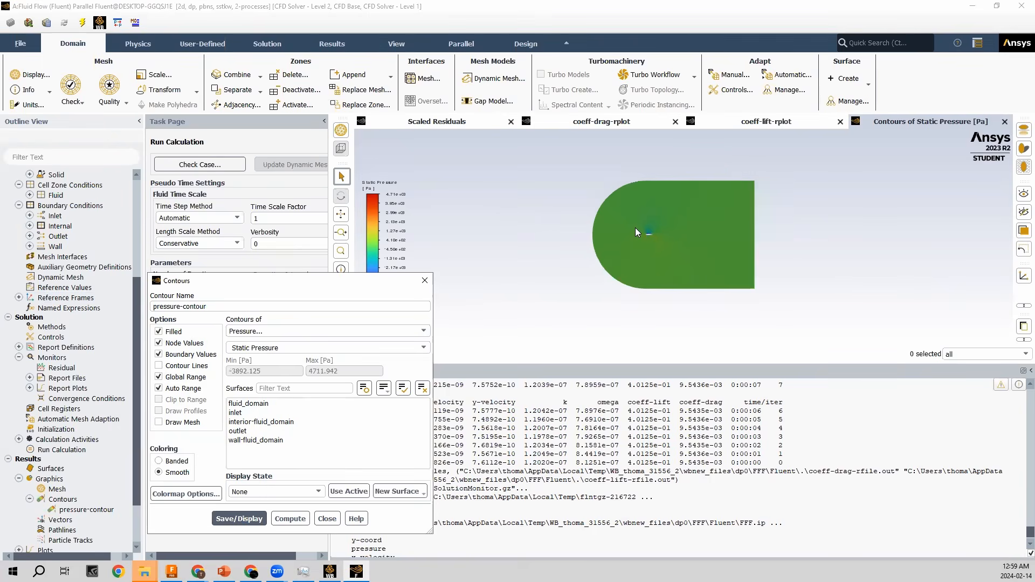
scroll(666, 247, up, 4)
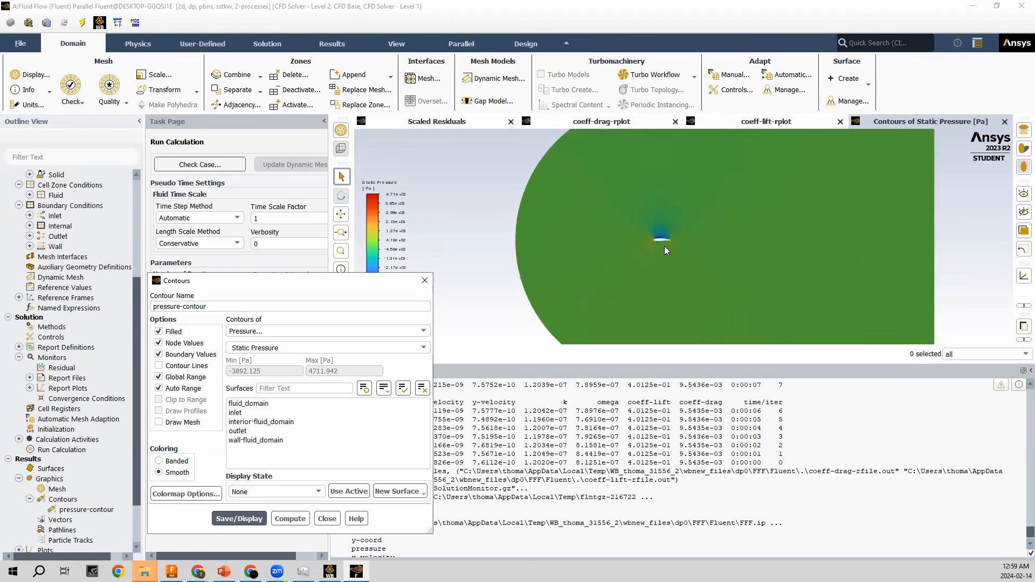
click(422, 281)
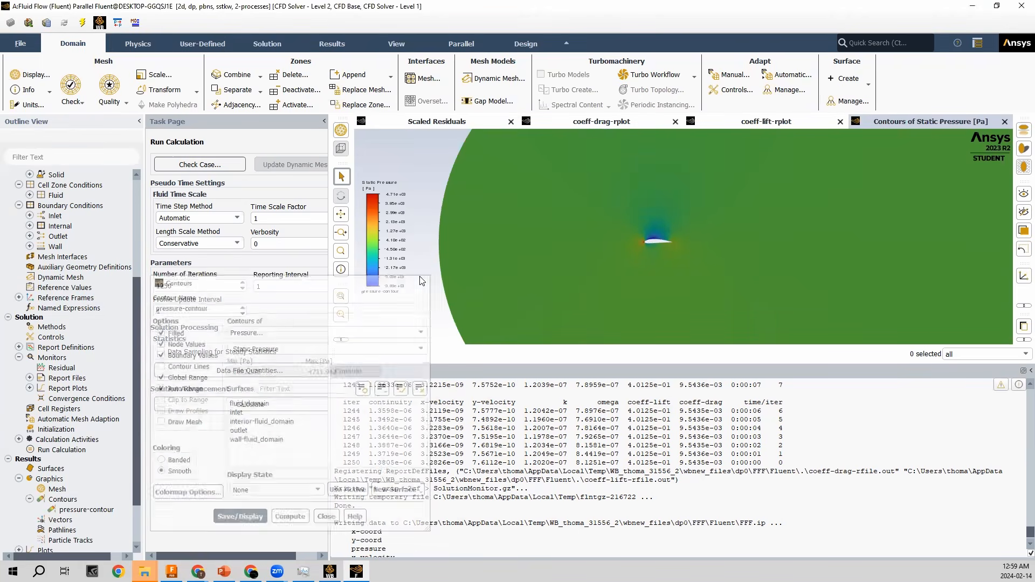
scroll(696, 227, up, 5)
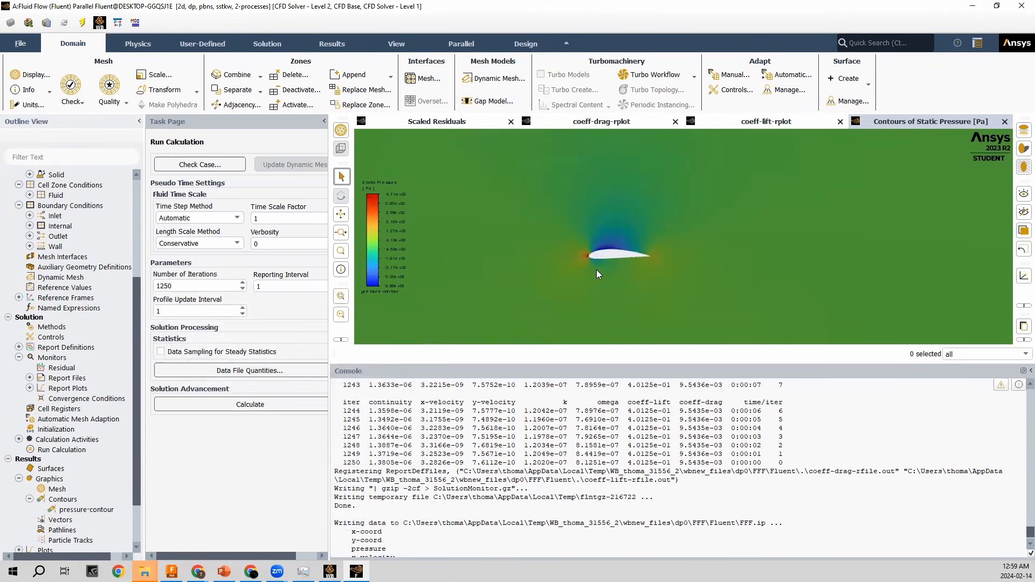
Create and display a filled velocity magnitude contour named velocity-contour
scroll(542, 281, up, 3)
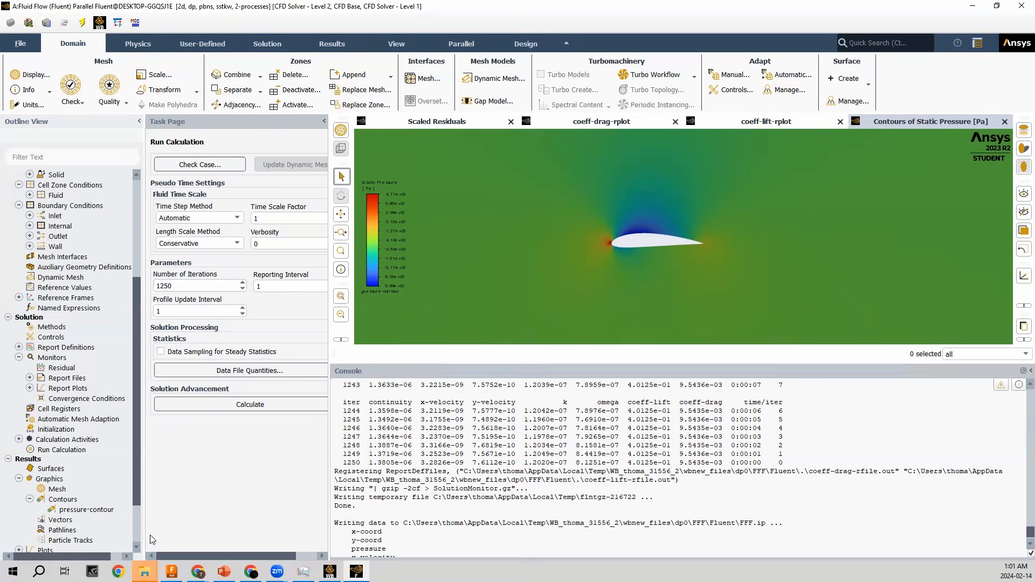
right_click(72, 502)
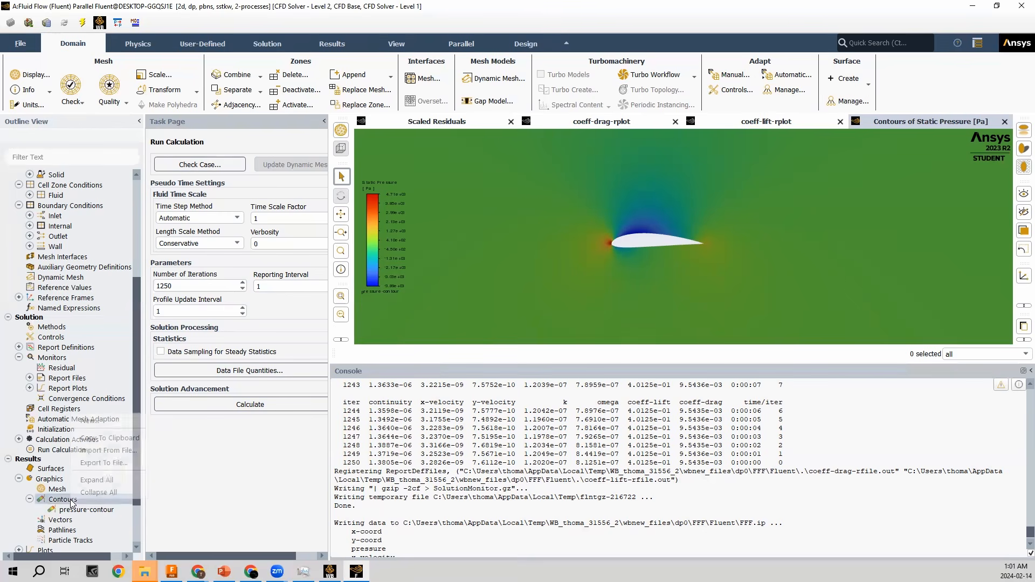
click(101, 423)
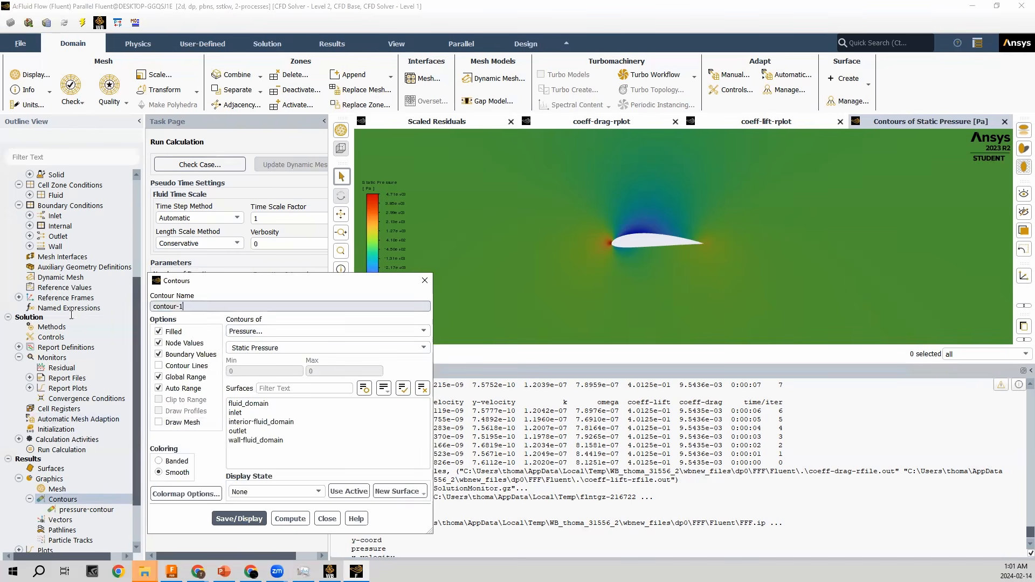
text(ve)
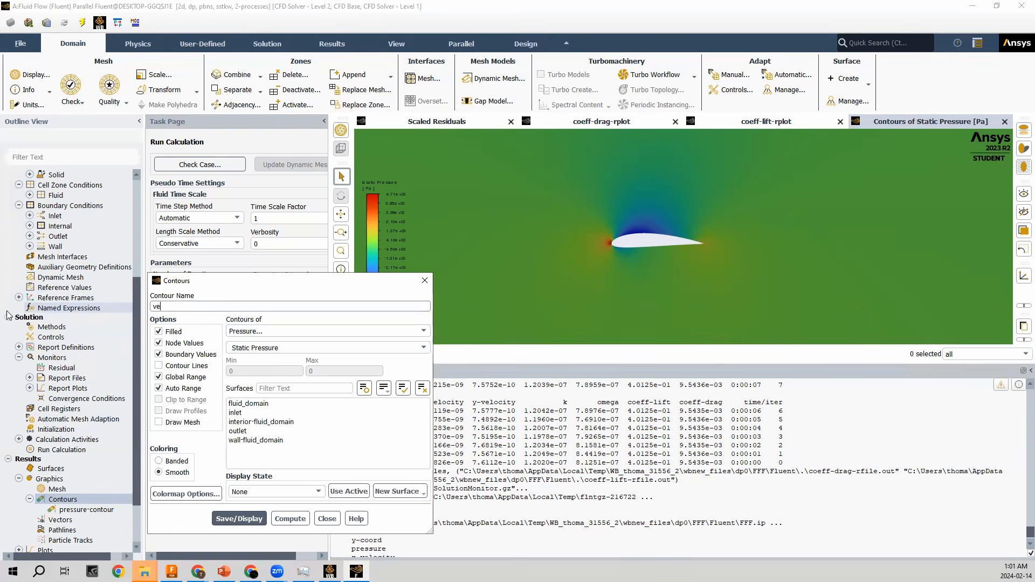
text(locity-contour)
click(411, 331)
click(322, 378)
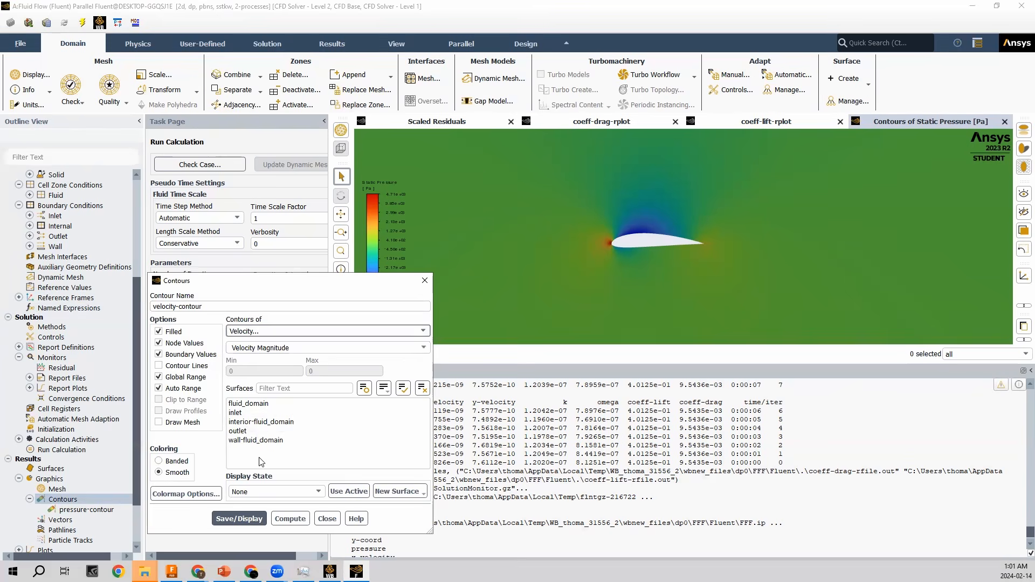
click(242, 518)
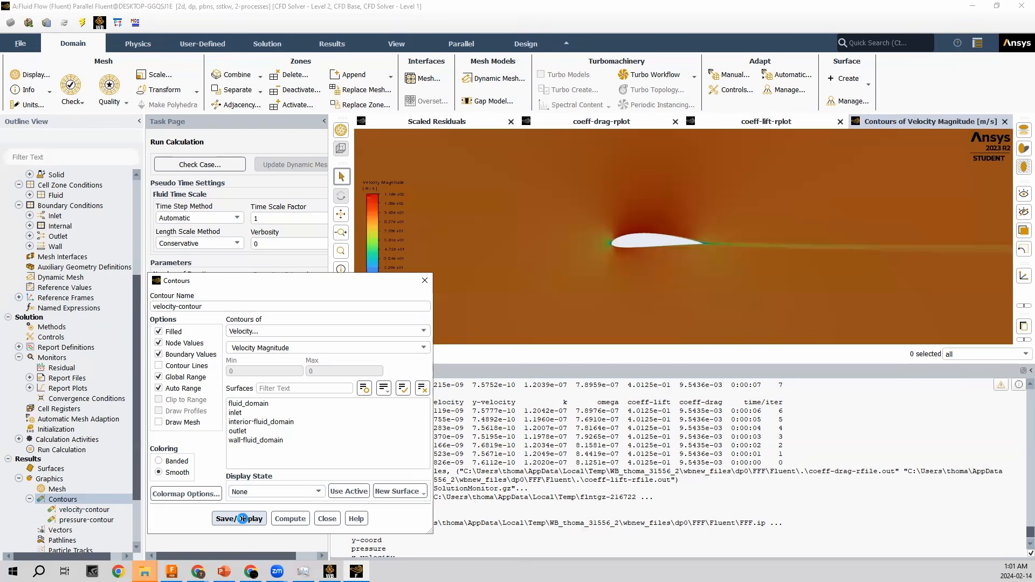
Inspect the velocity magnitude field around the airfoil and close the contour settings
scroll(561, 271, up, 5)
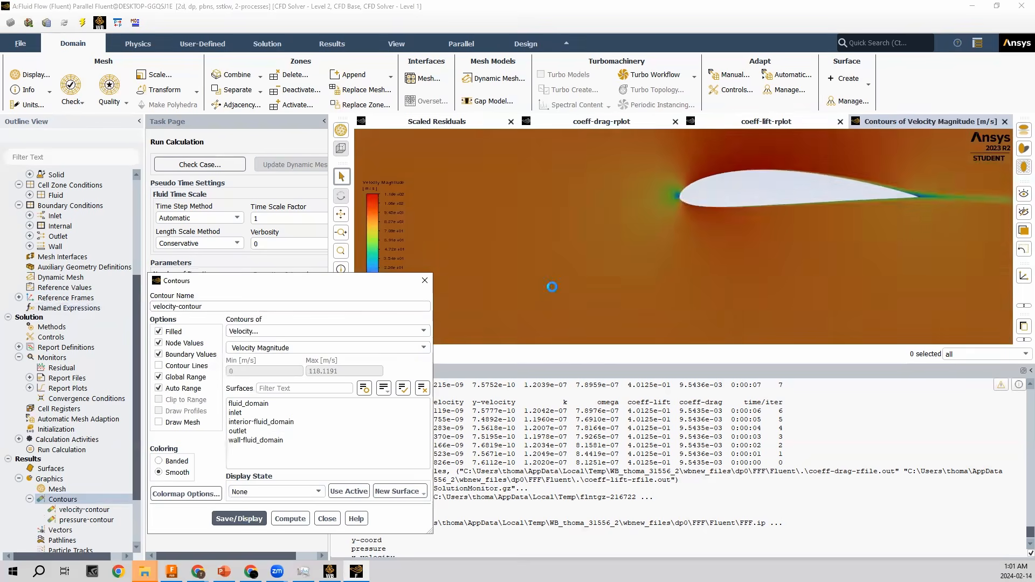
scroll(552, 287, down, 5)
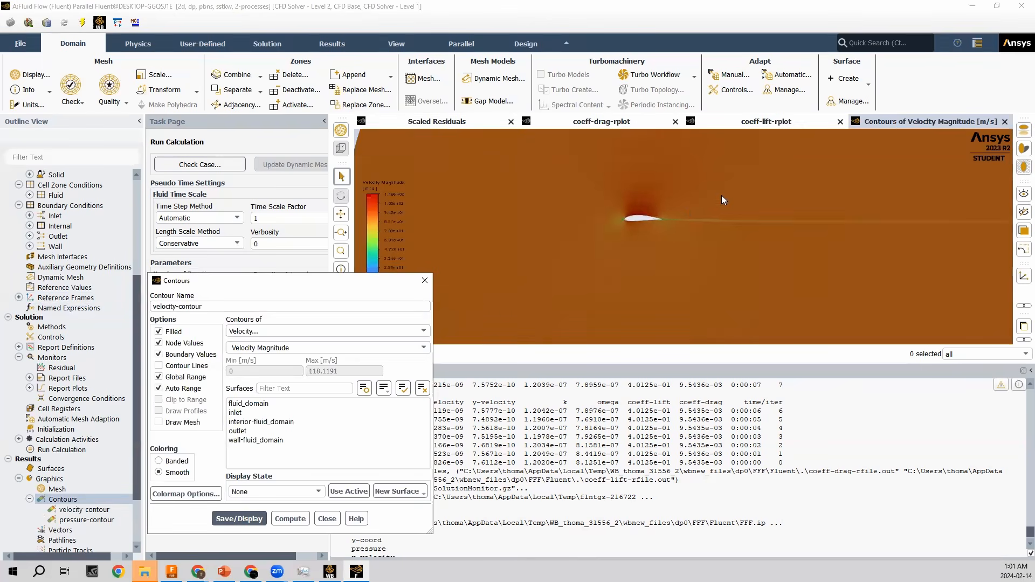
scroll(678, 211, up, 2)
scroll(592, 300, down, 2)
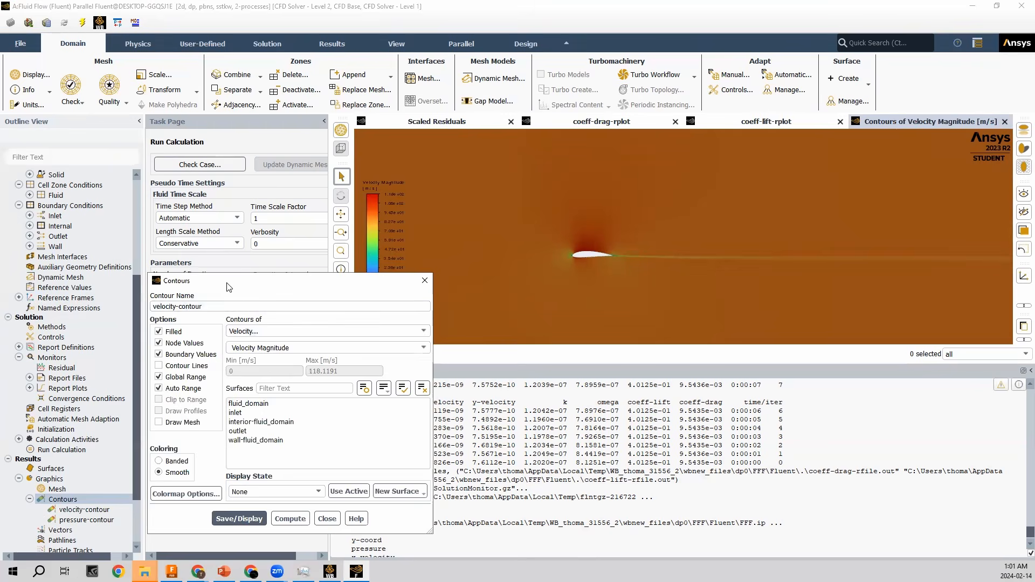
drag(229, 286, 10, 277)
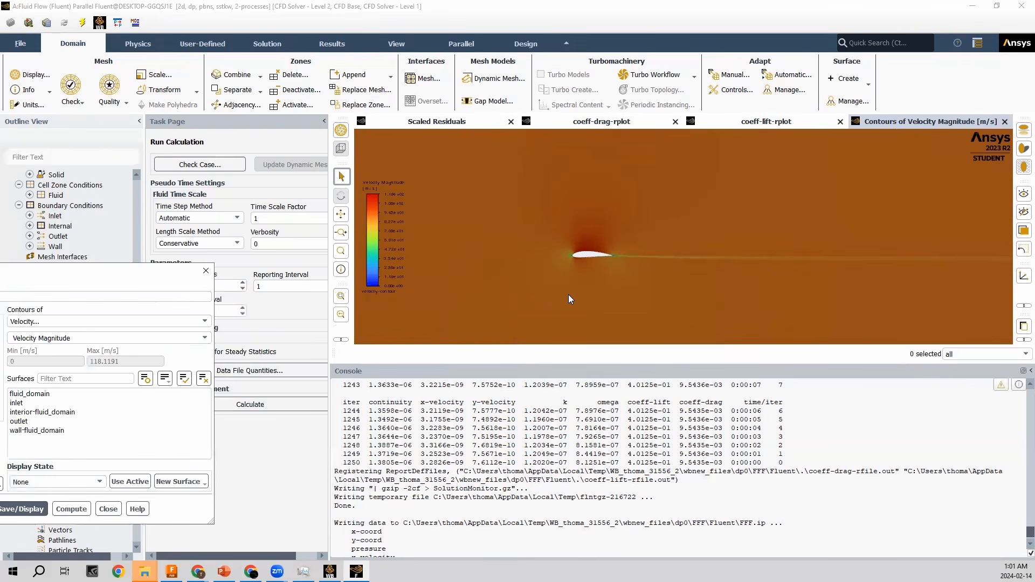
scroll(537, 262, up, 3)
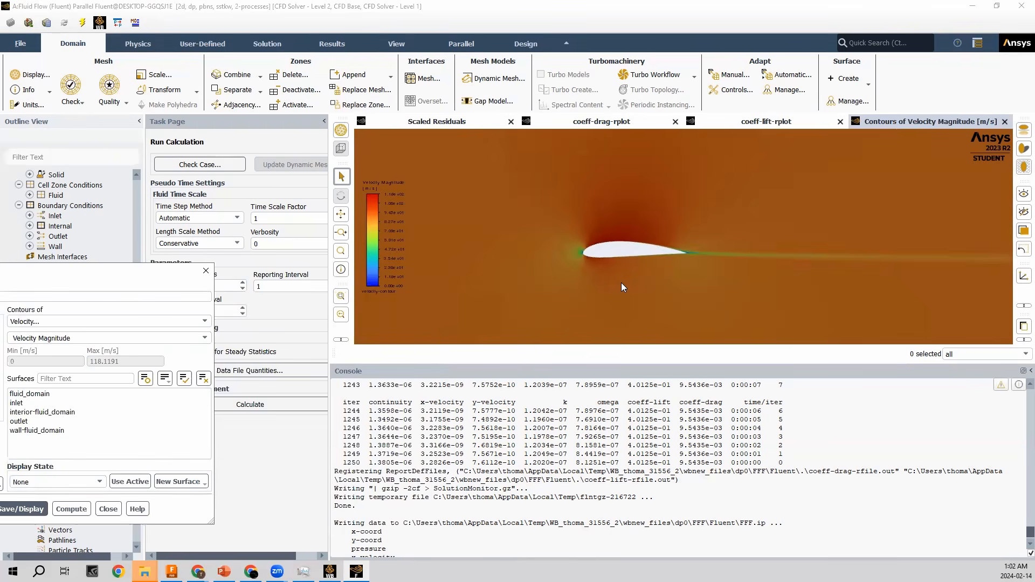
click(205, 270)
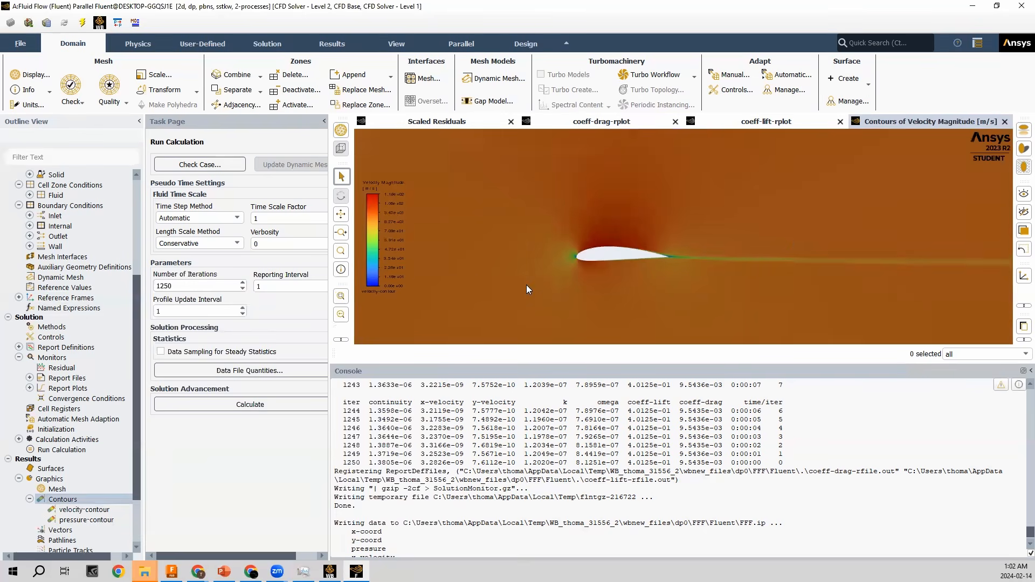
Examine the velocity distribution near the airfoil's trailing edge, along its wake and across the wider flow domain
scroll(784, 237, up, 3)
middle_drag(784, 237, 408, 288)
scroll(434, 276, up, 2)
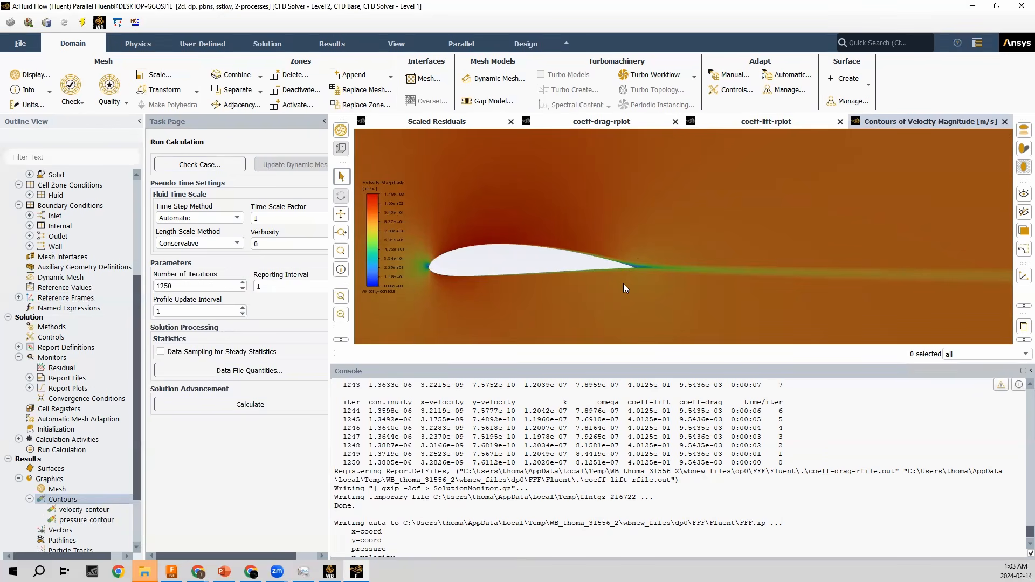
scroll(623, 284, down, 3)
scroll(590, 290, up, 2)
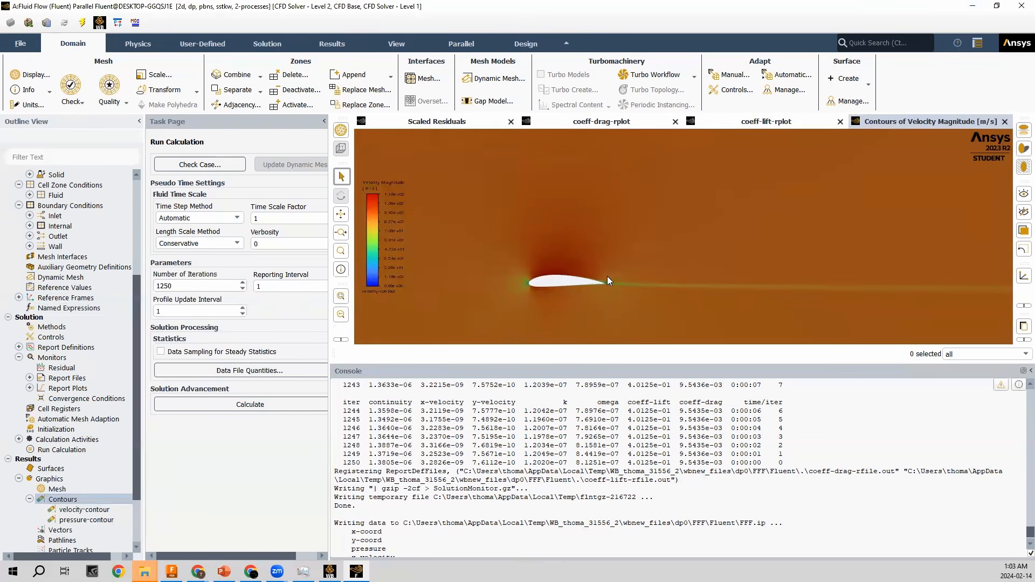
scroll(467, 311, down, 2)
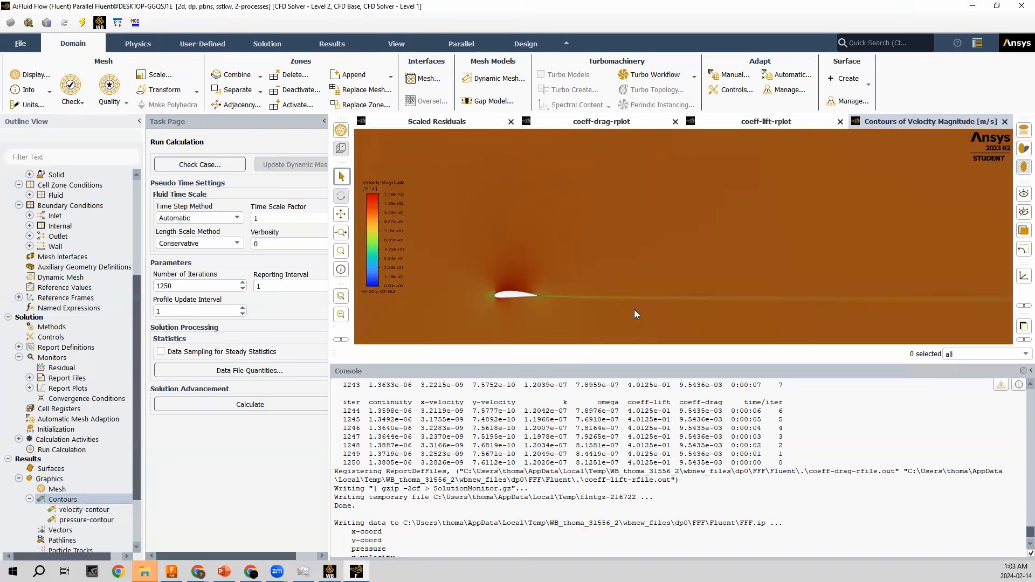
scroll(560, 280, down, 3)
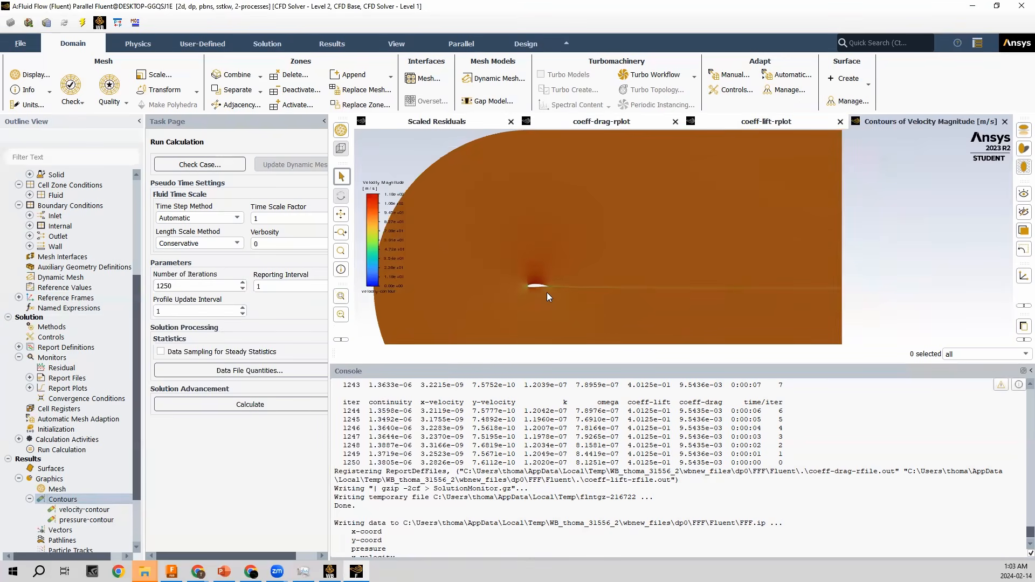
scroll(502, 286, up, 3)
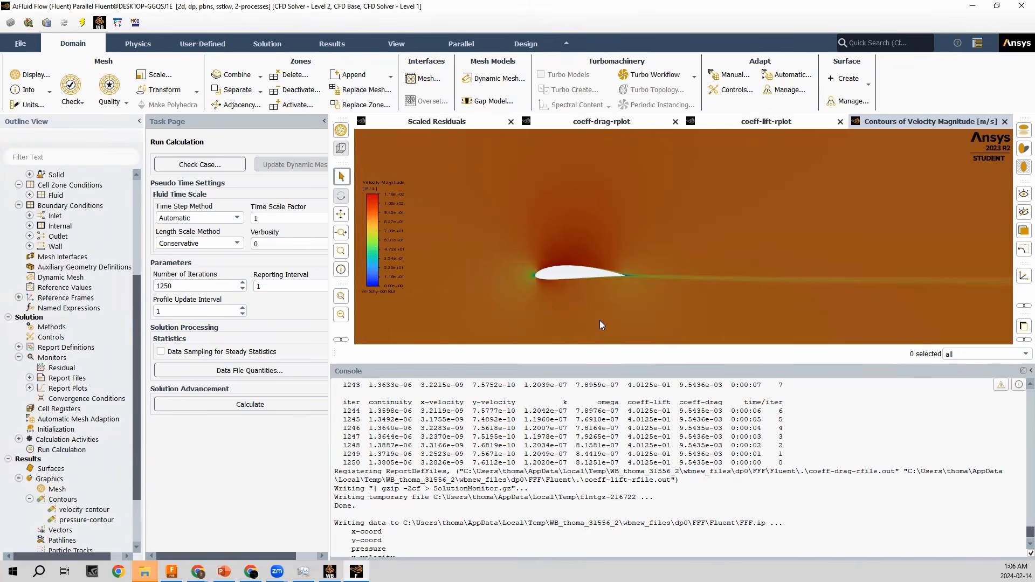
Start a new XY plot under the results and name it yplus
scroll(57, 494, down, 3)
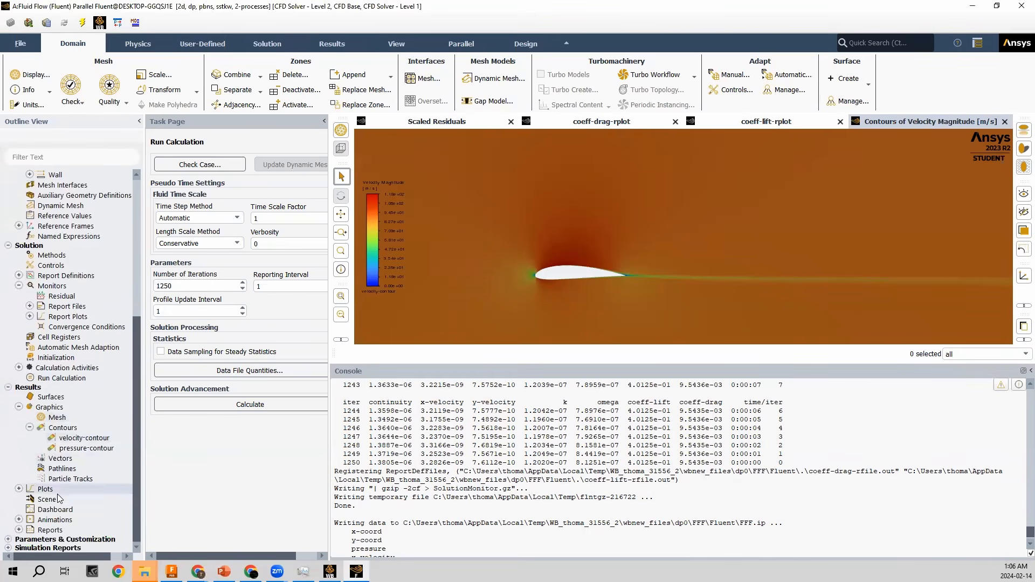
click(19, 489)
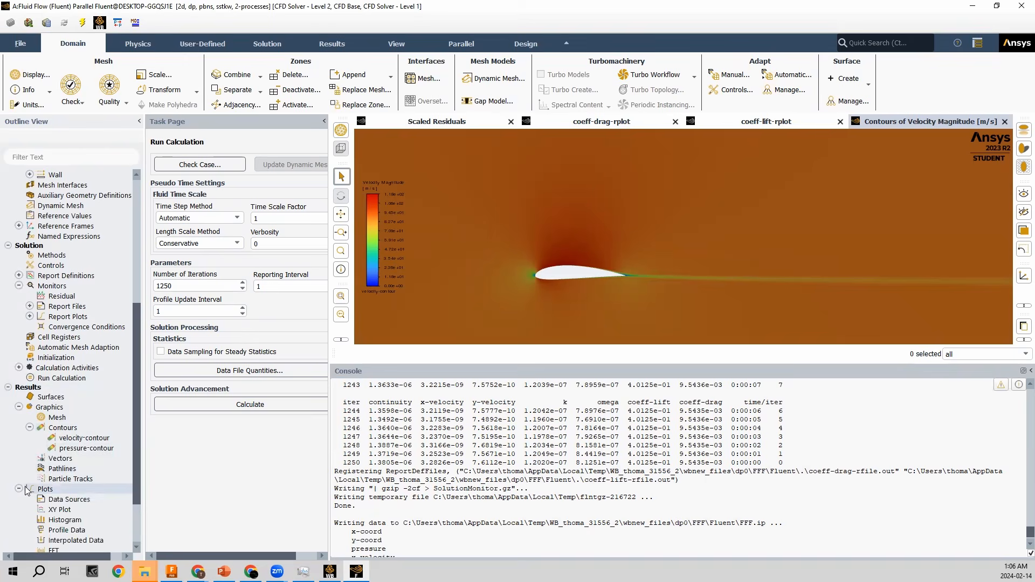
scroll(24, 491, down, 2)
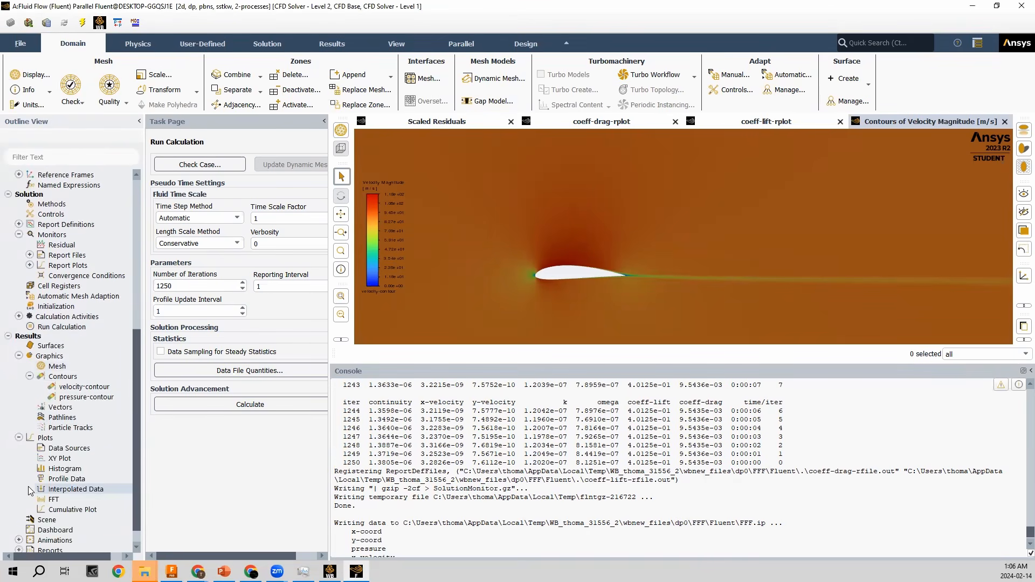
right_click(63, 459)
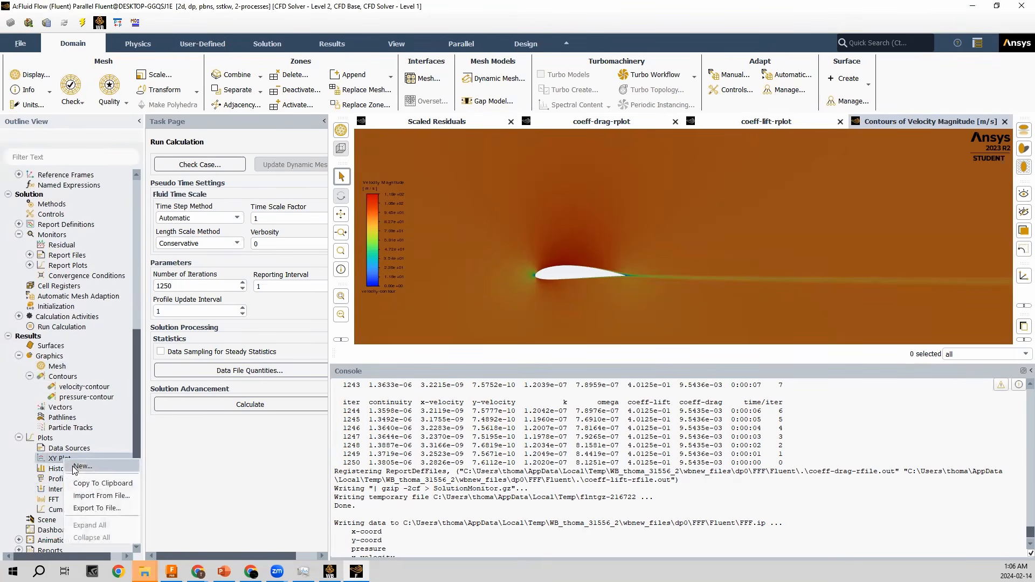
click(80, 466)
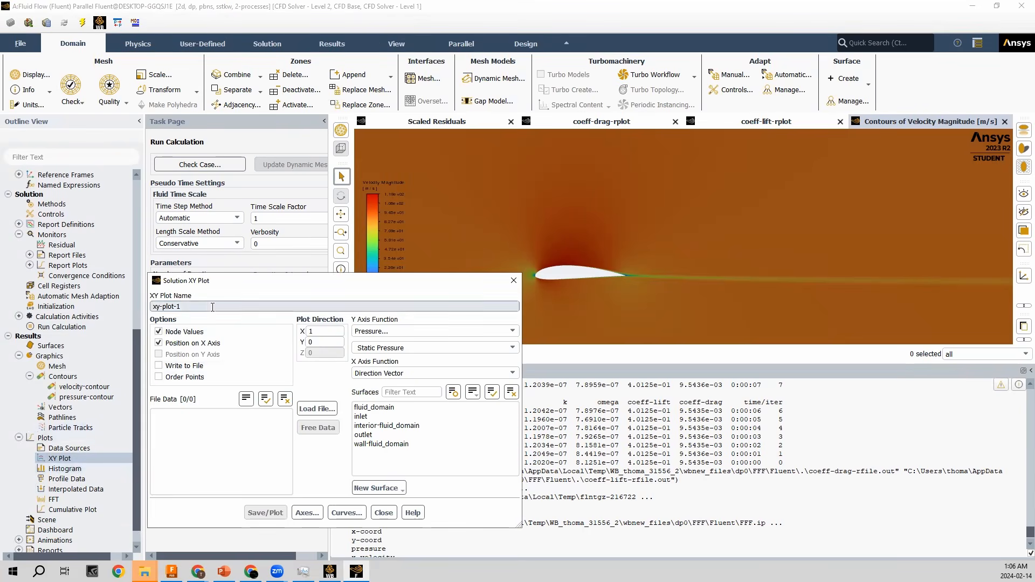
text(y)
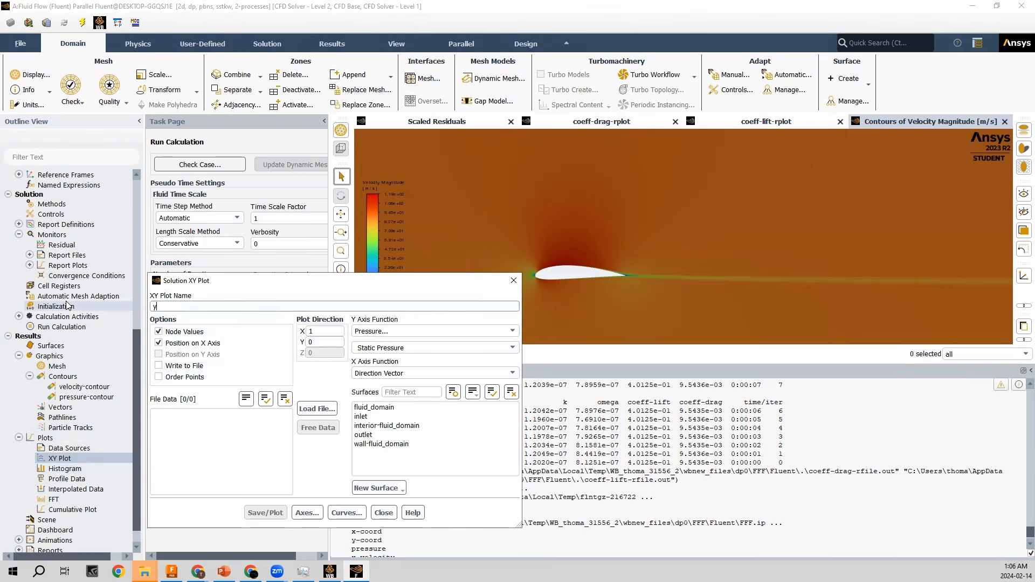
text(plus)
key(Tab)
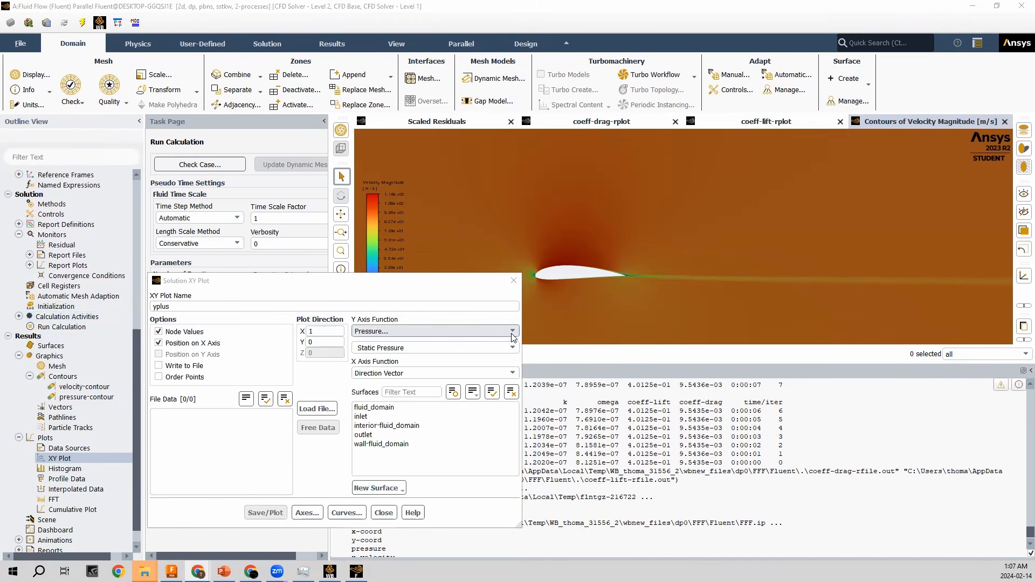
Set the plot's Y axis function to Turbulence, Wall Yplus, select the wall-fluid_domain surface, and save and display the plot
click(508, 332)
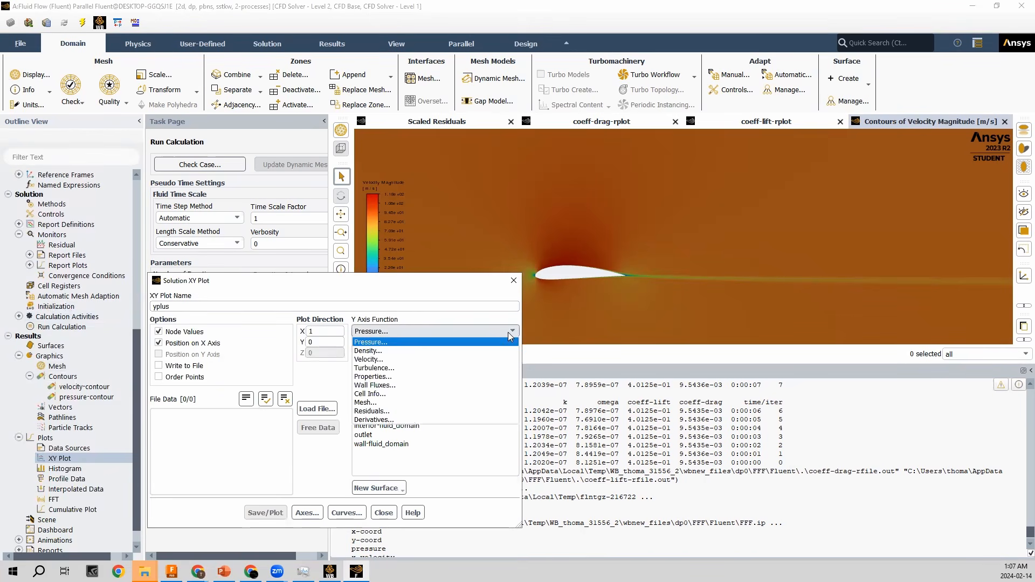
click(439, 369)
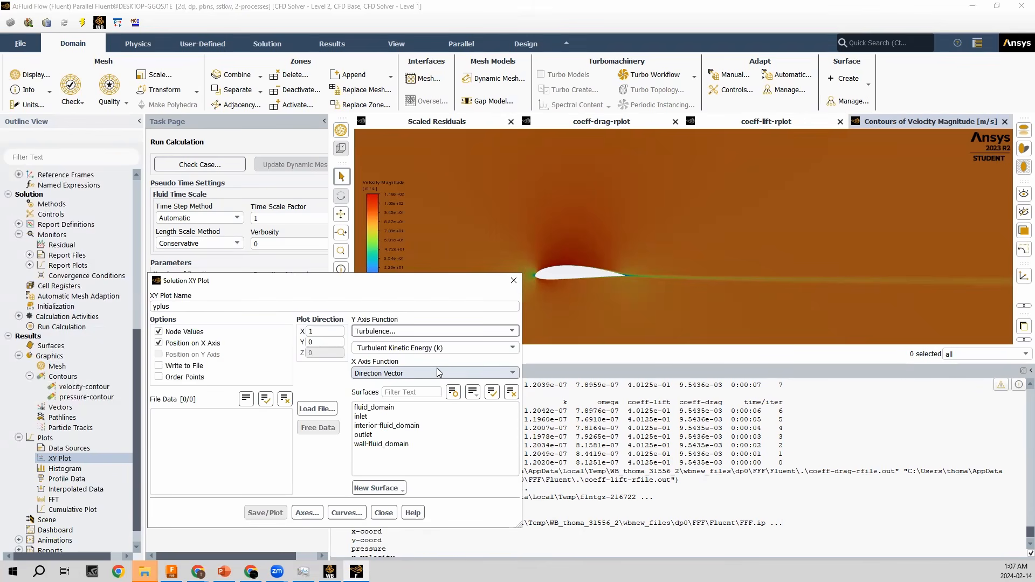
click(517, 349)
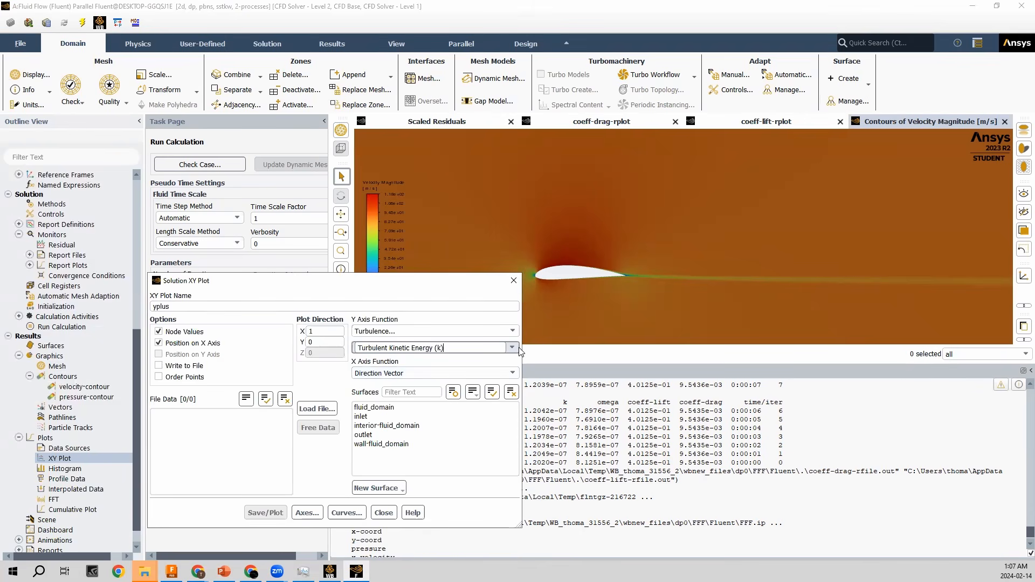
click(512, 349)
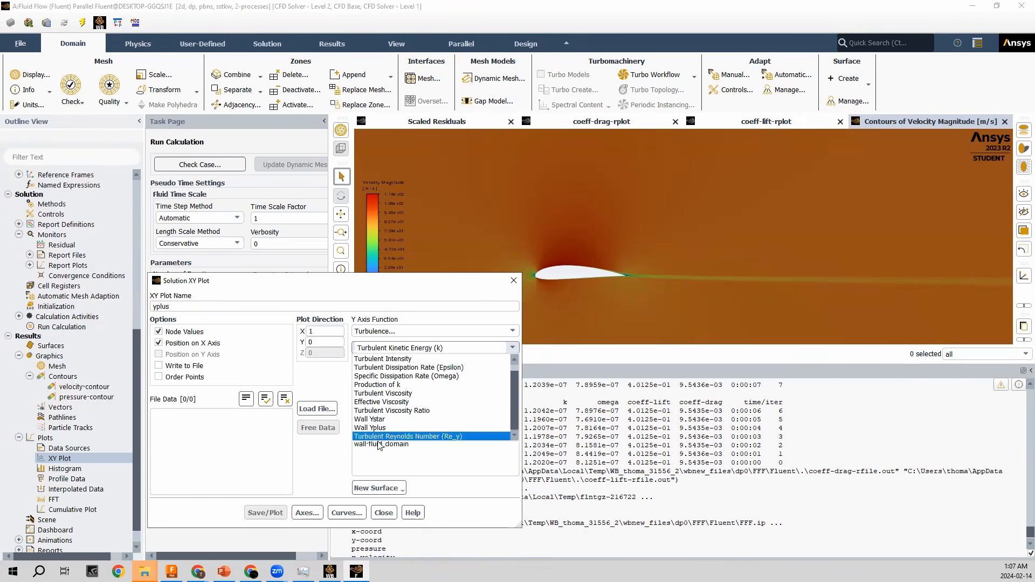
click(380, 429)
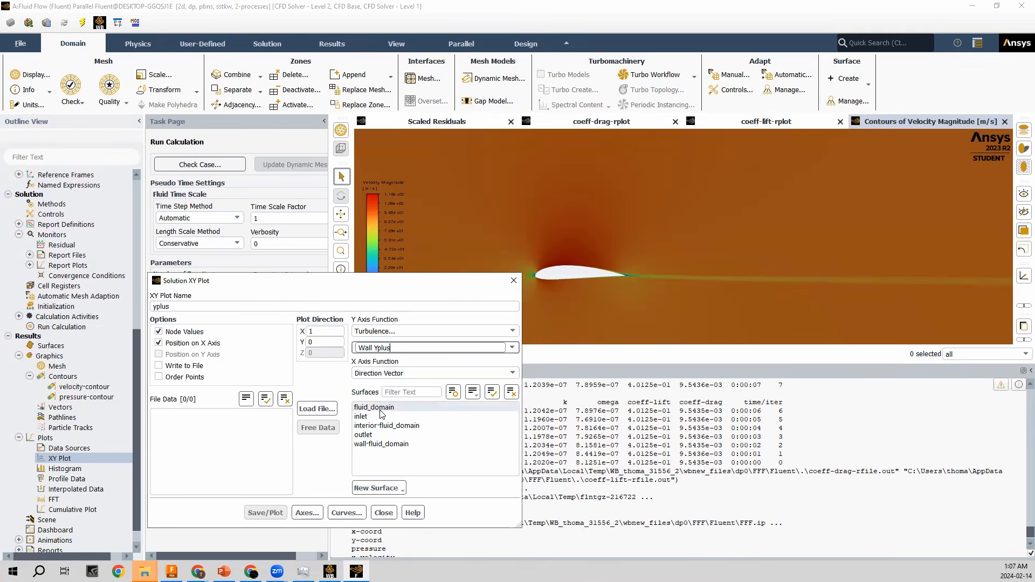
click(382, 445)
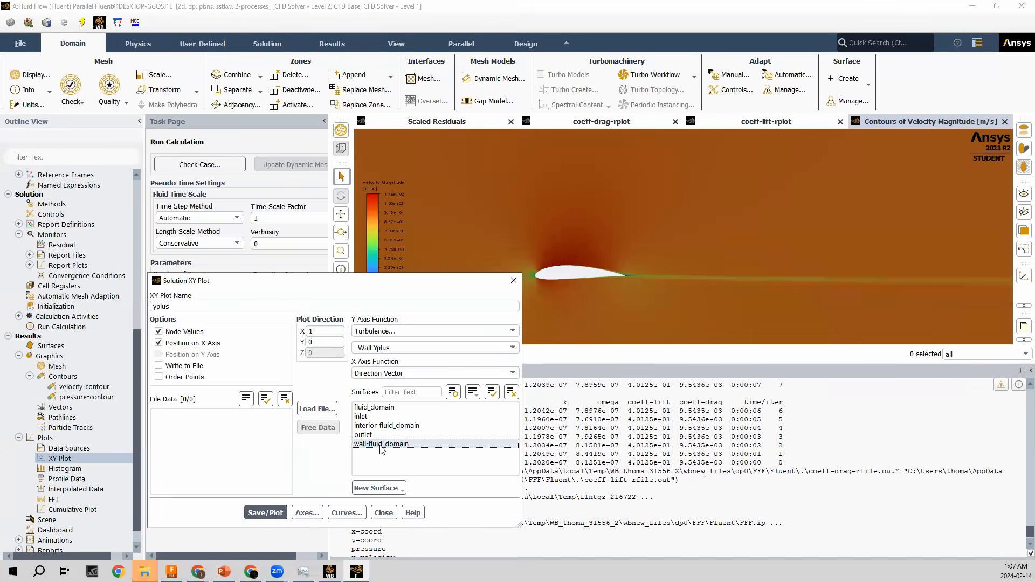
click(265, 512)
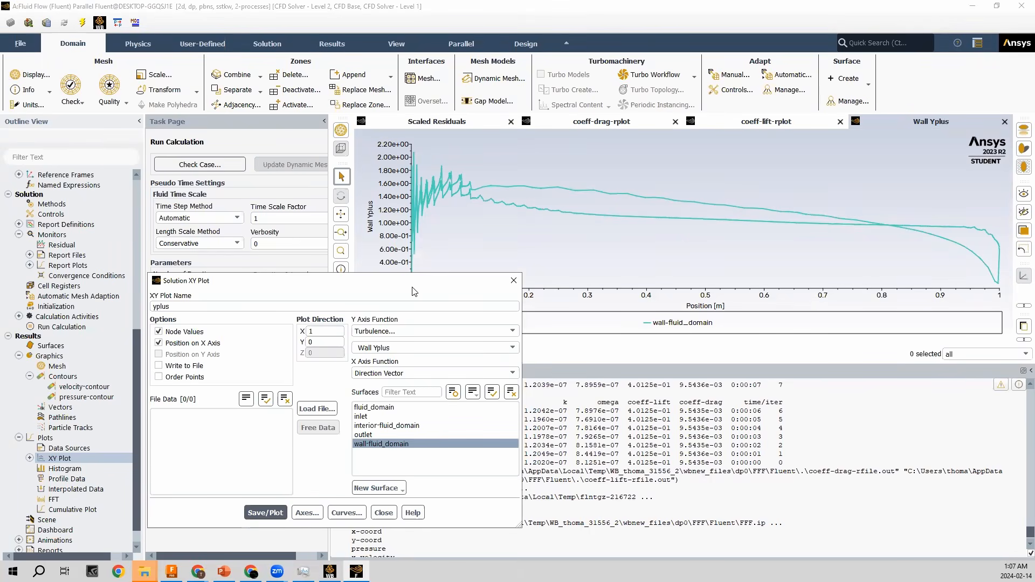
Close the XY plot settings and read the Wall Yplus values along the airfoil, especially near the leading edge
drag(411, 283, 442, 360)
click(543, 359)
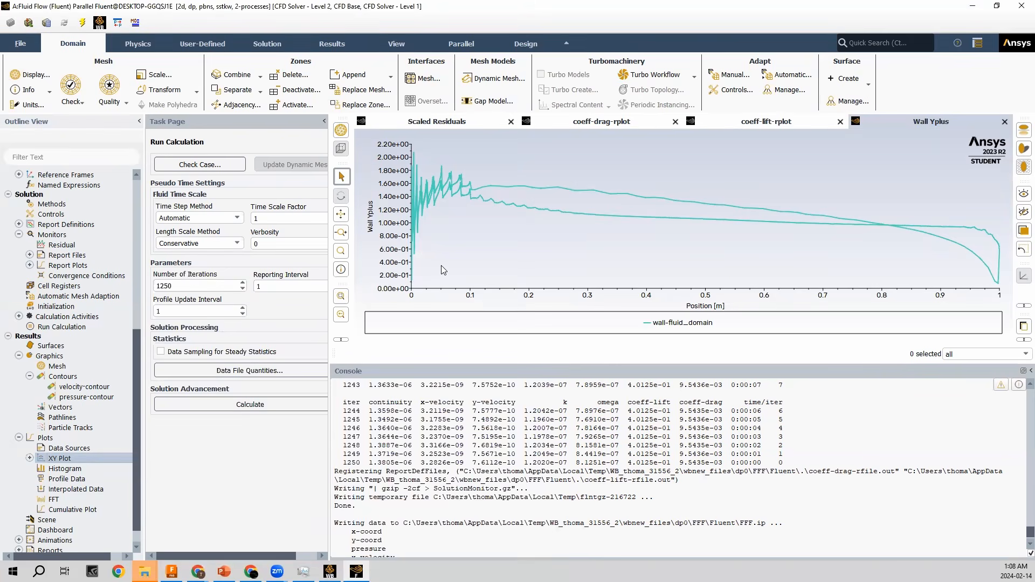
mouse_move(423, 253)
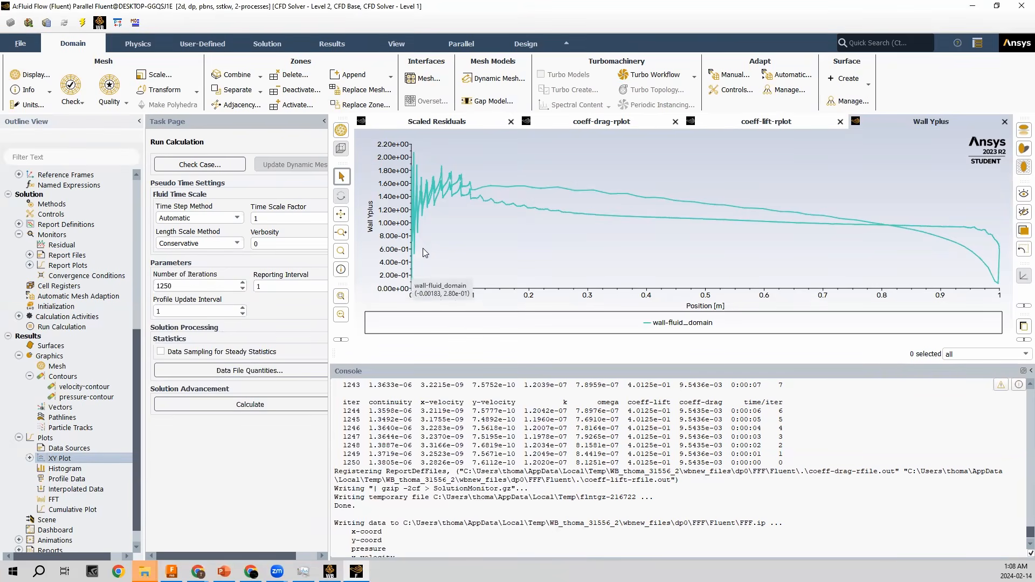
mouse_move(861, 220)
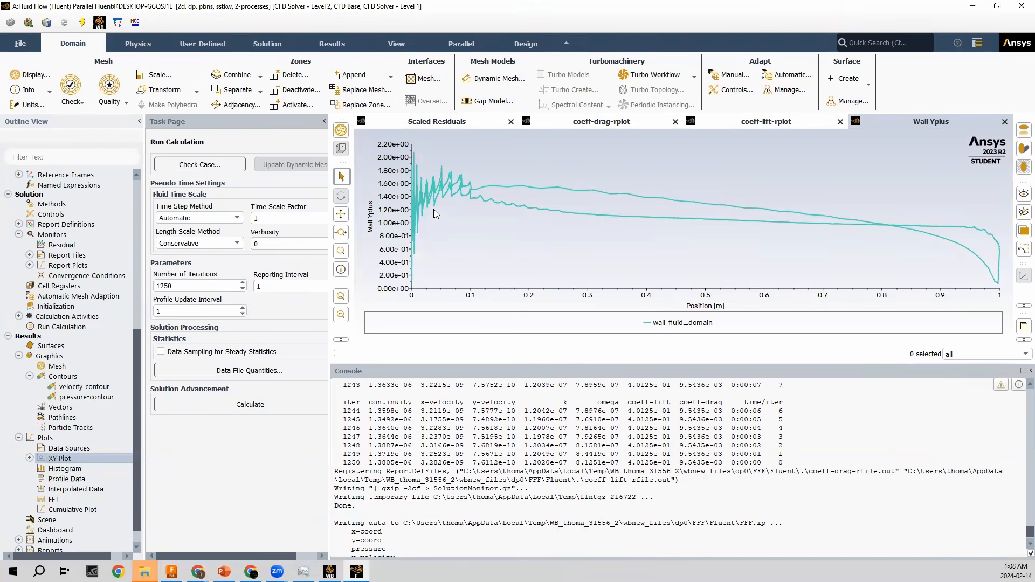
mouse_move(416, 162)
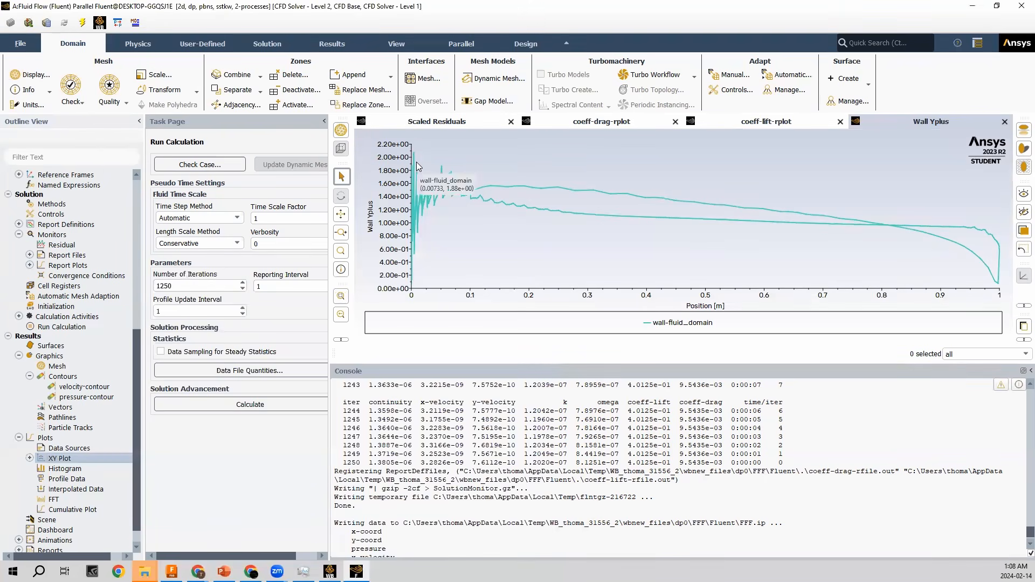